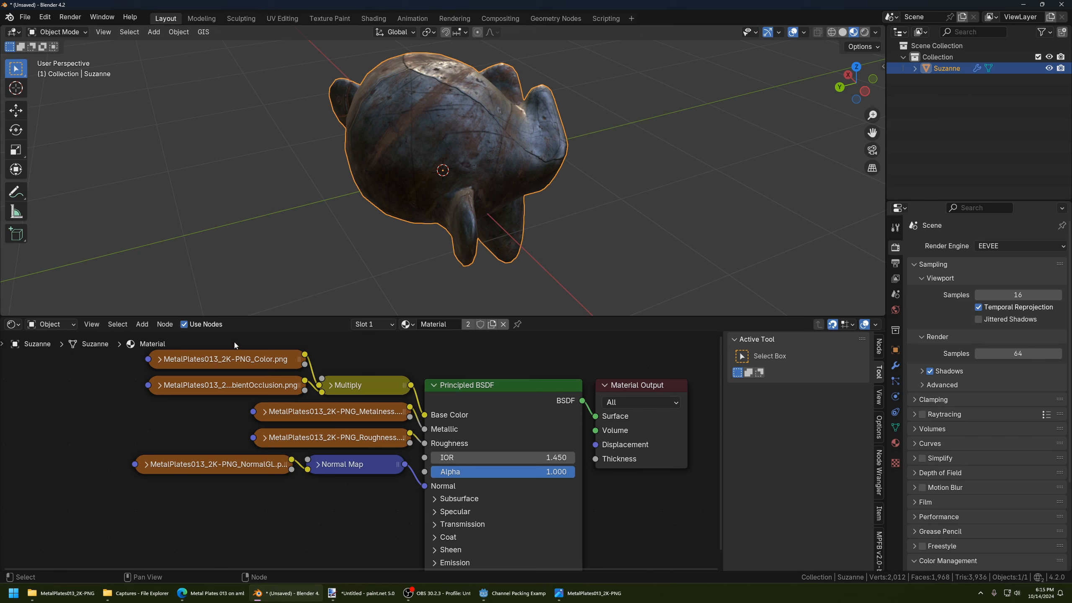
Close the Captures folder window.
left_click_drag(234, 342, 272, 512)
left_click(267, 492)
mouse_move(59, 593)
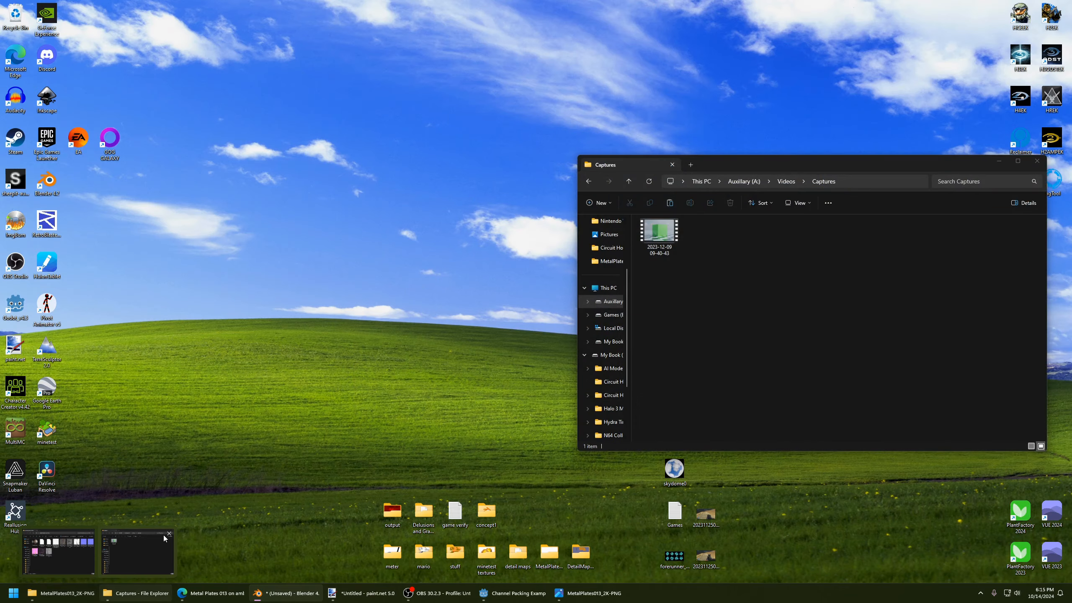
left_click(169, 534)
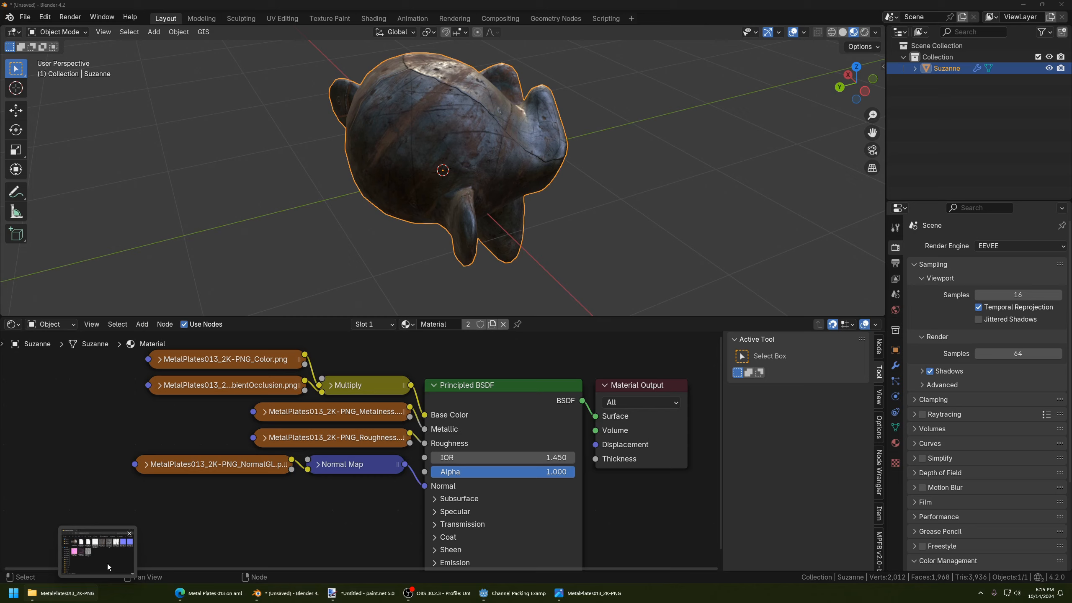
Add MetalPlates013_2K-PNG_ORM.png from its texture folder to Suzanne's material as an image texture node, placed clear of the existing nodes.
left_click(91, 561)
left_click_drag(625, 121, 592, 144)
left_click(460, 374)
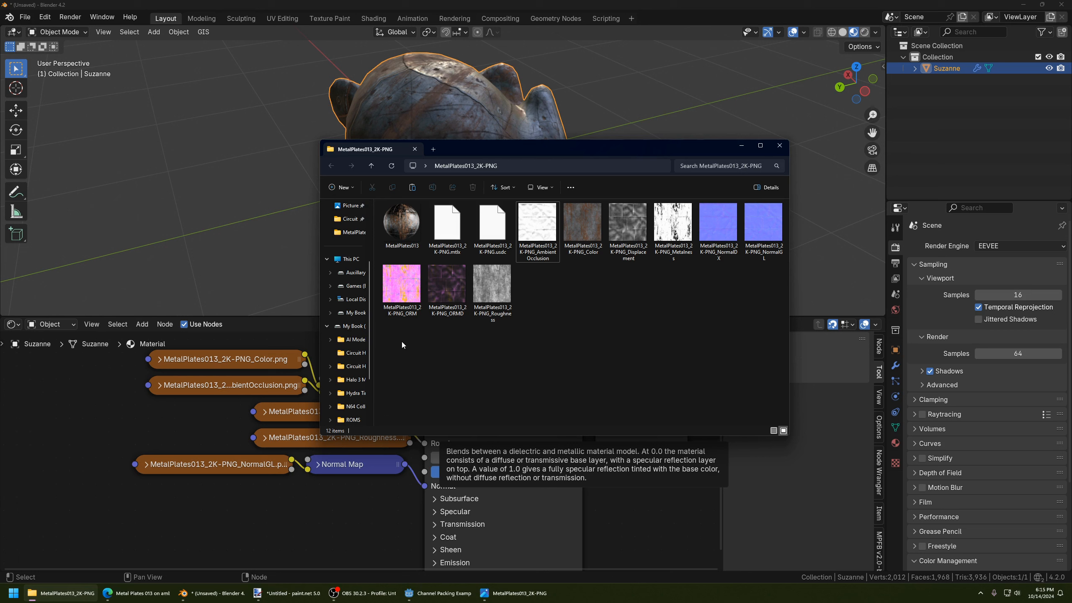
left_click(418, 310)
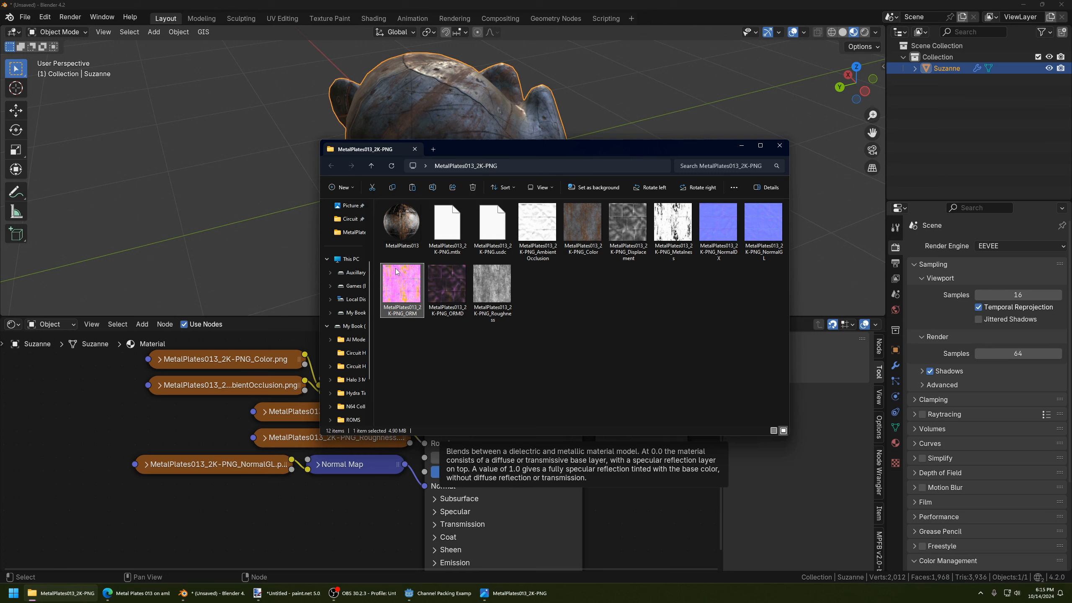
left_click_drag(397, 271, 47, 371)
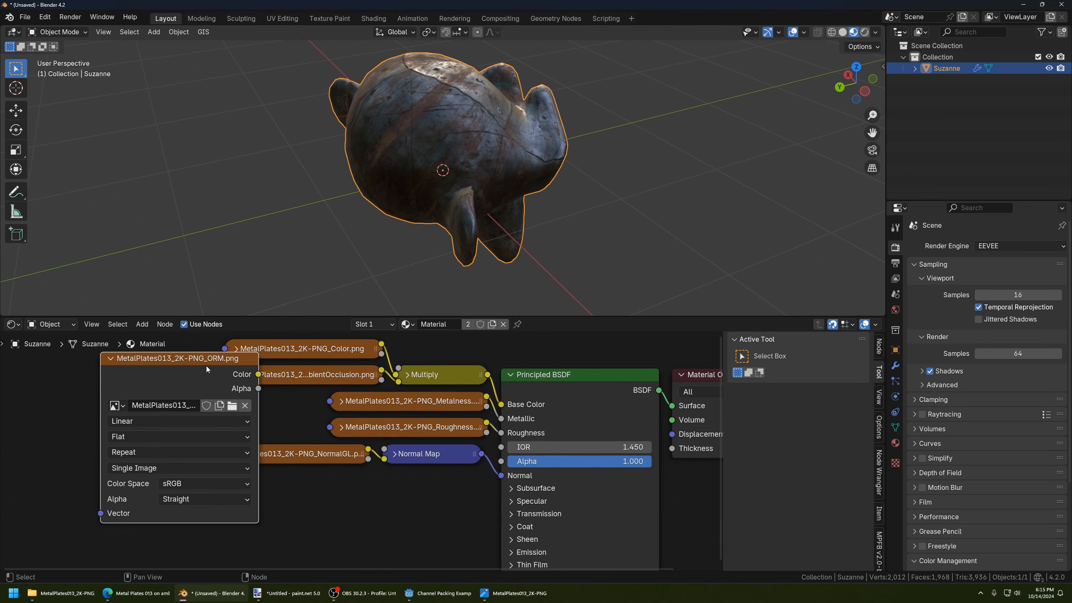
left_click_drag(207, 366, 133, 368)
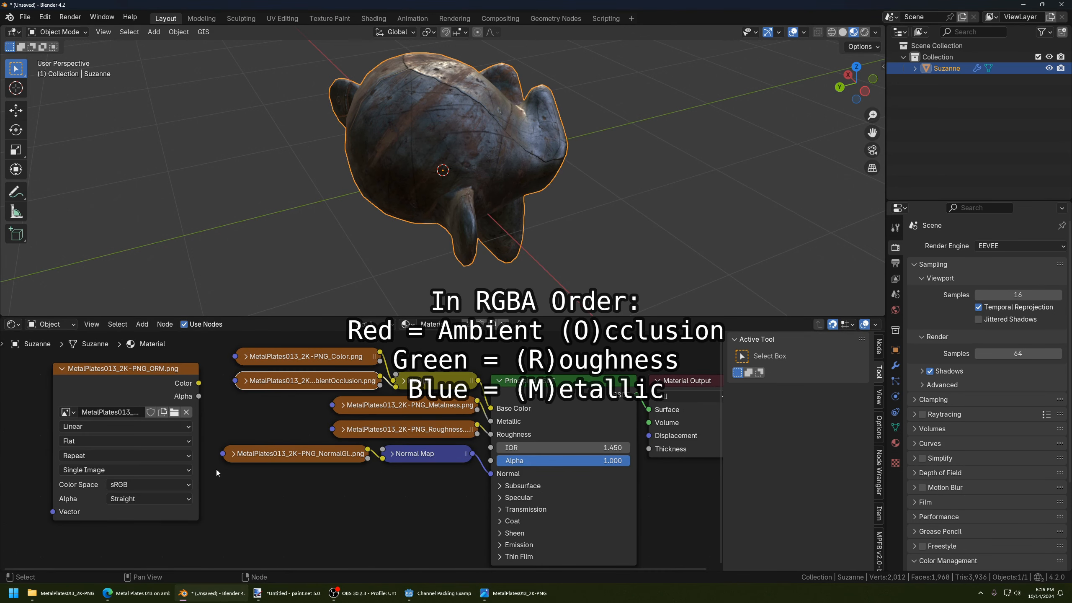
Switch to the Godot project and start creating a new resource in the res:// folder.
left_click(61, 593)
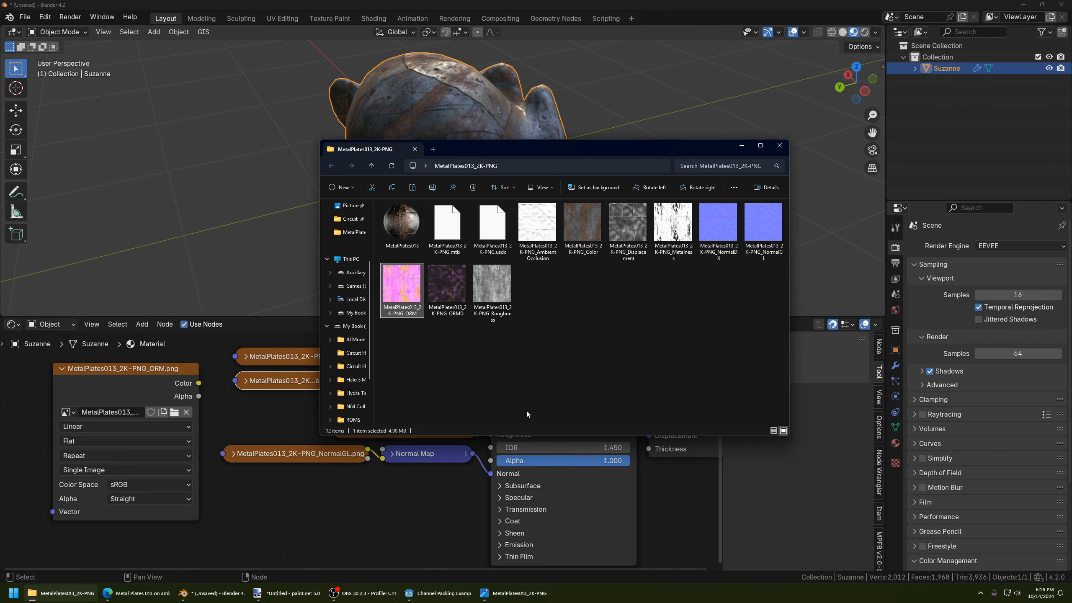
left_click(448, 594)
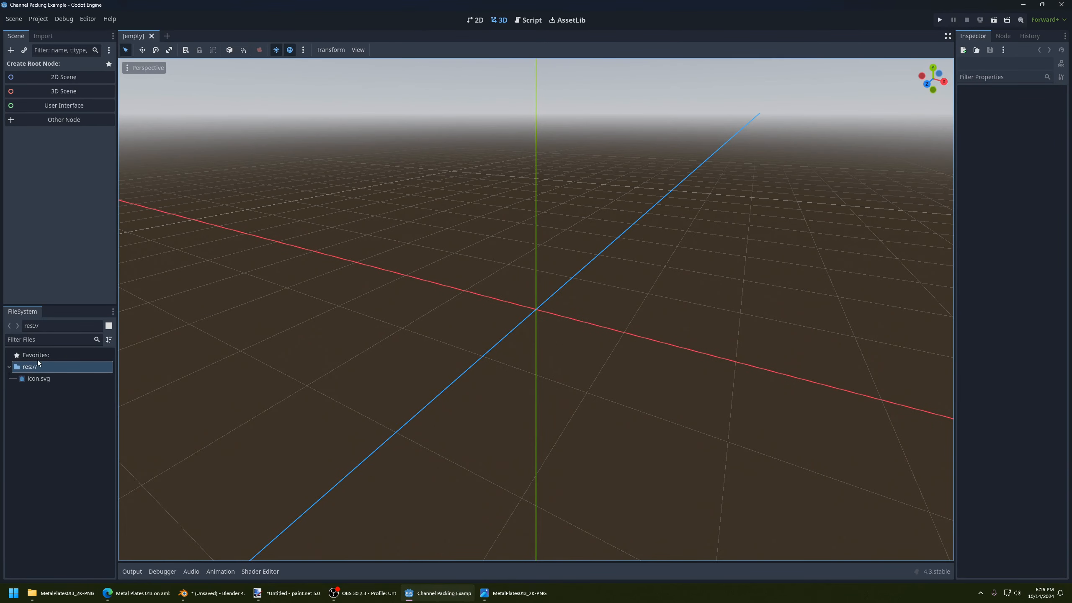
right_click(32, 365)
mouse_move(89, 375)
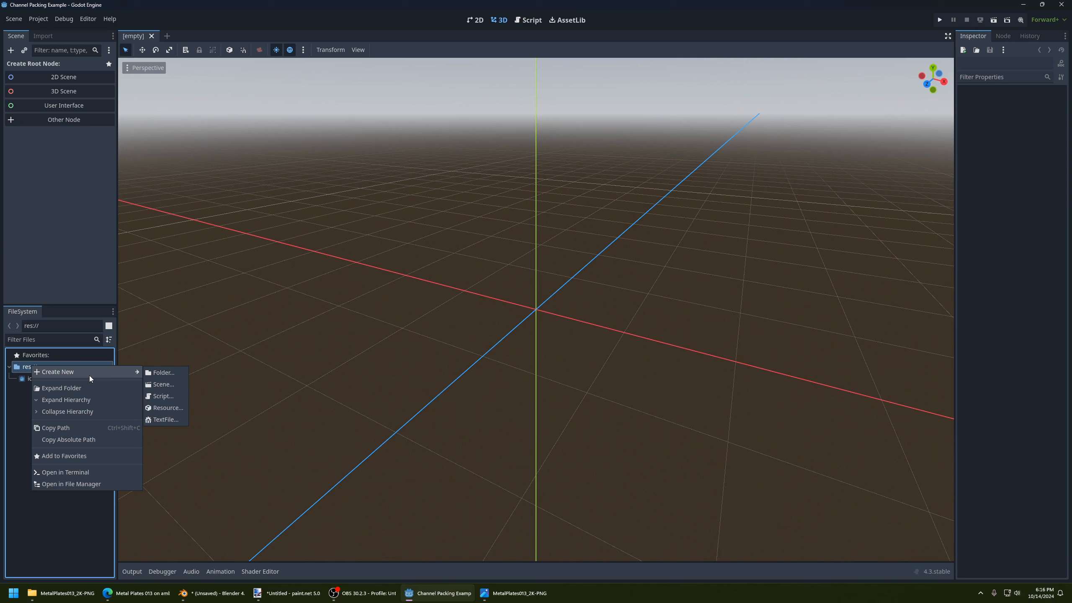
left_click(165, 407)
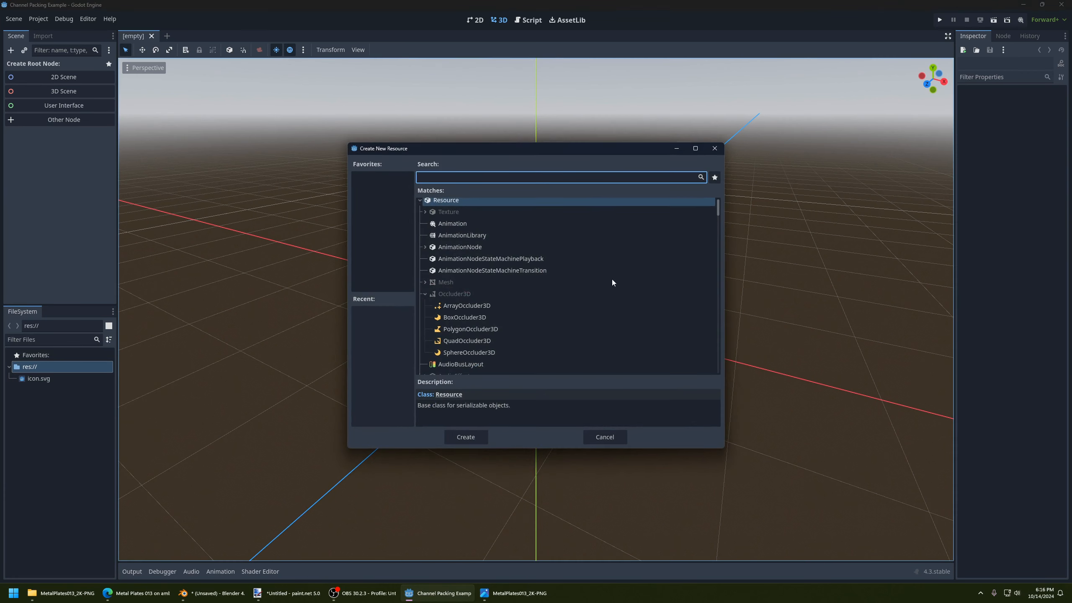
Search the resource types for "mat", compare the BaseMaterial3D entries and select ORMMaterial3D.
type("mat")
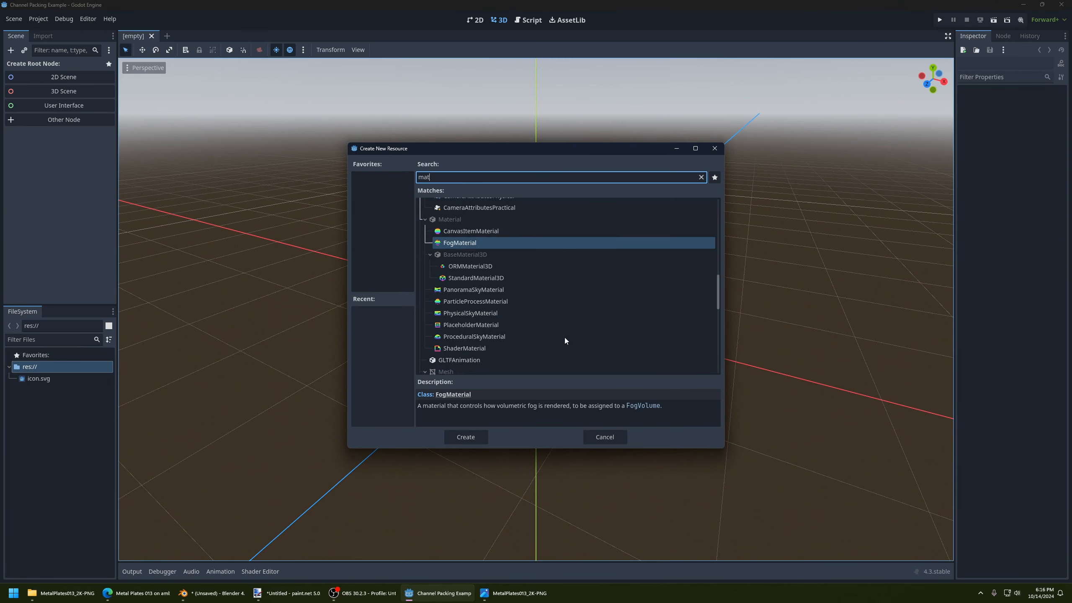
scroll(565, 340, "down", 1)
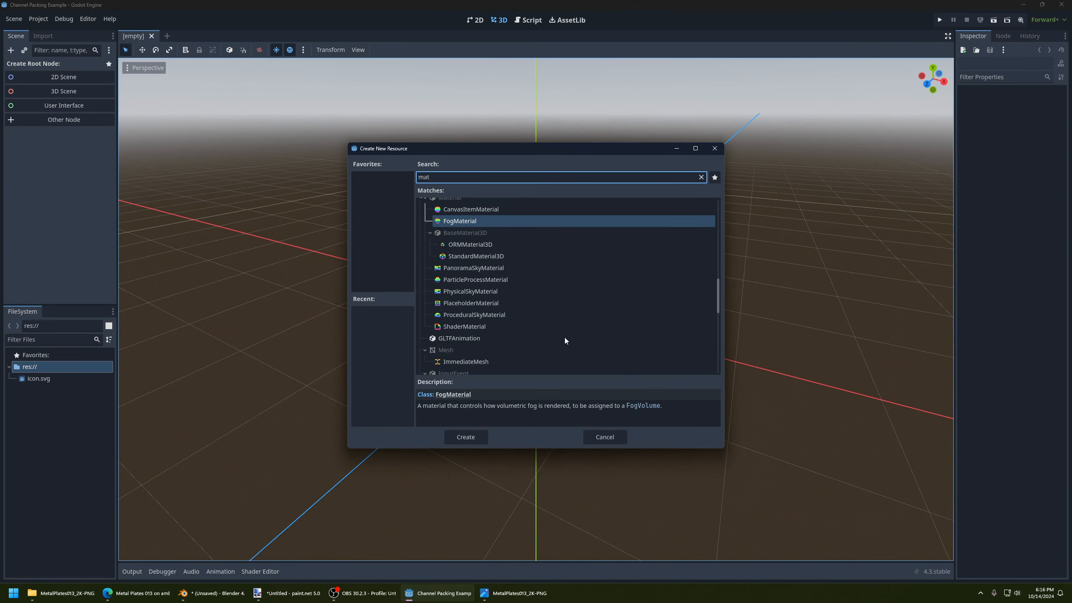
left_click(459, 237)
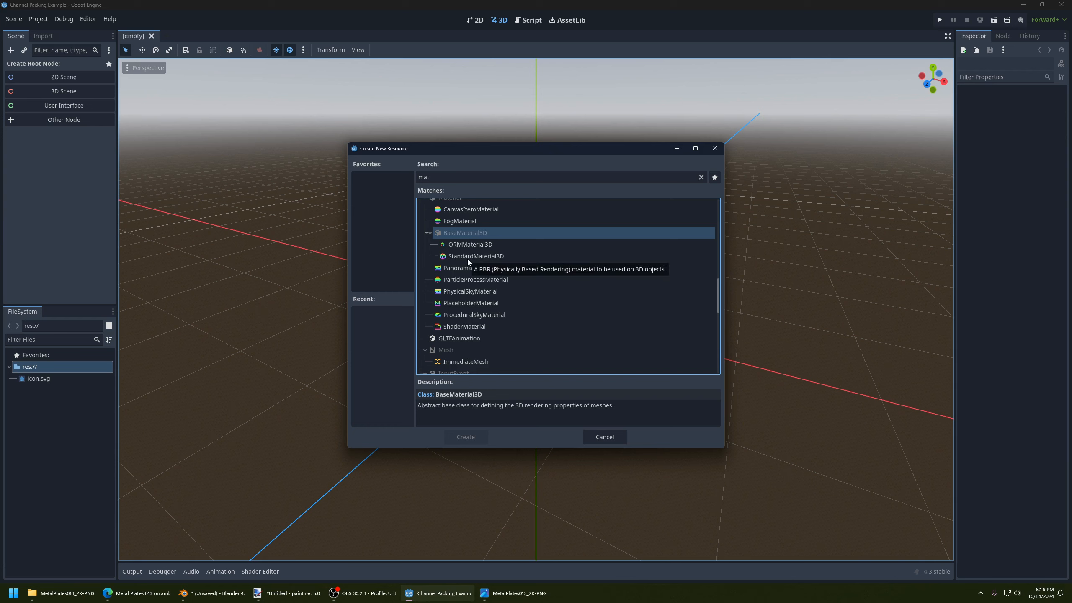
left_click(467, 246)
left_click(474, 254)
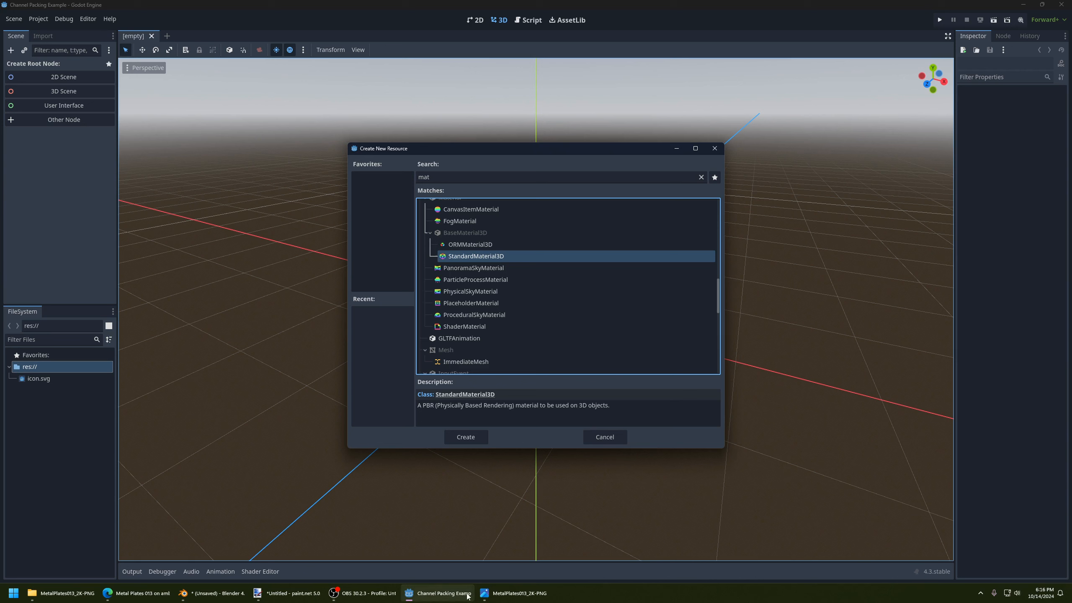
left_click(487, 245)
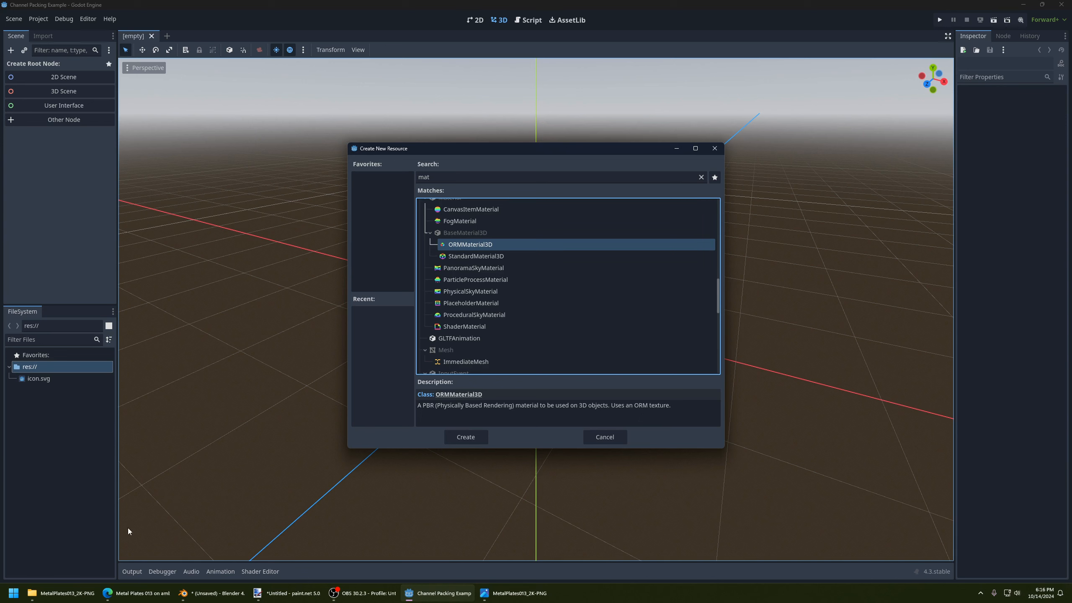
Examine the ORM texture file in the MetalPlates013_2K-PNG folder beside Godot's ORMMaterial3D type, and return to the Blender project.
left_click(61, 593)
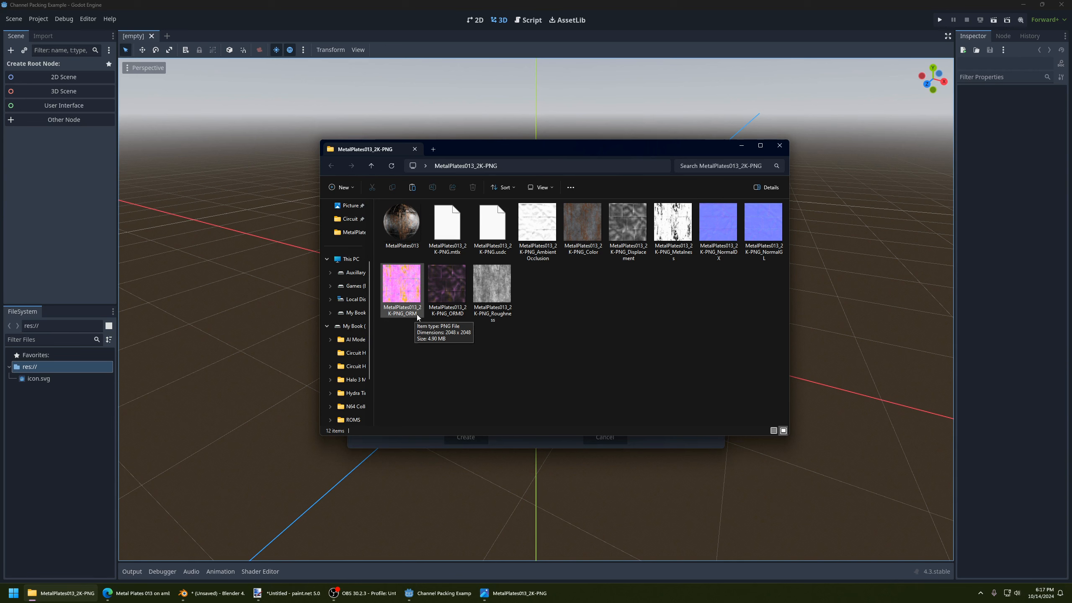
left_click(407, 441)
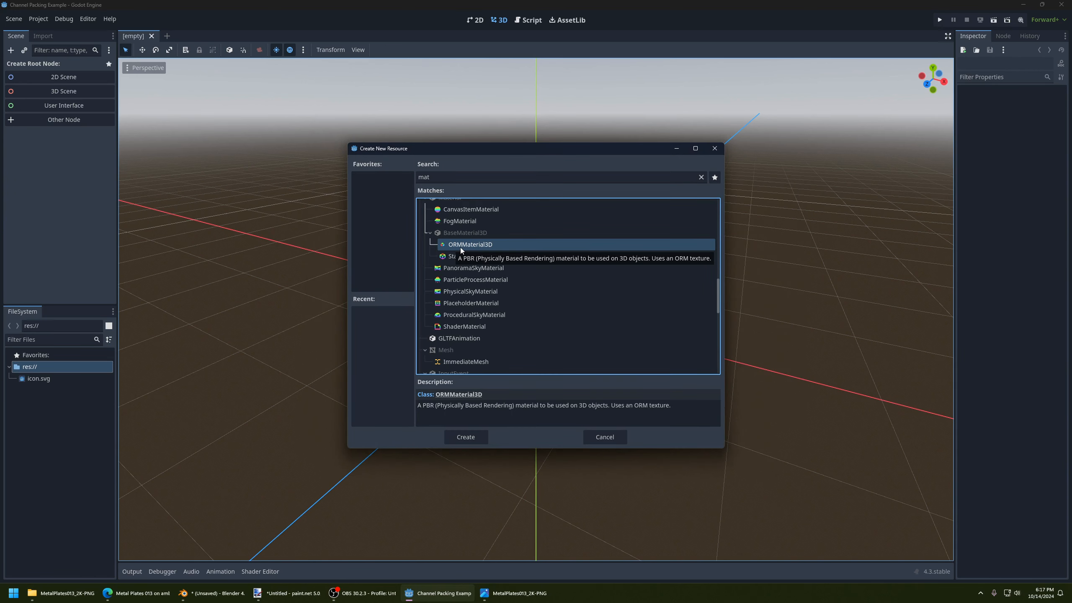
left_click(505, 594)
left_click(438, 595)
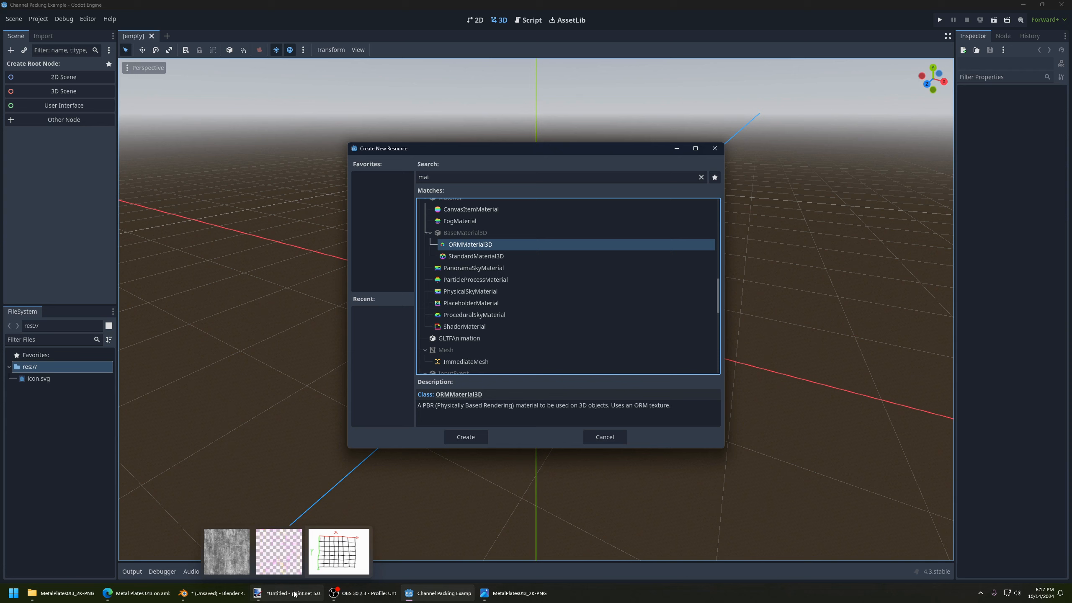
left_click(211, 549)
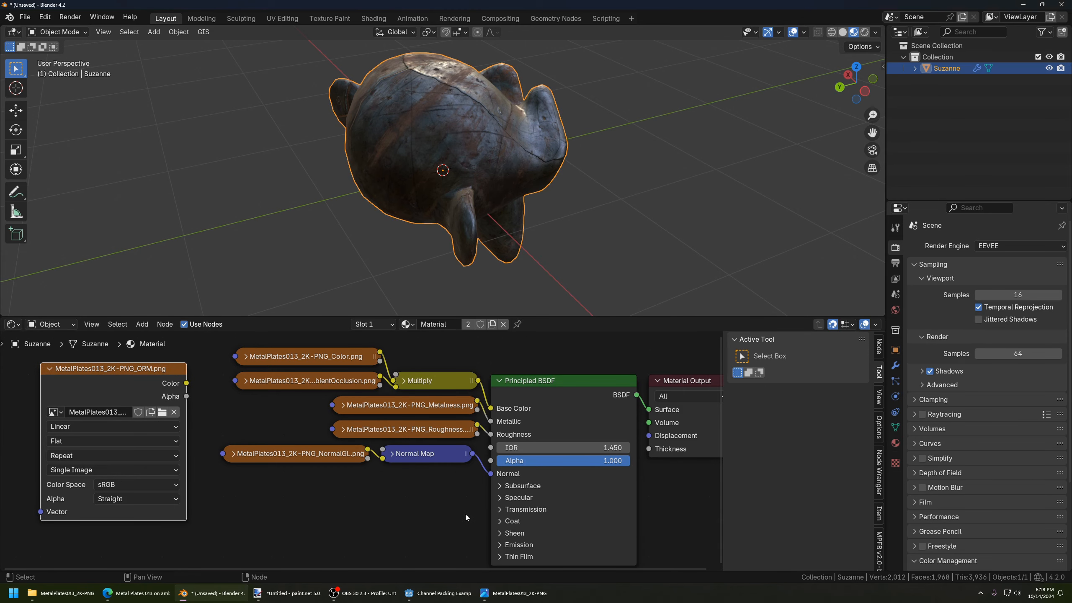
Launch a second, new Blender session.
key("alt+Tab")
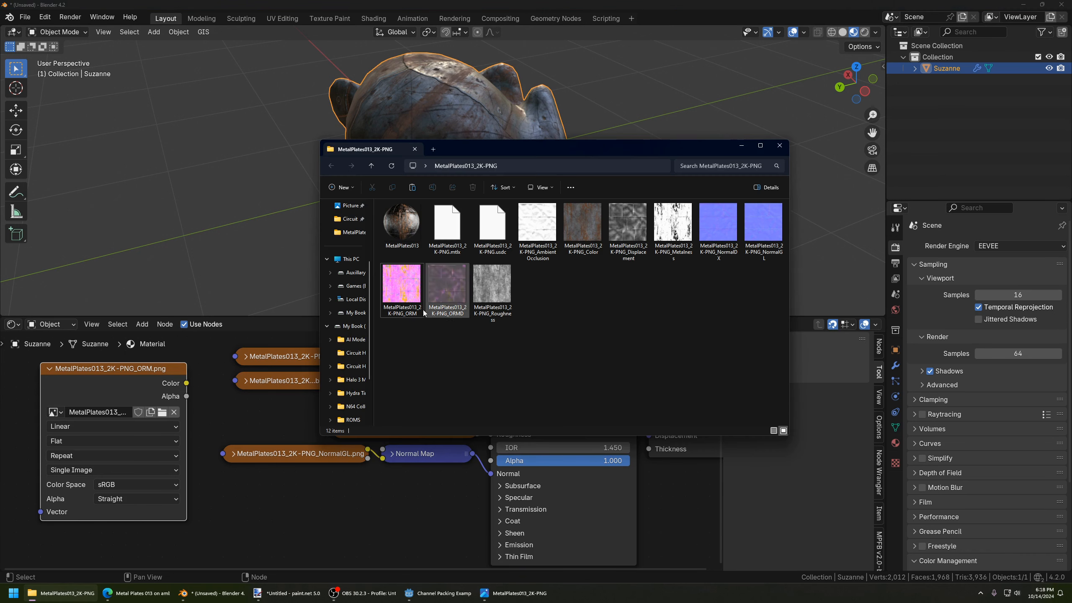
right_click(406, 290)
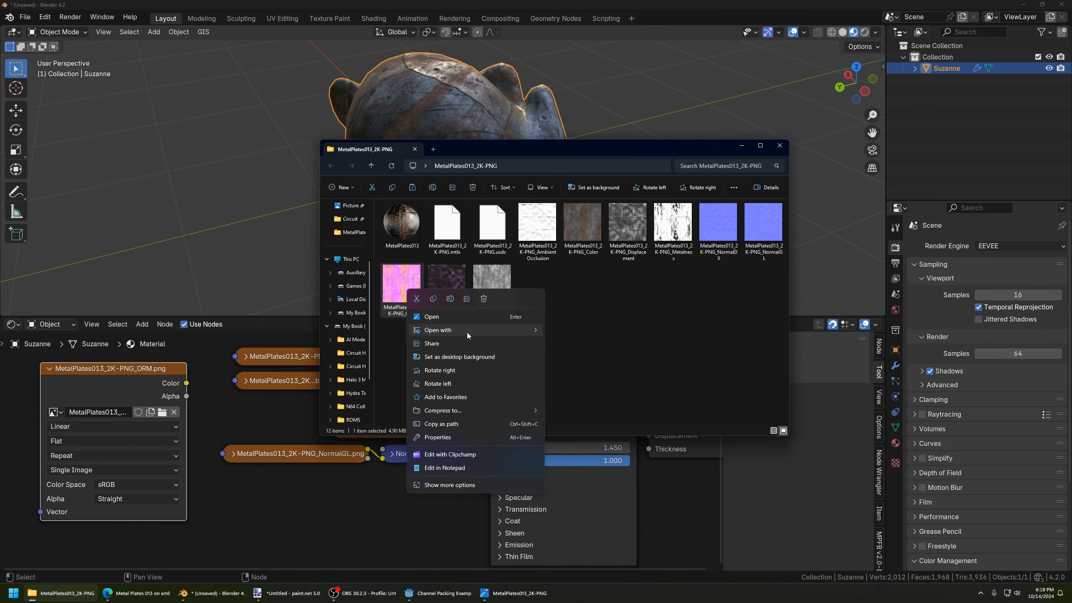
left_click(14, 593)
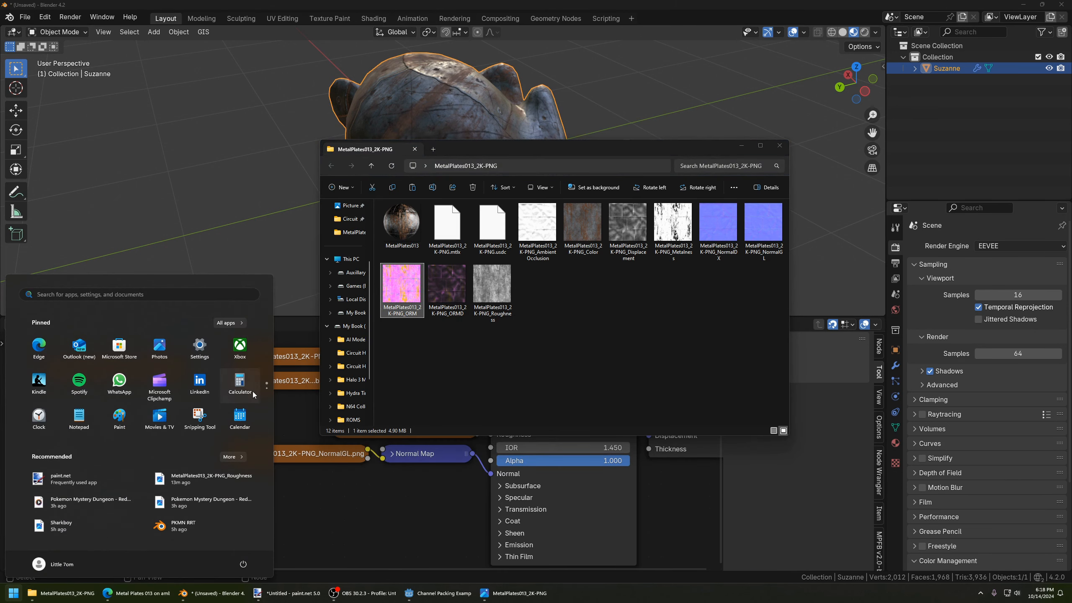
type("bl")
left_click(111, 361)
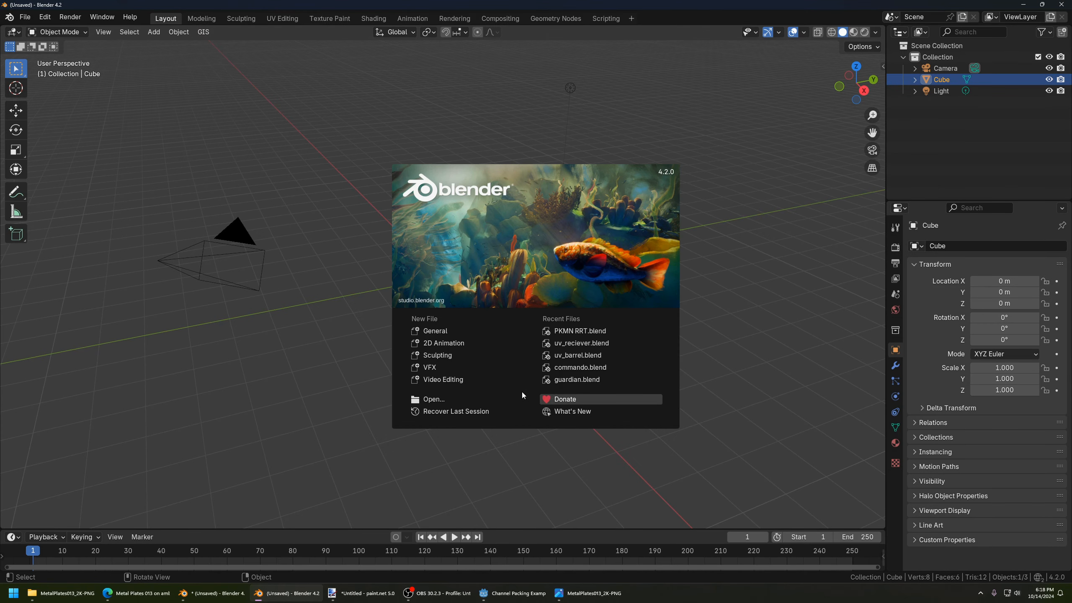
Enable nodes in the Compositing workspace and delete the Render Layers node.
left_click(499, 18)
left_click(503, 19)
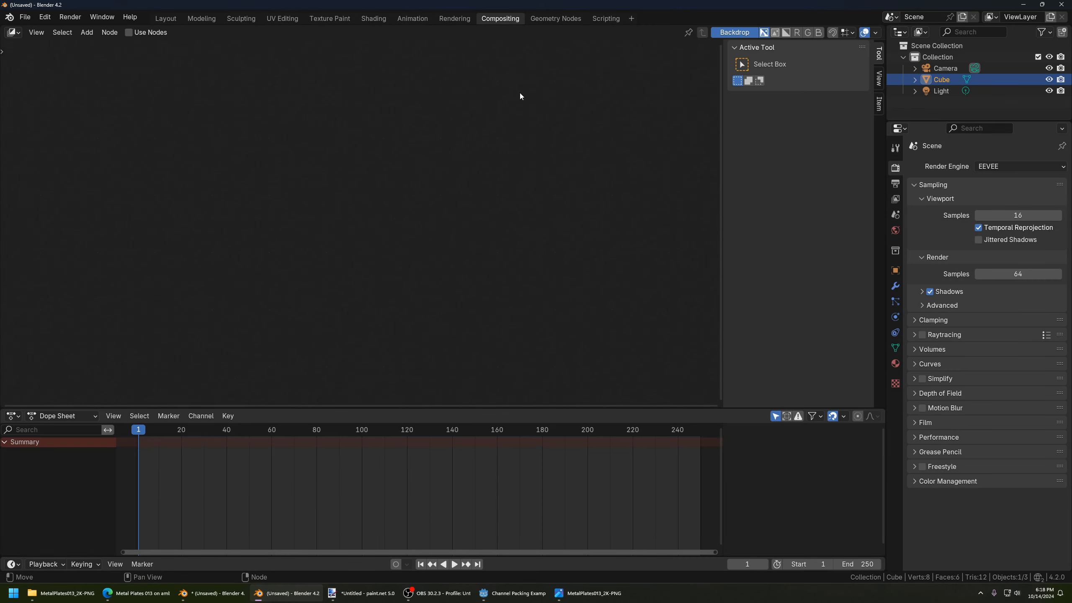
left_click(151, 33)
left_click(254, 198)
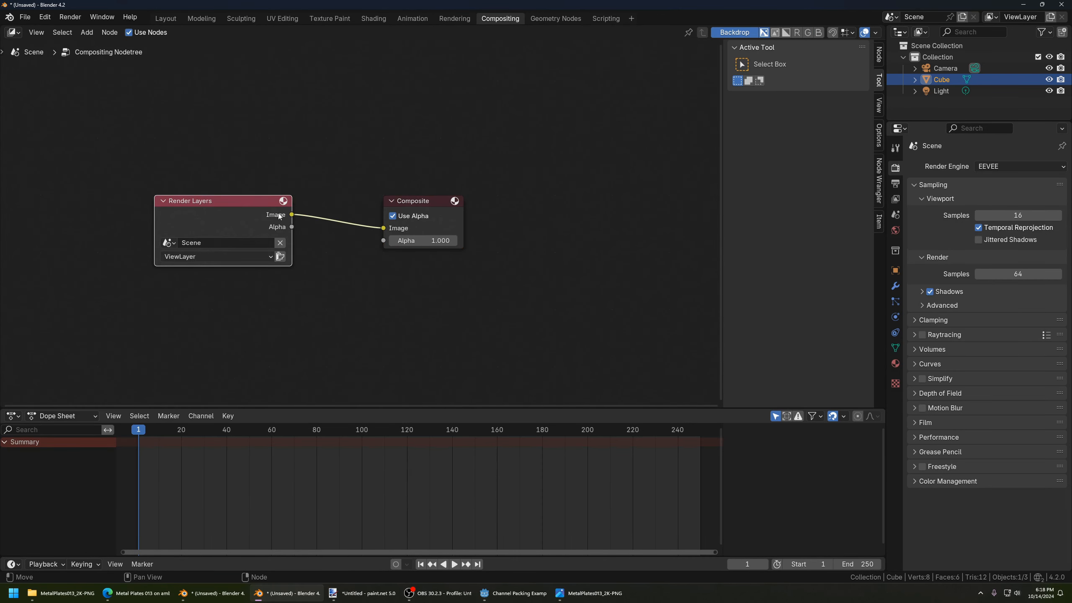
key("x")
Add MetalPlates013_2K-PNG_ORM.png as an image node in the compositor and connect its Image output to the Composite node's Image input.
left_click(61, 593)
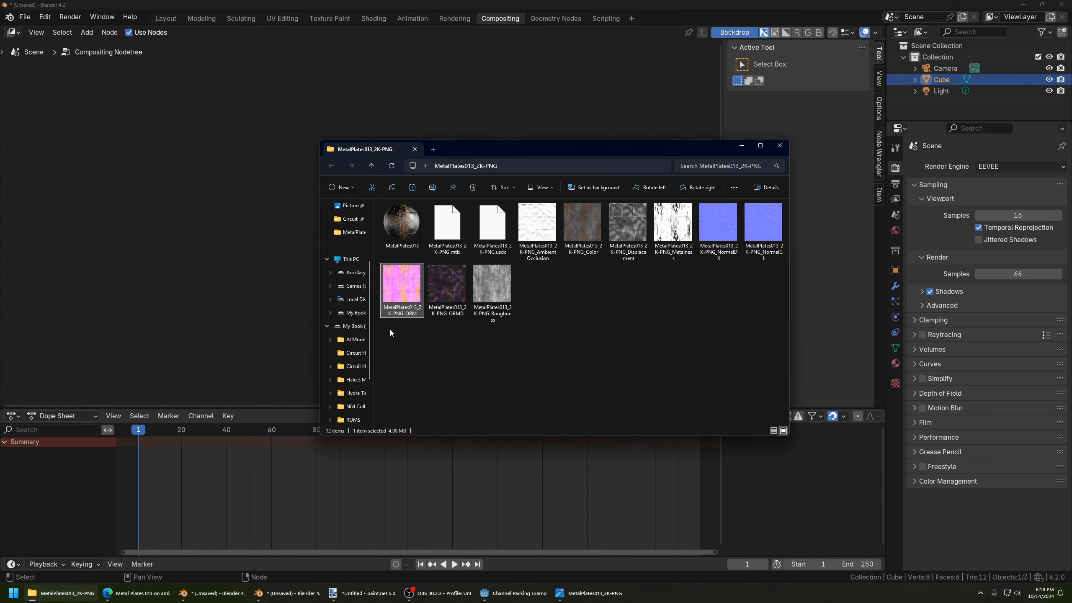
left_click_drag(402, 283, 219, 232)
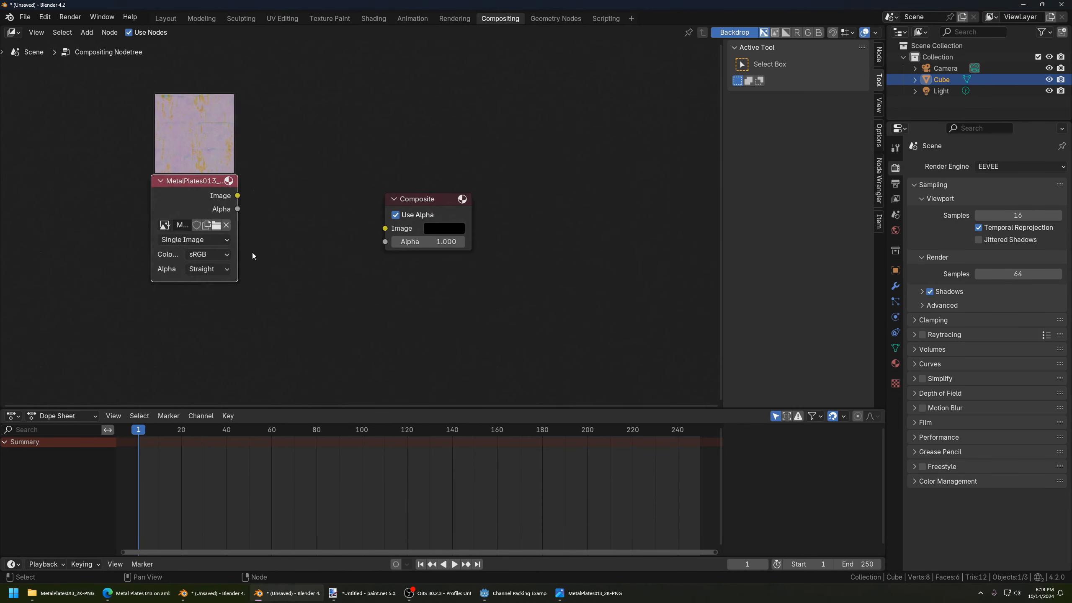
left_click(192, 258)
left_click(191, 257)
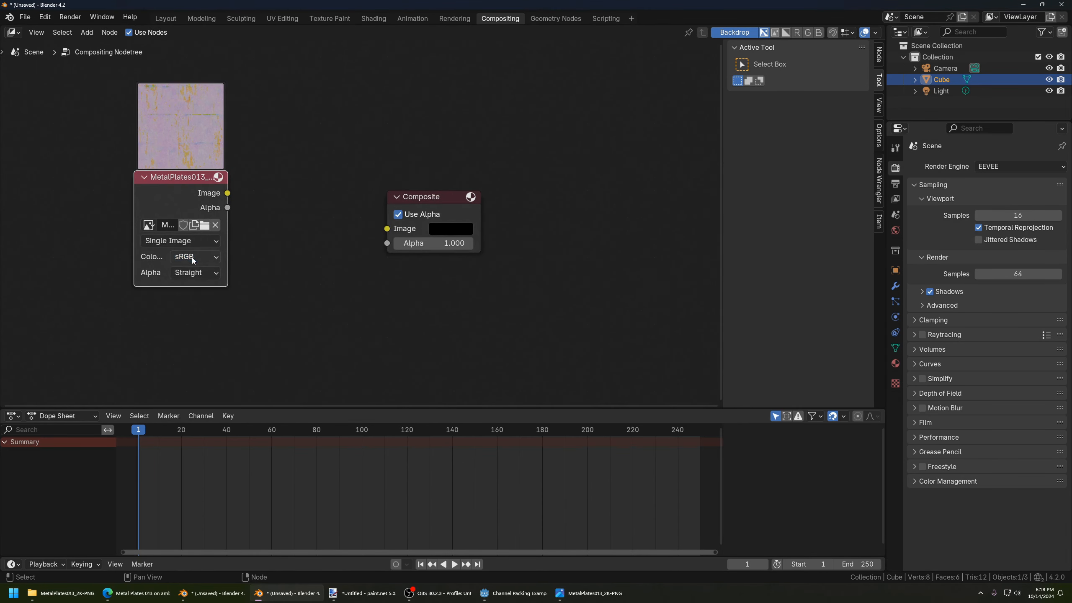
left_click_drag(227, 193, 380, 223)
Add a Viewer node below the Composite node and connect the ORM image to its Image input.
left_click(87, 32)
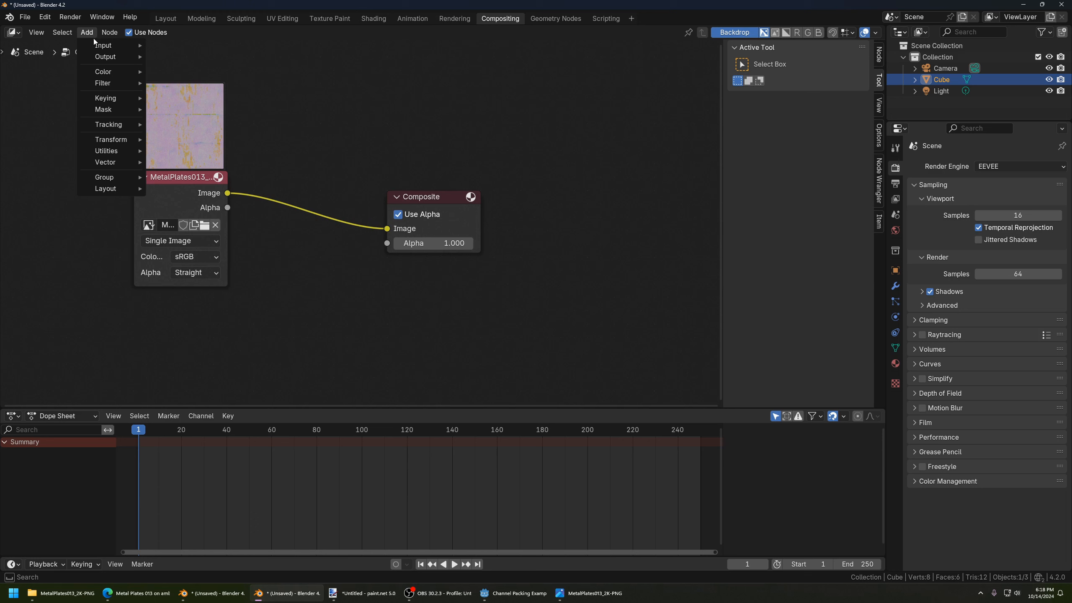
mouse_move(106, 45)
left_click(173, 69)
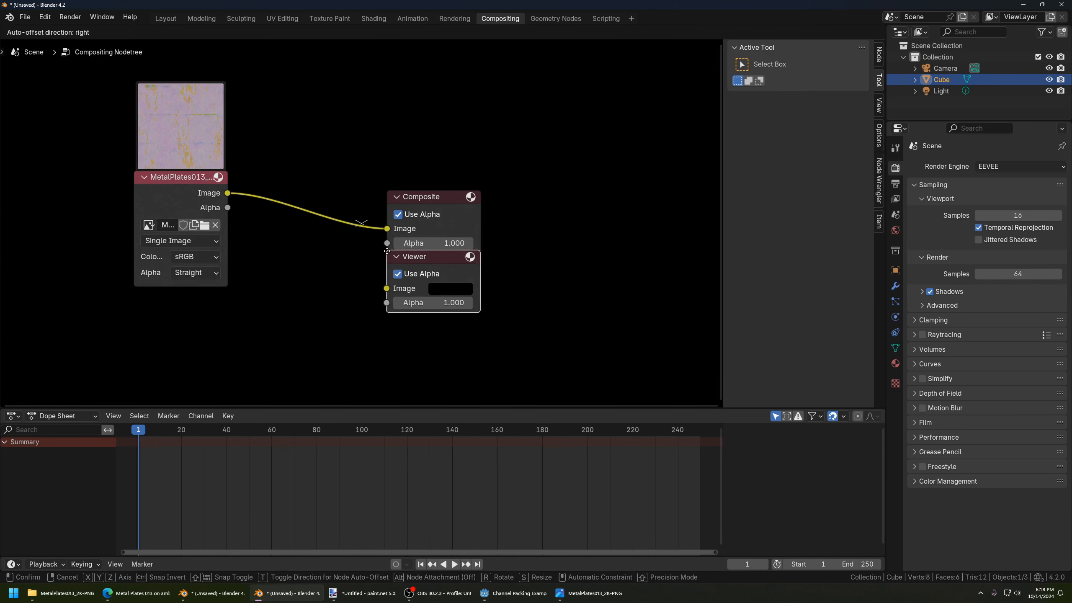
left_click(388, 253)
left_click_drag(228, 193, 385, 294)
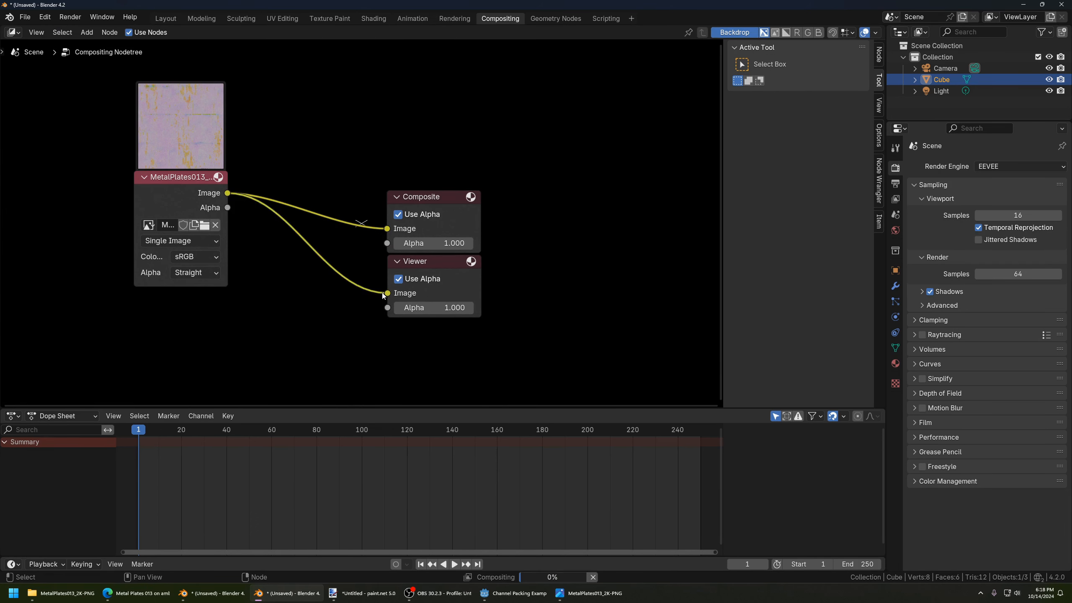
scroll(347, 250, "down", 3)
mouse_move(354, 247)
middle_mouse_down()
mouse_move(432, 239)
mouse_move(355, 243)
middle_mouse_up()
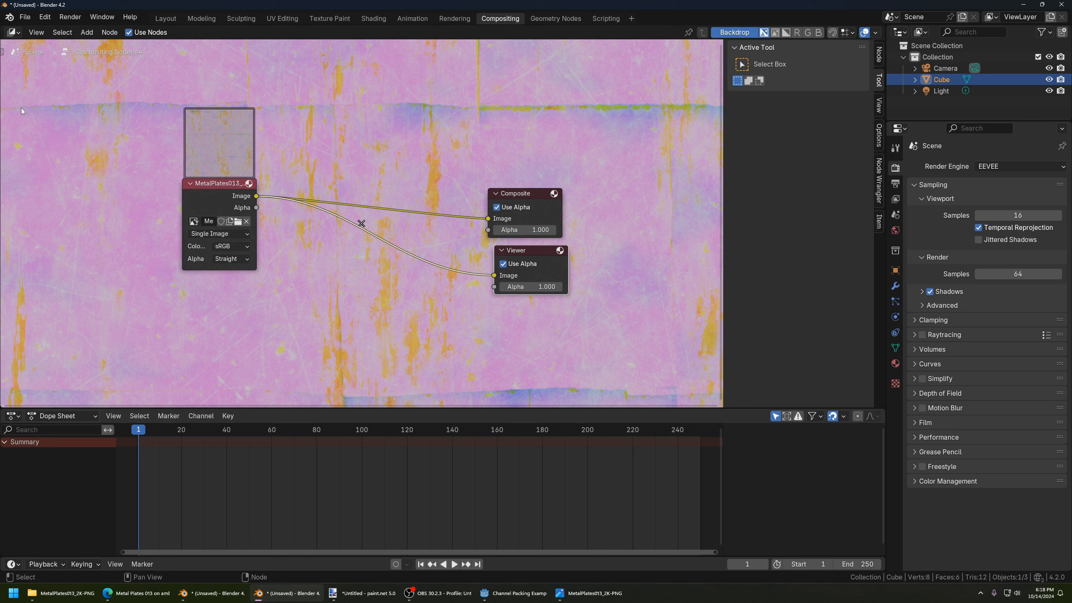
Add a Separate Color node, connect the ORM image's Image output to its Image input, and place it between the image and Viewer nodes.
left_click(88, 32)
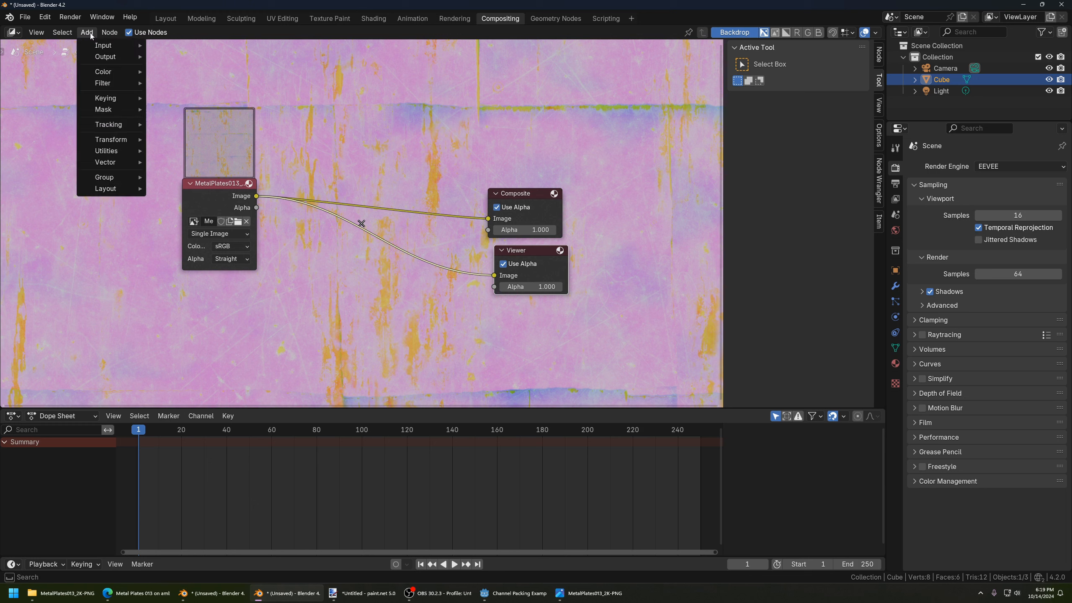
mouse_move(110, 71)
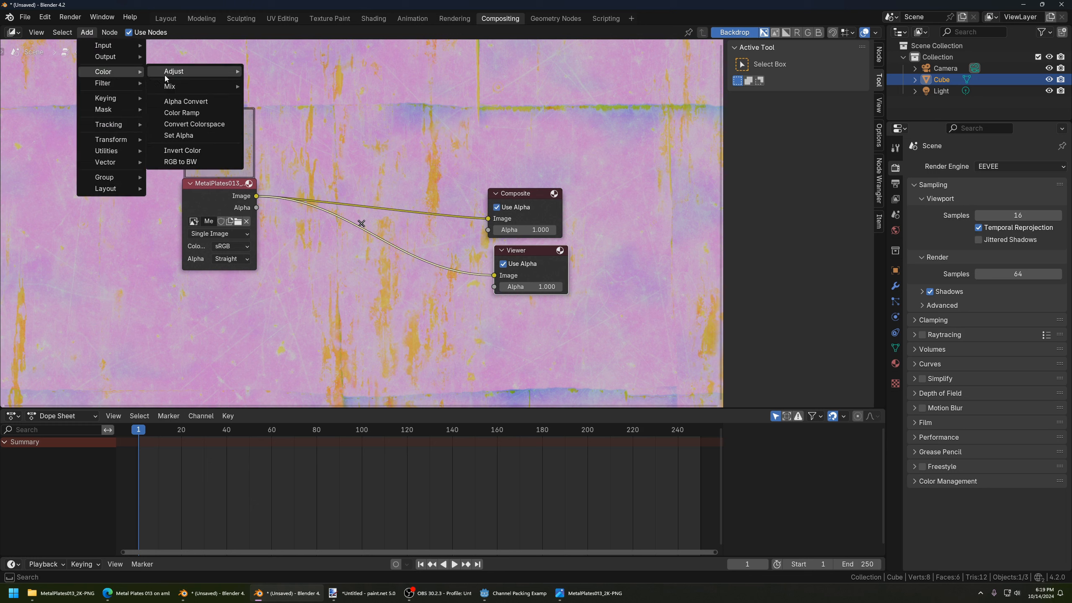
mouse_move(209, 86)
left_click(290, 113)
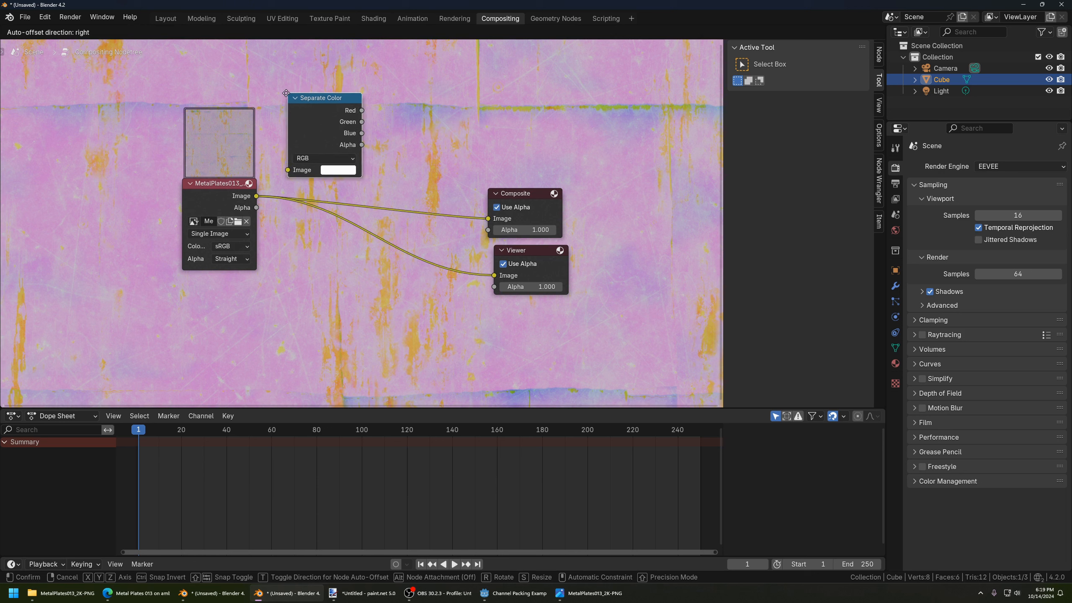
left_click(266, 186)
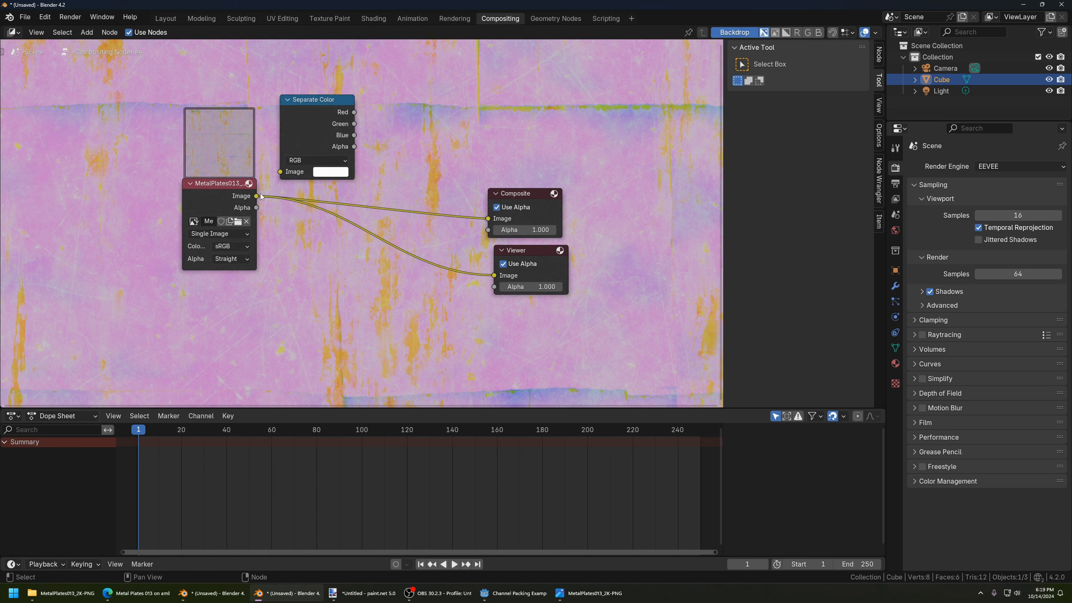
left_click_drag(257, 196, 281, 171)
left_click_drag(337, 100, 337, 239)
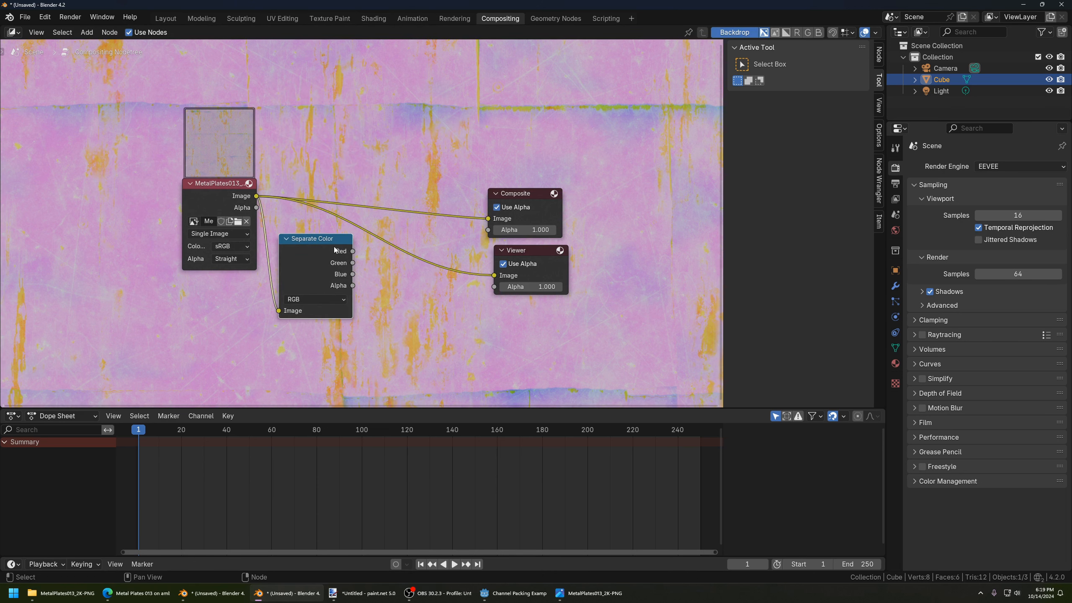
Connect the Separate Color node's Red output to the Viewer node's Image input.
scroll(343, 279, "up", 3)
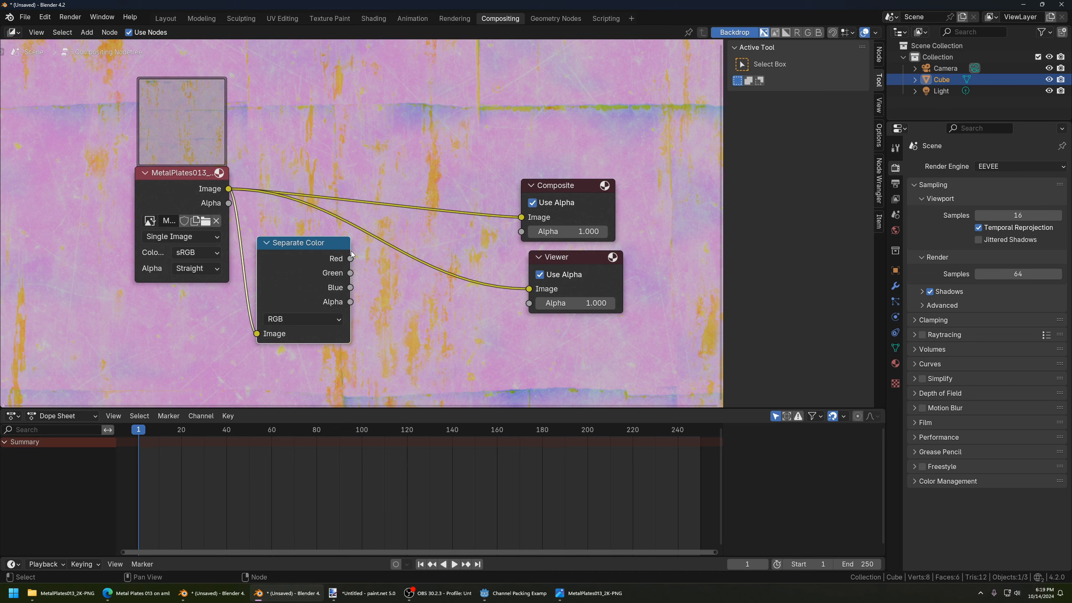
left_click_drag(350, 258, 529, 289)
scroll(240, 228, "down", 2)
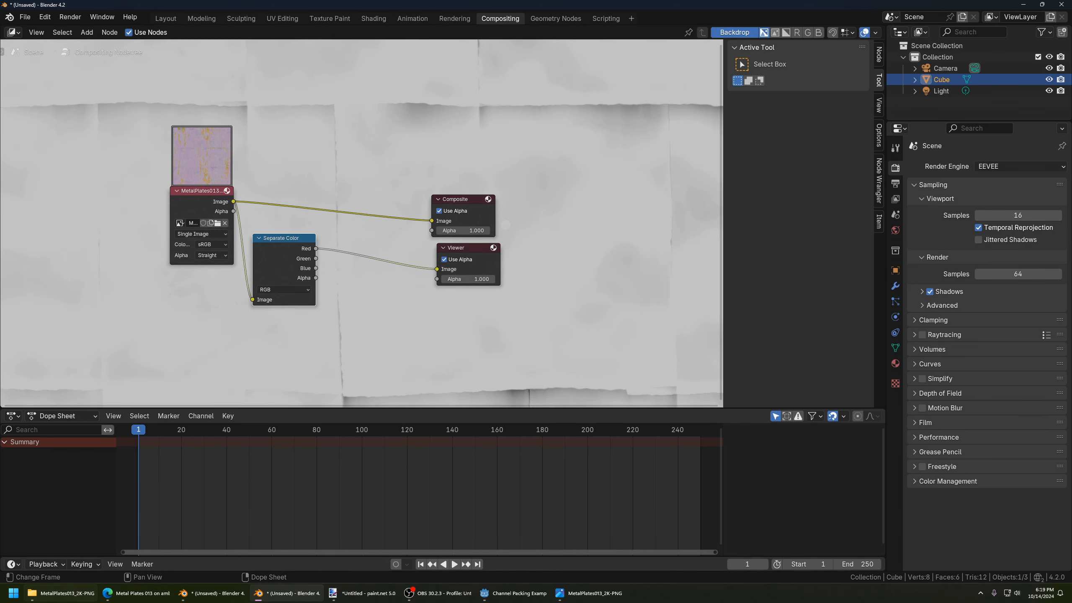
mouse_move(33, 593)
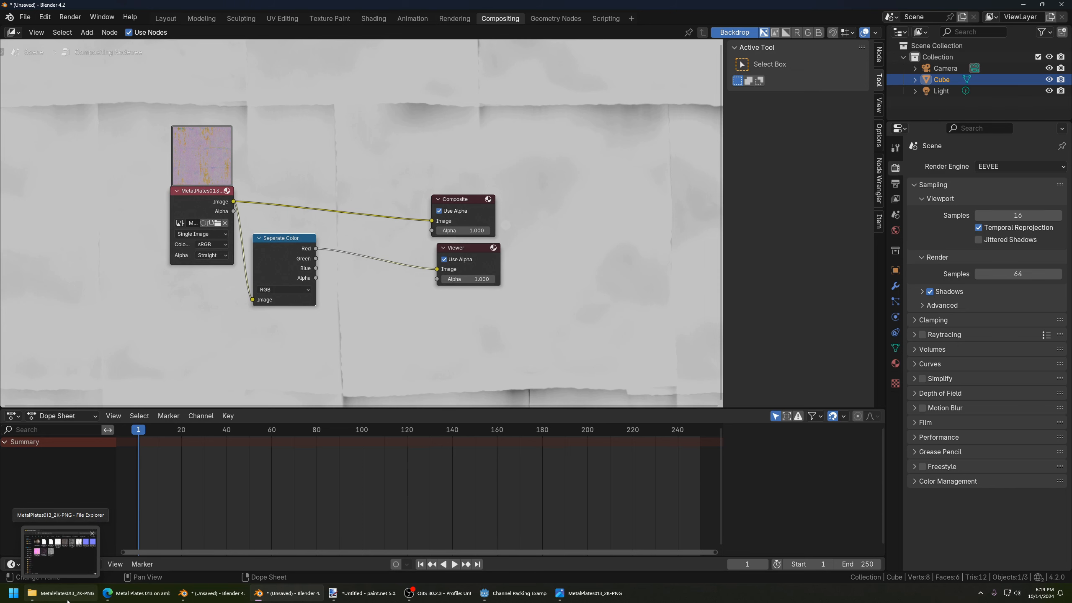
left_click(67, 599)
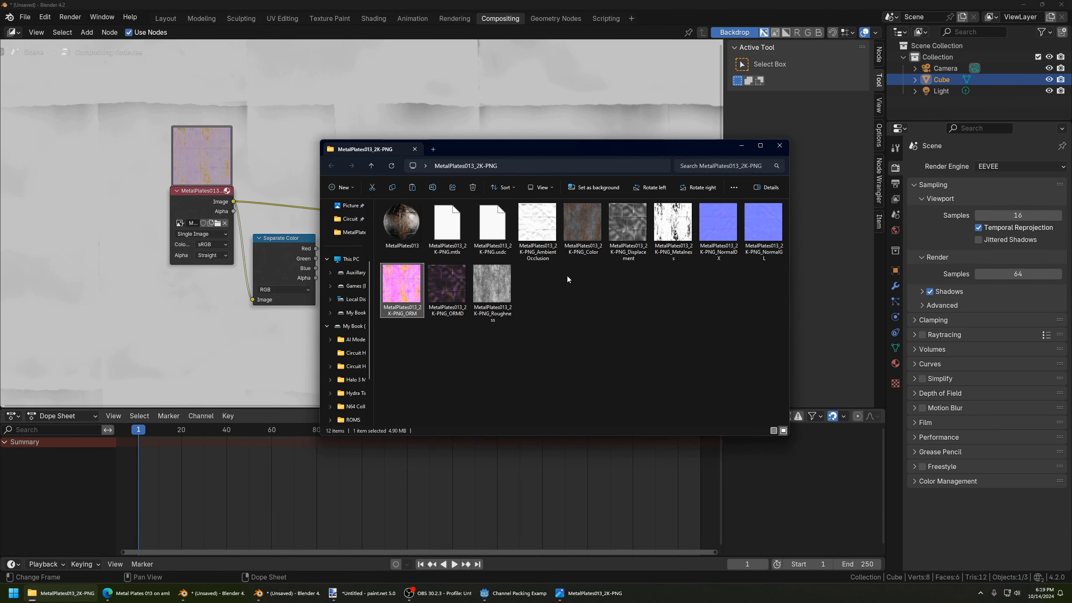
left_click(203, 86)
left_click(87, 32)
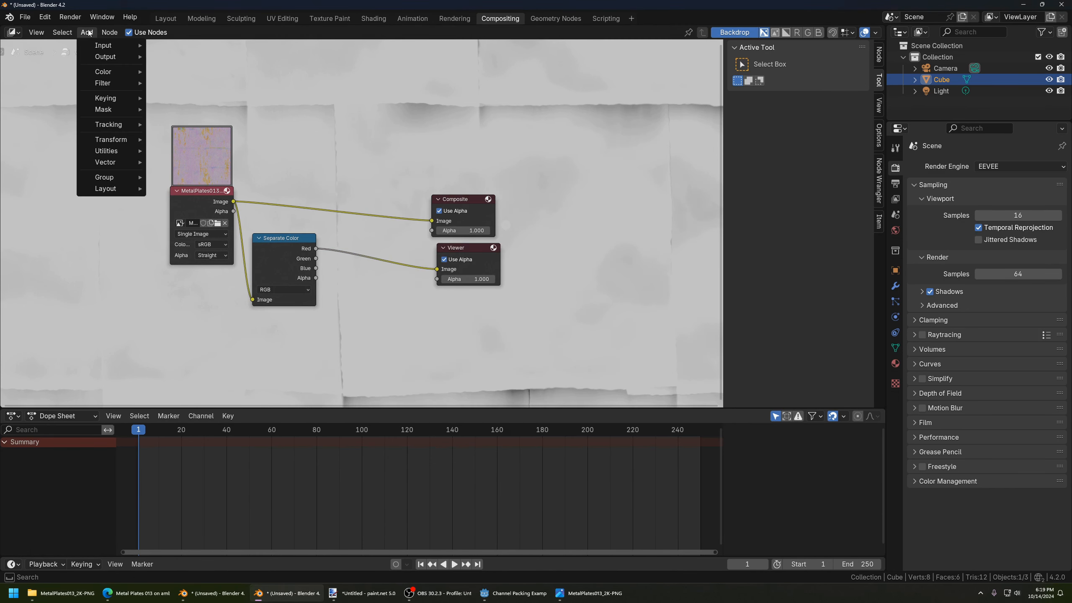
Set the scene's color management View Transform to Standard.
left_click(971, 481)
scroll(1005, 506, "down", 1)
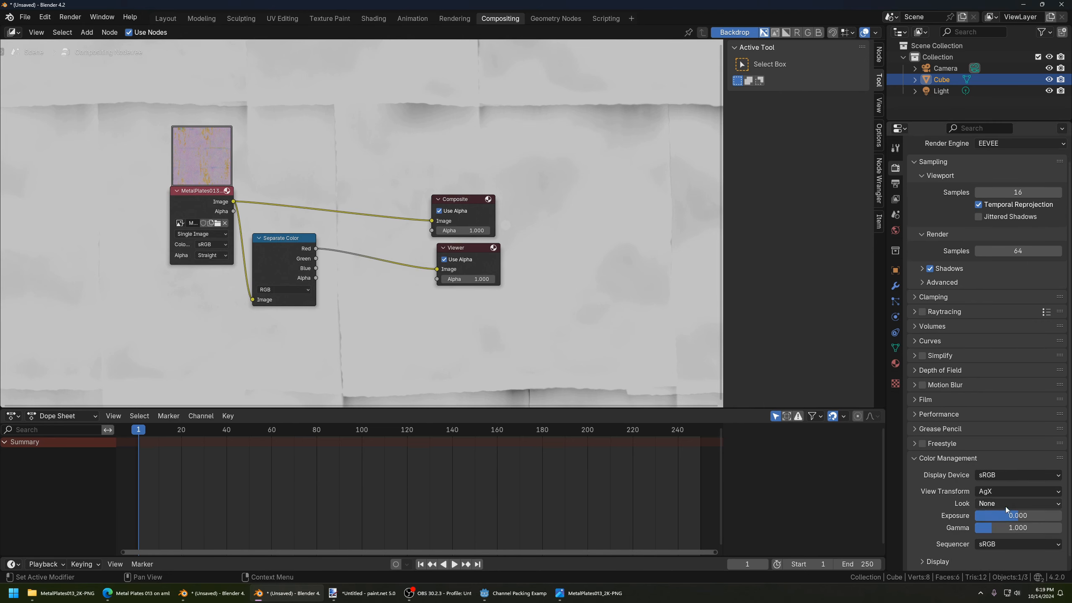
left_click(1009, 493)
left_click(1003, 408)
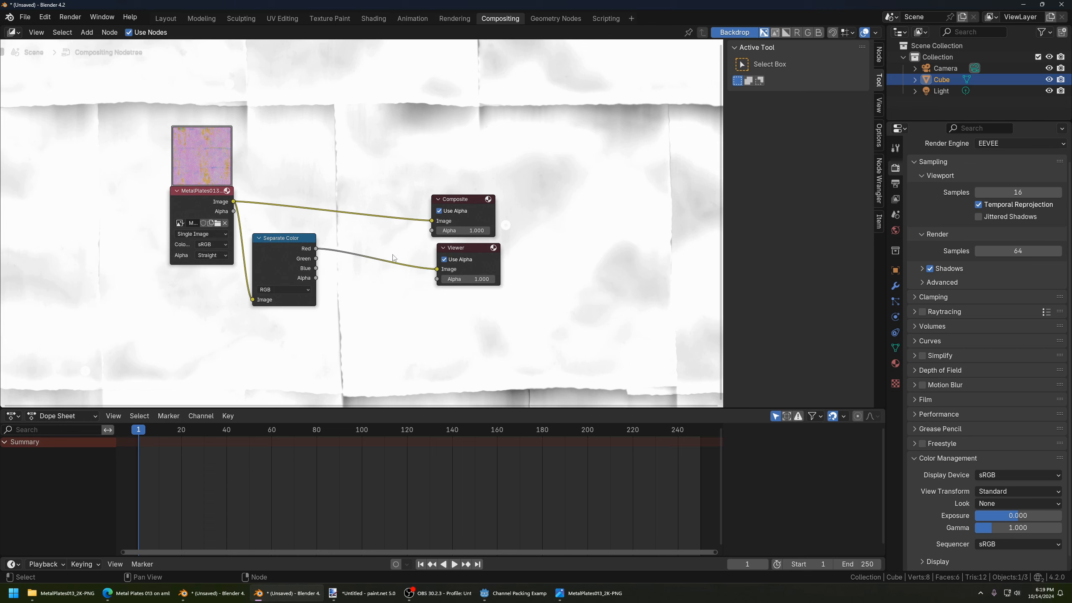
Zoom out the compositor backdrop until the whole texture fits in the node editor.
left_click(70, 34)
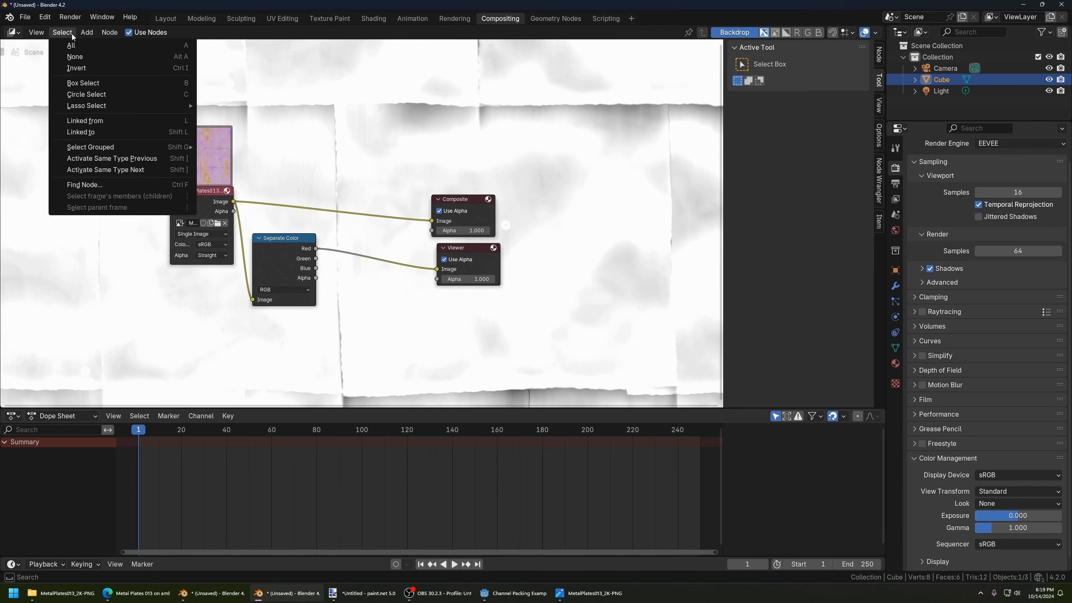
mouse_move(37, 33)
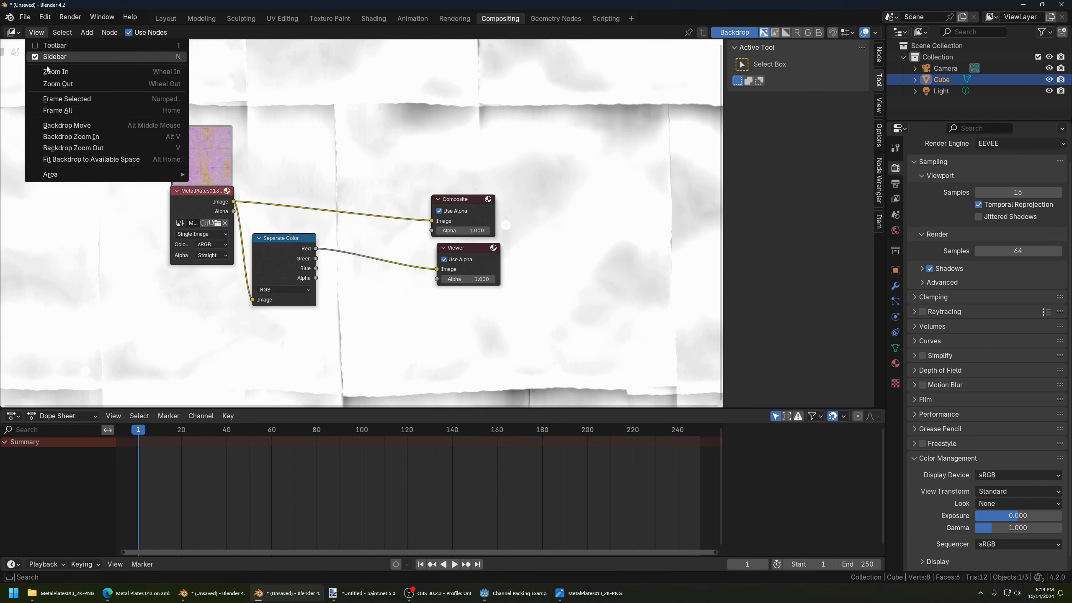
left_click(109, 148)
key("v")
key("v")
key("v")
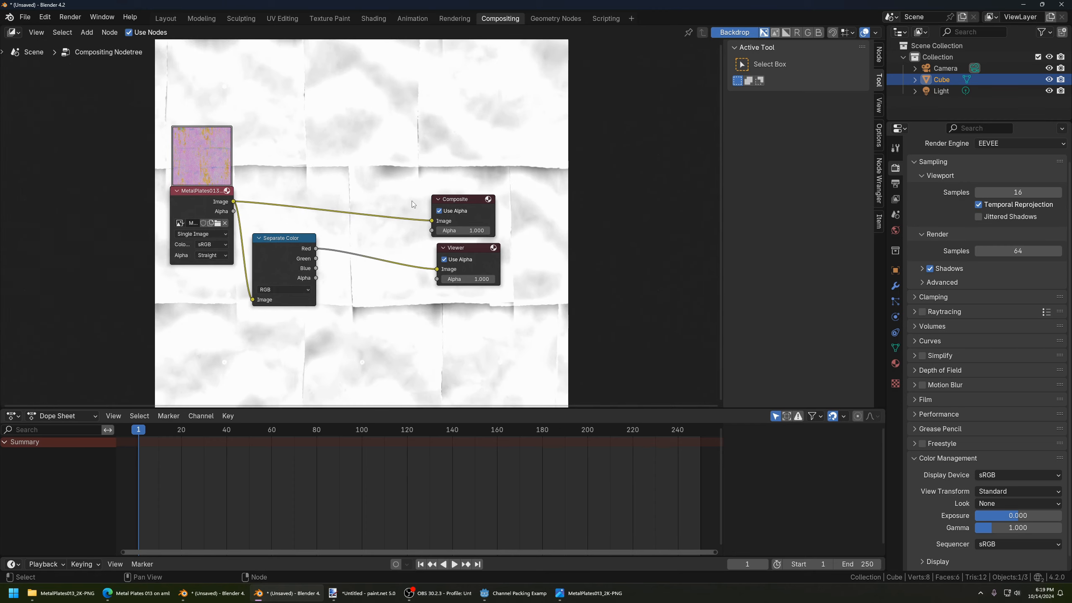
Open the AmbientOcclusion PNG from the MetalPlates013_2K-PNG folder, compare it with the red-channel backdrop, and close it.
left_click(59, 593)
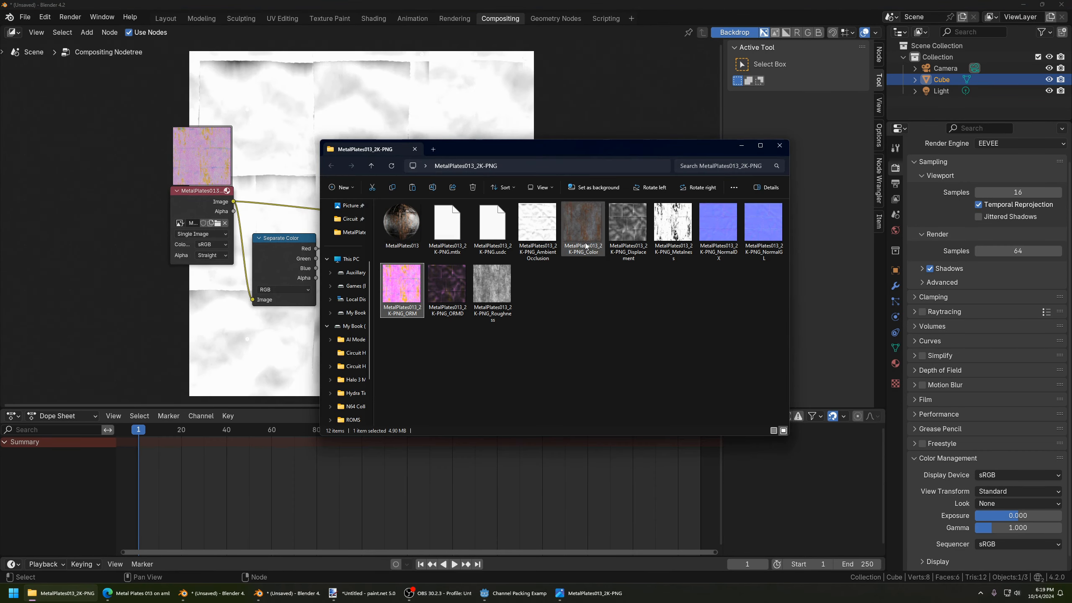
left_click_drag(568, 151, 708, 137)
double_click(667, 208)
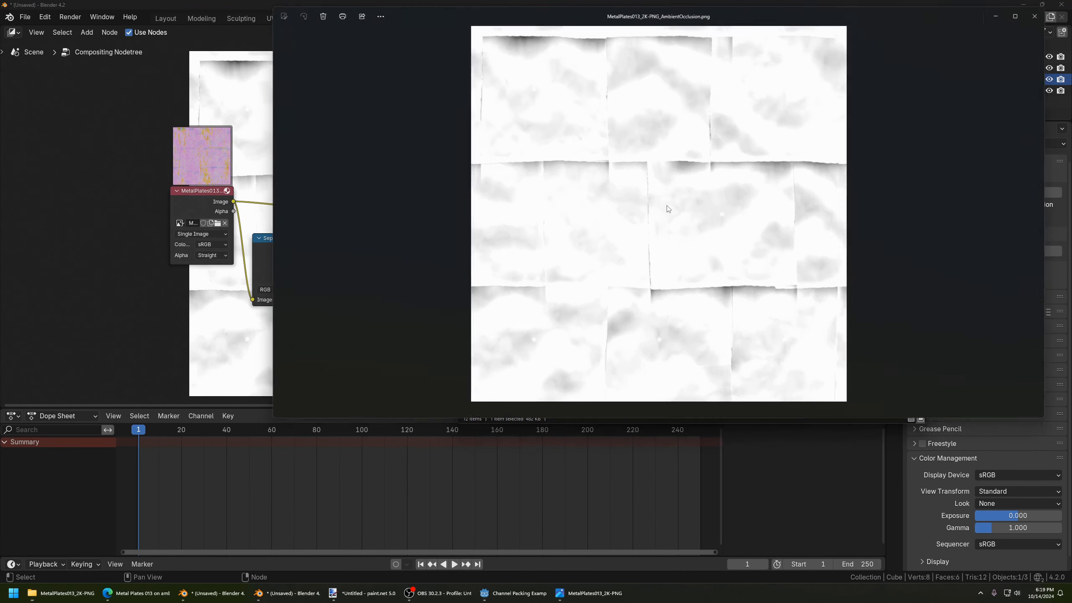
left_click_drag(589, 14, 533, 181)
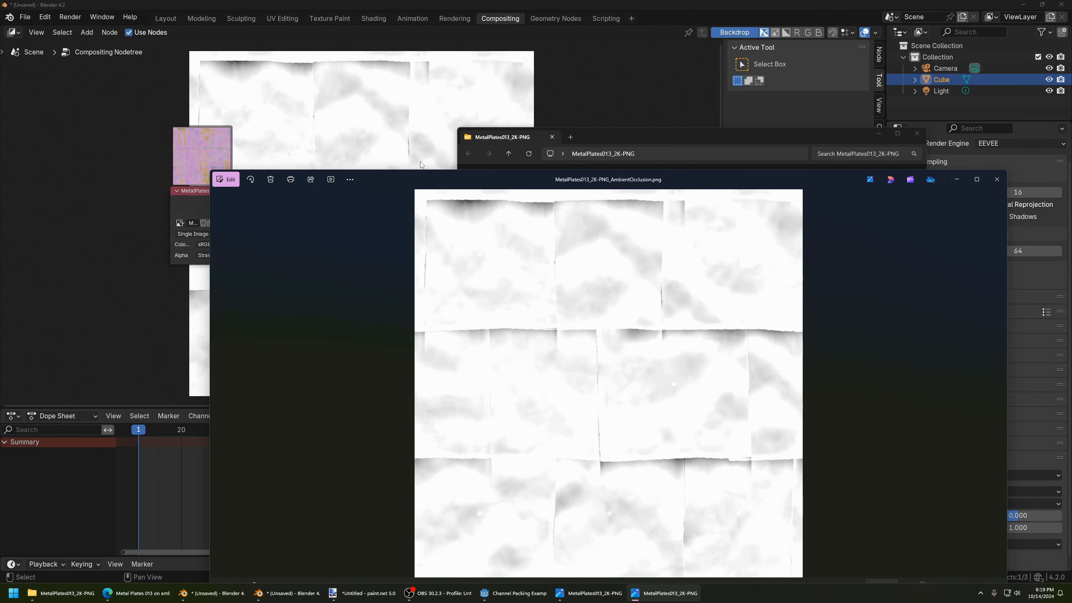
left_click(997, 179)
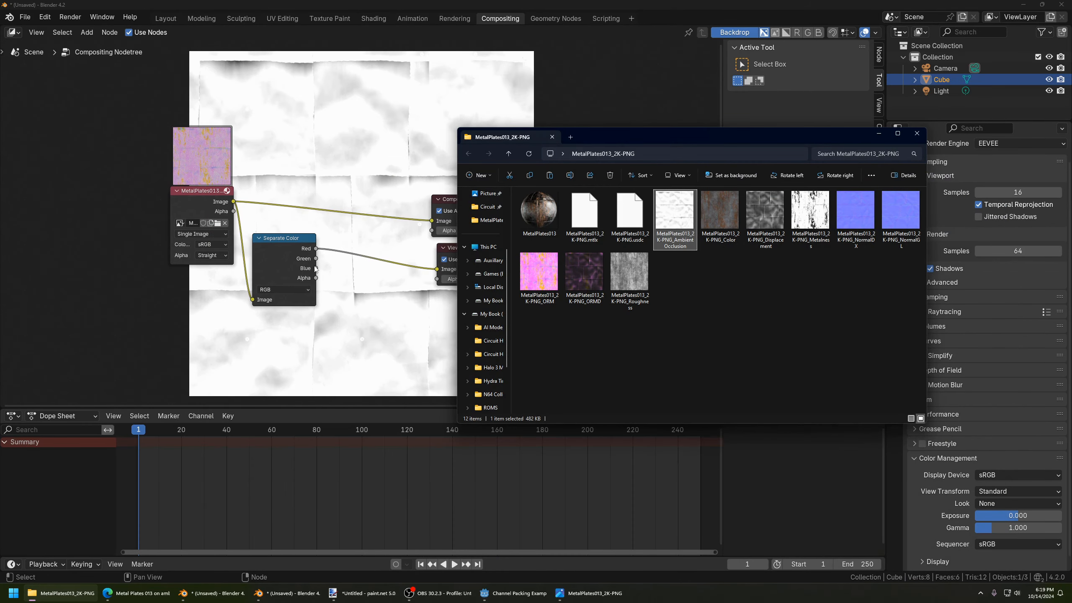
Connect the Separate Color node's Green output to the Viewer's Image input and compare the backdrop with the Roughness thumbnail in the texture folder.
left_click_drag(316, 258, 443, 269)
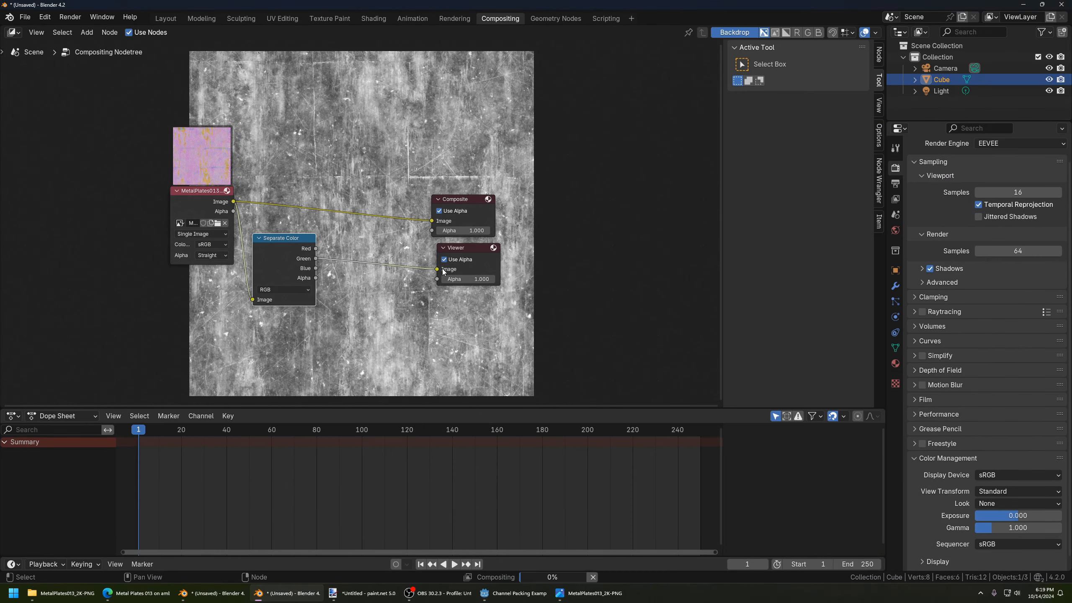
left_click(61, 593)
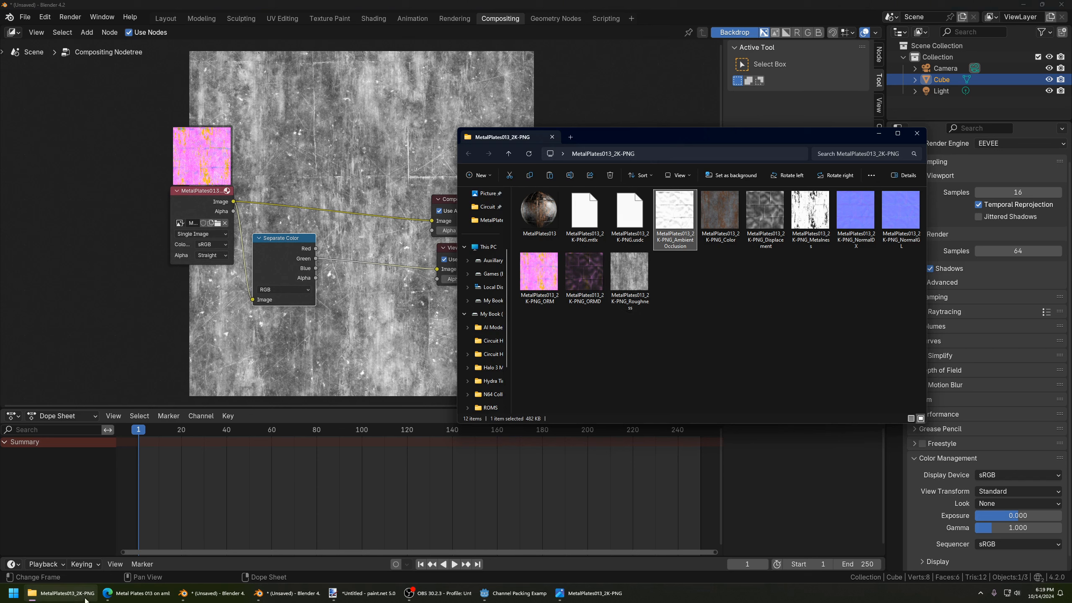
mouse_move(136, 595)
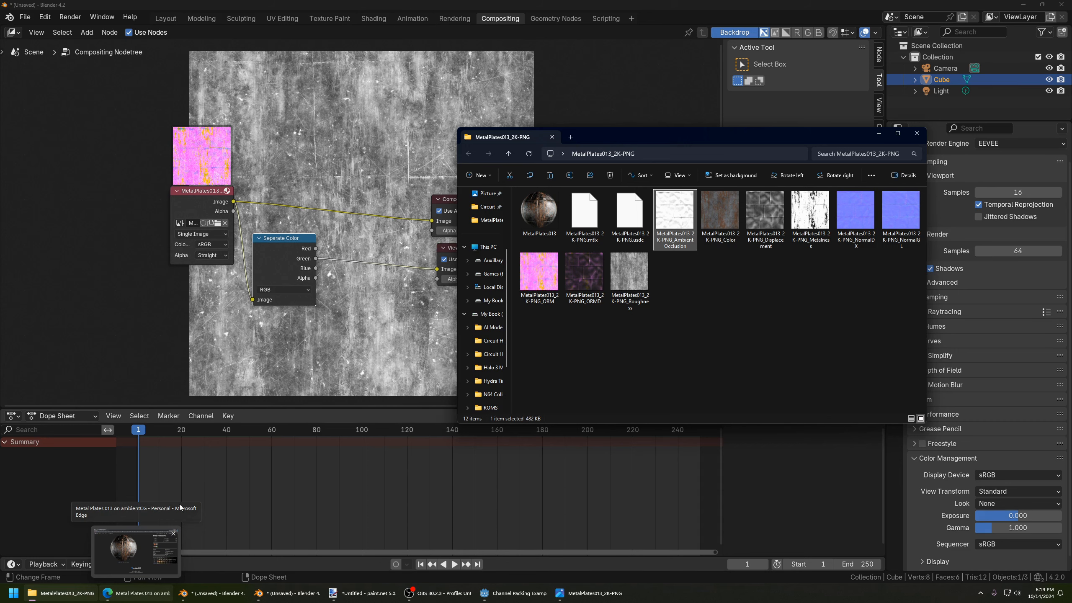
Shift the Separate Color node slightly toward the Viewer and connect its Blue output to the Viewer's Image input.
left_click_drag(290, 248, 309, 252)
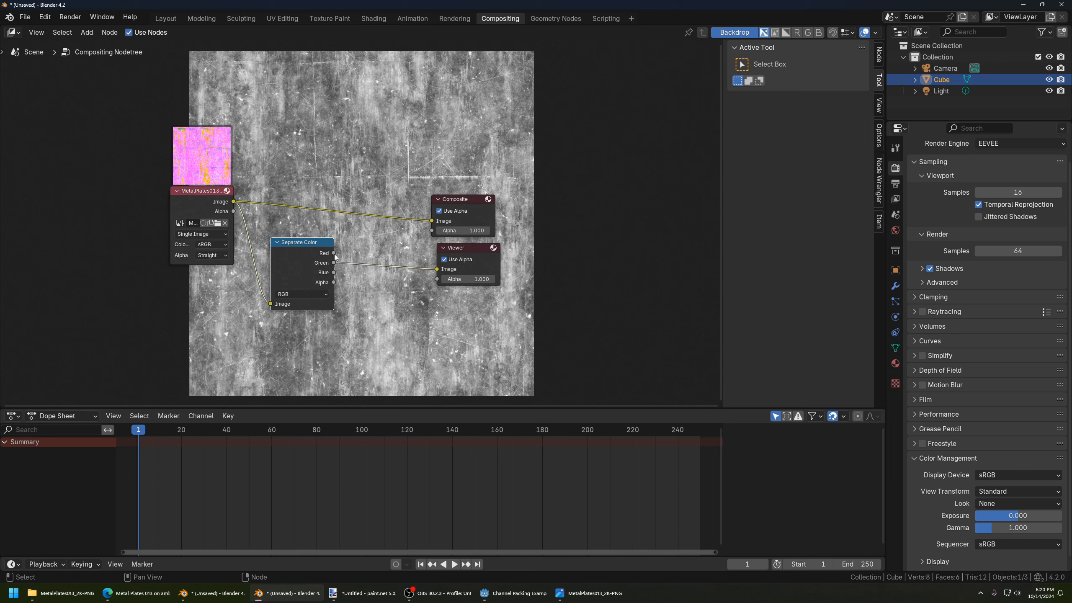
left_click_drag(334, 252, 435, 270)
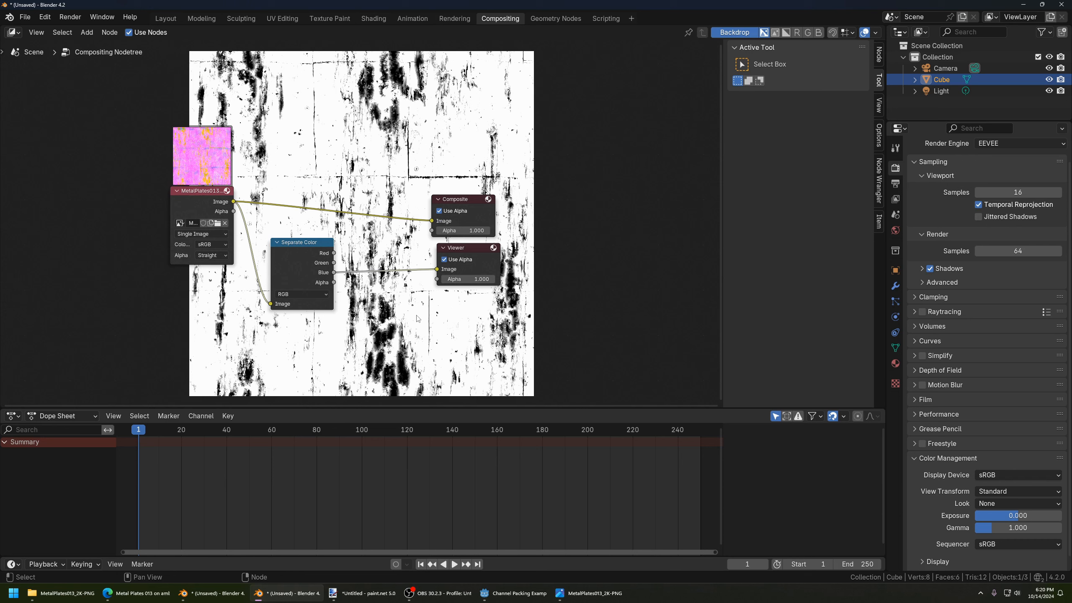
Switch to the Roughness image in paint.net, zoom in, and sample its grey tones with the Color Picker.
left_click(363, 593)
left_click(164, 15)
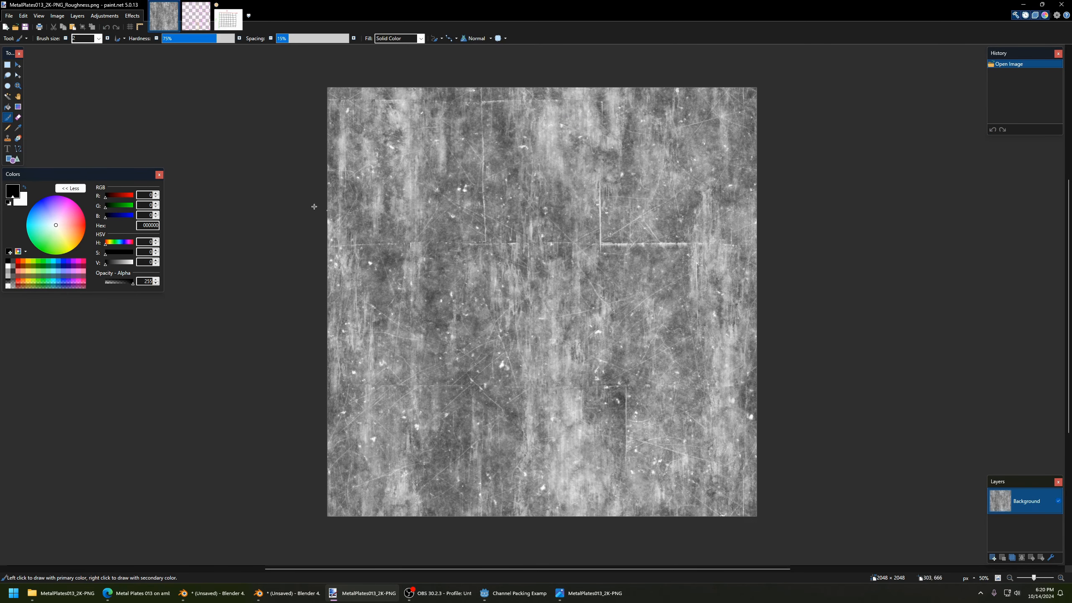
key("z")
scroll(422, 215, "up", 4, "ctrl")
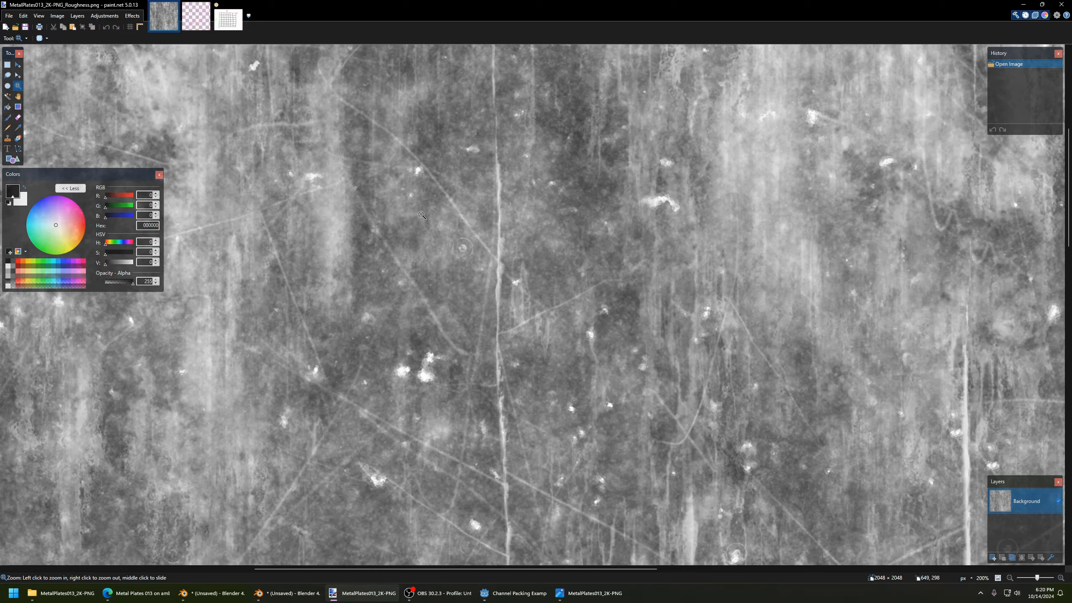
left_click(18, 128)
left_click_drag(208, 159, 357, 156)
scroll(360, 183, "up", 3)
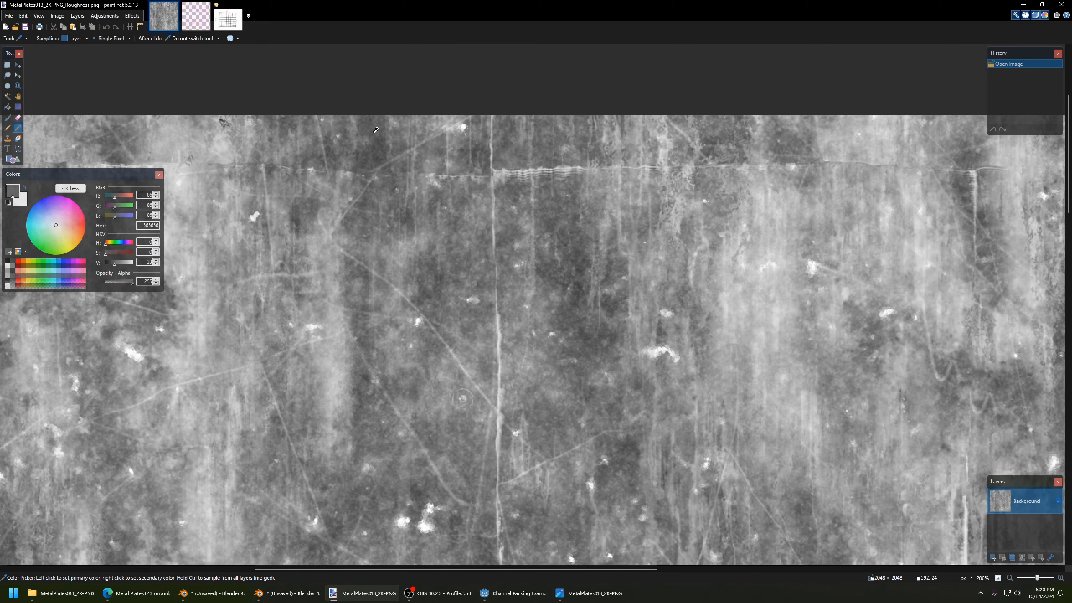
Examine the red, green, blue and alpha values of grey tones sampled from the Roughness image.
left_click(151, 196)
left_click(146, 206)
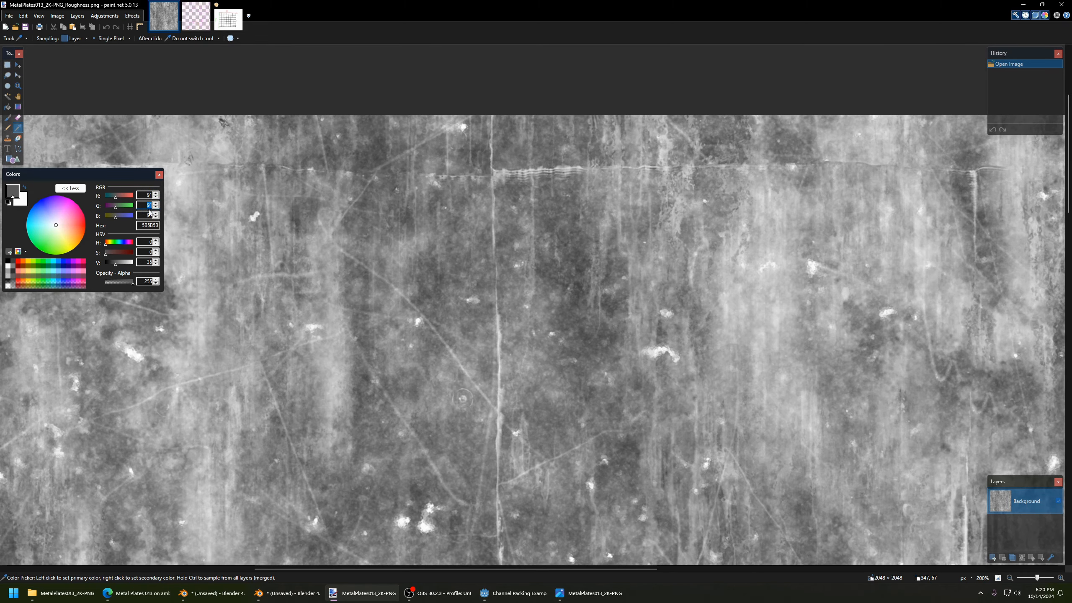
left_click(145, 216)
left_click_drag(425, 234, 268, 210)
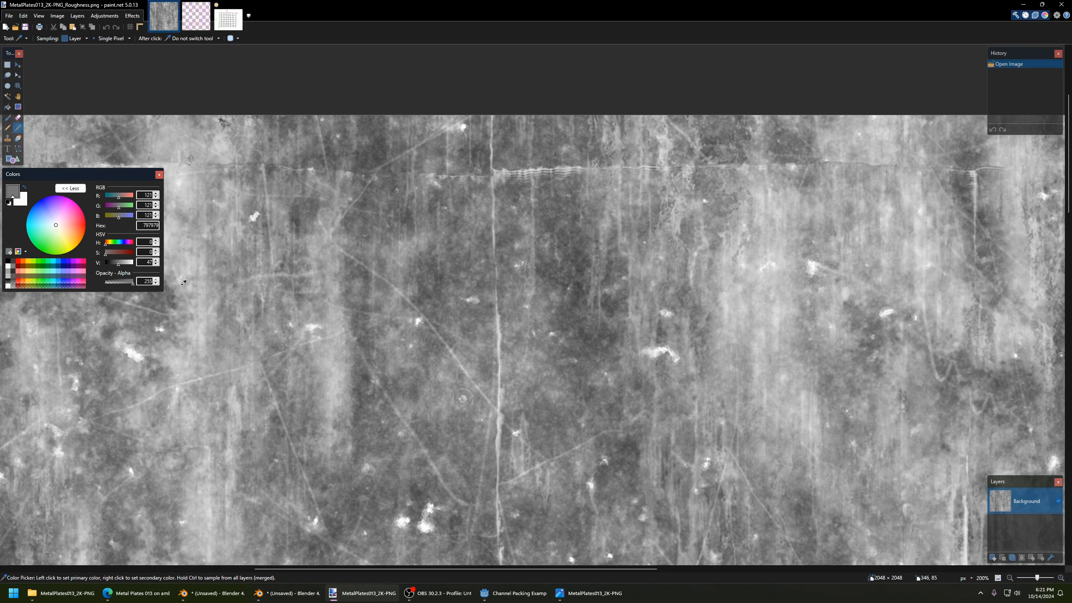
double_click(143, 281)
double_click(143, 195)
Open MetalPlates013_2K-PNG_ORM.png from the texture folder in paint.net.
left_click(61, 593)
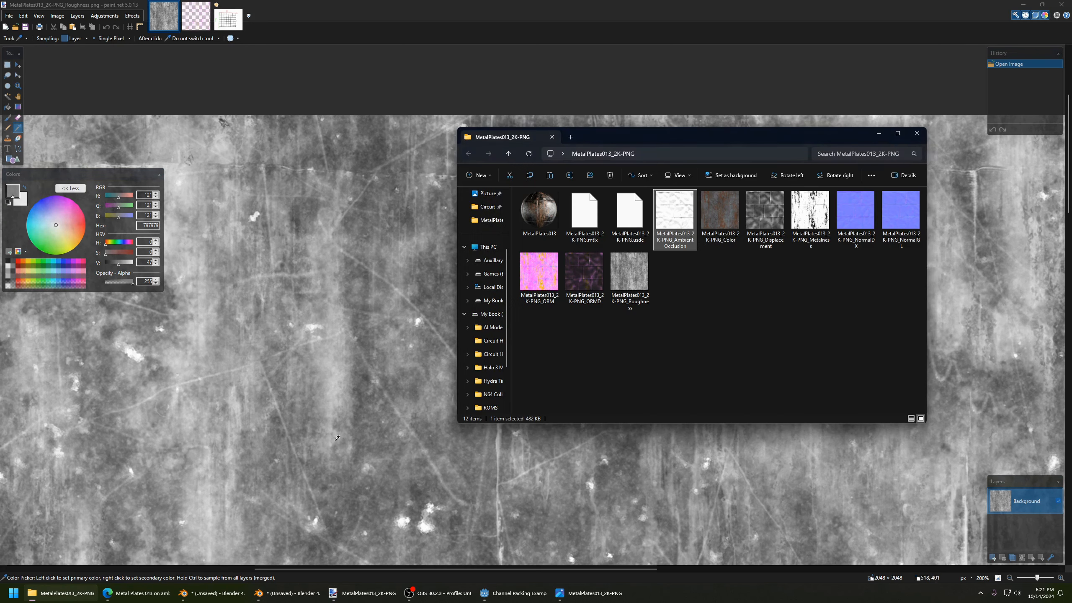
right_click(537, 290)
mouse_move(664, 329)
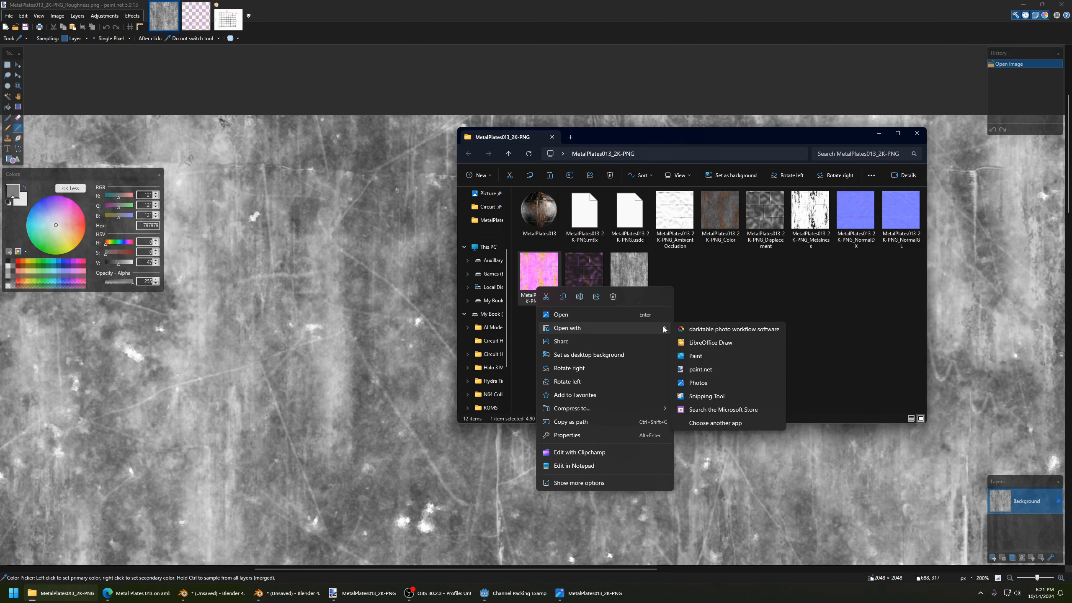
left_click(728, 373)
Sample the first corner pixel of the ORM image with the Color Picker to inspect its channel values.
scroll(274, 60, "up", 3, "ctrl")
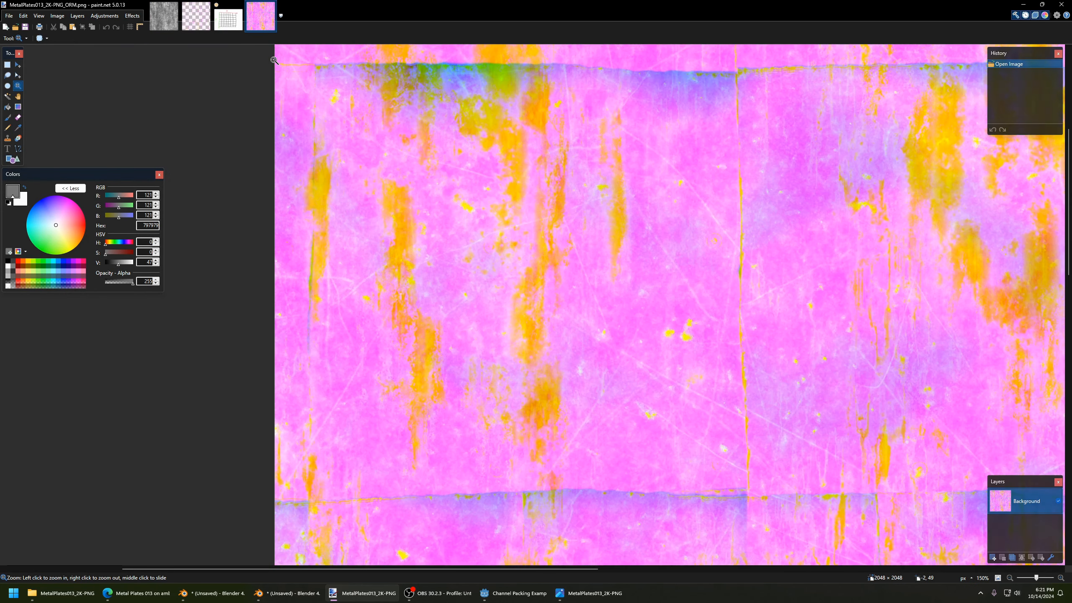
scroll(274, 60, "up", 2, "ctrl")
scroll(290, 112, "up", 4)
left_click_drag(270, 194, 290, 224)
scroll(442, 216, "up", 2)
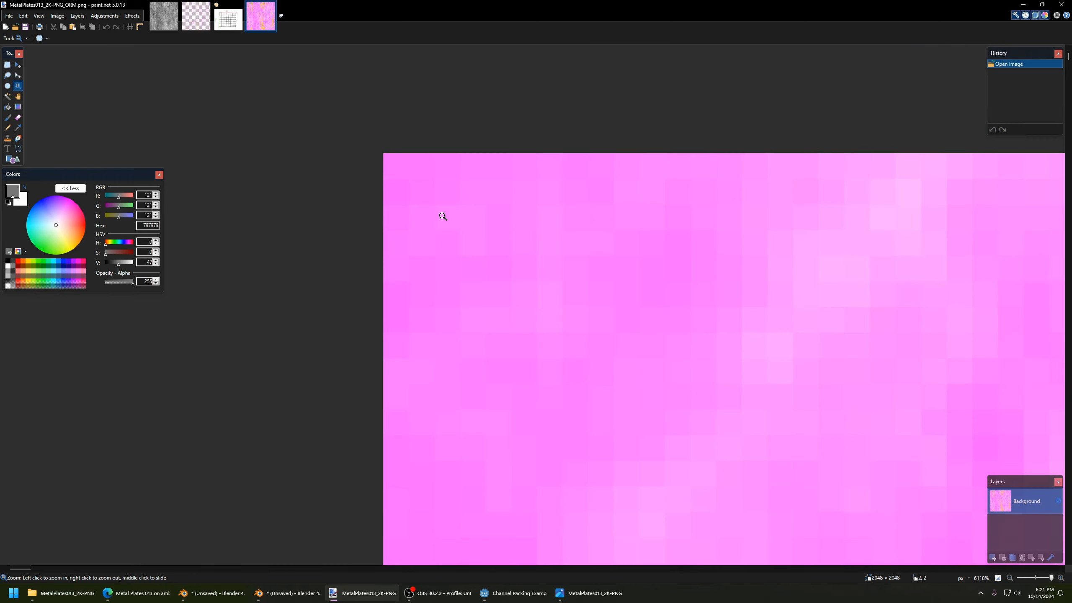
left_click(17, 128)
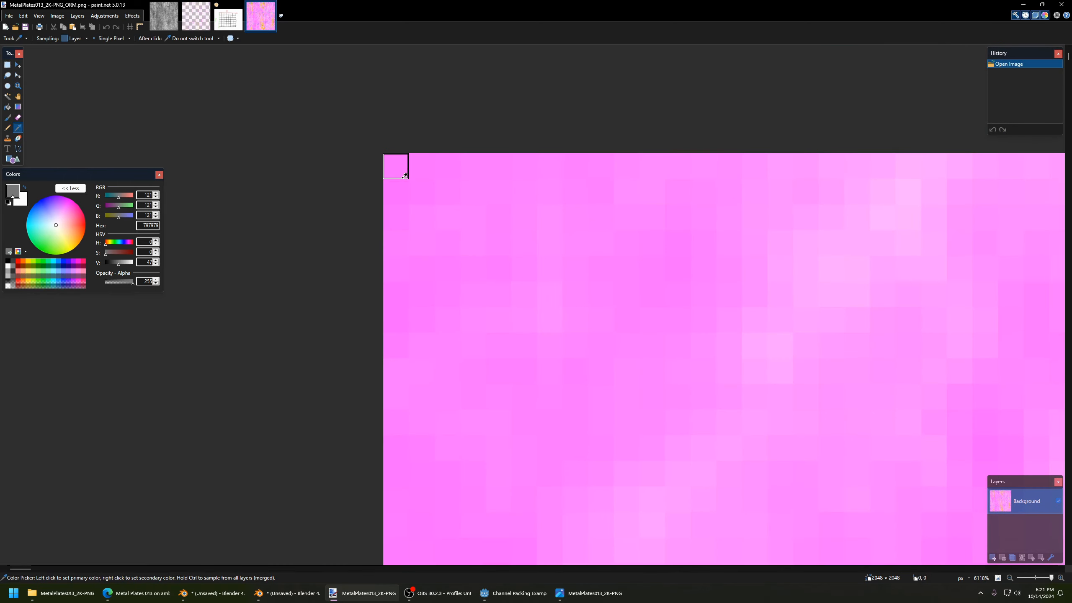
left_click(406, 164)
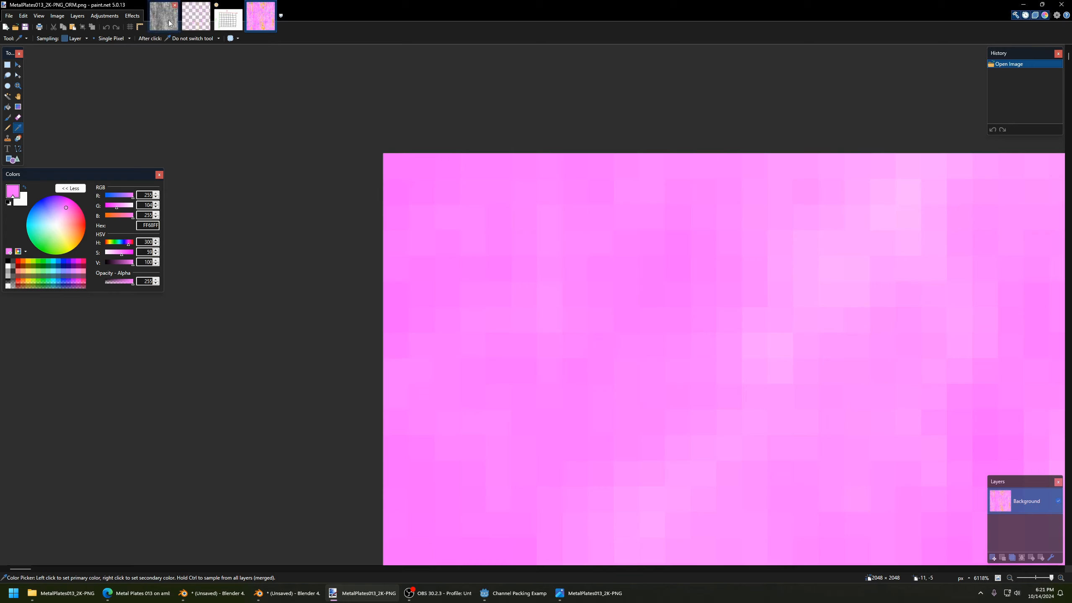
Sample the first corner pixel of the Roughness image with the Color Picker.
left_click_drag(144, 206, 161, 208)
left_click(168, 27)
scroll(350, 117, "up", 10, "ctrl")
middle_click_drag(350, 121, 350, 222)
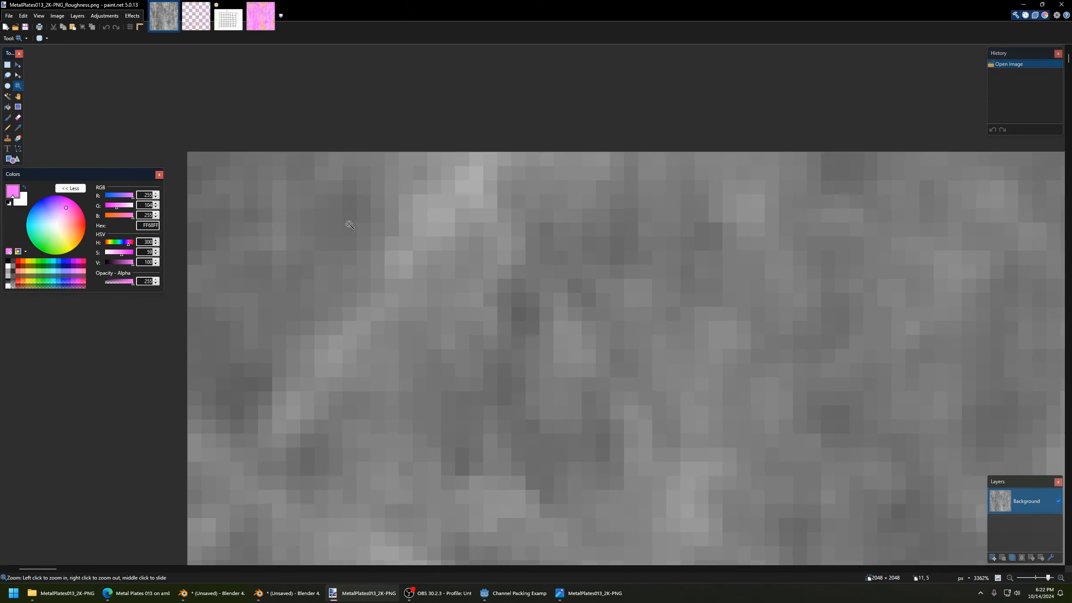
left_click(17, 127)
left_click(199, 159)
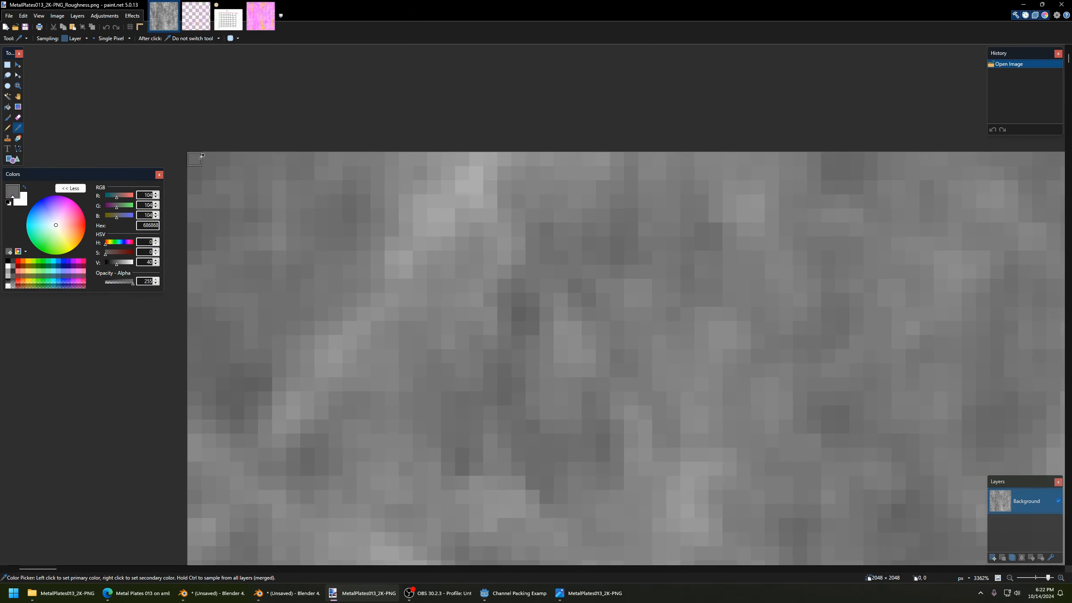
Sample the matching corner pixel of the ORM image to compare its channel values with the Roughness sample.
left_click_drag(142, 195, 160, 216)
left_click(260, 16)
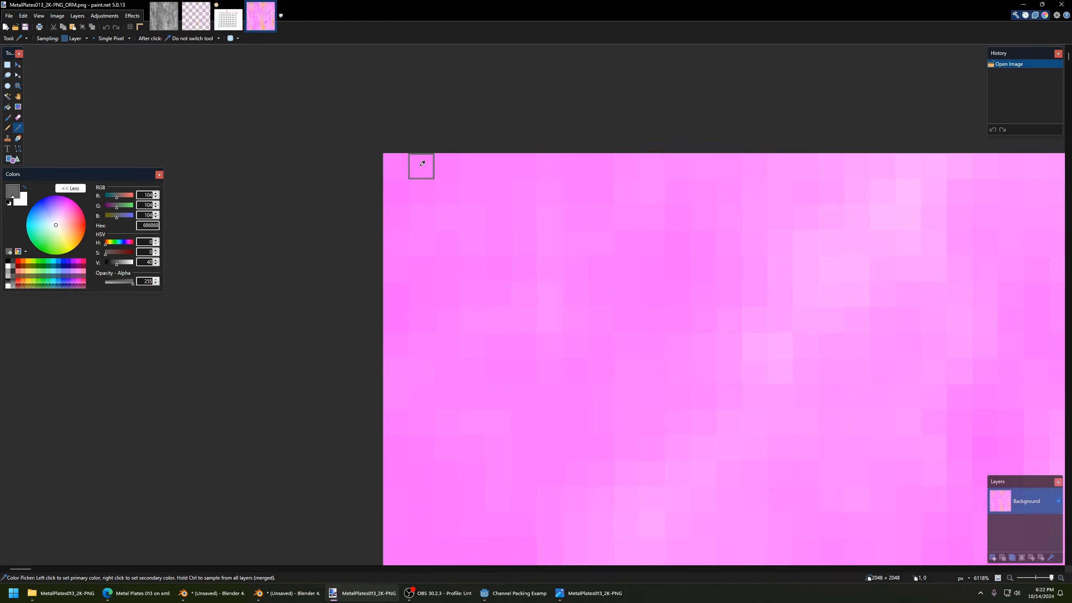
left_click(394, 164)
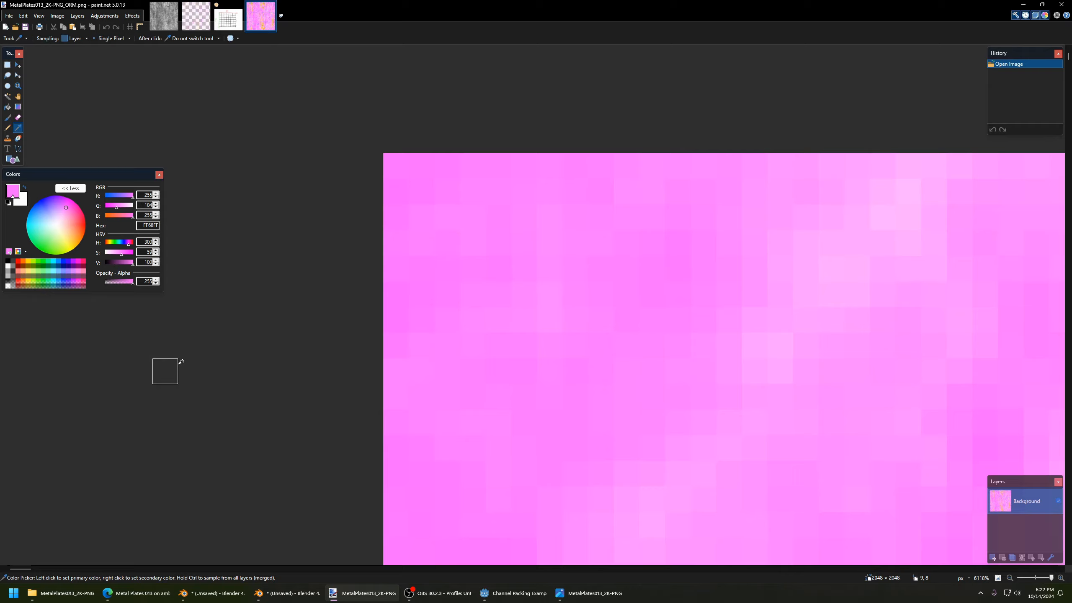
Examine the colour regions across the ORM image, from single pixels out to the whole texture.
key("z")
right_click(523, 211)
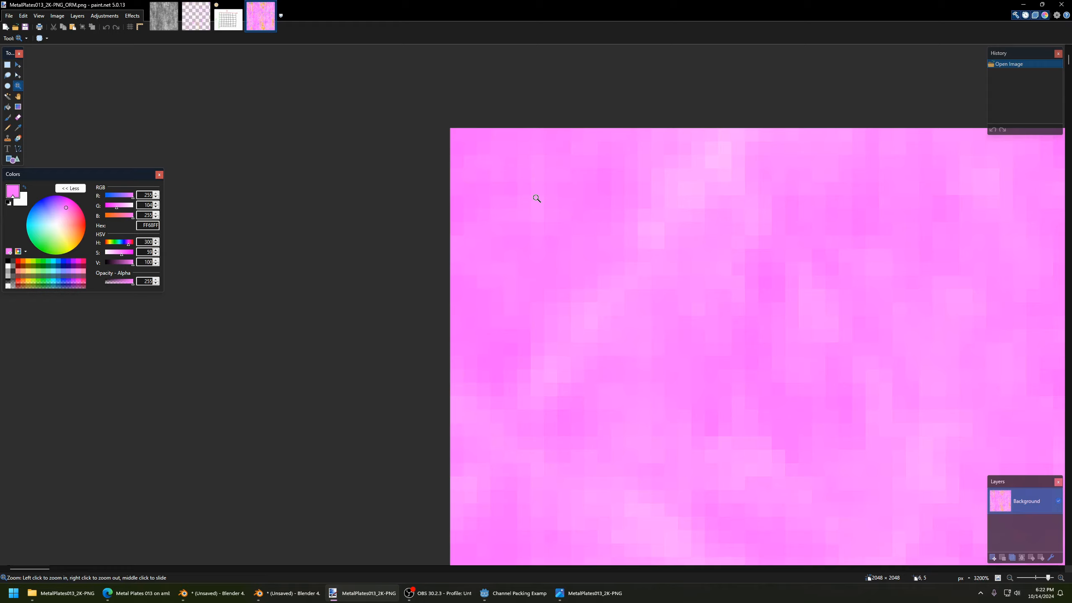
scroll(537, 198, "down", 4, "ctrl")
scroll(598, 482, "down", 1, "ctrl")
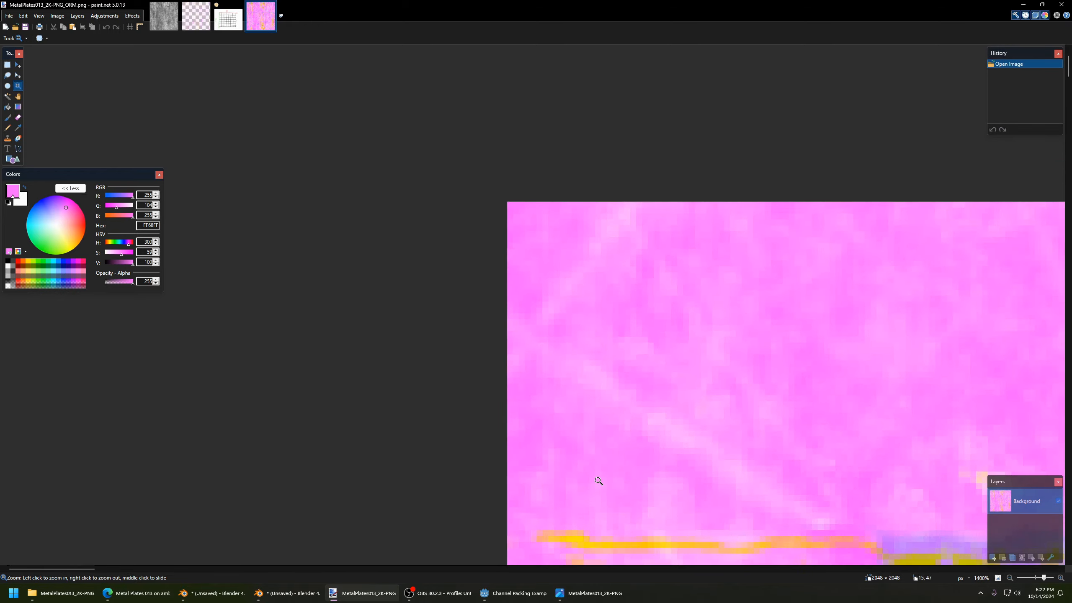
scroll(598, 481, "down", 1, "ctrl")
left_click_drag(102, 567, 143, 566)
scroll(302, 444, "down", 2, "ctrl")
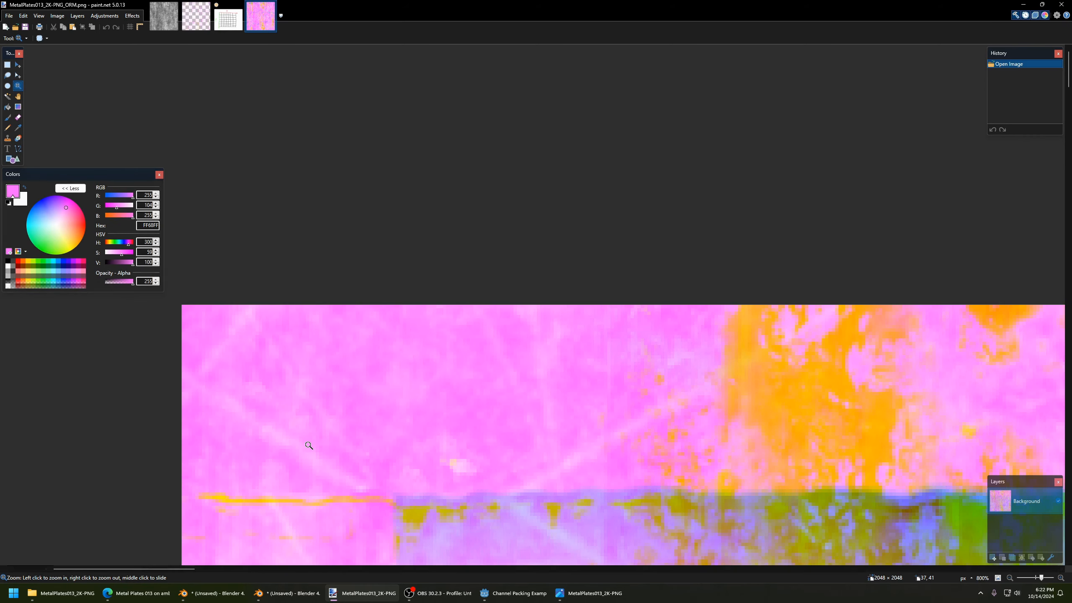
scroll(309, 445, "down", 4)
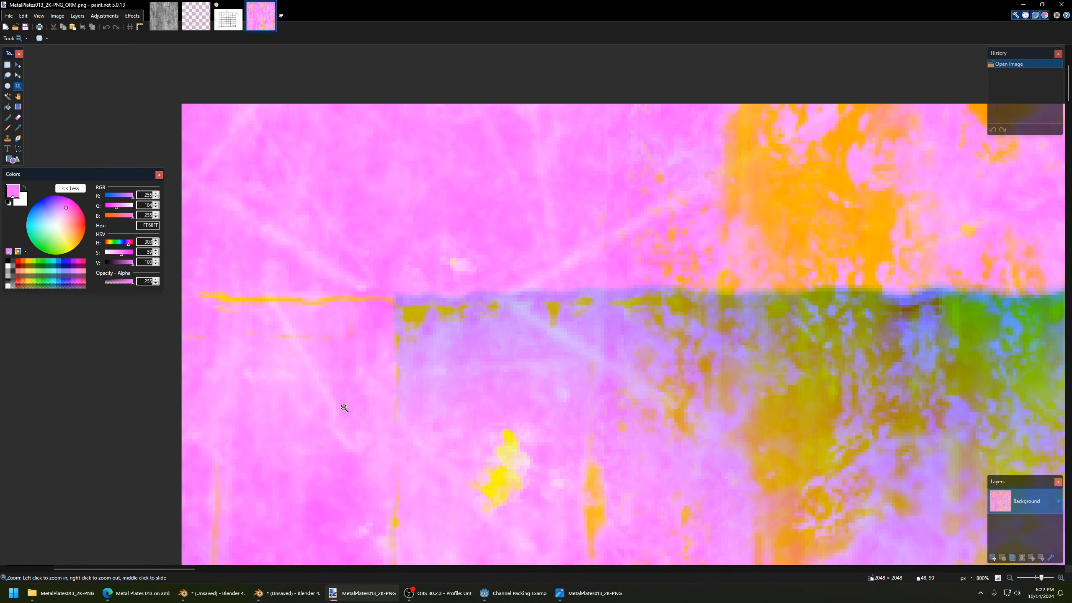
scroll(342, 407, "down", 3, "ctrl")
scroll(388, 454, "down", 3)
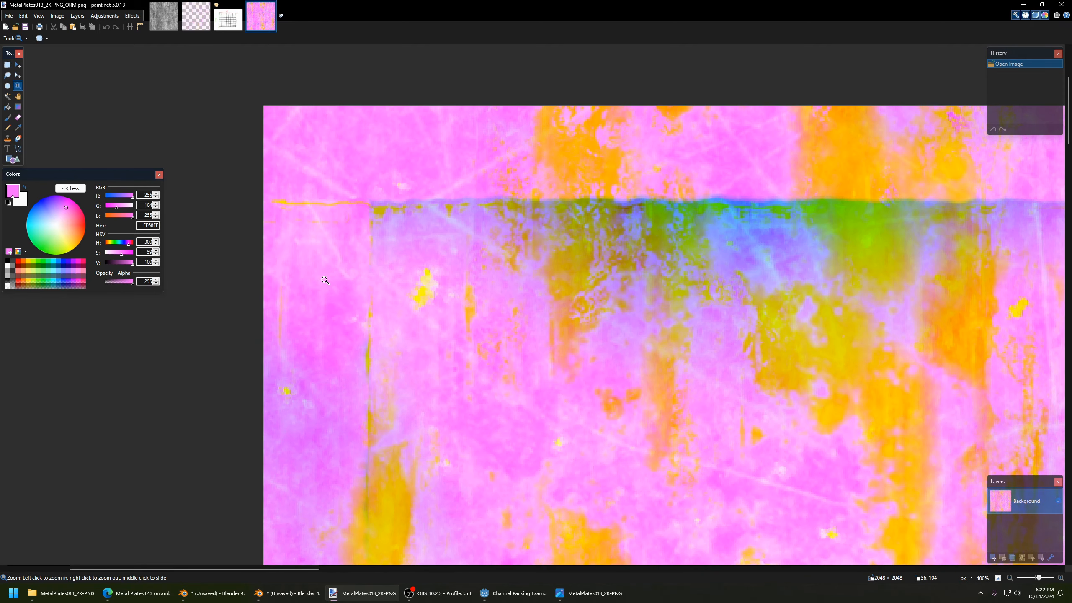
scroll(280, 282, "down", 7, "ctrl")
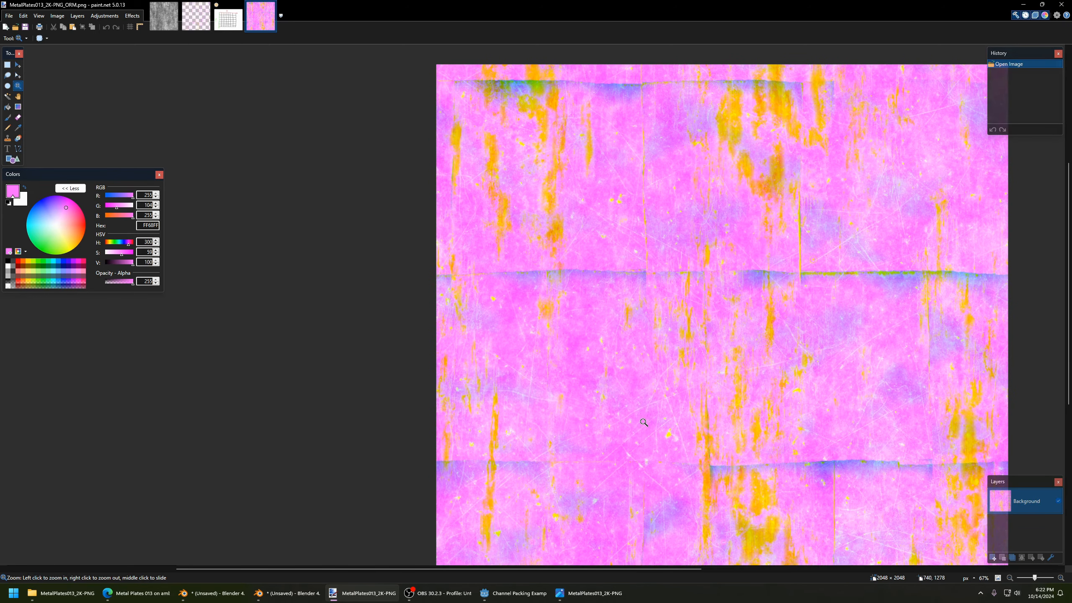
View the whole Roughness image to compare its grey pattern with the ORM image.
key("ctrl+Tab")
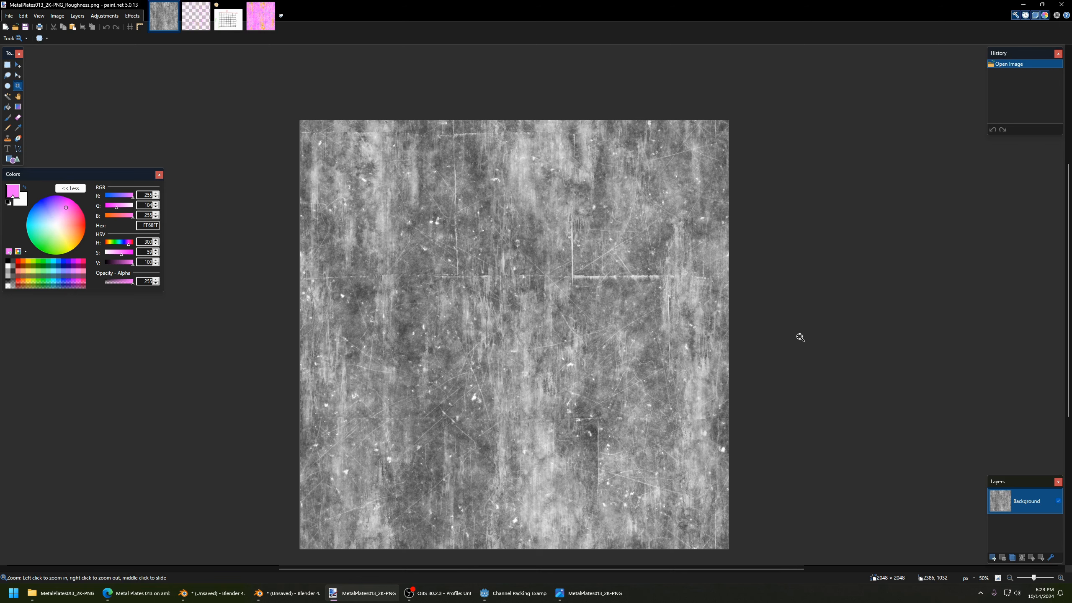
left_click(482, 339)
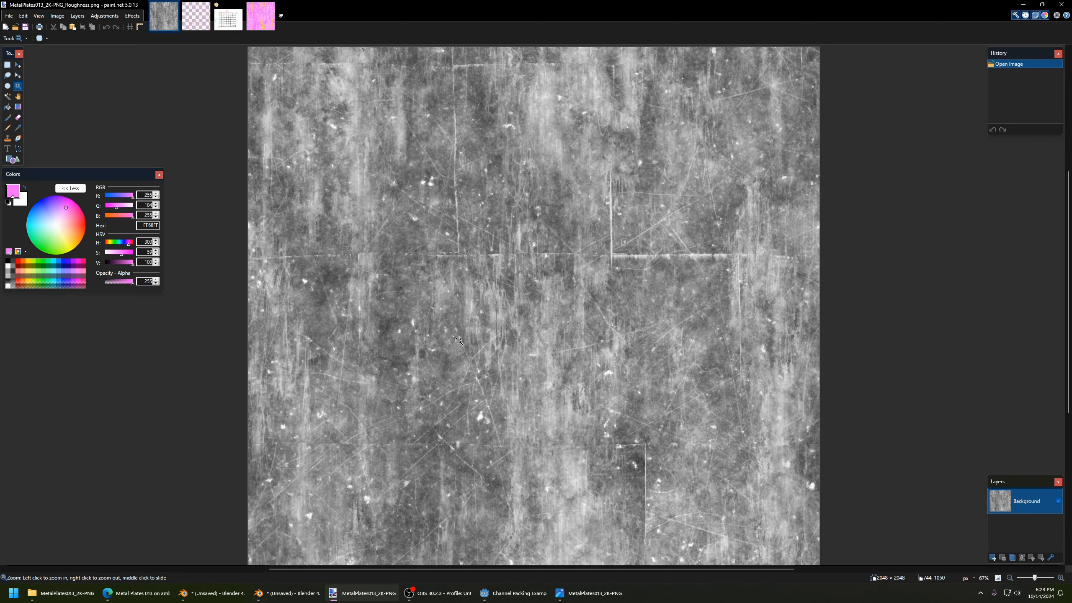
key("k")
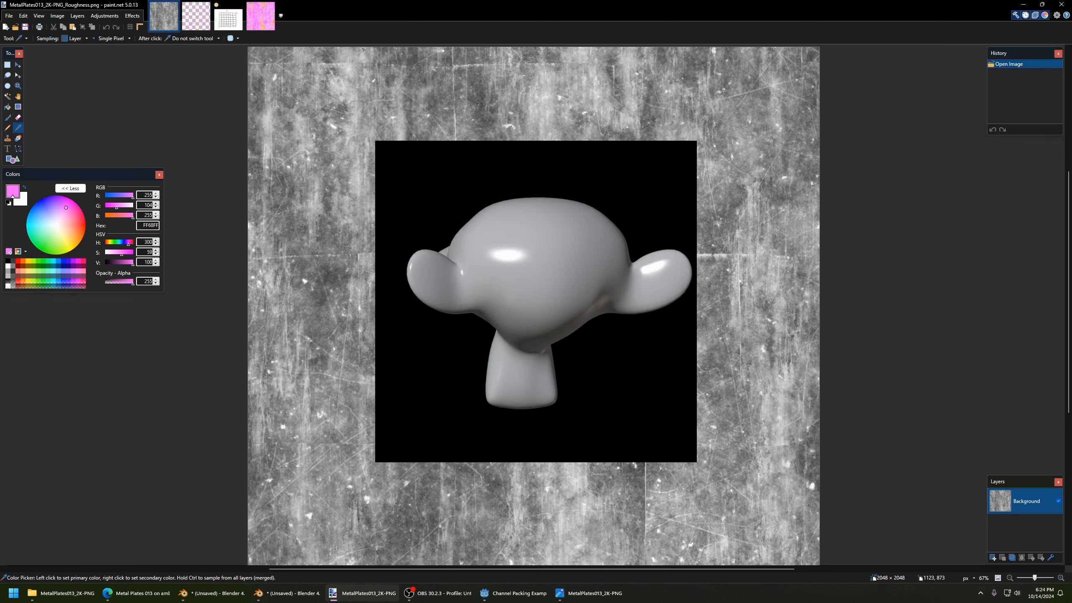
left_click(17, 86)
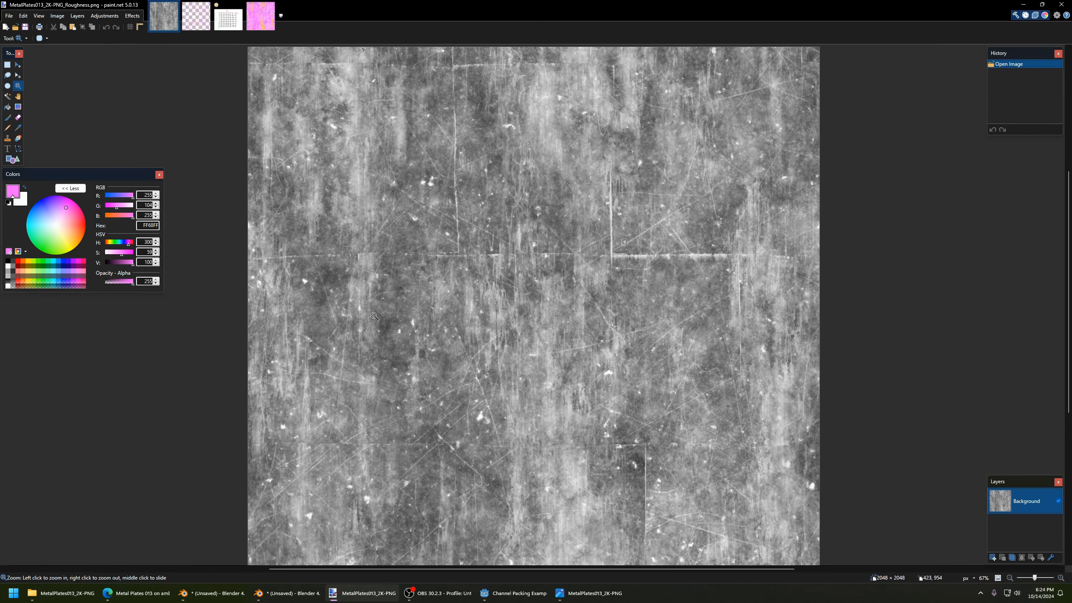
left_click(403, 322)
right_click(456, 316)
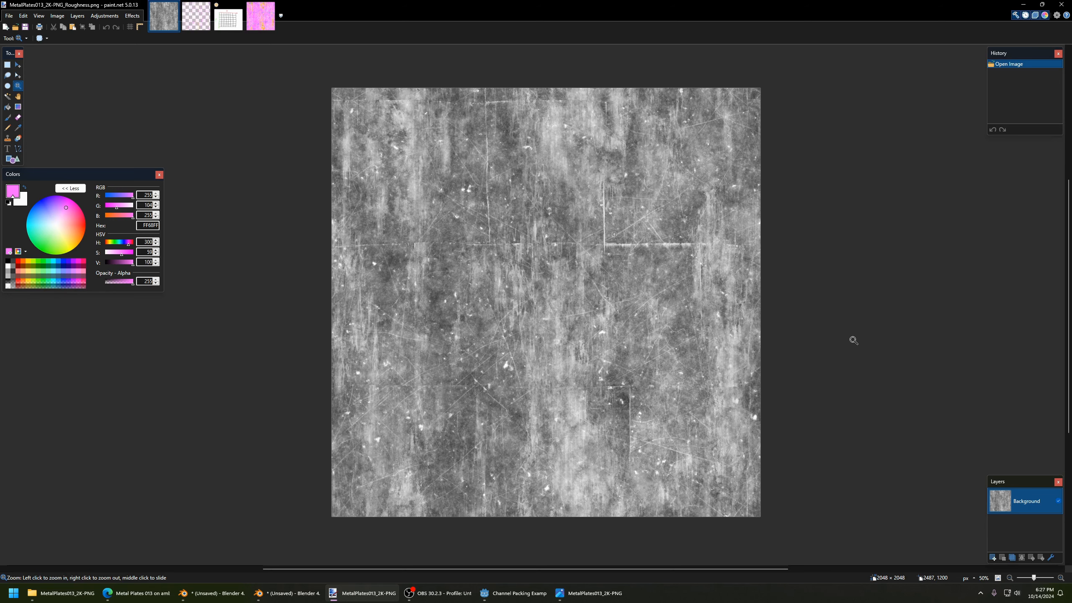
Paint a black patch with a size 45 Paintbrush on a new blank image and sample its soft edge with the Color Picker.
key("ctrl+n")
key("Return")
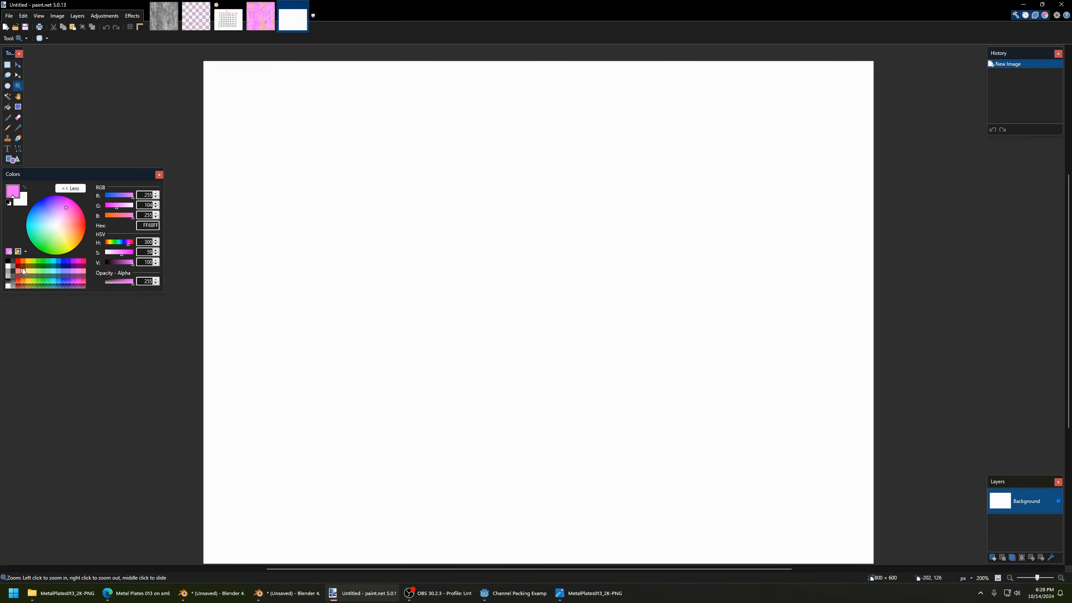
left_click(7, 261)
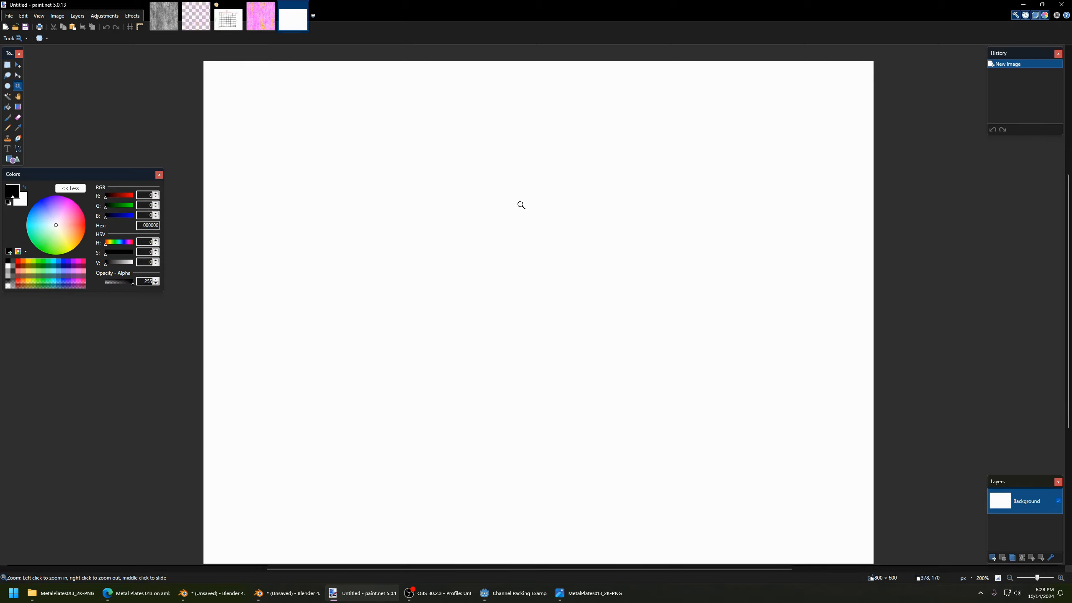
left_click(8, 120)
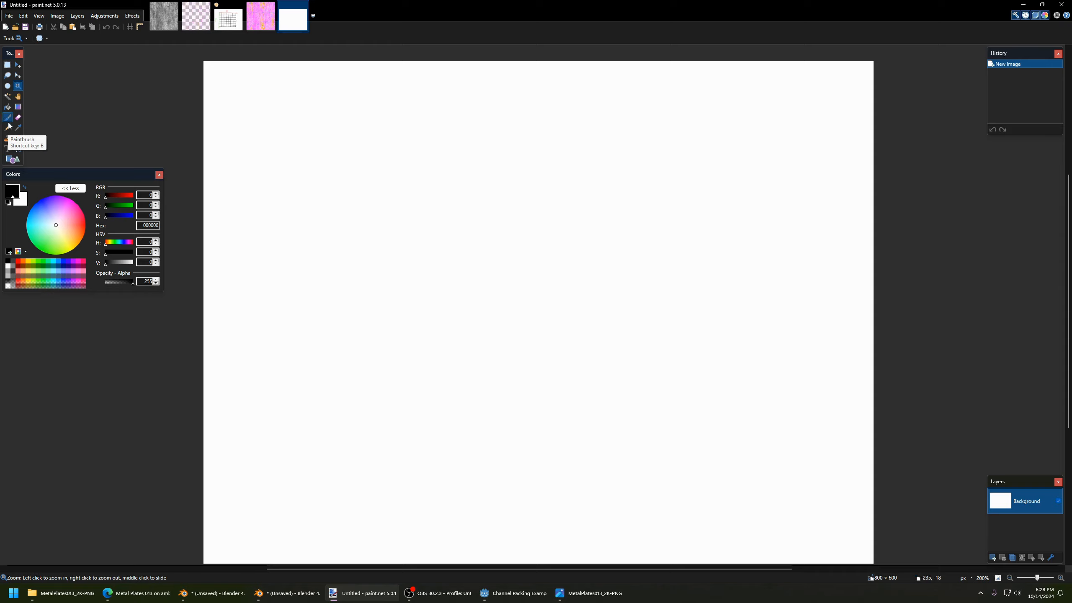
left_click(98, 39)
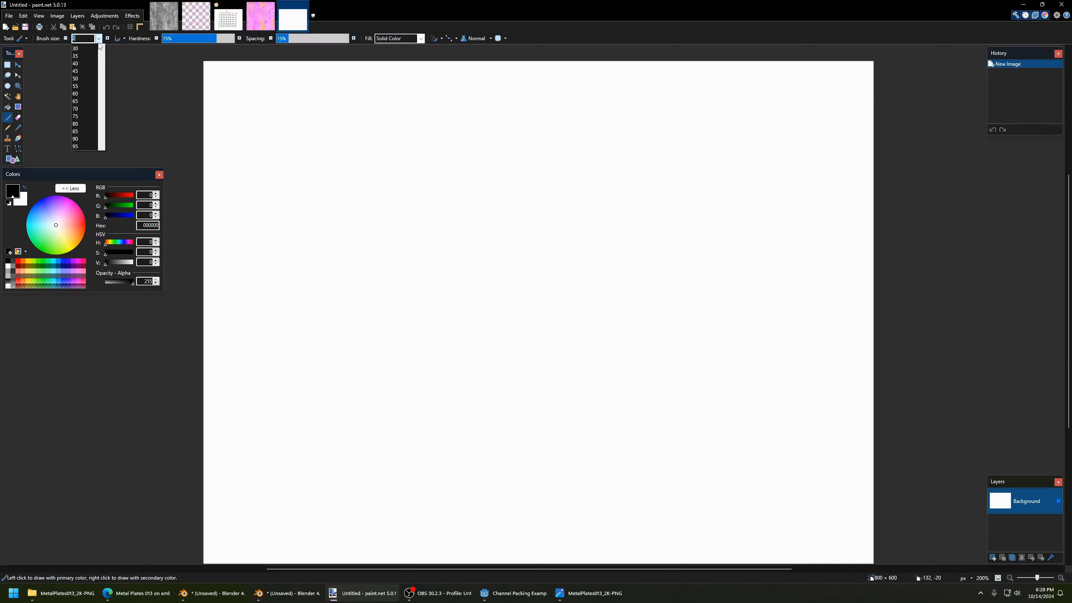
left_click(86, 193)
mouse_move(501, 185)
left_mouse_down()
mouse_move(508, 265)
mouse_move(518, 215)
mouse_move(555, 208)
mouse_move(565, 220)
left_mouse_up()
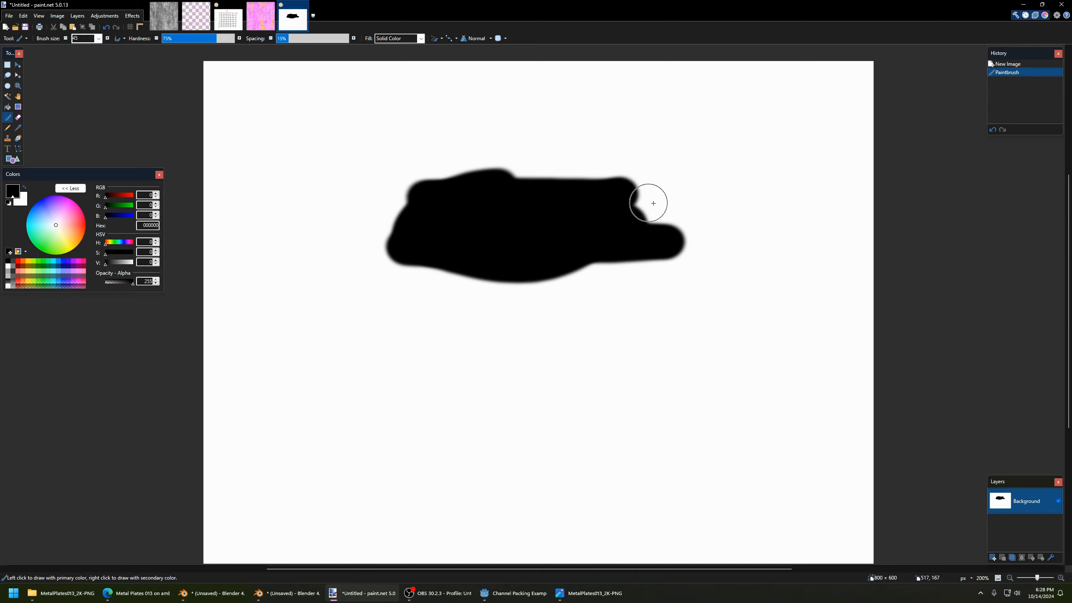
left_click(18, 128)
left_click(405, 208)
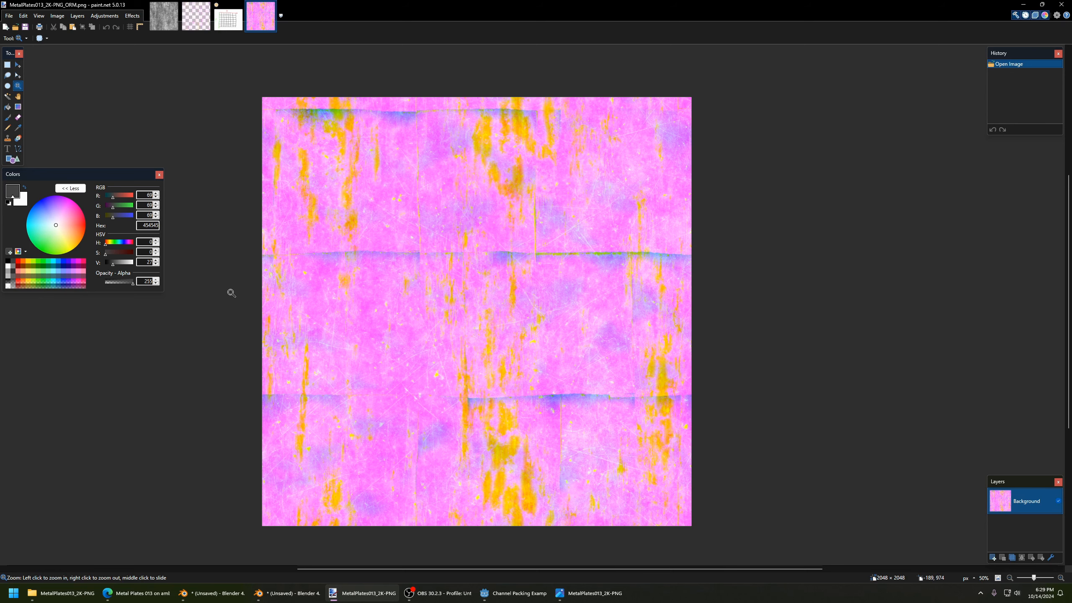
Compare the Roughness and ORM images once more, and switch to the Blender window with the compositor.
left_click(164, 15)
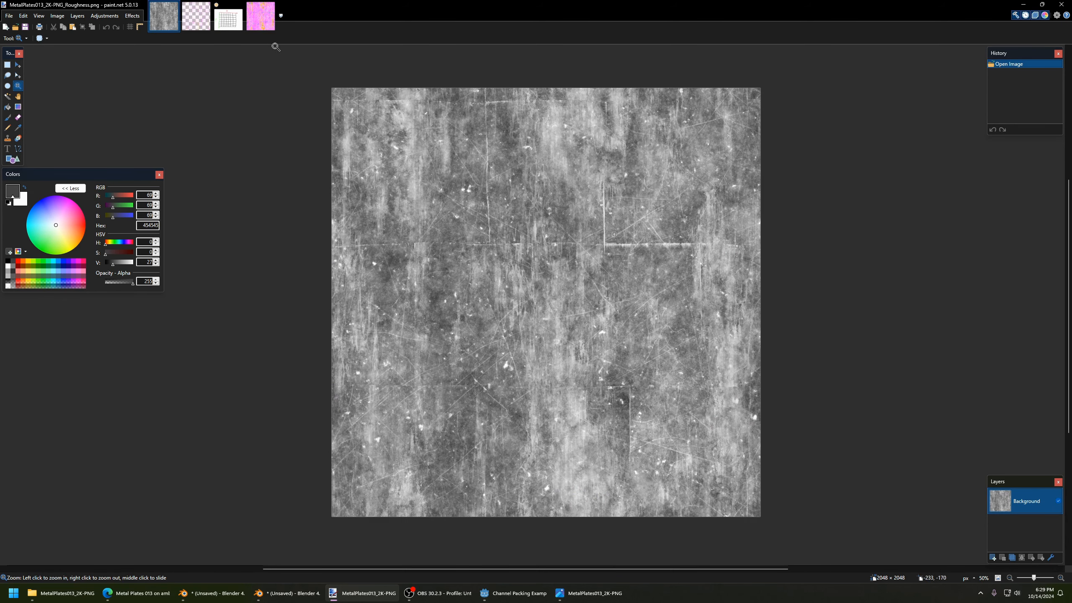
left_click(258, 21)
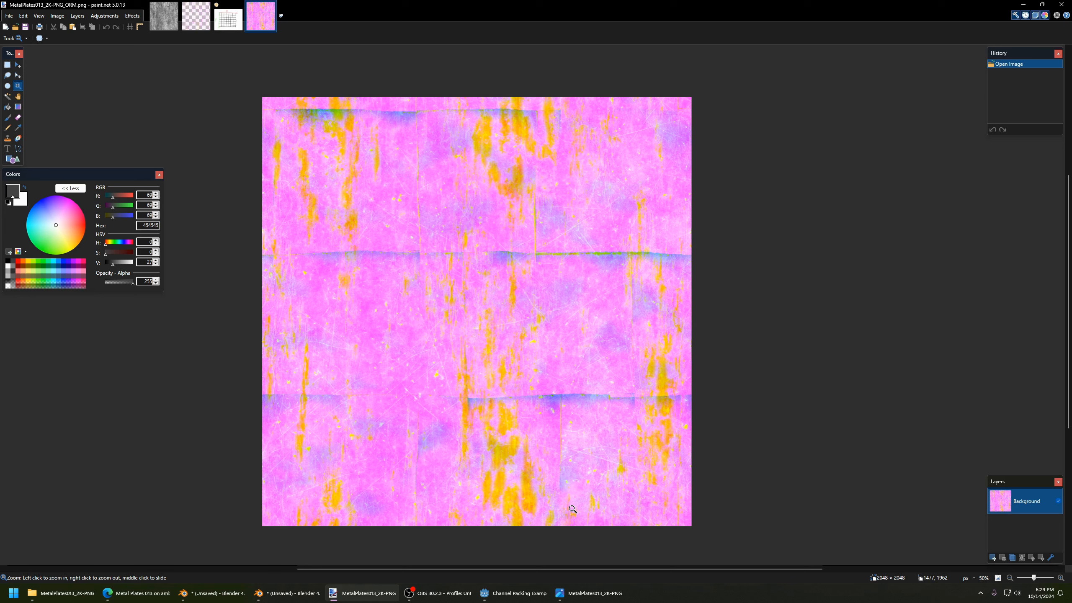
mouse_move(311, 597)
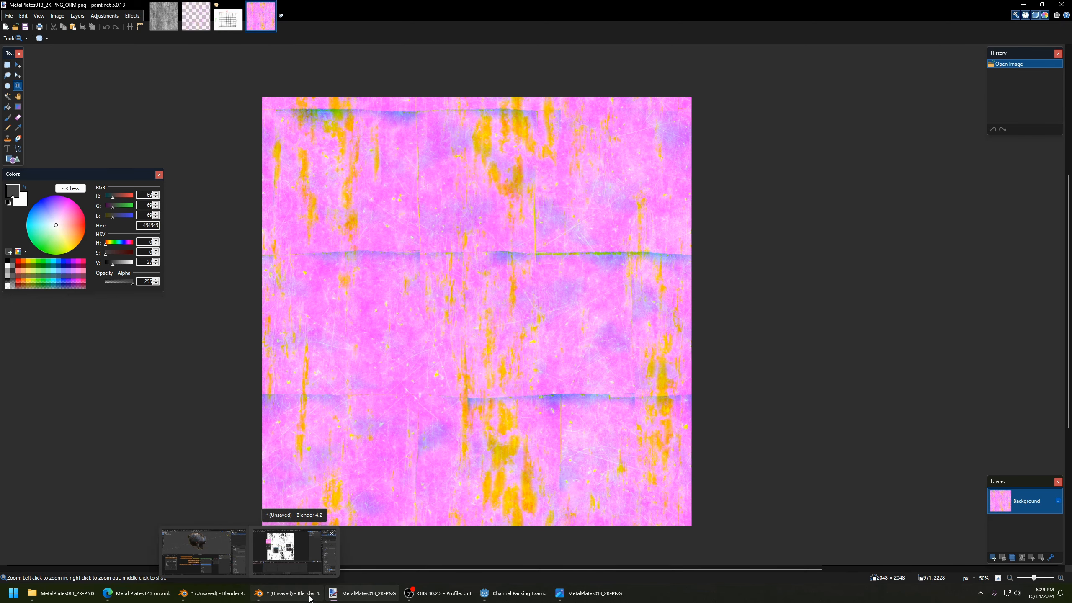
left_click(294, 551)
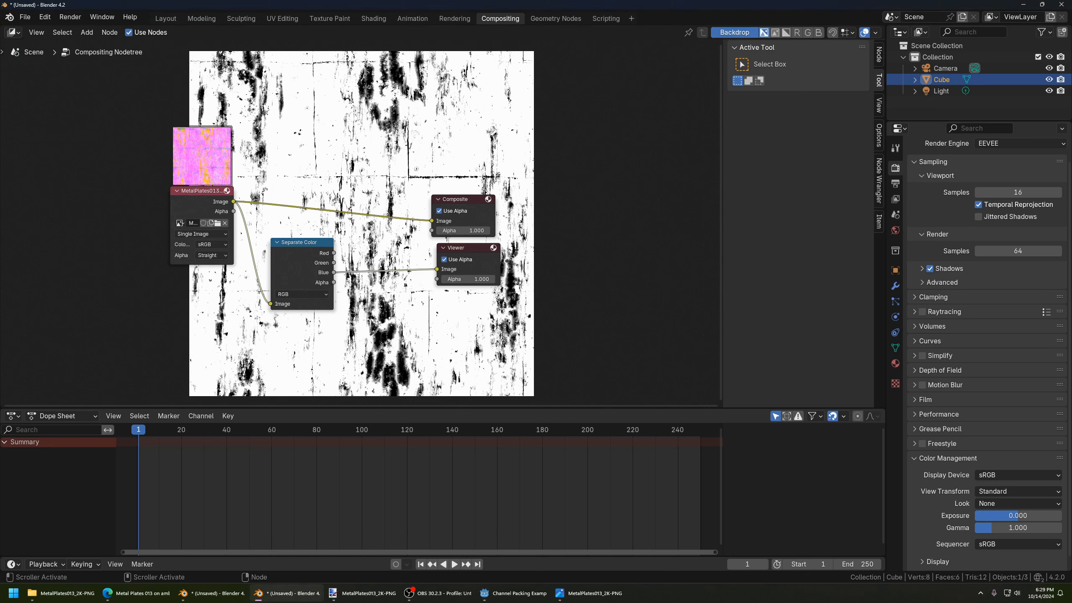
Reposition the Separate Color node and connect its Red output to the Viewer to preview the red channel.
mouse_move(302, 258)
left_mouse_down()
mouse_move(330, 237)
mouse_move(318, 270)
left_mouse_up()
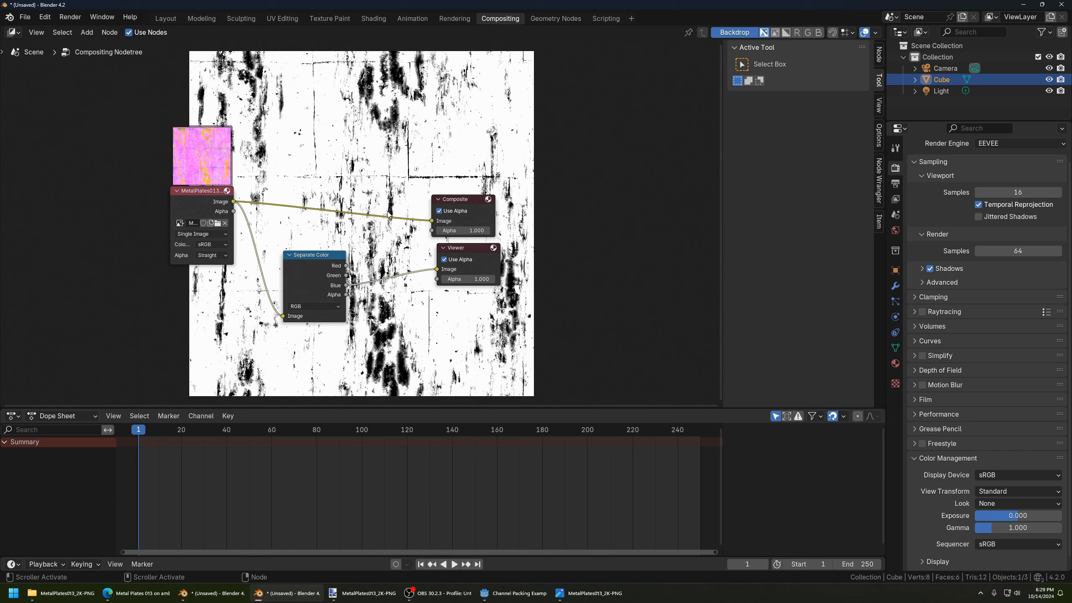
left_click_drag(317, 260, 436, 269)
left_click_drag(361, 260, 435, 269)
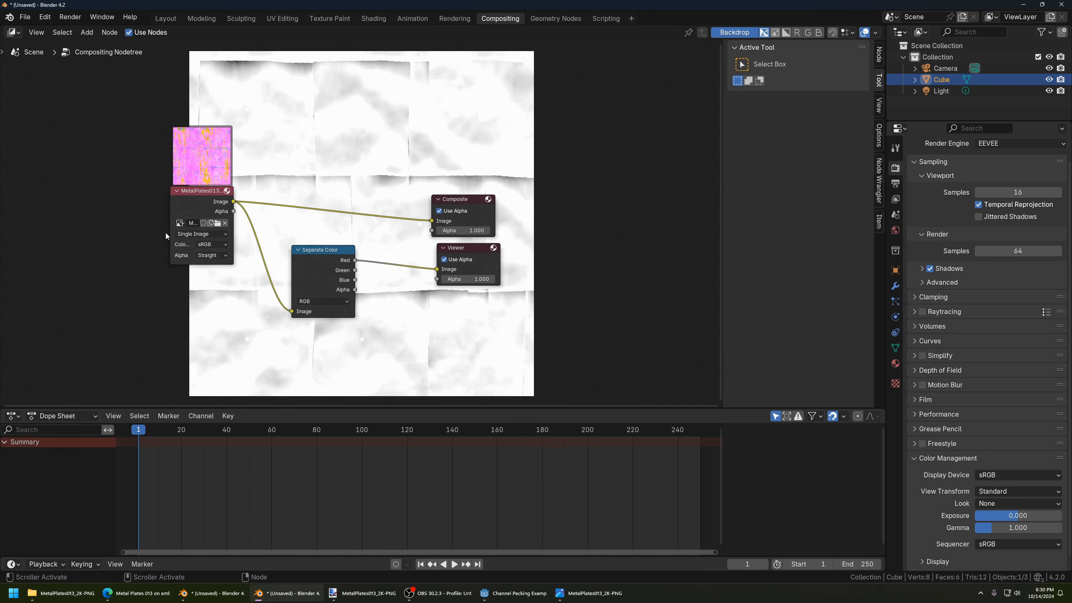
left_click(320, 259)
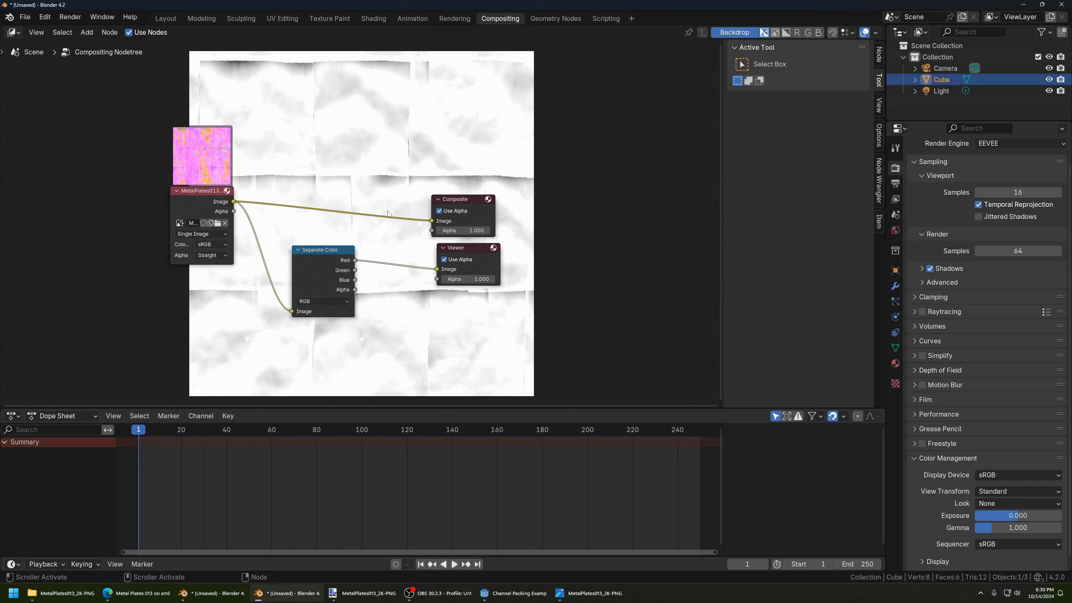
Add a Combine Color node in the empty area above the Separate Color node.
left_click(87, 33)
mouse_move(118, 70)
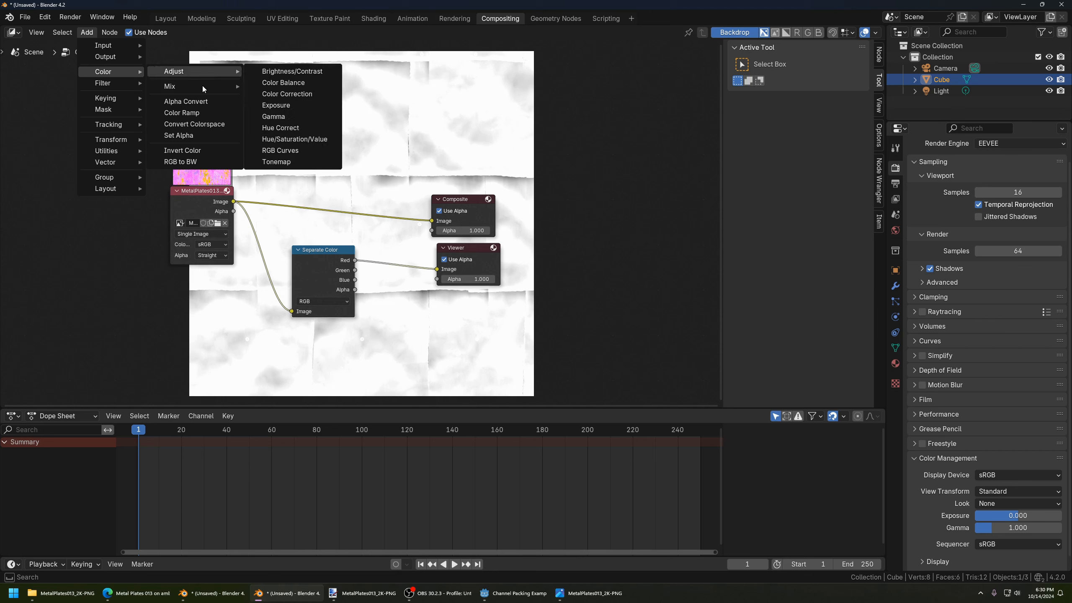
mouse_move(169, 88)
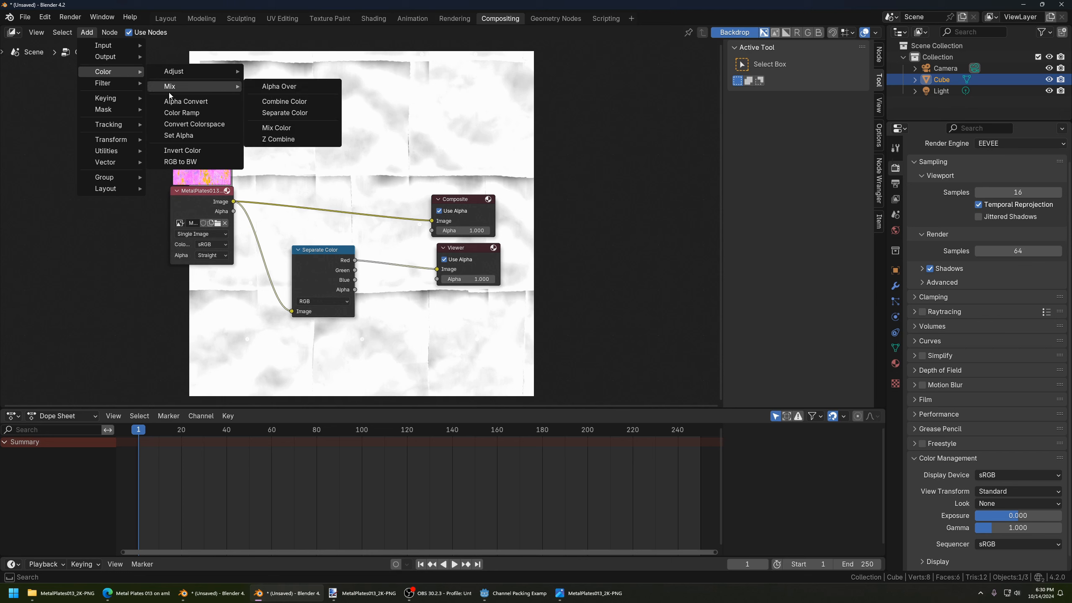
left_click(275, 101)
left_click(308, 125)
Delete the ORM image and Separate Color nodes, and connect the Combine Color Image output to the Viewer.
left_click(332, 265)
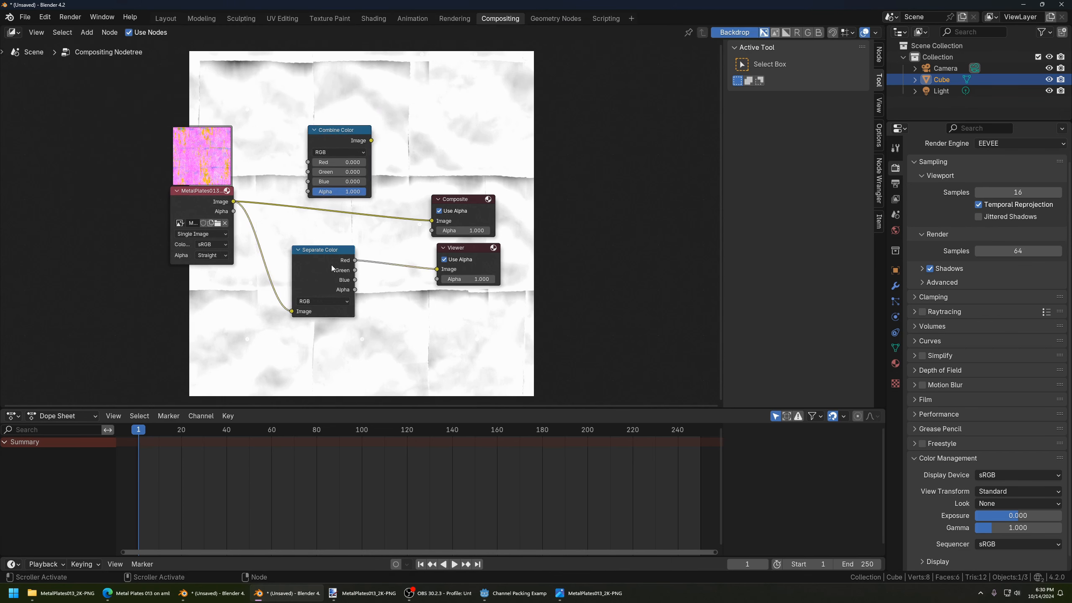
left_click(199, 198, "shift")
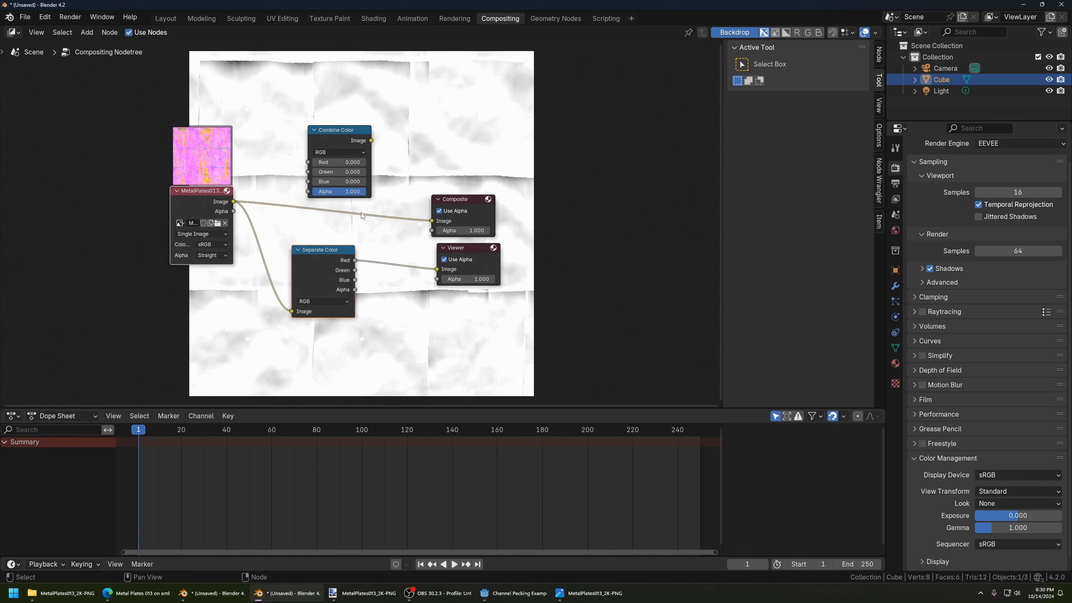
key("x")
left_click_drag(336, 133, 437, 270)
Add the AmbientOcclusion, Roughness and Metalness PNGs from the MetalPlates013_2K-PNG folder as image nodes stacked beside the Combine Color node.
left_click(61, 593)
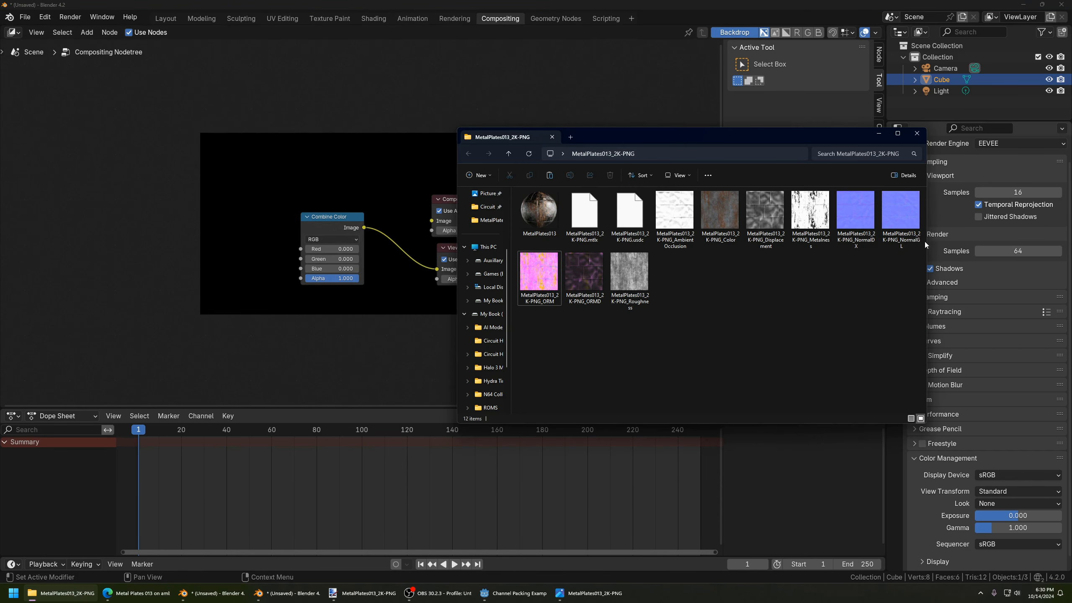
left_click_drag(690, 229, 217, 160)
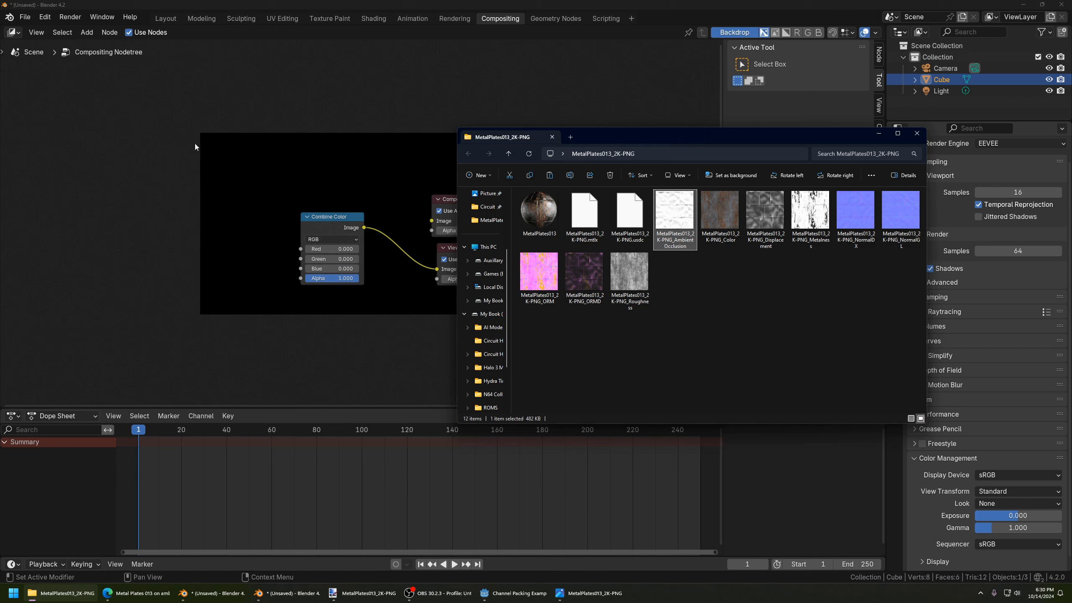
left_click(804, 201)
left_click_drag(630, 273, 218, 257)
left_click_drag(806, 207, 212, 334)
left_click(208, 252)
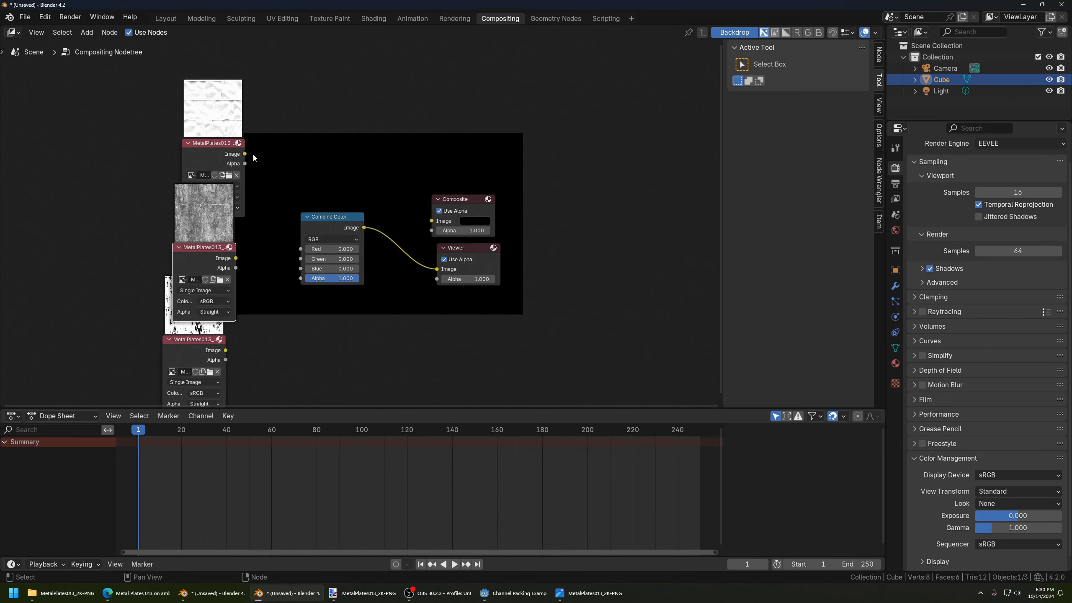
Connect the occlusion, roughness and metalness images to Combine Color's Red, Green and Blue inputs, spacing the nodes out, and link its Image output to Composite.
left_click_drag(245, 154, 301, 250)
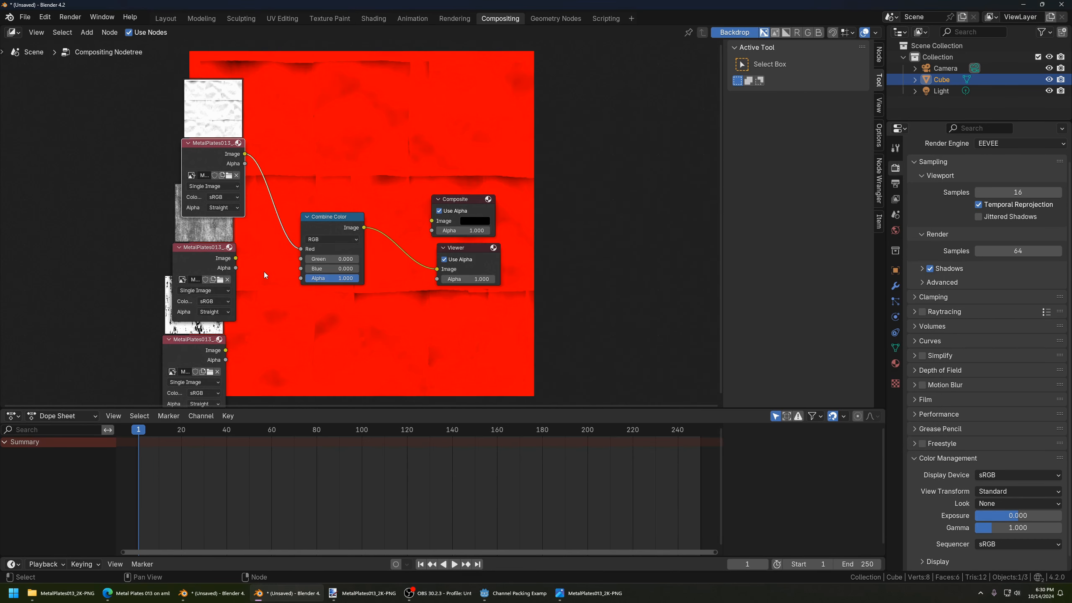
left_click_drag(218, 149, 147, 137)
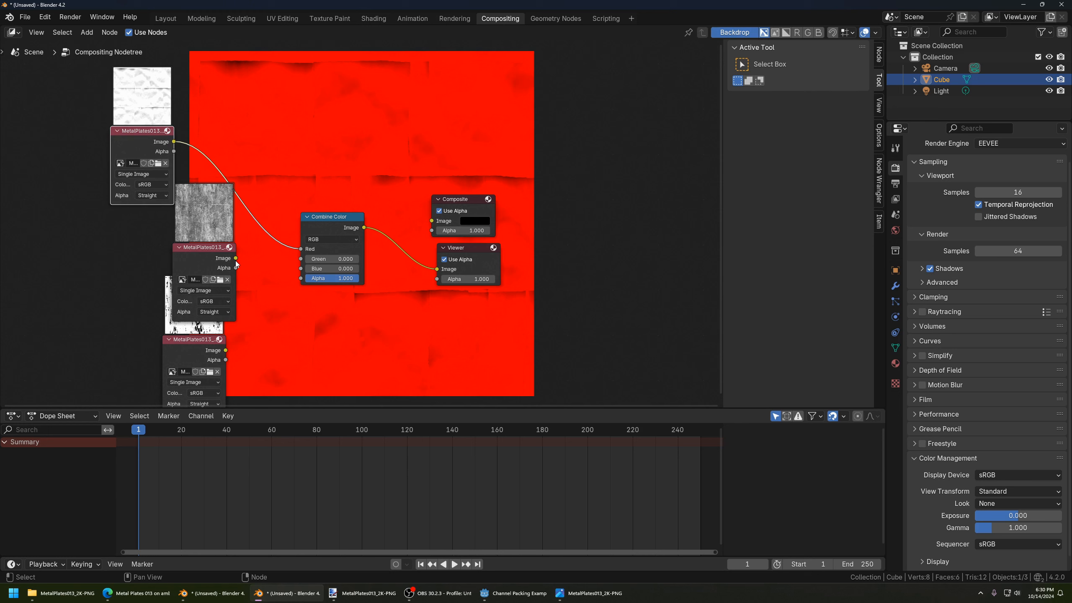
left_click_drag(235, 258, 301, 259)
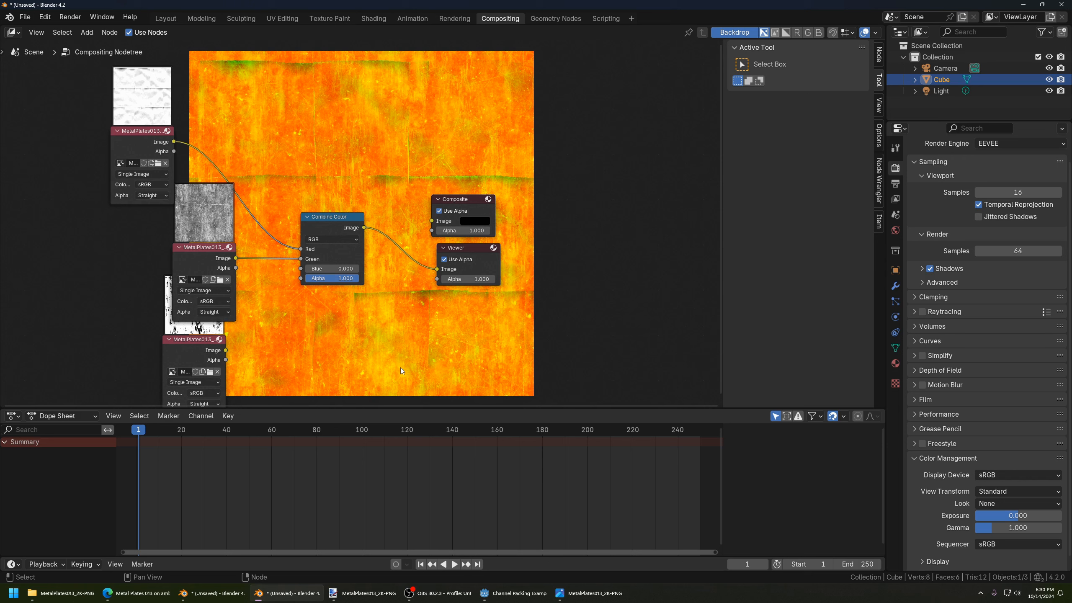
left_click_drag(195, 340, 301, 269)
left_click_drag(217, 249, 140, 232)
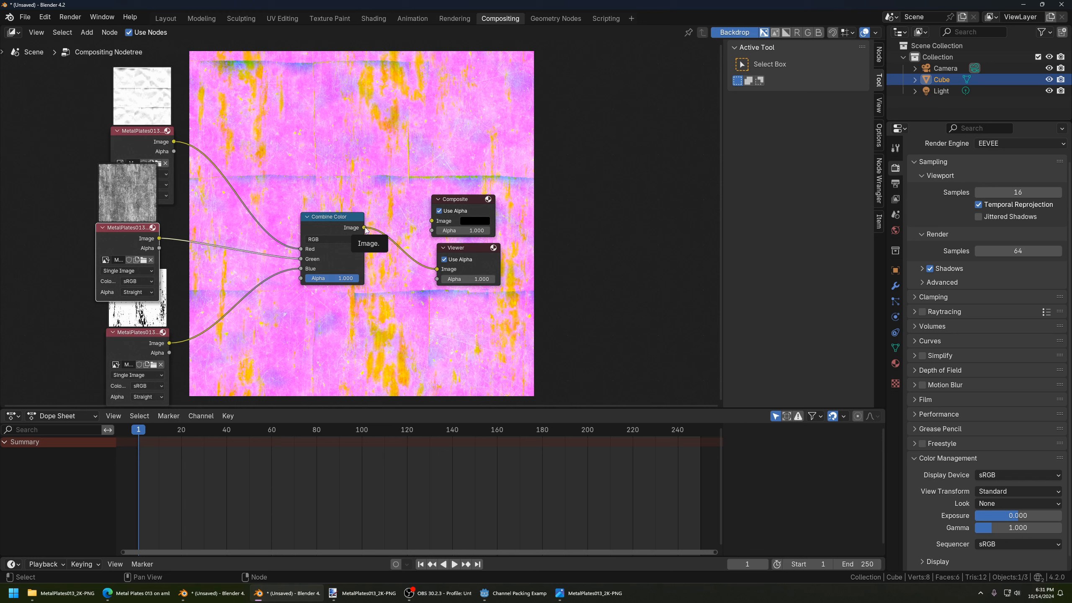
left_click_drag(338, 218, 429, 224)
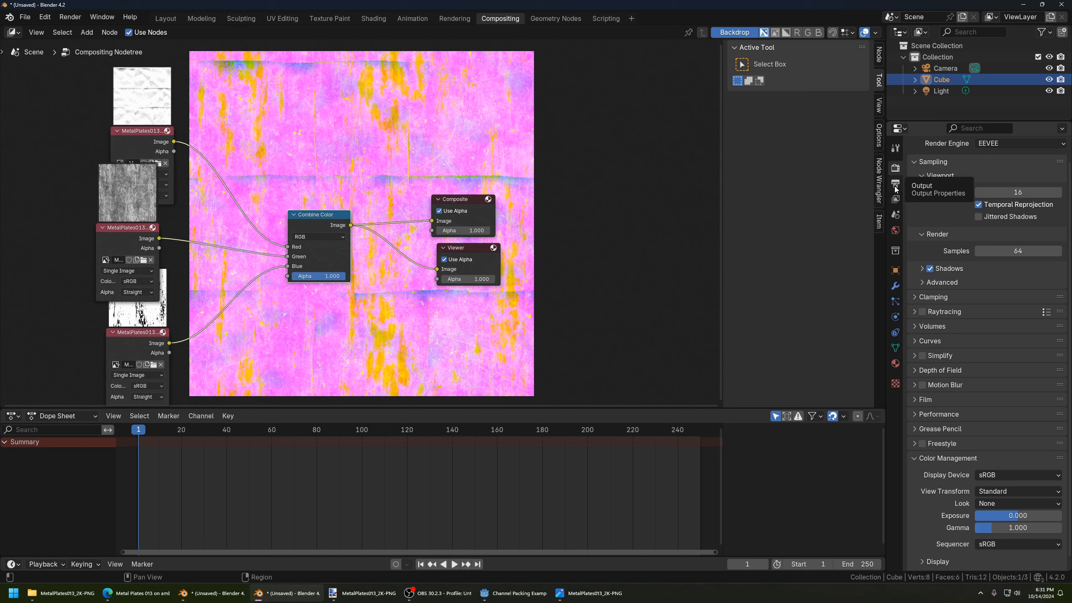
Try the AgX view transform in the scene's color management to see its effect on the packed image.
scroll(952, 488, "down", 1)
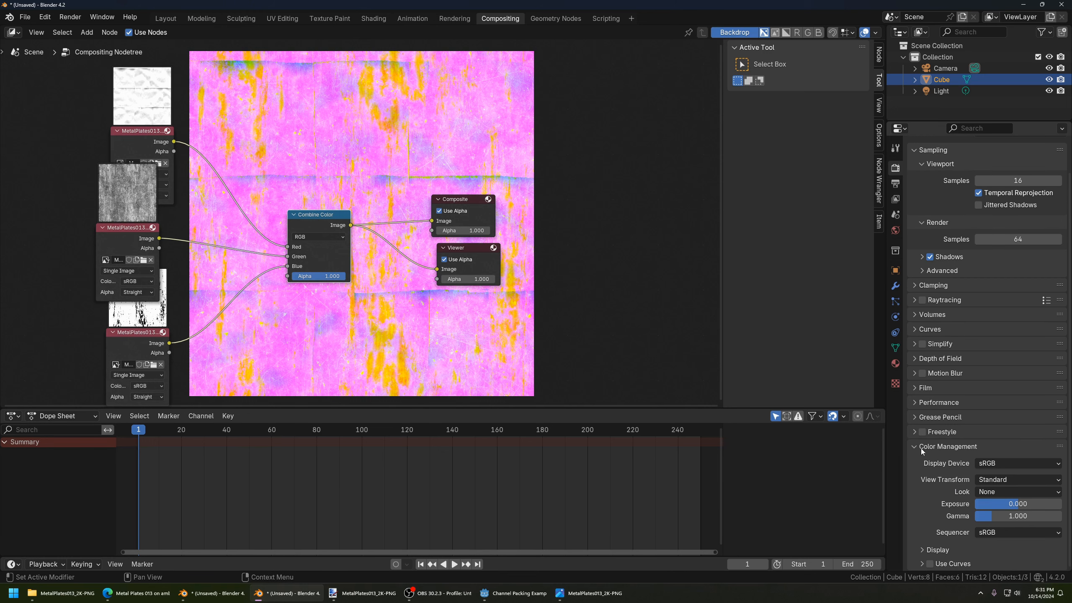
scroll(950, 134, "up", 2)
scroll(942, 152, "down", 2)
left_click(930, 446)
left_click(965, 484)
scroll(955, 529, "down", 2)
left_click(984, 480)
left_click(988, 493)
left_click(997, 482)
left_click(995, 519)
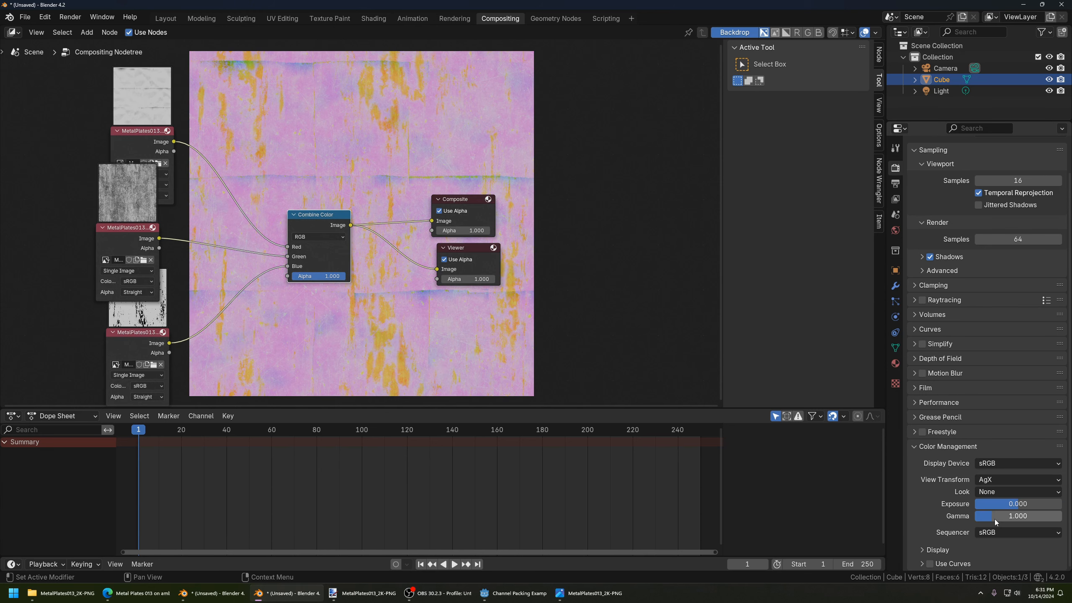
Try the Filmic view transform for comparison, and set the view transform back to Standard.
left_click(1008, 481)
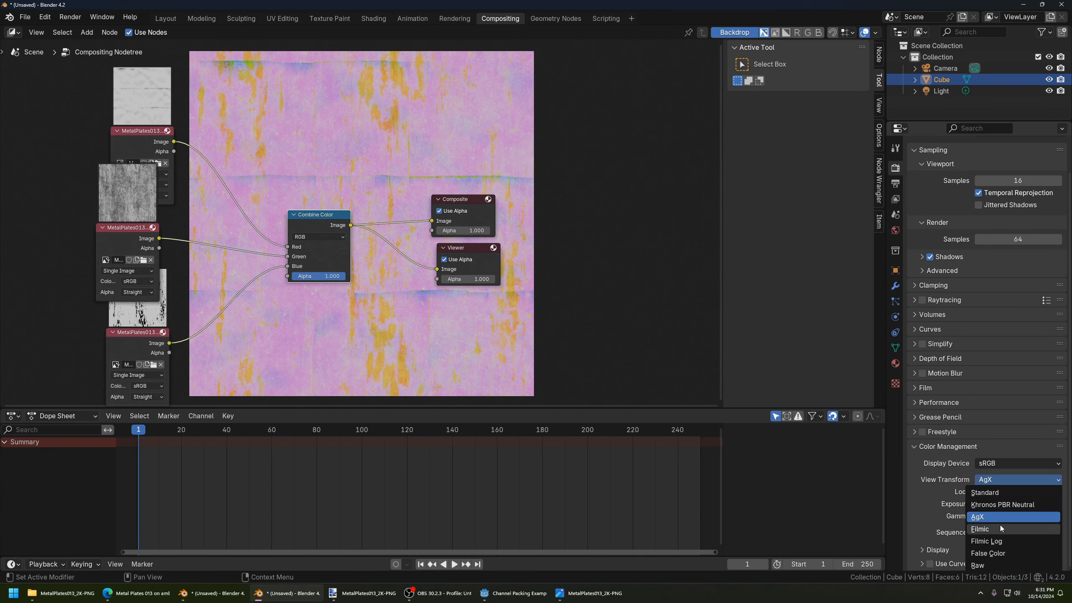
left_click(1000, 525)
left_click(1002, 474)
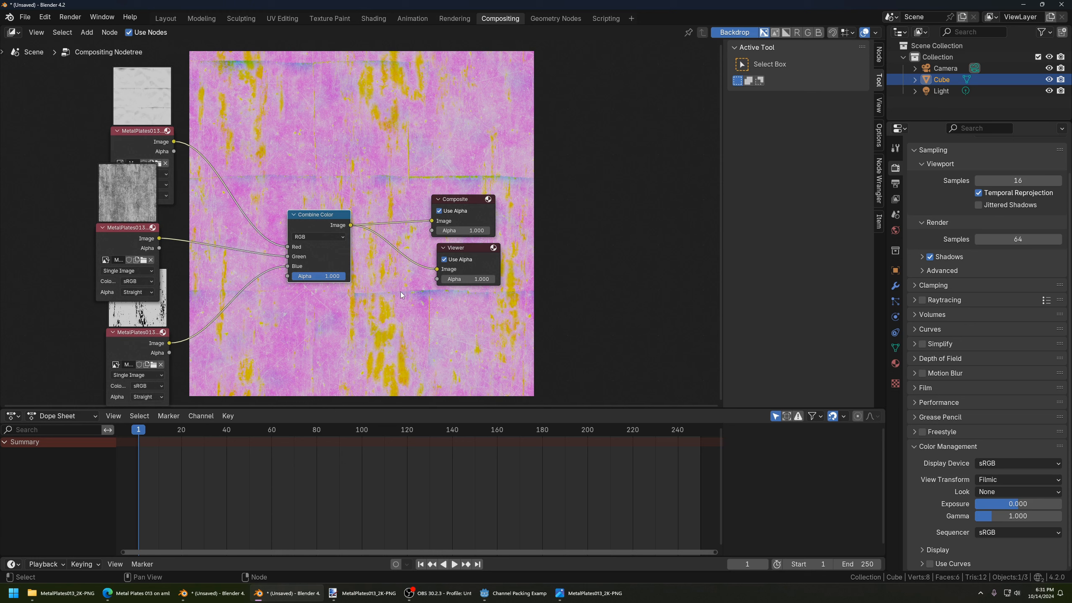
left_click(1015, 483)
left_click(995, 496)
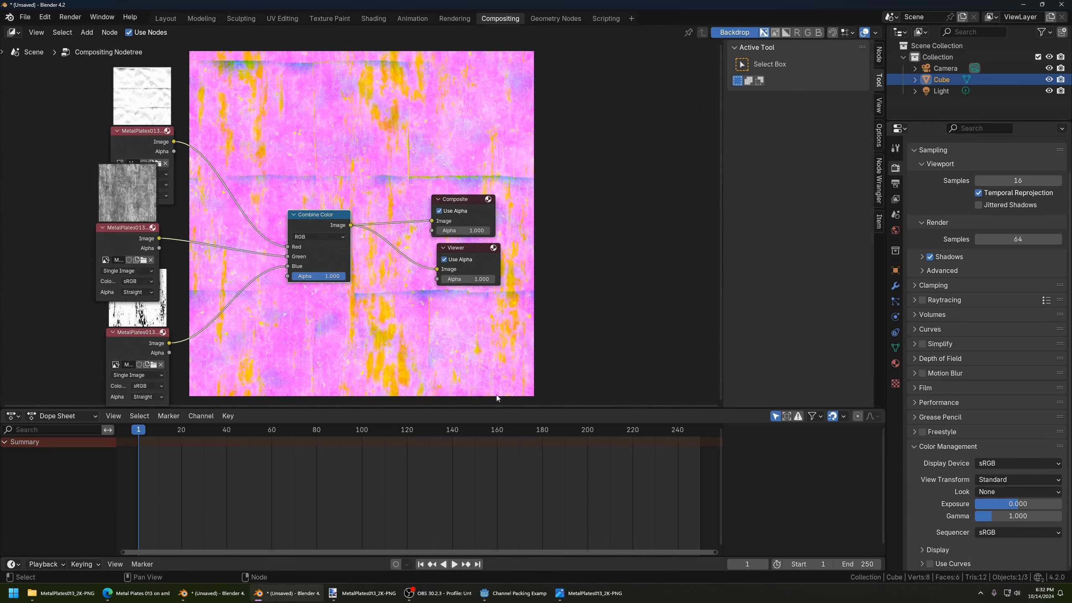
Show the output properties, render a test image to check the composite's framing, and return to the compositor.
scroll(953, 405, "up", 3)
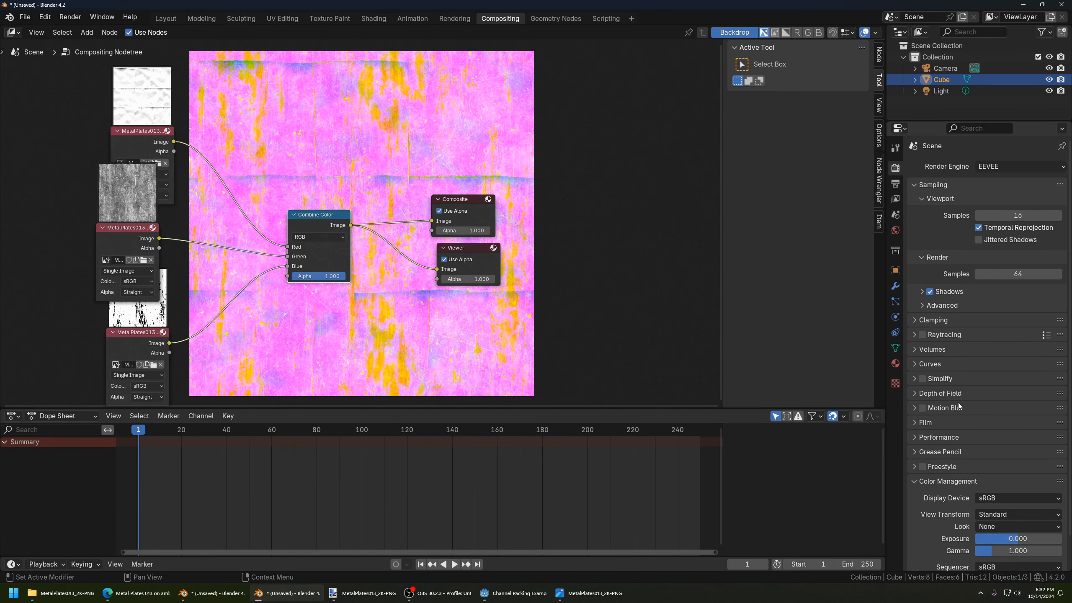
left_click(895, 183)
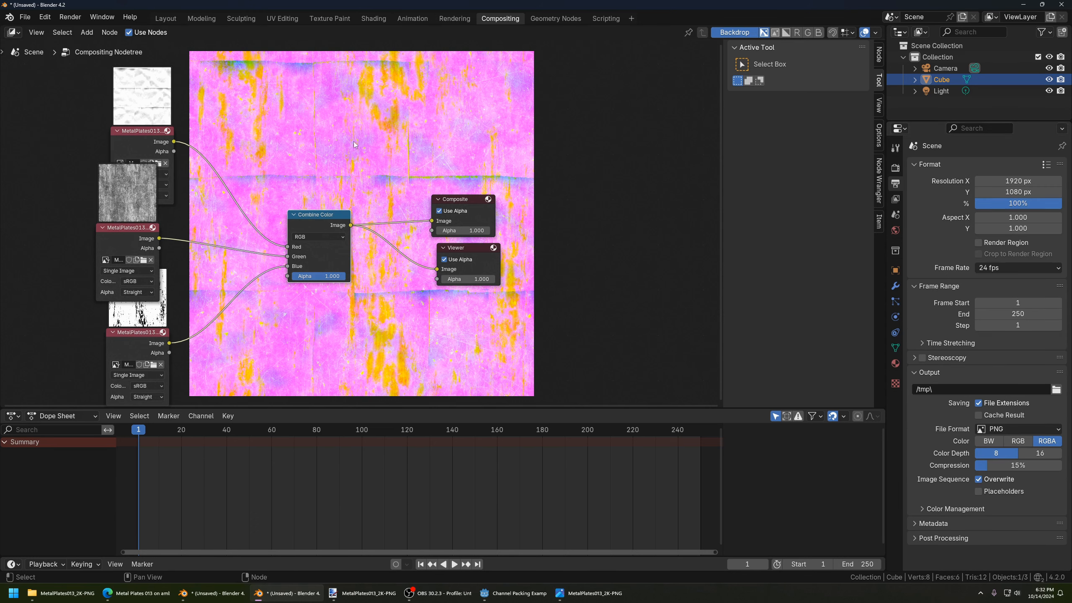
left_click(70, 17)
left_click(83, 29)
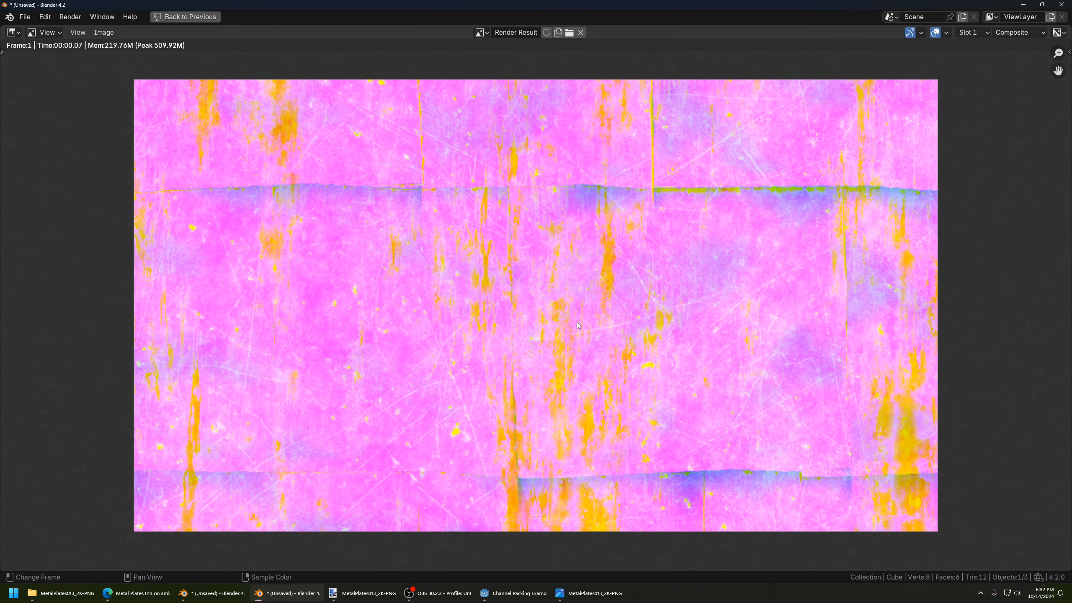
scroll(588, 339, "down", 2)
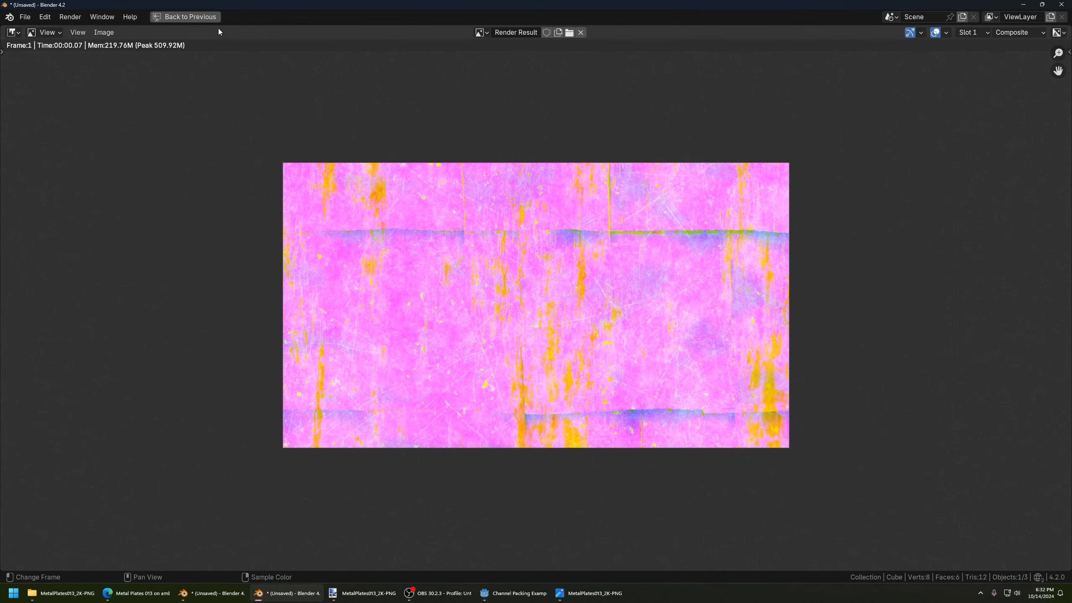
left_click(205, 19)
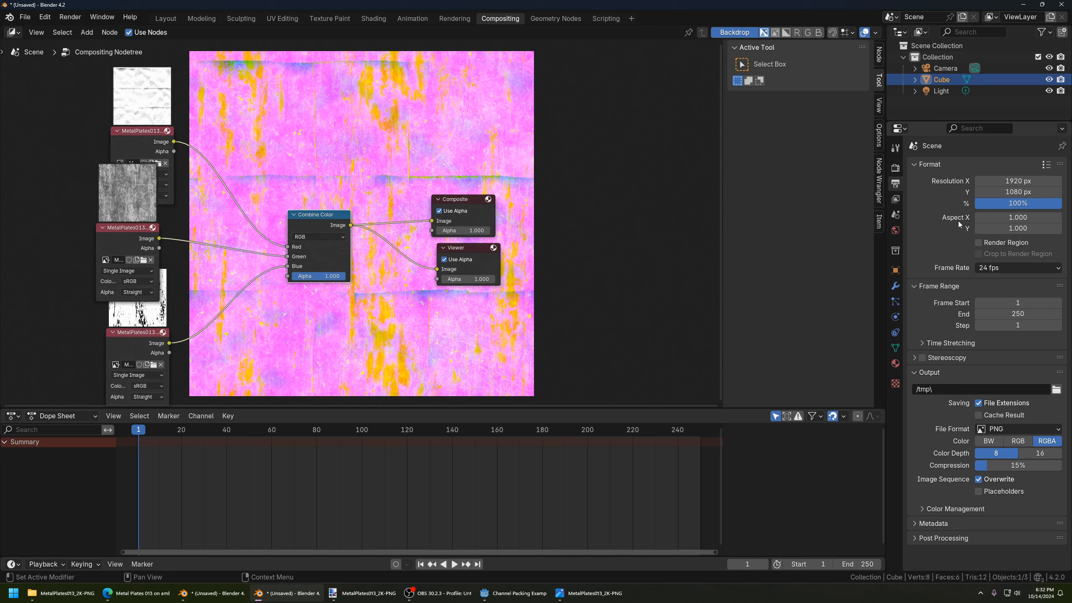
Set both the X and Y output resolution to 2048 px.
left_click(1006, 181)
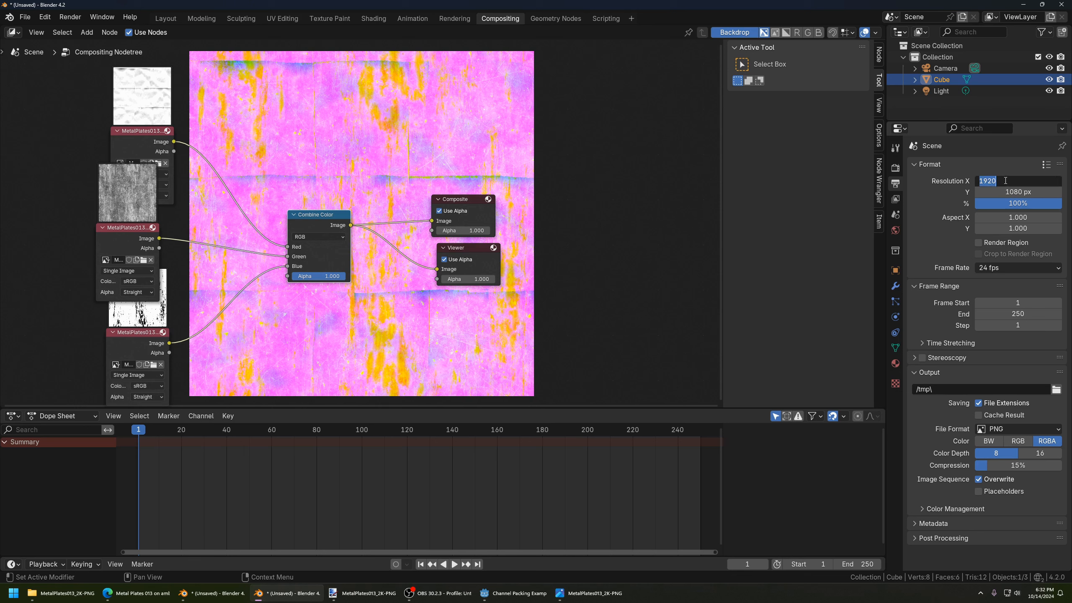
left_click(1014, 173)
left_click_drag(1015, 180, 1012, 192)
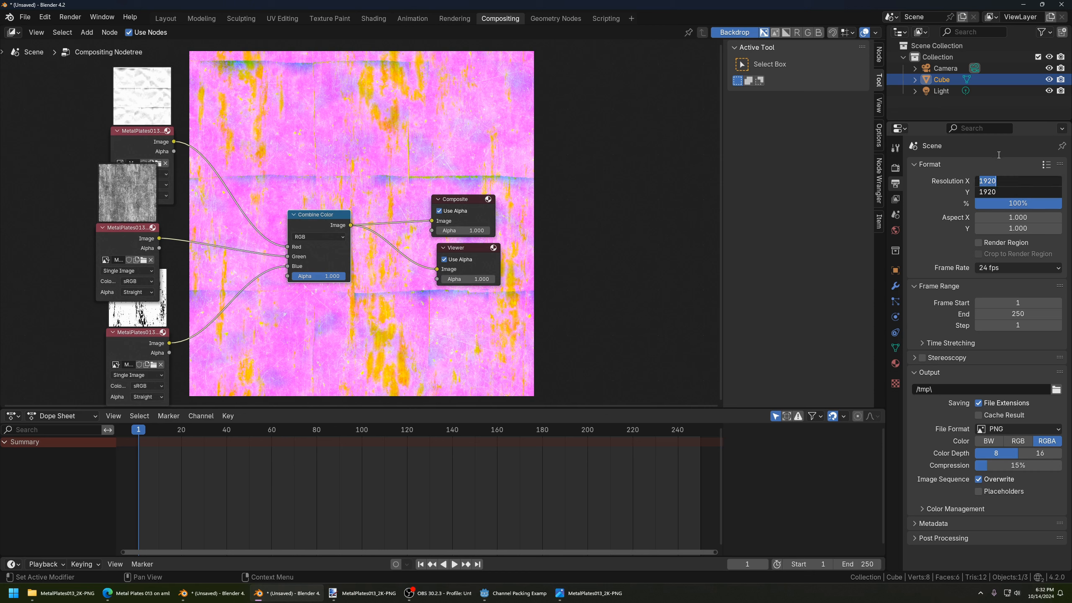
type("2048")
key("Return")
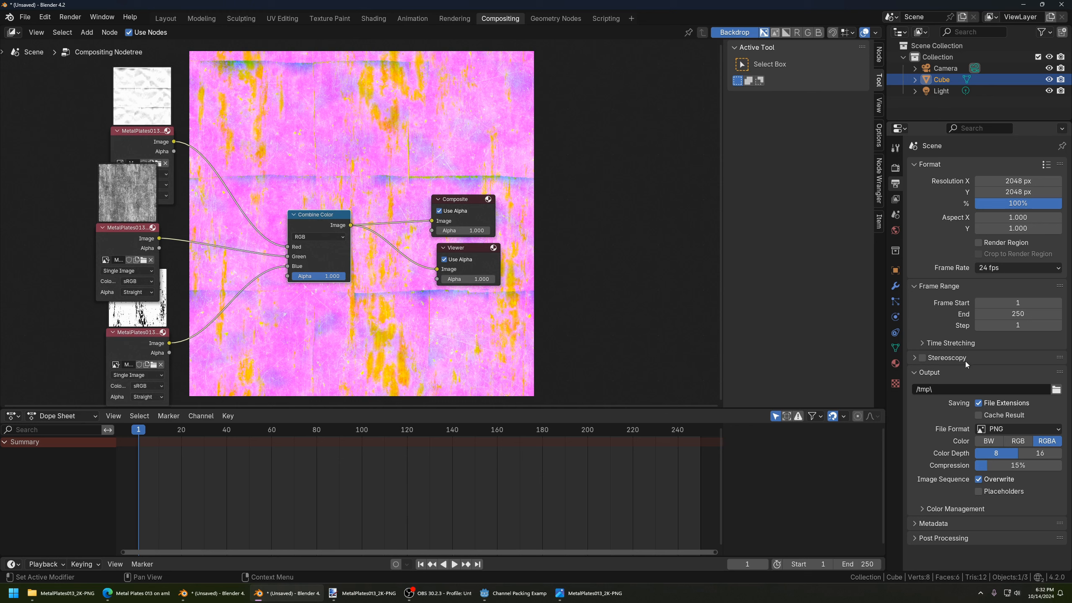
Set Dither to 0.00 in the output post-processing settings.
left_click(944, 540)
scroll(944, 541, "down", 1)
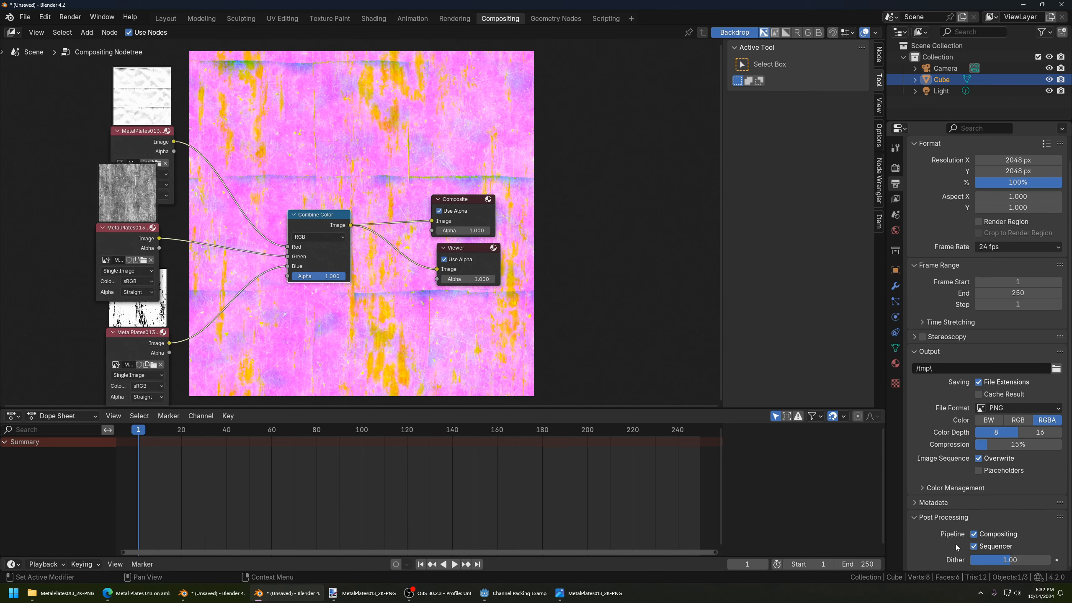
left_click_drag(1009, 562, 970, 561)
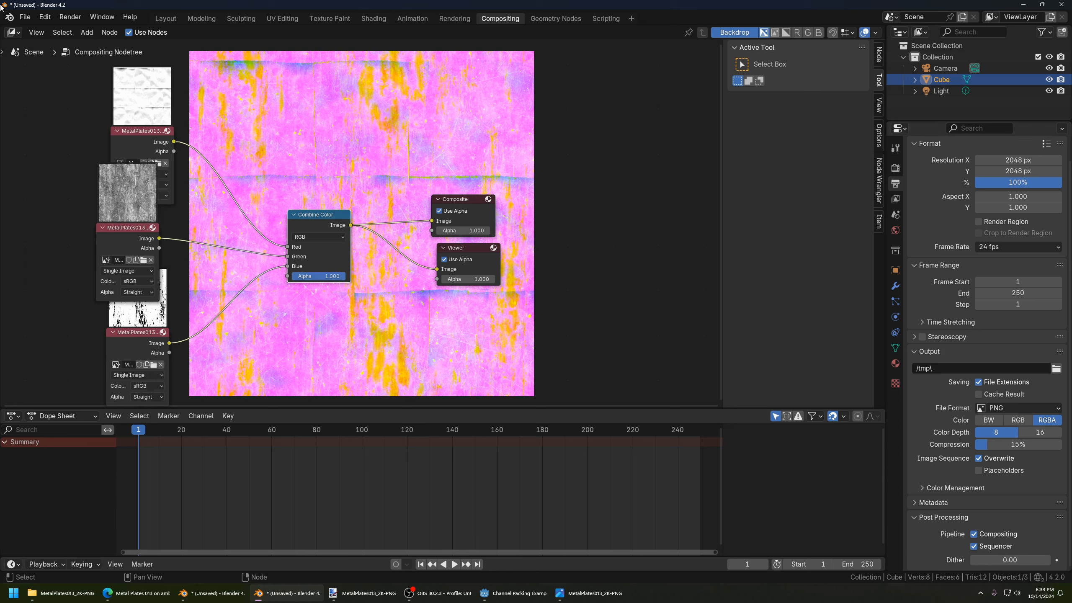
Render the packed composite and start saving it as an image in the MetalPlates013_2K-PNG folder on the Desktop.
left_click(70, 17)
left_click(88, 30)
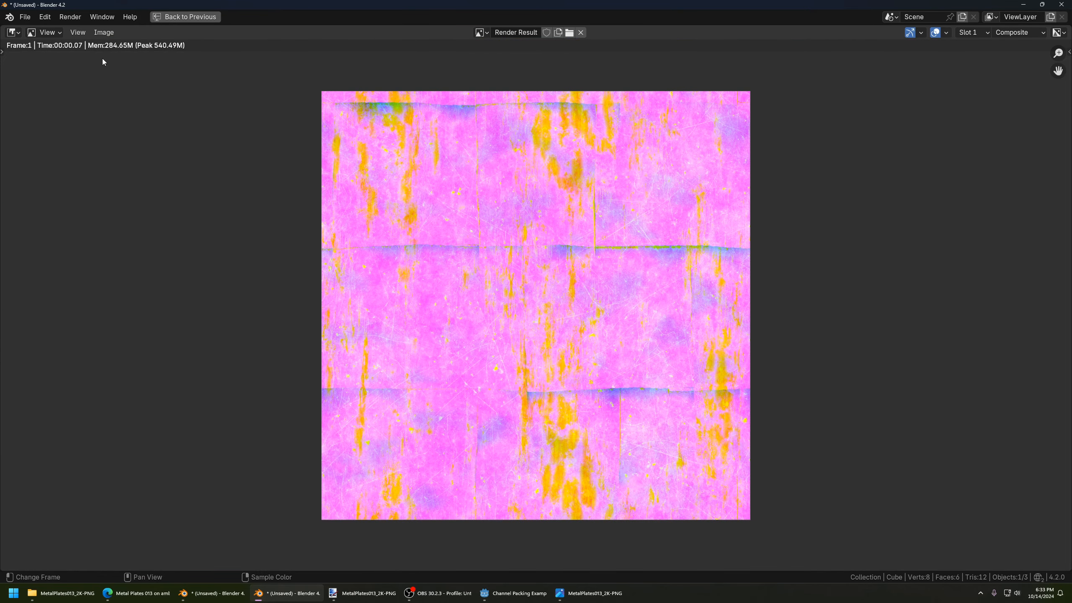
left_click(108, 36)
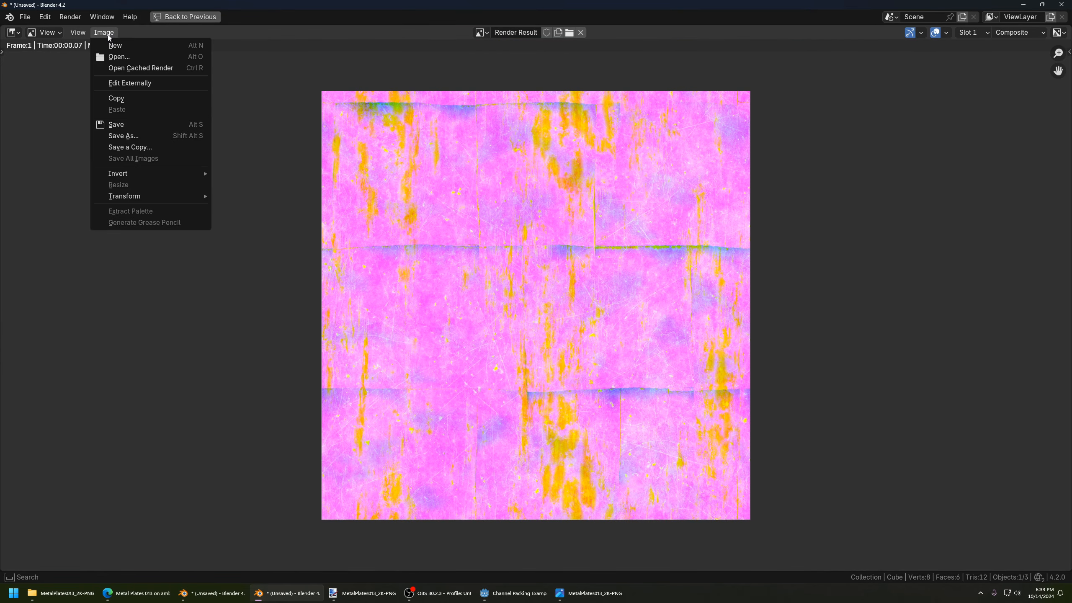
left_click(147, 140)
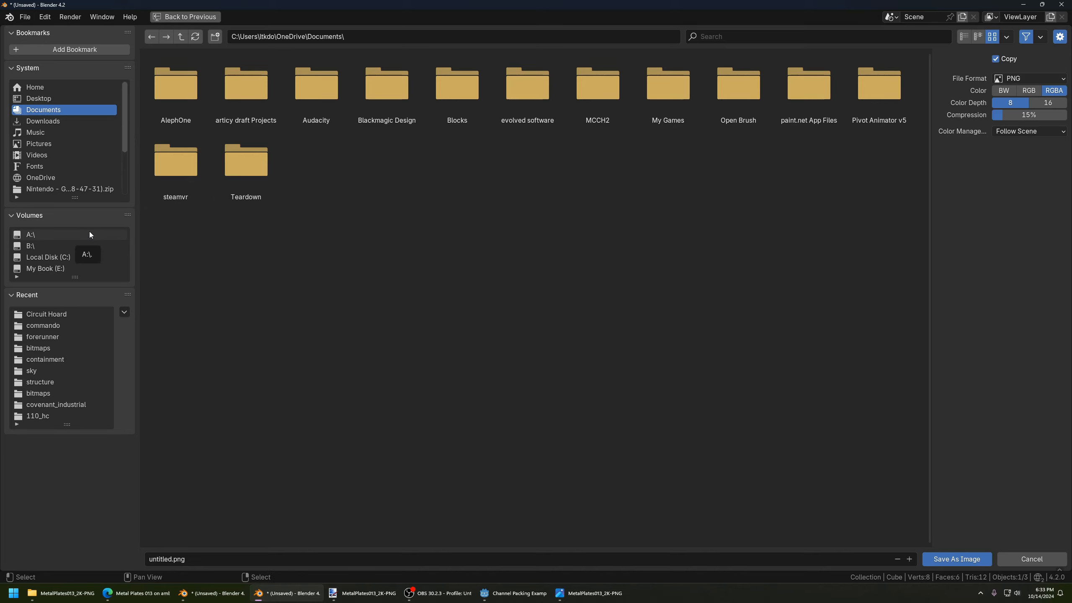
left_click(57, 102)
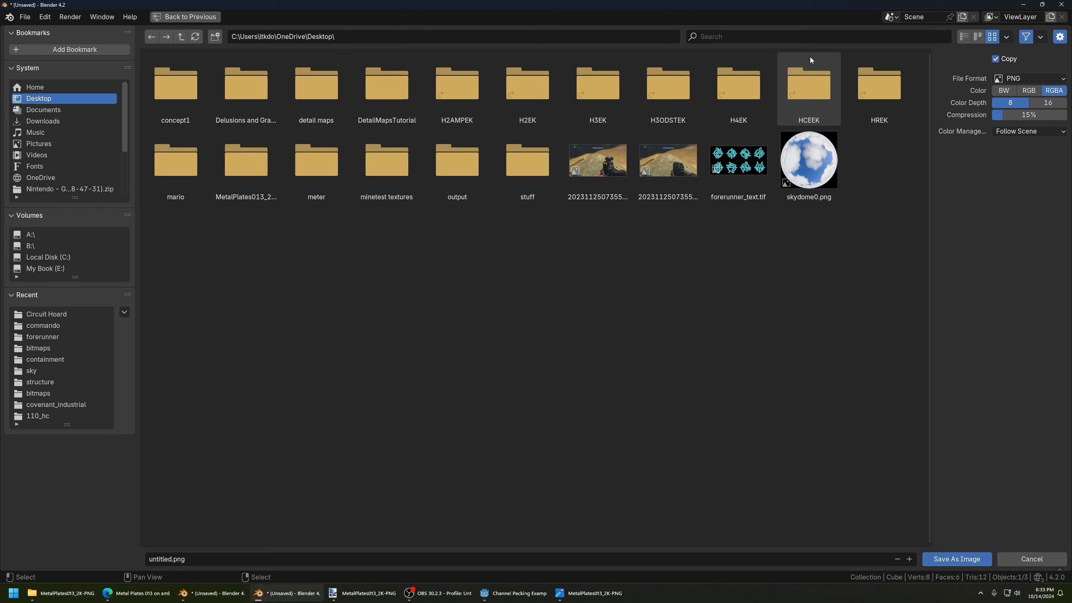
double_click(256, 164)
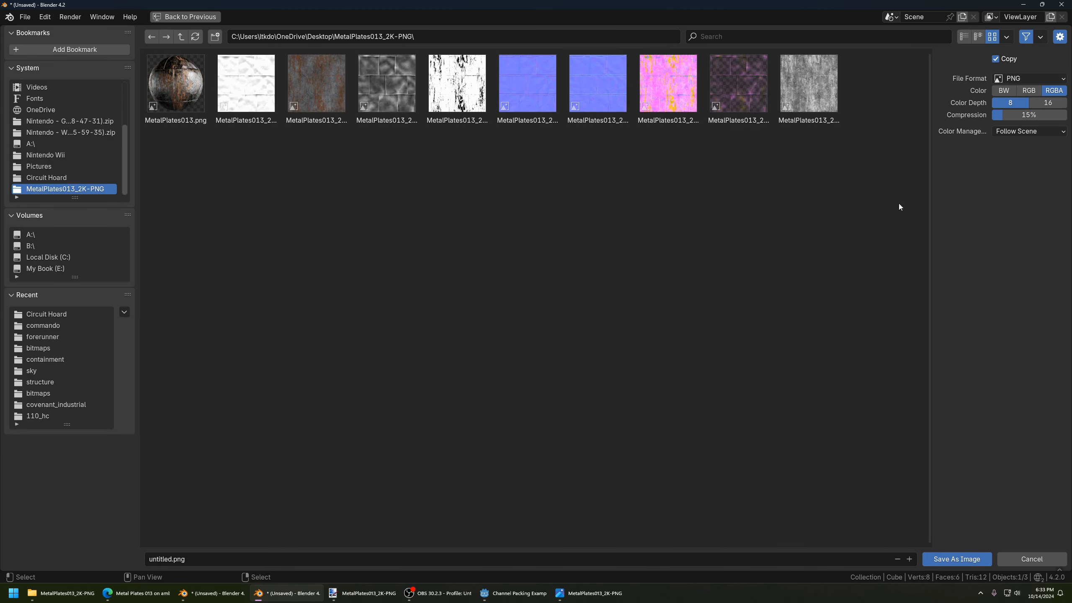
Compare the naming of the Metalness and ORM files, and choose MetalPlates013_2K-PNG_ORM.png as the save name.
left_click(682, 87)
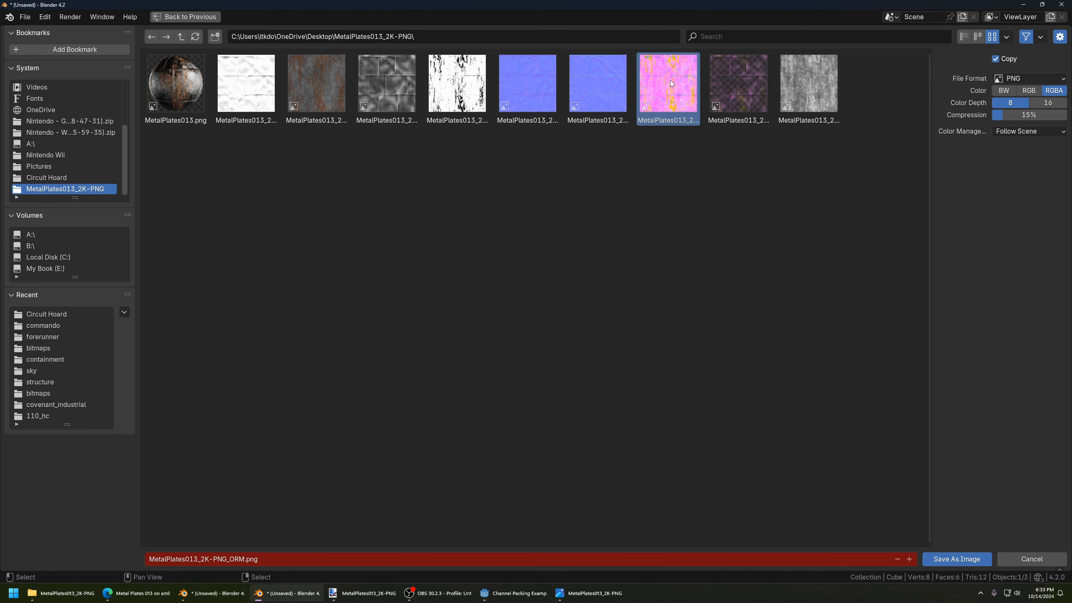
left_click(445, 103)
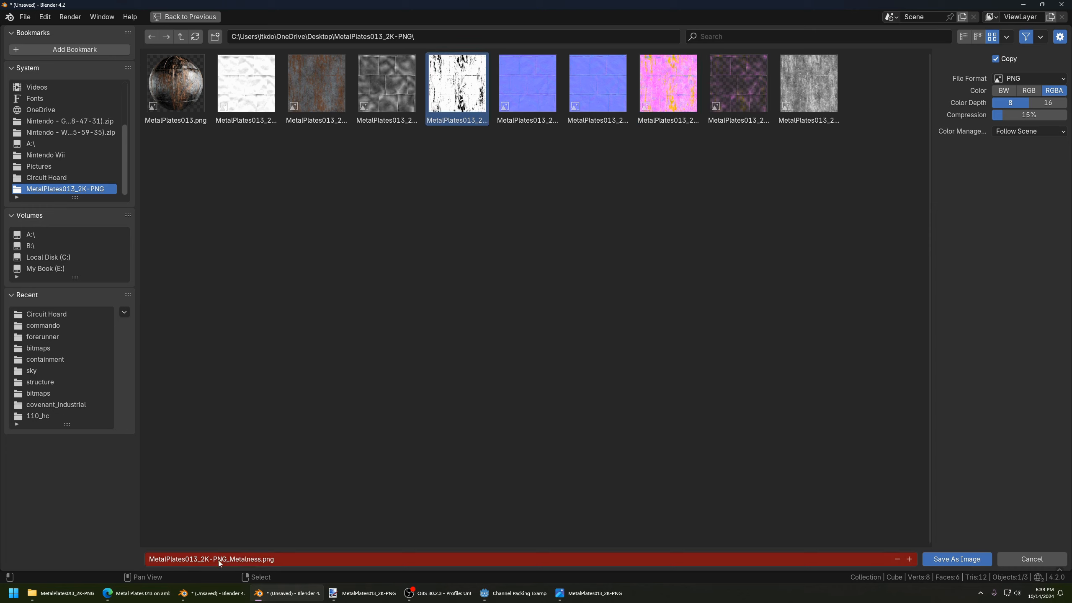
left_click(668, 93)
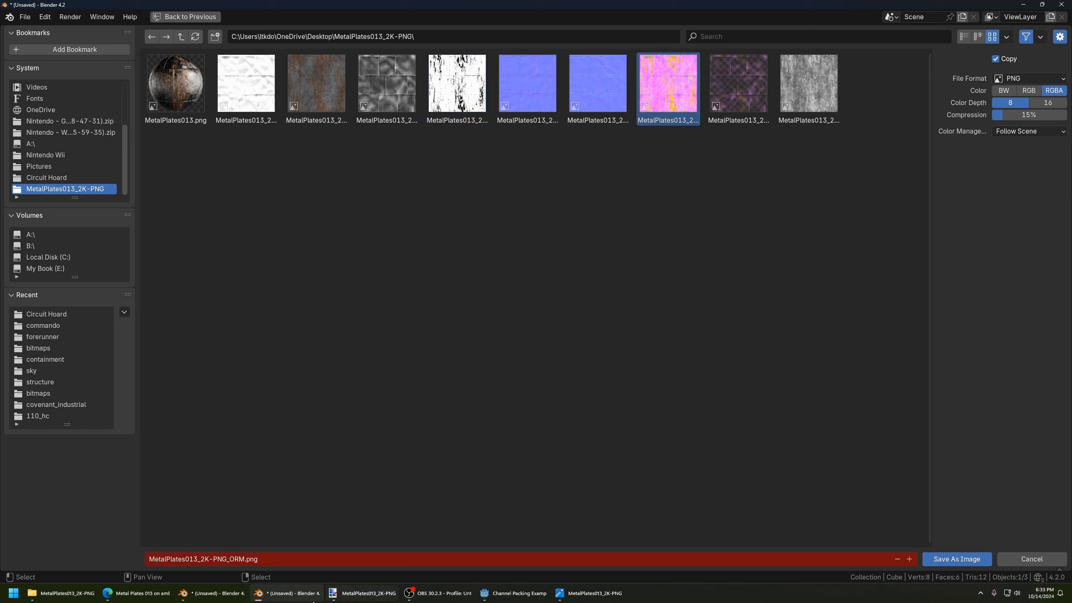
left_click(460, 93)
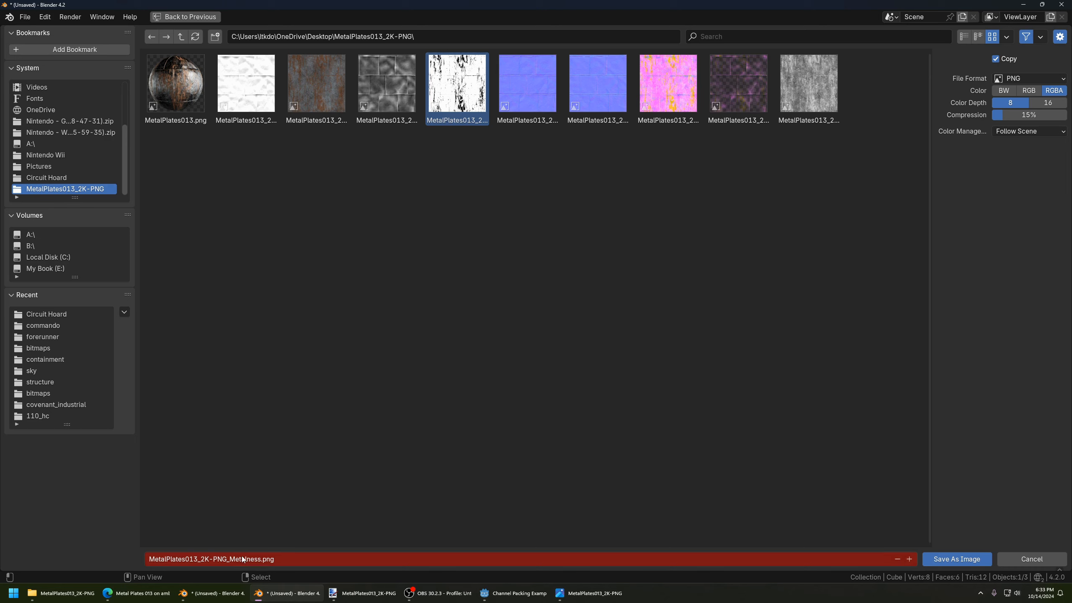
left_click(669, 87)
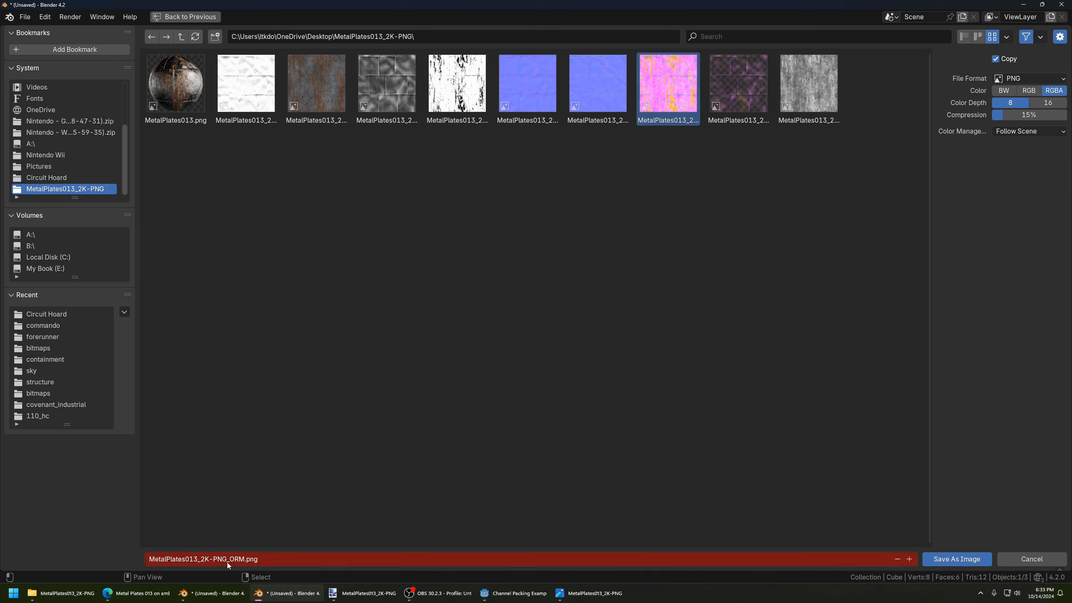
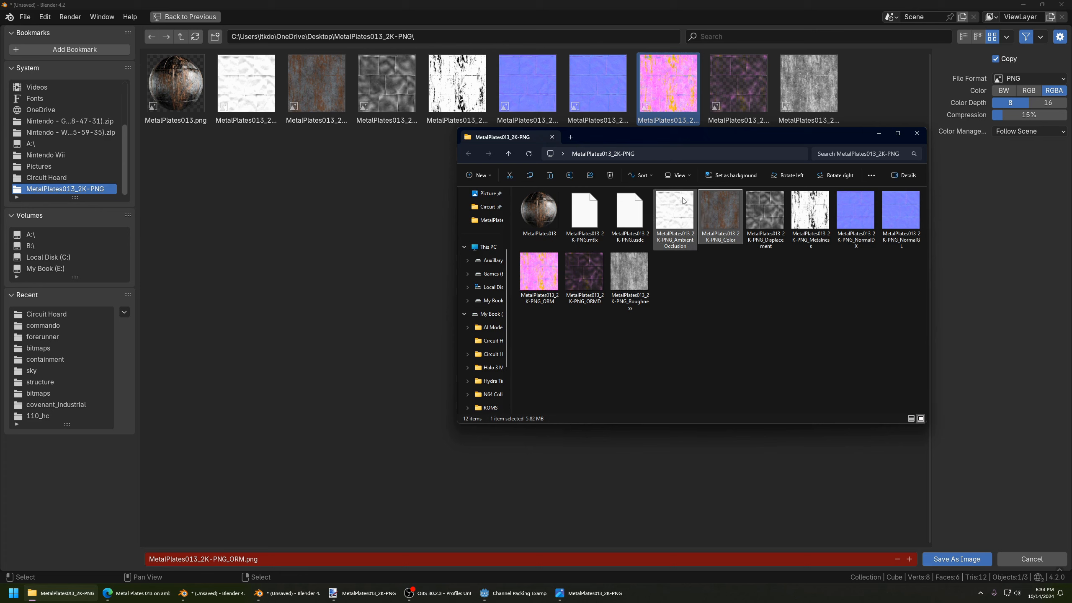
In File Explorer, compare the image details, including bit depth, of the Displacement and AmbientOcclusion files side by side.
left_click(770, 229)
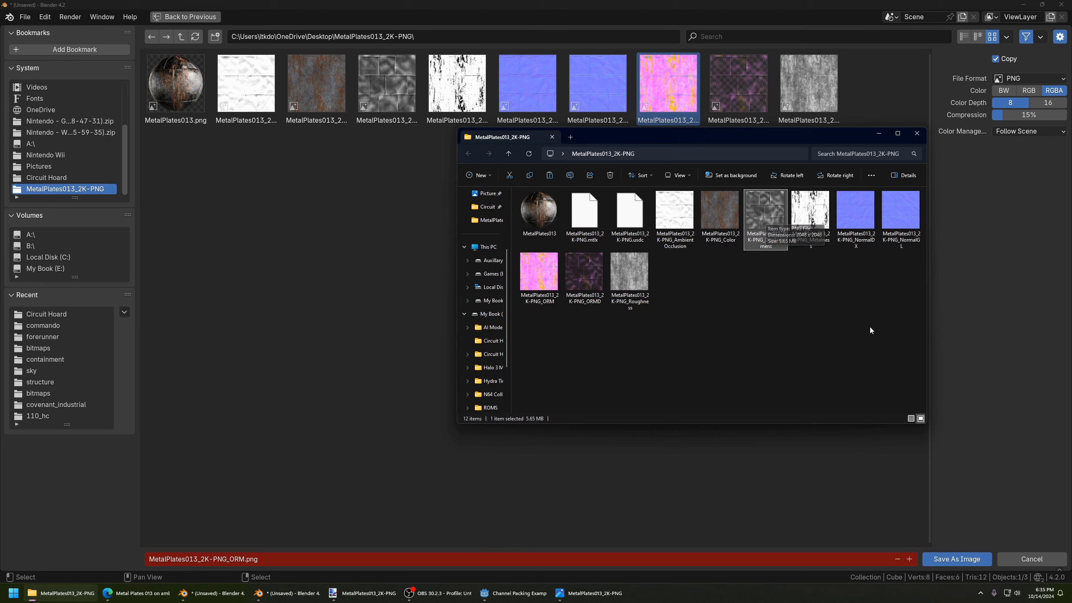
right_click(767, 218)
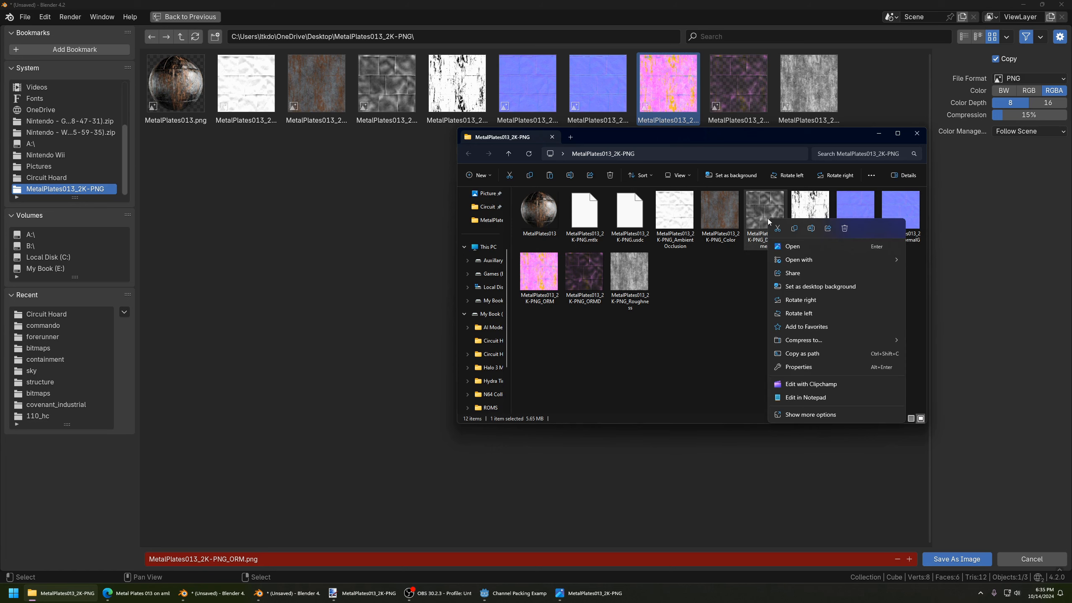
left_click(798, 365)
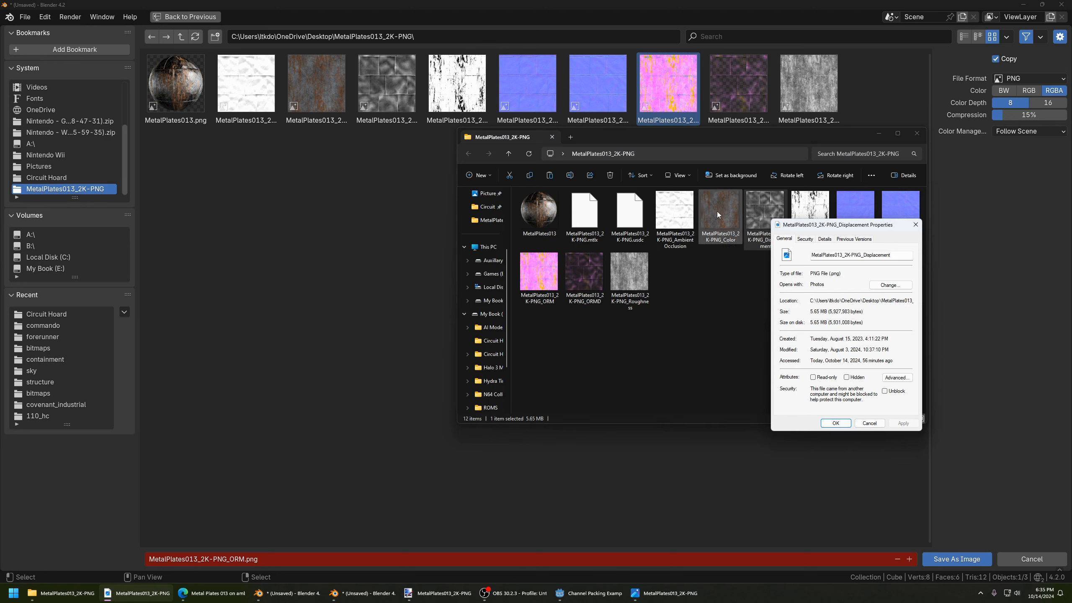
right_click(685, 211)
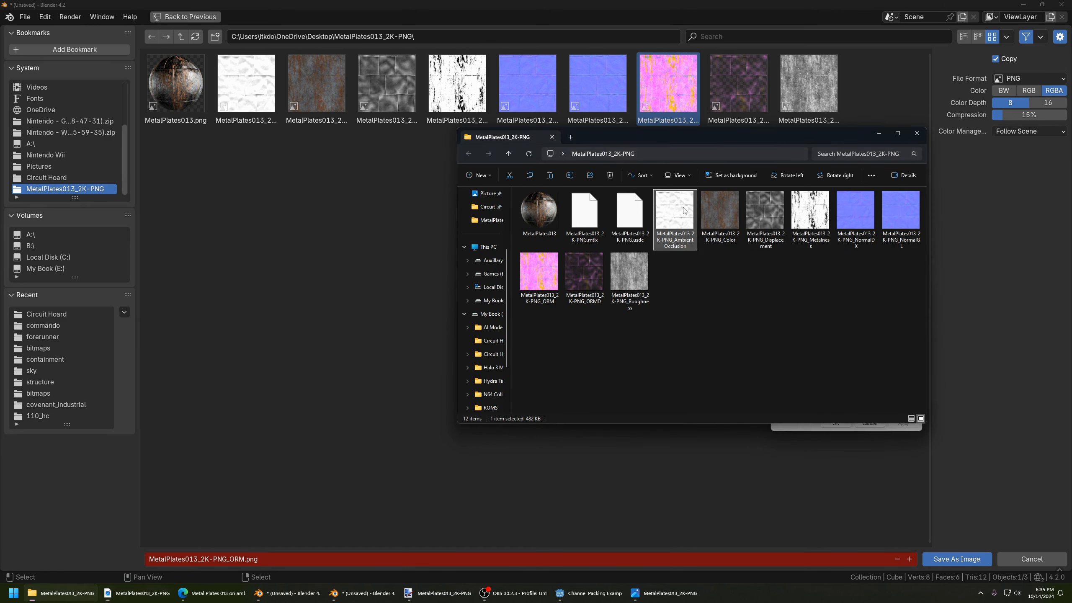
left_click(713, 356)
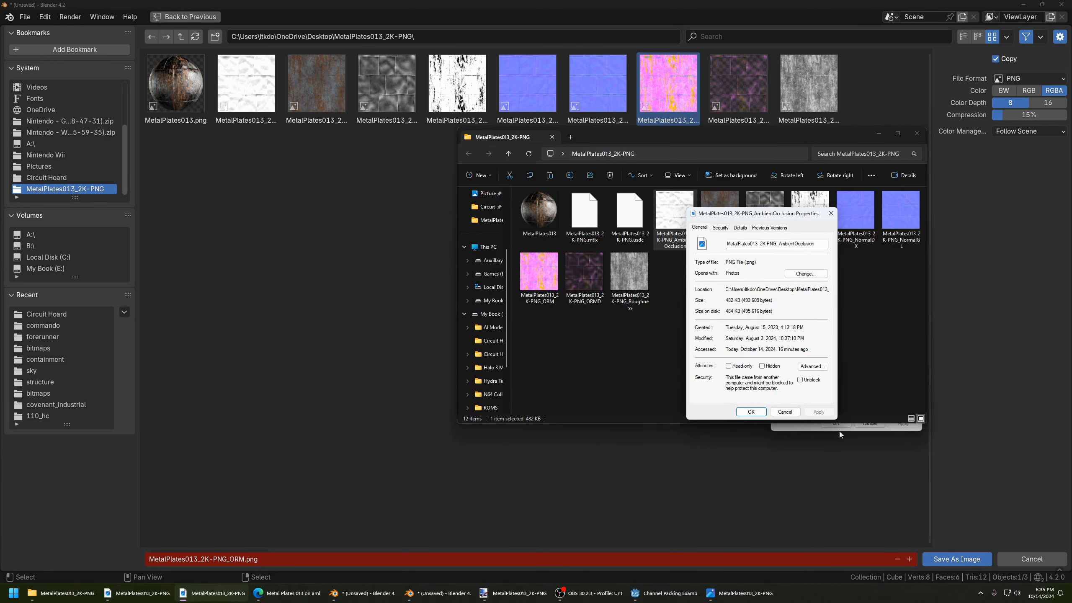
left_click(813, 430)
left_click_drag(757, 216, 670, 224)
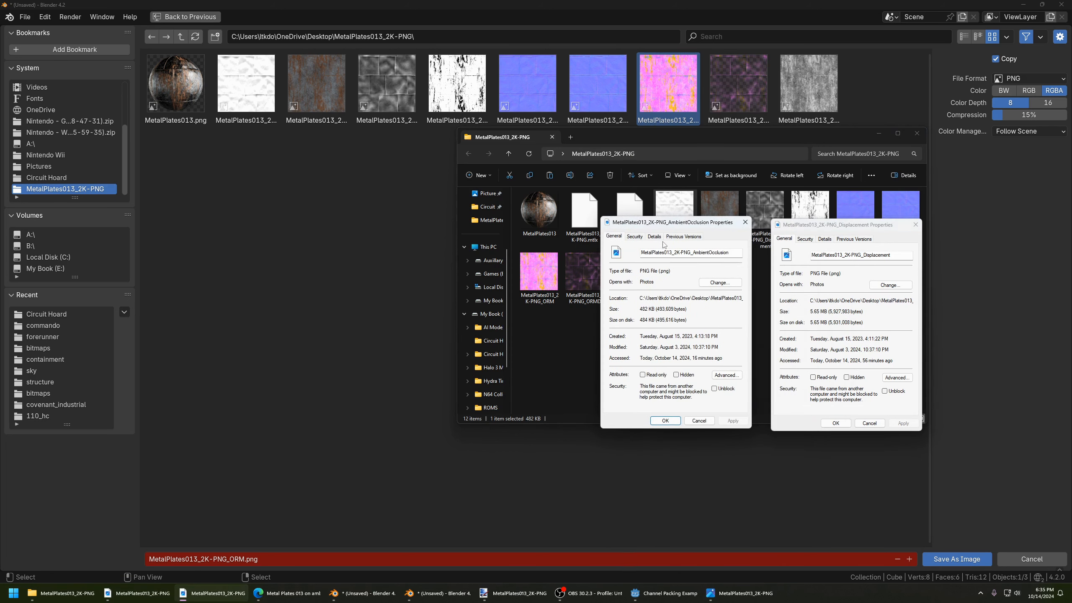
left_click(655, 237)
left_click(824, 239)
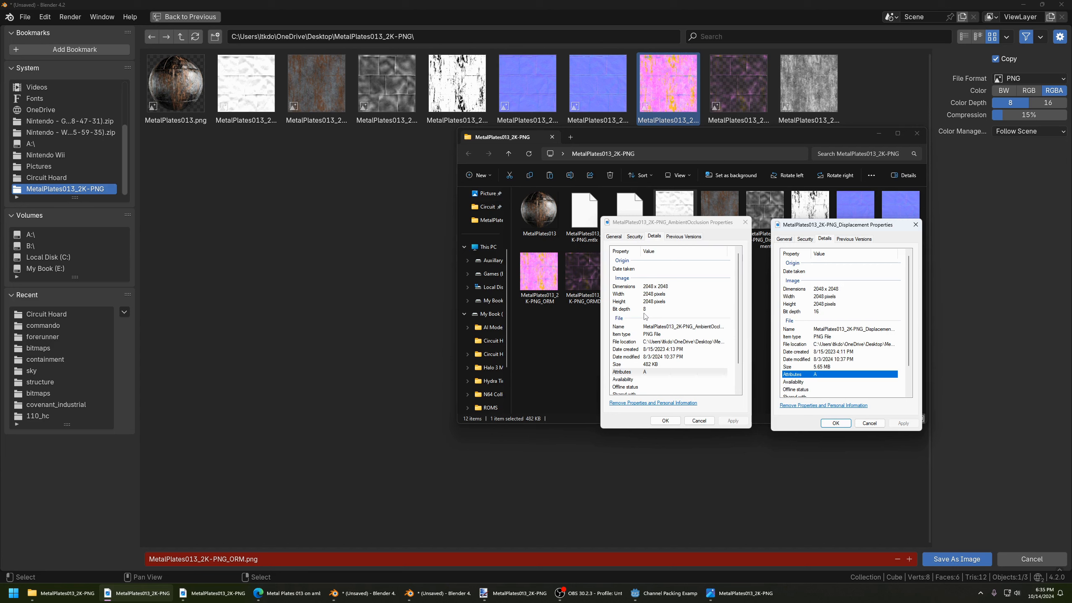
scroll(807, 384, "down", 1)
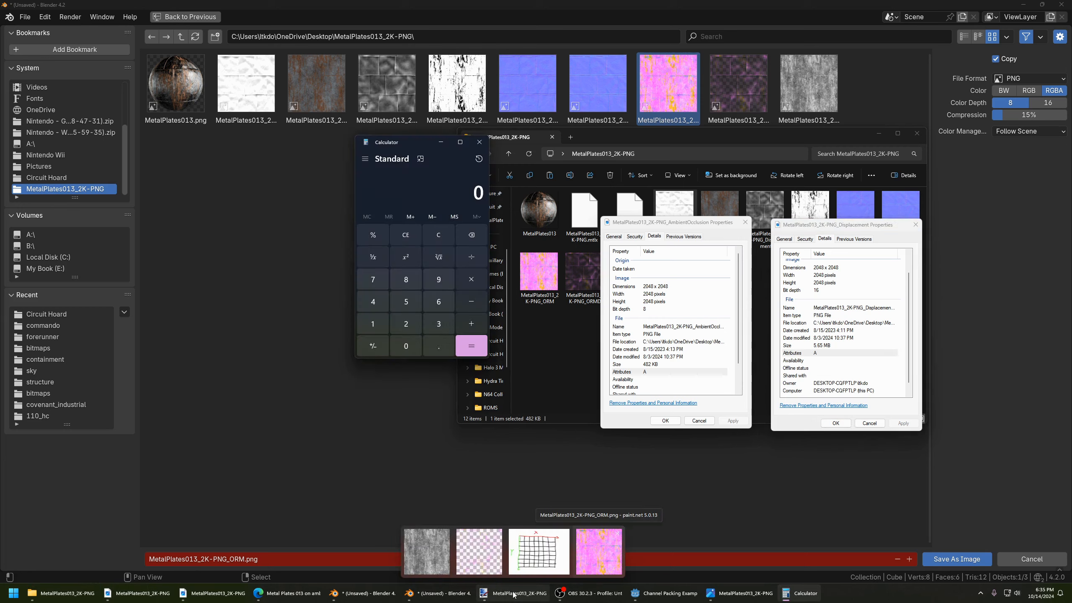
In paint.net, show the Roughness image with the Color Picker active and lower the primary colour's red channel to 0, finishing at 255.
left_click(515, 594)
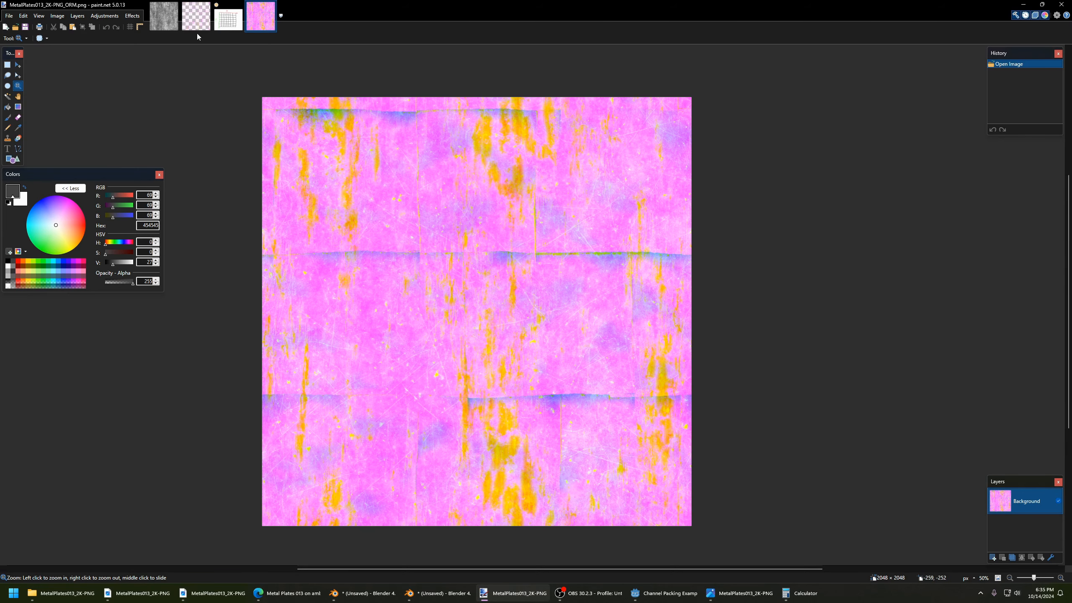
left_click(163, 17)
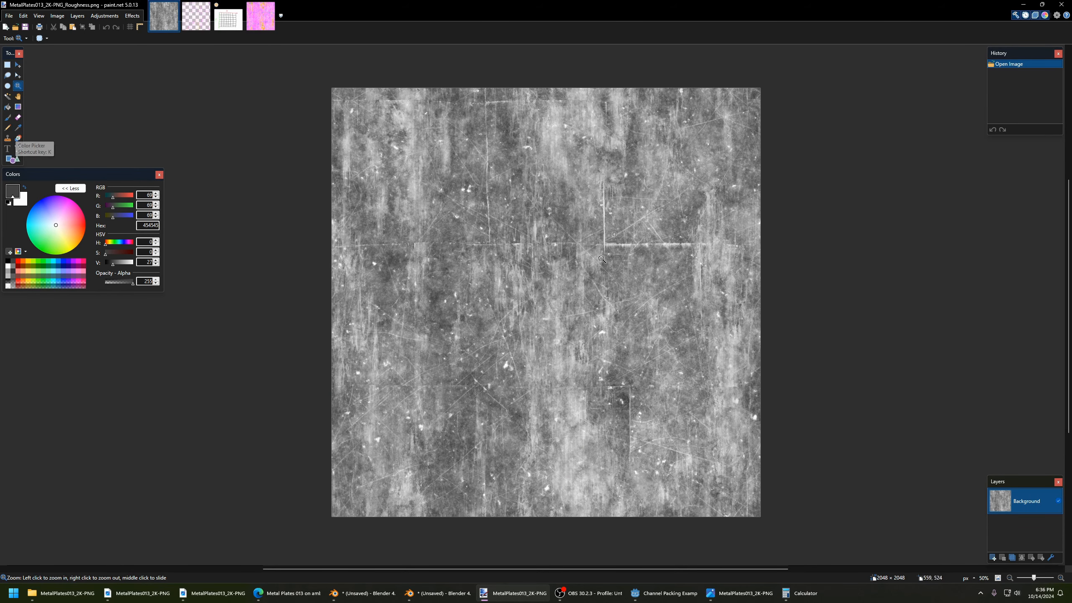
left_click(18, 128)
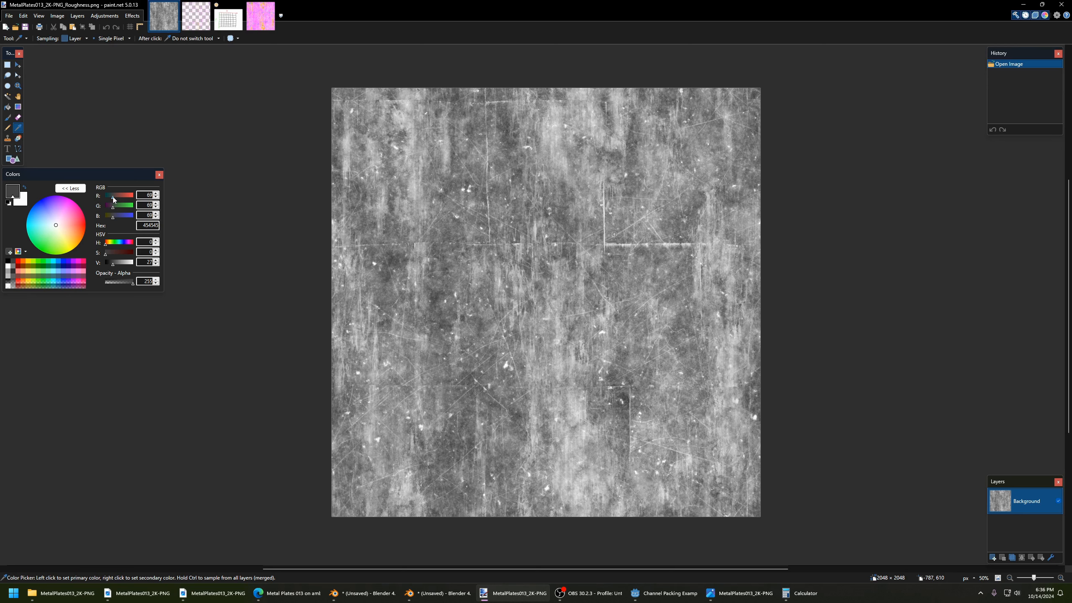
left_click_drag(114, 197, 81, 202)
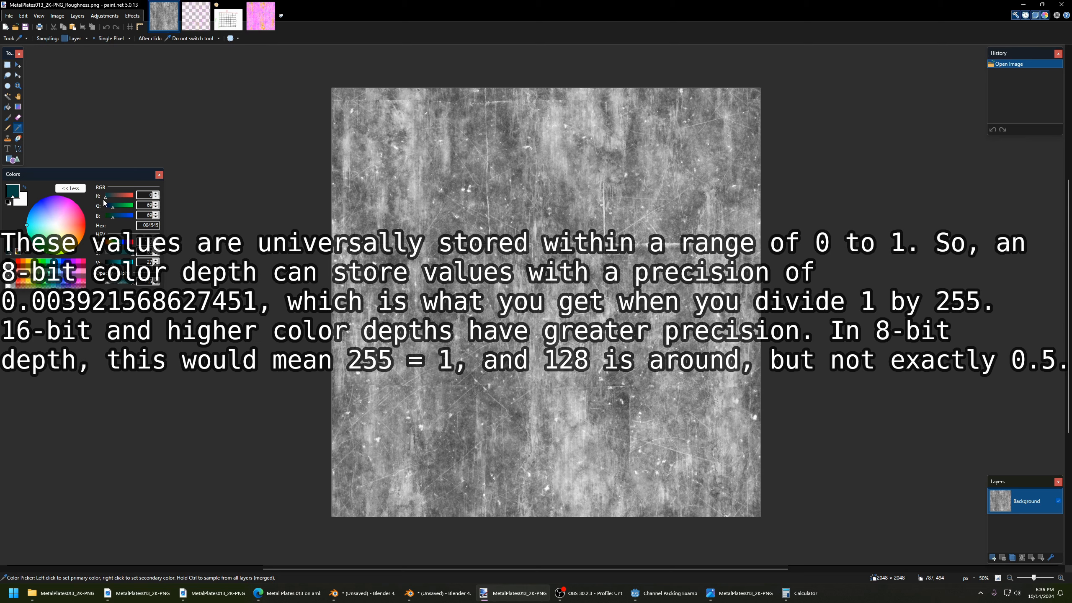
left_click_drag(105, 199, 135, 199)
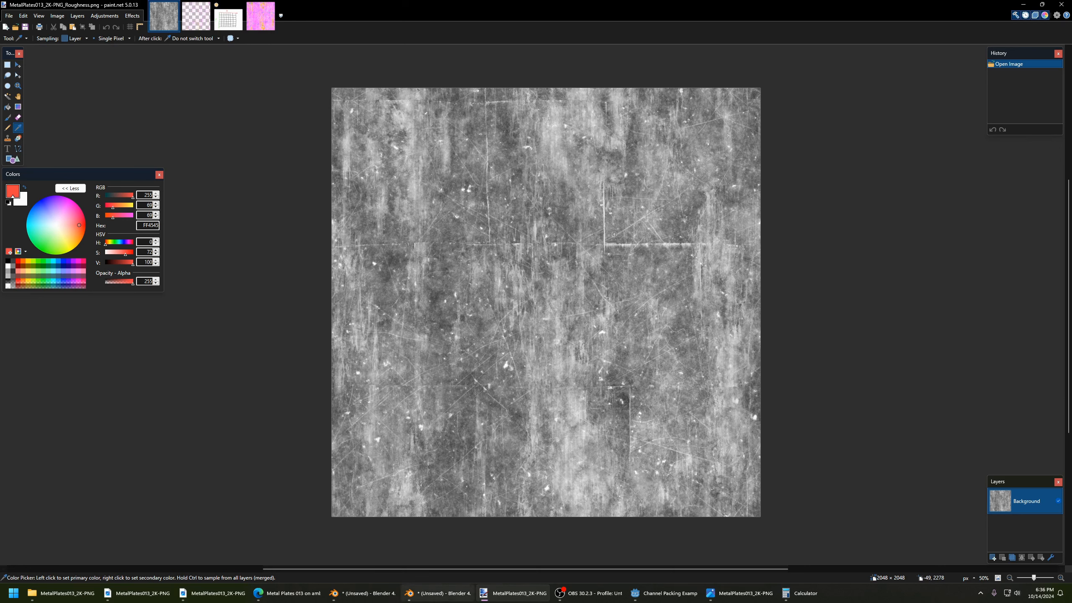
Close the properties windows of the Displacement and AmbientOcclusion files.
left_click(113, 598)
left_click(871, 423)
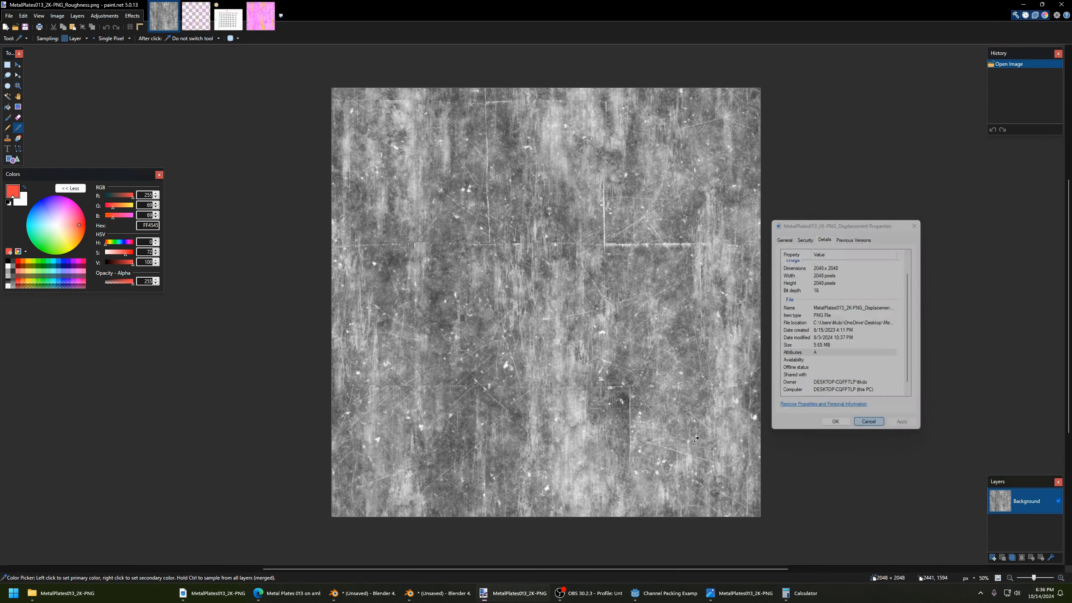
left_click(700, 421)
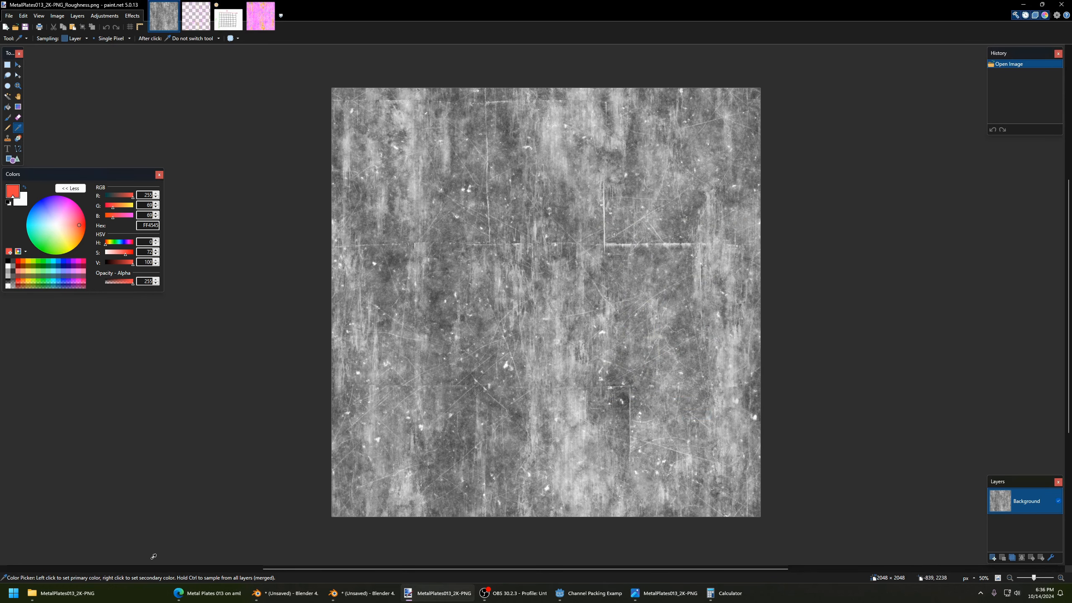
Inspect the image details of the NormalGL file in the MetalPlates013_2K-PNG folder, and close its properties.
right_click(899, 205)
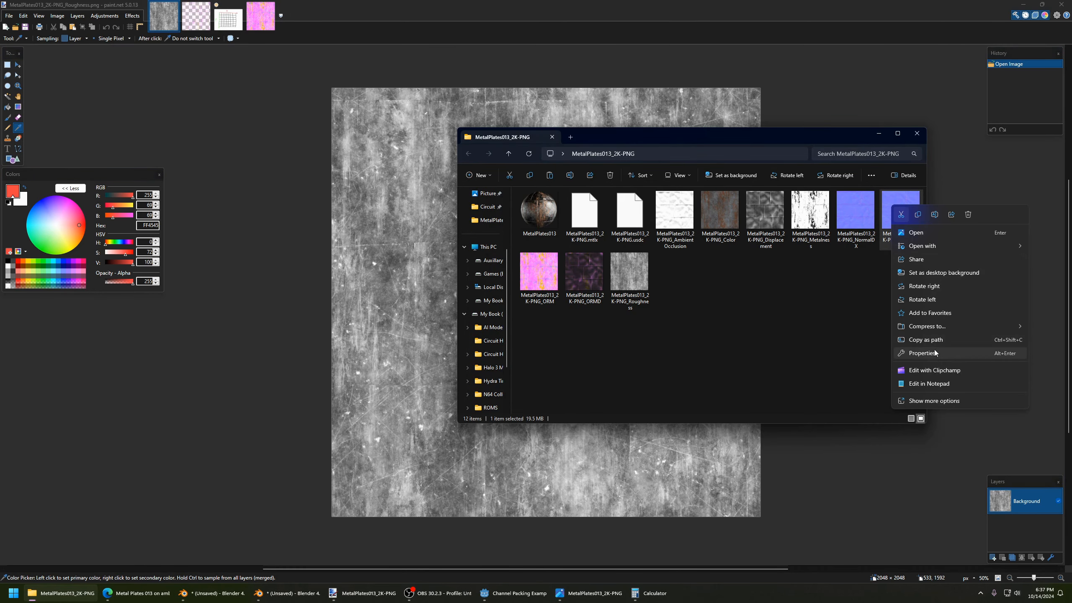
left_click(934, 357)
left_click(948, 224)
left_click_drag(967, 211, 746, 268)
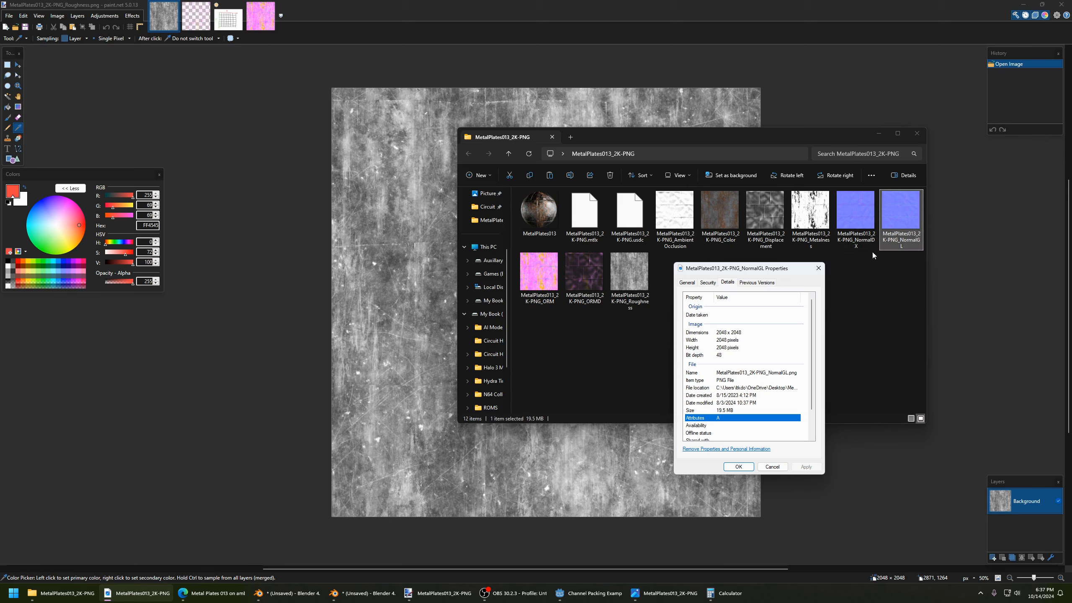
left_click(768, 463)
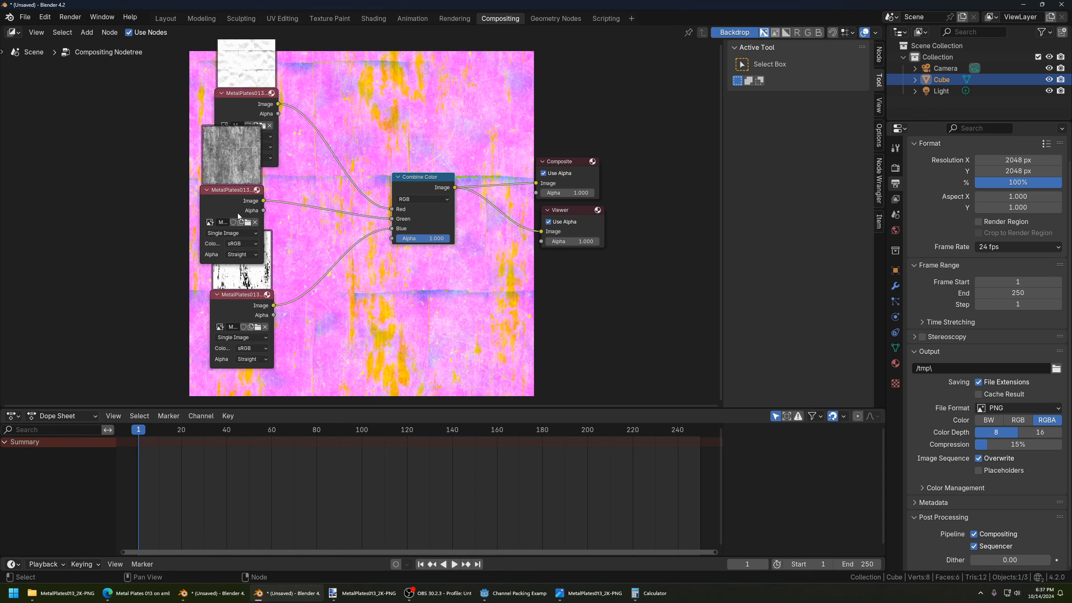
In Blender's compositor, bring in the NormalGL map as an image node and link it to the Composite node's Image input.
scroll(238, 212, "down", 2)
left_click(61, 593)
left_click_drag(900, 211, 512, 189)
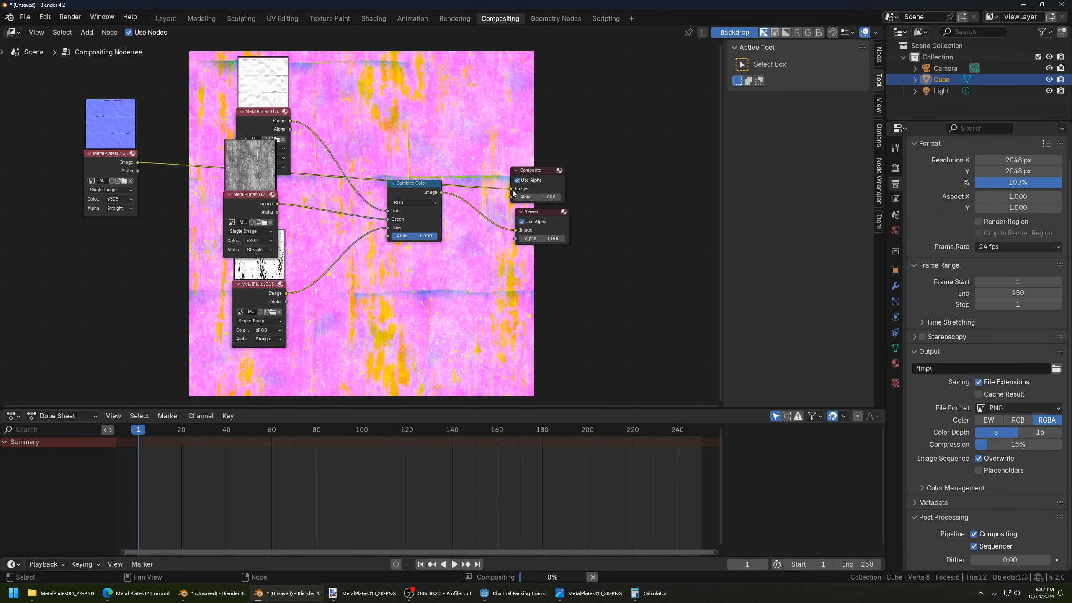
Render the normal map and start saving the render result as an image.
left_click(70, 17)
left_click(96, 30)
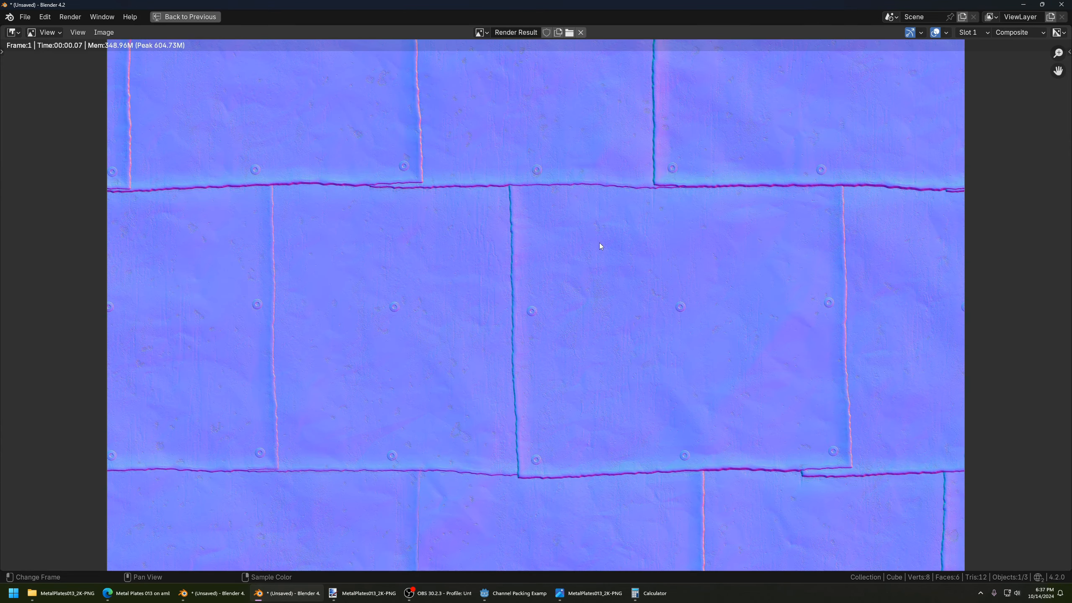
left_click(104, 32)
left_click(146, 137)
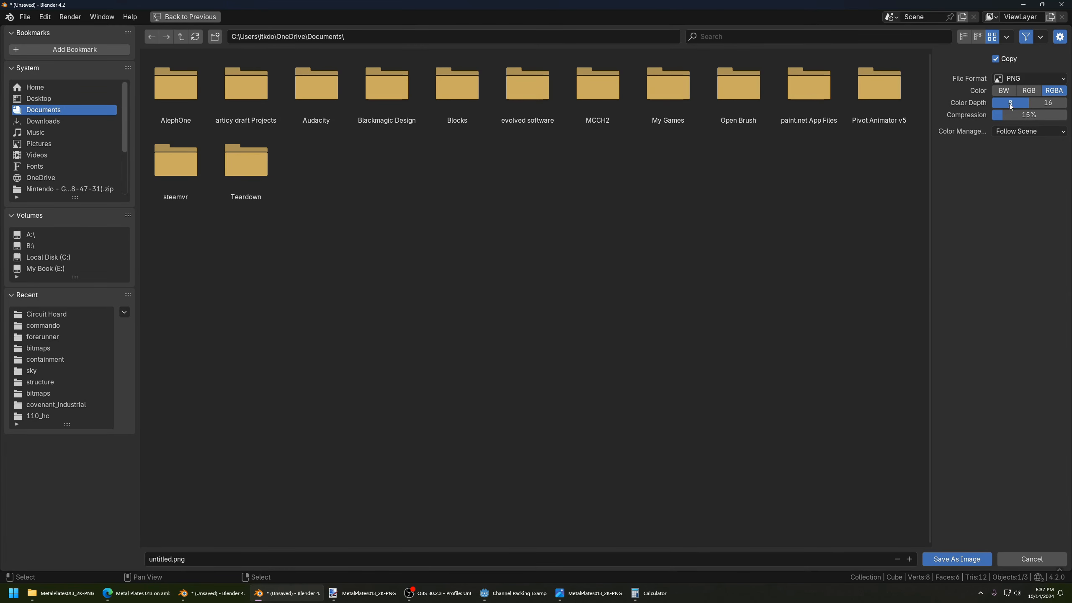
Save the normal map as untitled.png in the Desktop's MetalPlates013_2K-PNG folder, using RGB and 100% compression, and check its file size in File Explorer.
left_click_drag(1011, 115, 1065, 115)
left_click(1029, 91)
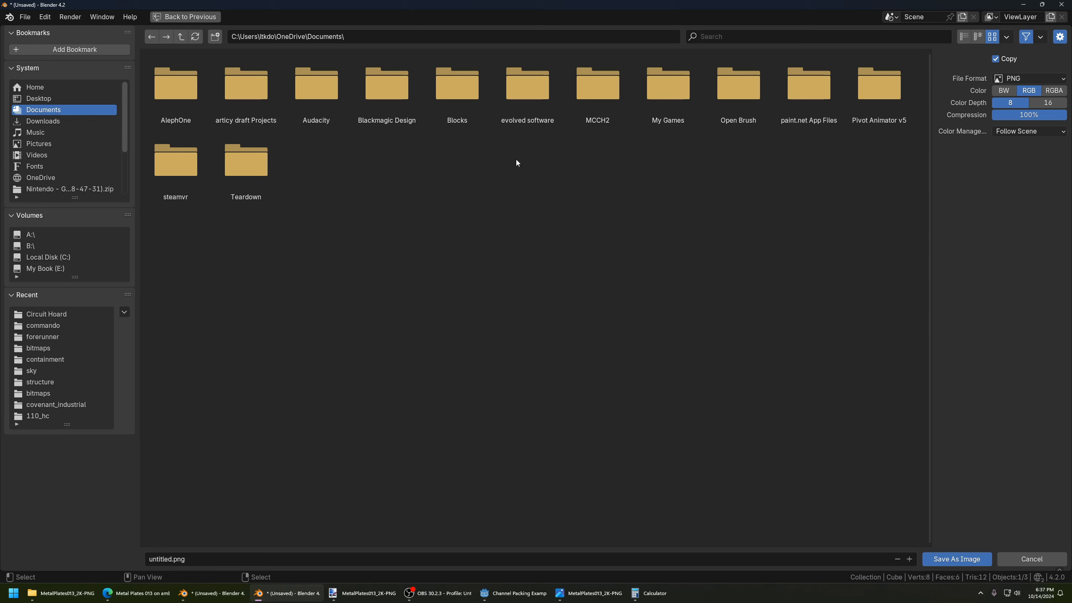
left_click(53, 98)
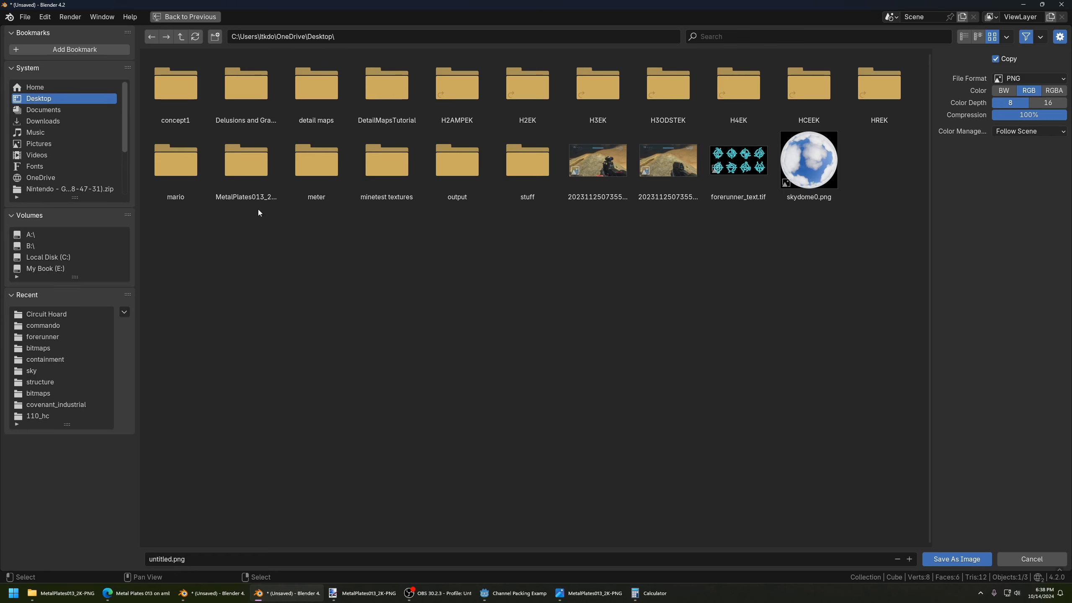
double_click(255, 197)
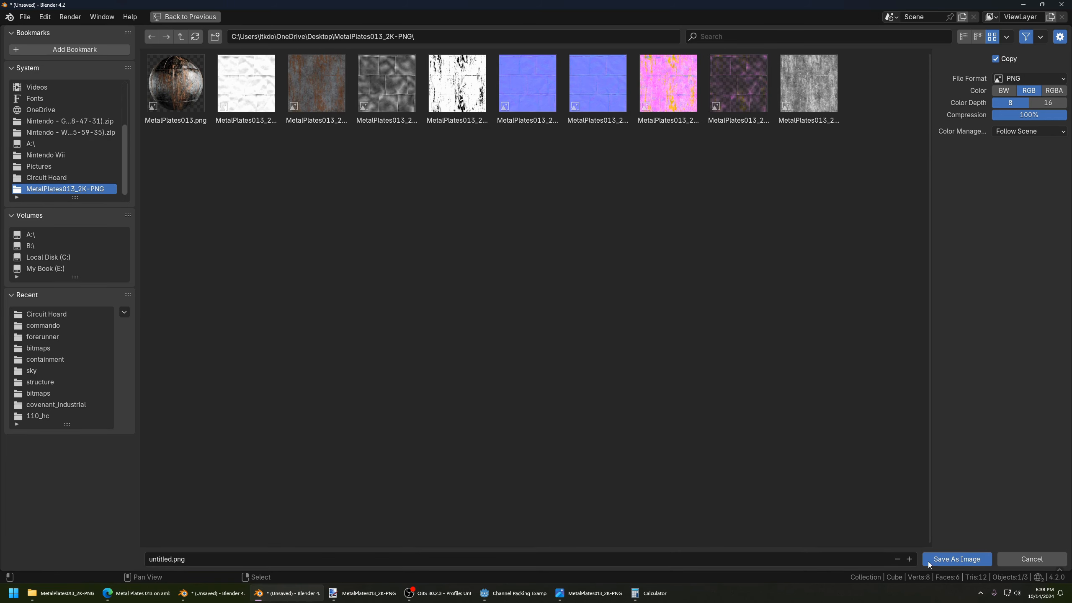
left_click(944, 559)
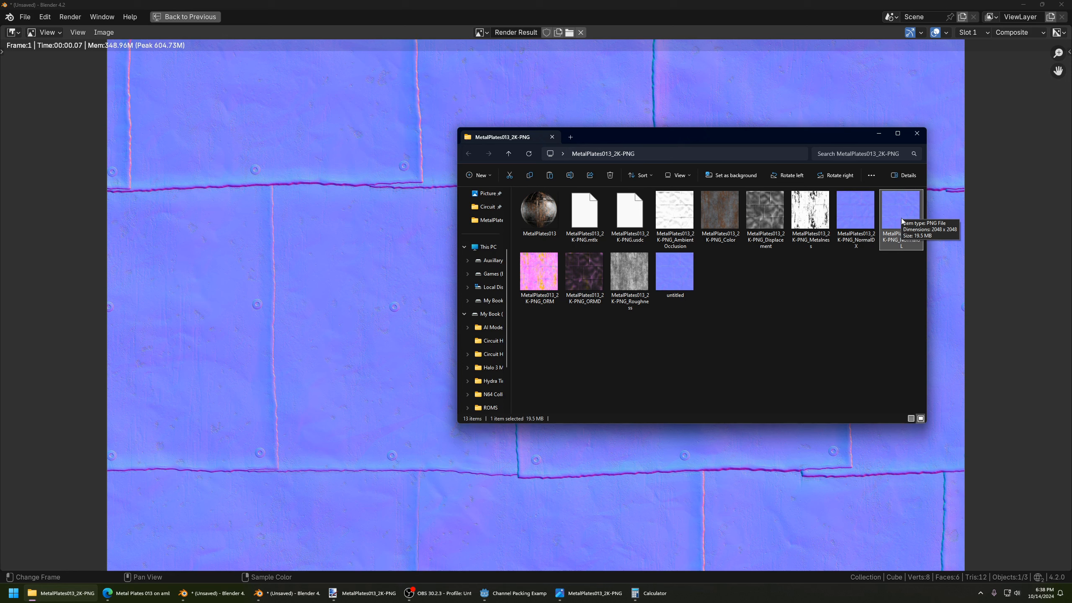
left_click(692, 277)
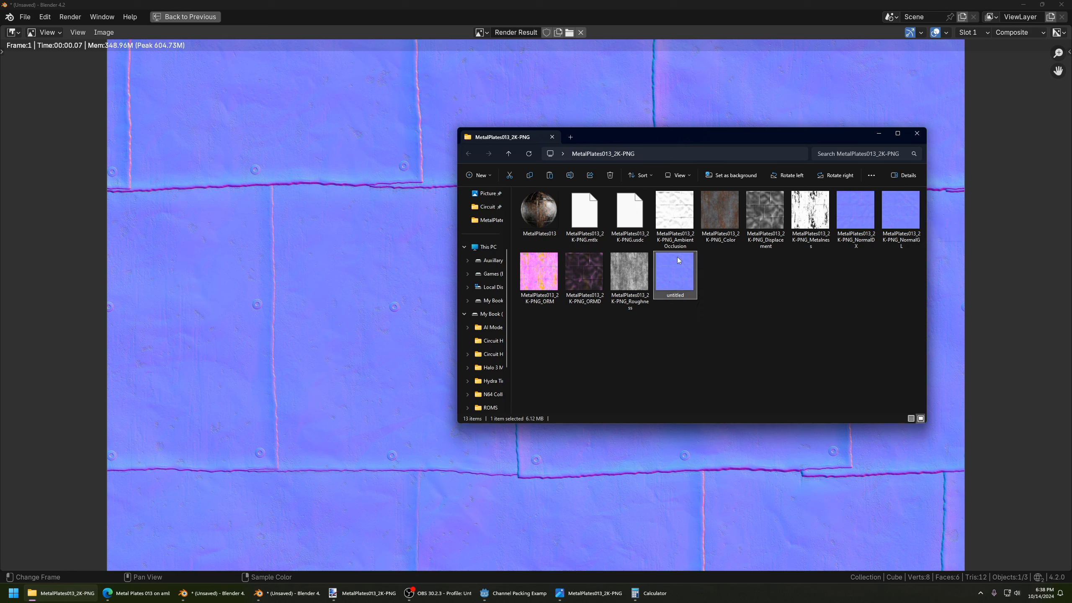
mouse_move(688, 275)
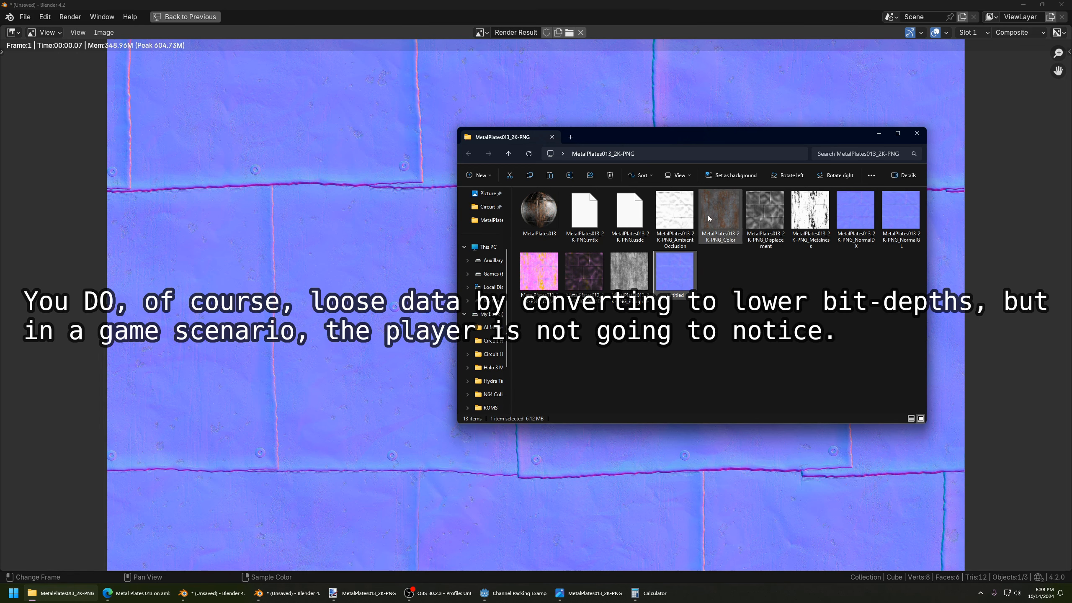
Back in the compositor, reconnect the Combine Color output to the Composite node and render the packed ORM map.
left_click(202, 19)
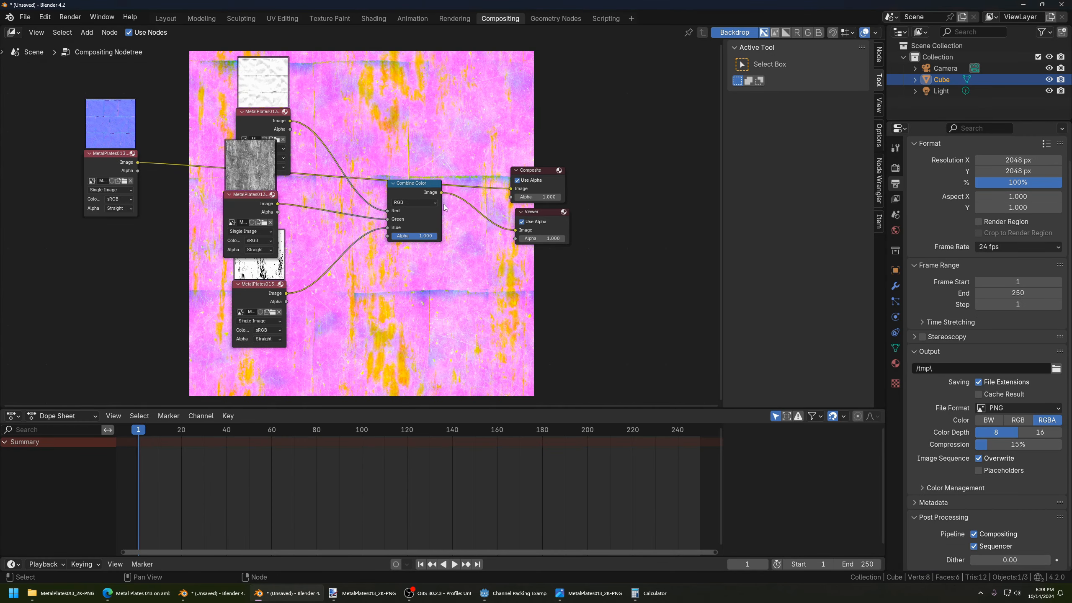
left_click_drag(441, 193, 511, 189)
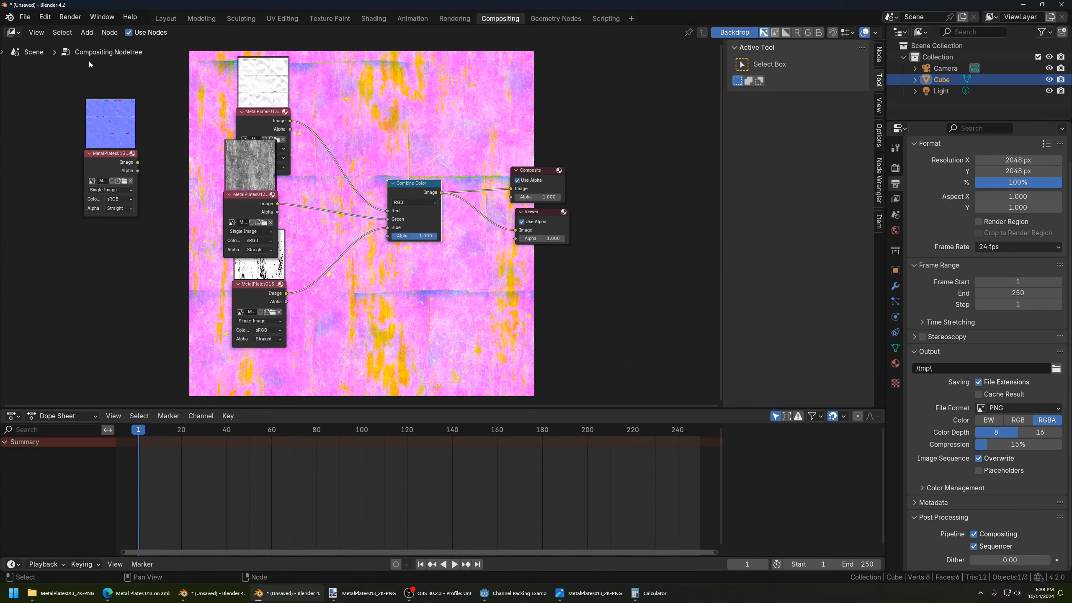
left_click(70, 17)
left_click(77, 30)
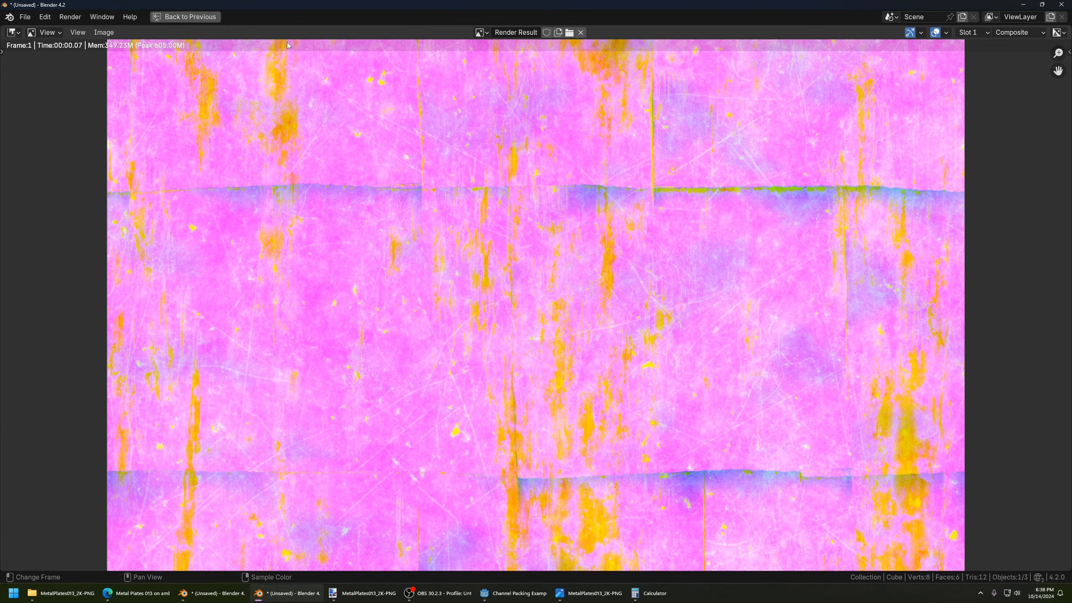
Set up saving the packed ORM render over MetalPlates013_2K-PNG_ORM.png as an RGB PNG with 100% compression.
left_click(104, 32)
left_click(123, 136)
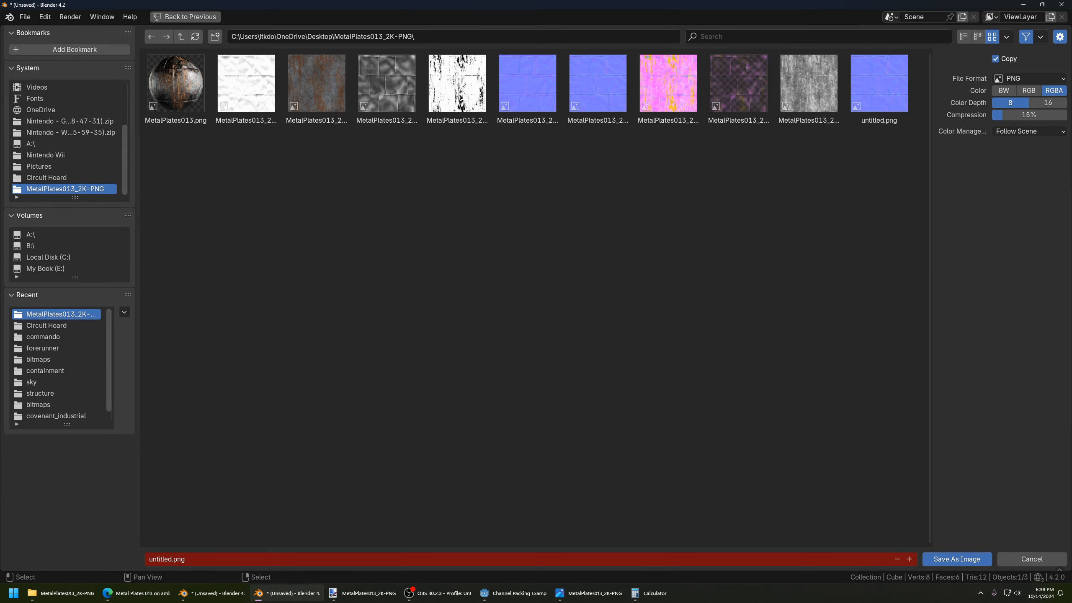
left_click(662, 109)
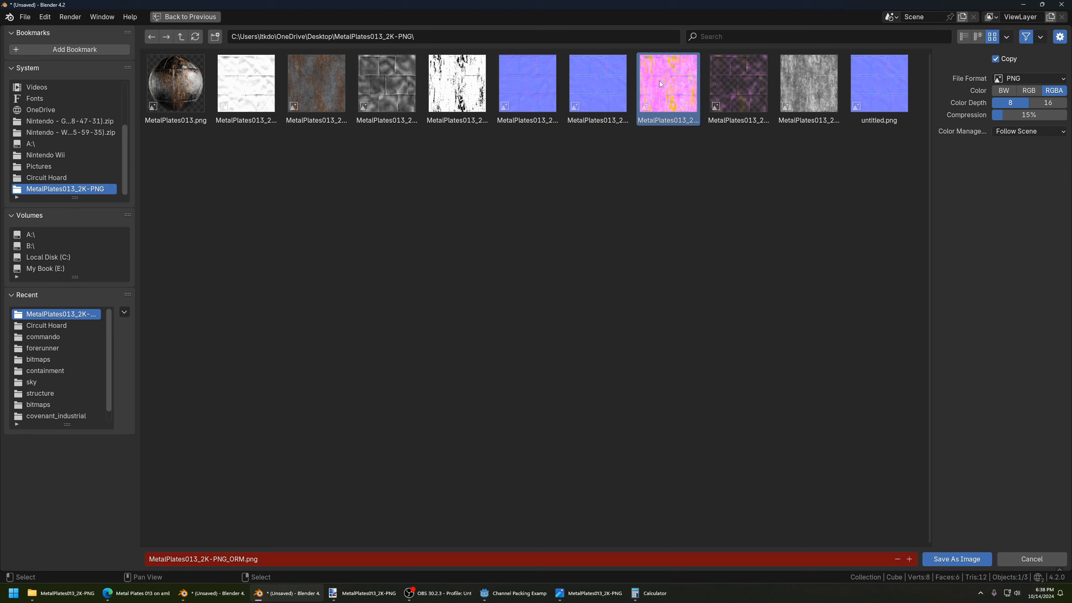
left_click(1027, 93)
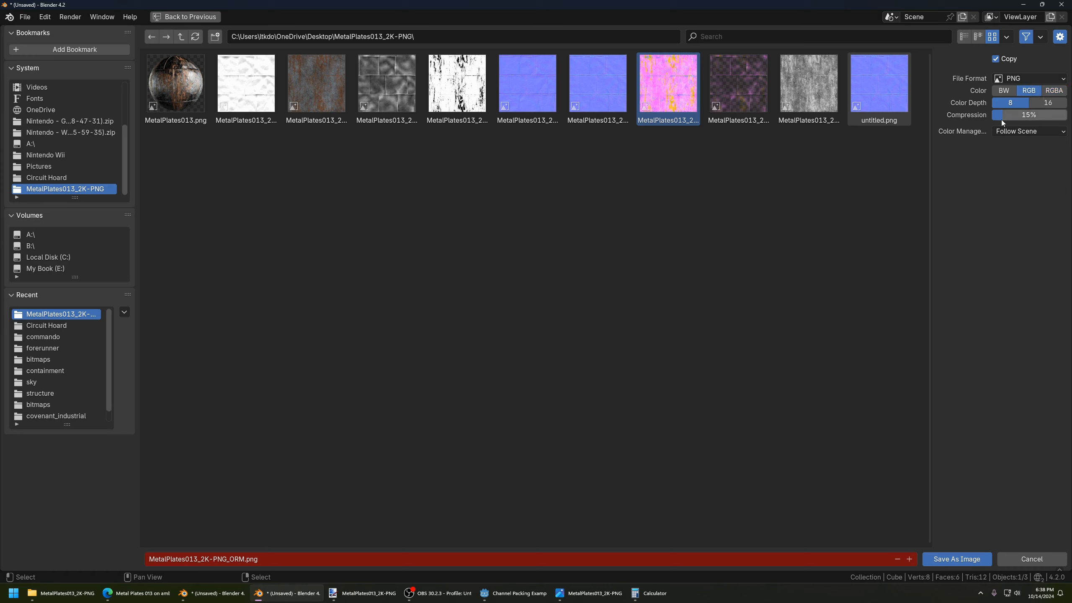
left_click_drag(1002, 119, 1065, 116)
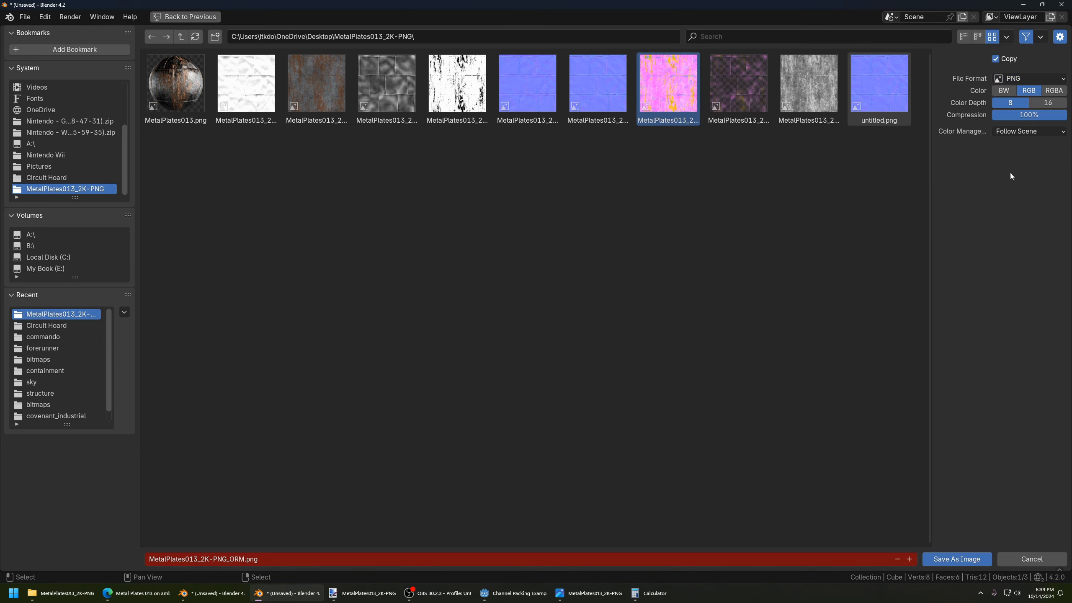
Try JPEG and WebP as the file format for the ORM image, and look at the ORMD file in File Explorer.
left_click(1037, 82)
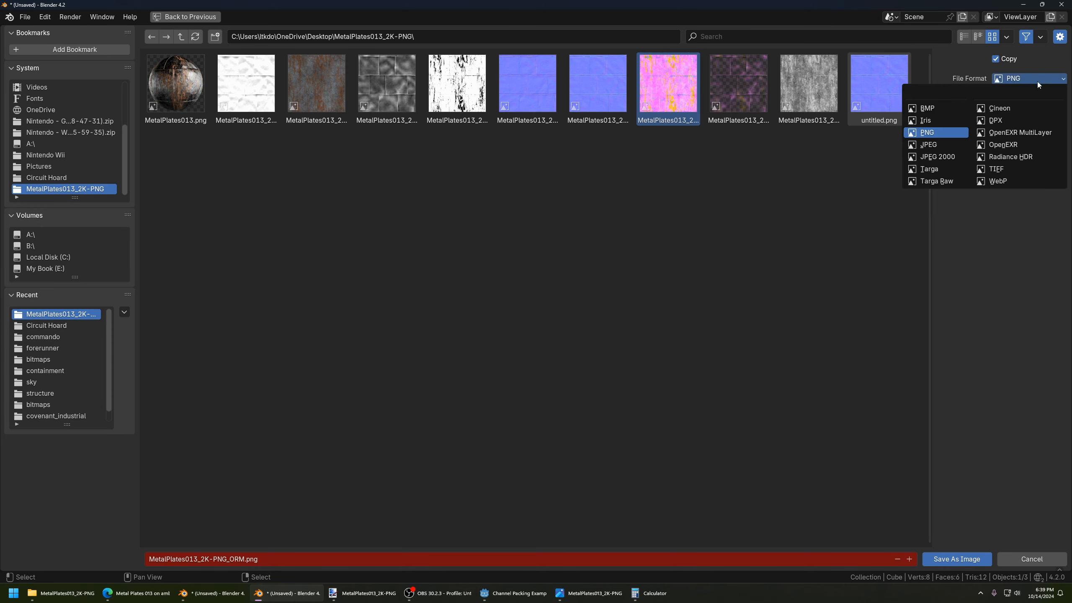
left_click(962, 143)
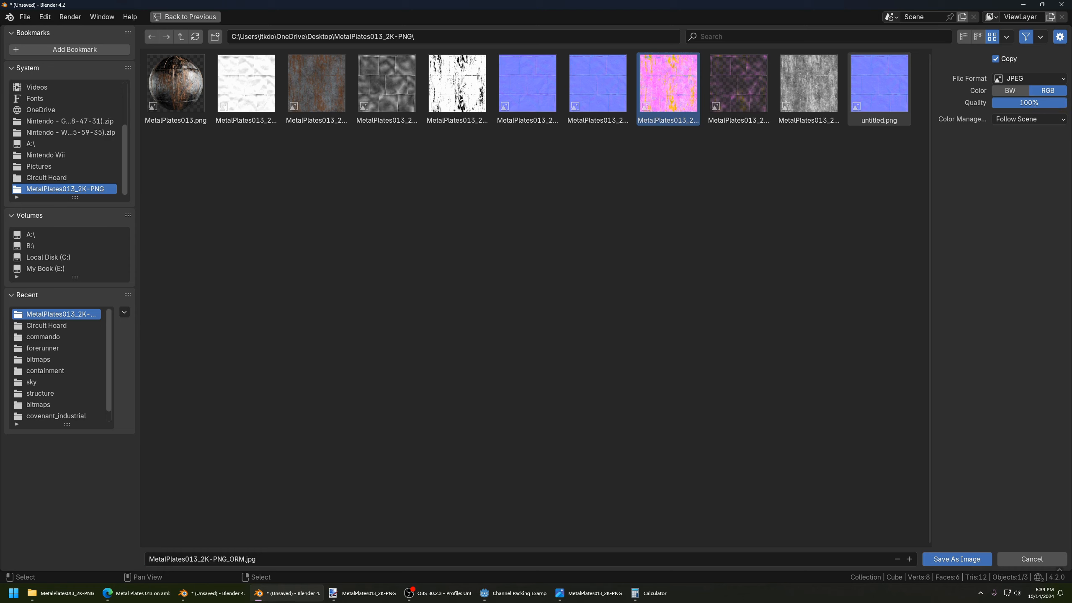
left_click(1036, 79)
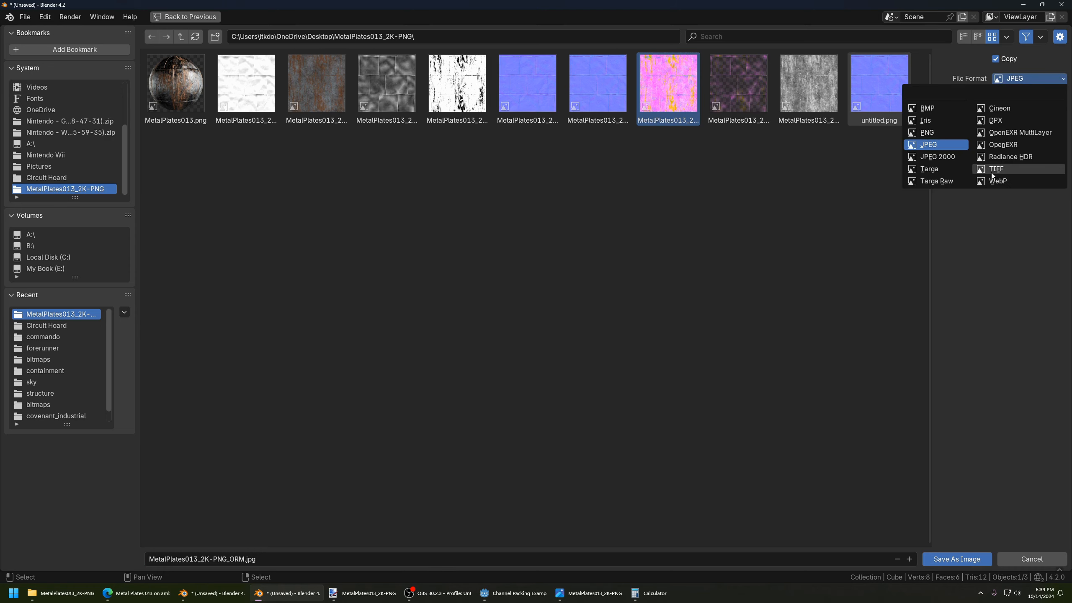
left_click(998, 181)
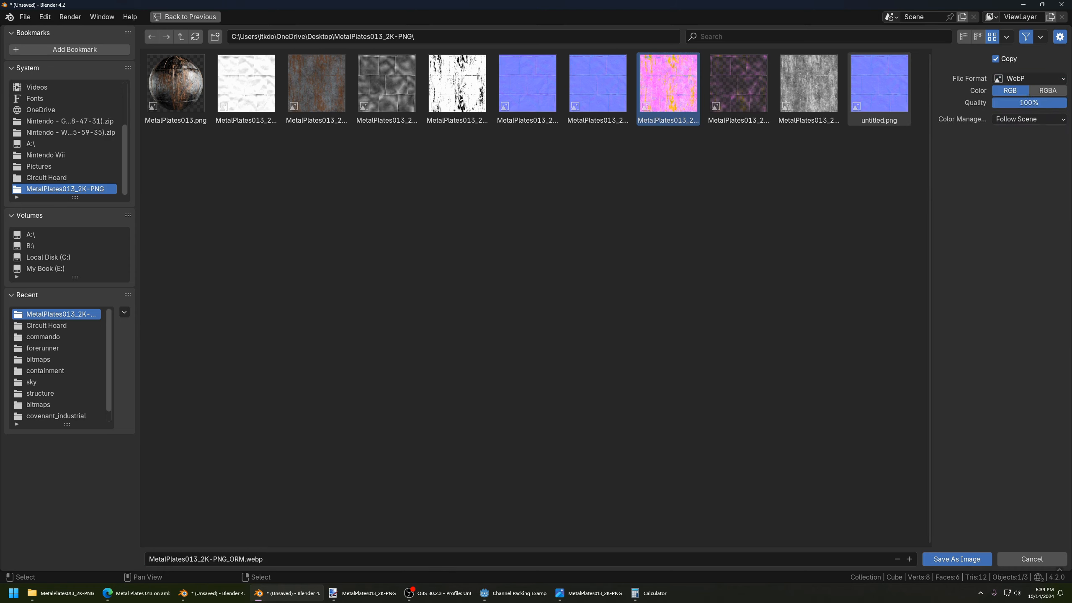
left_click(1022, 79)
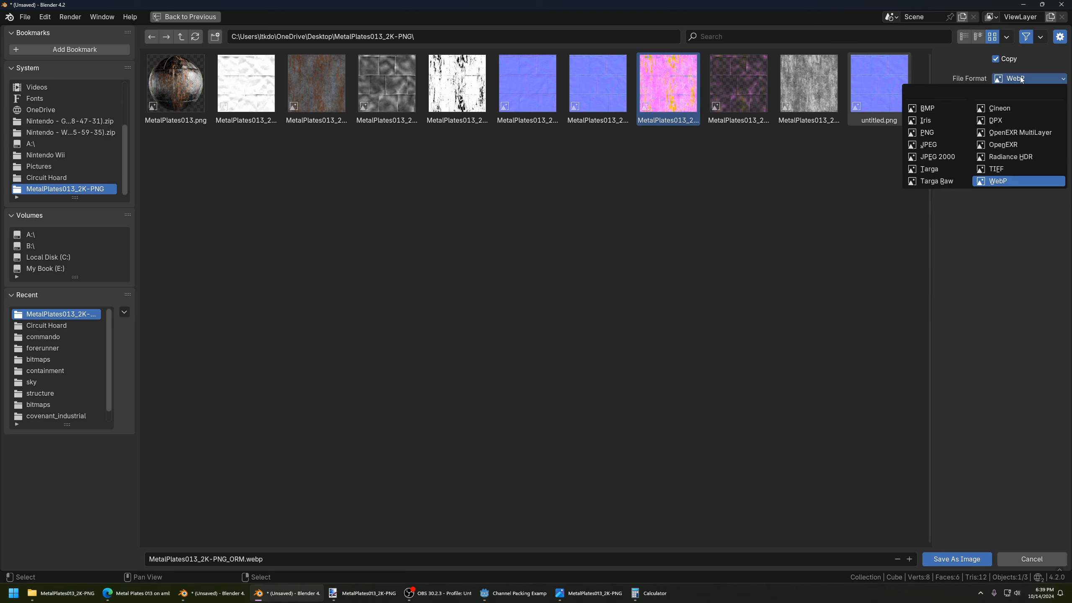
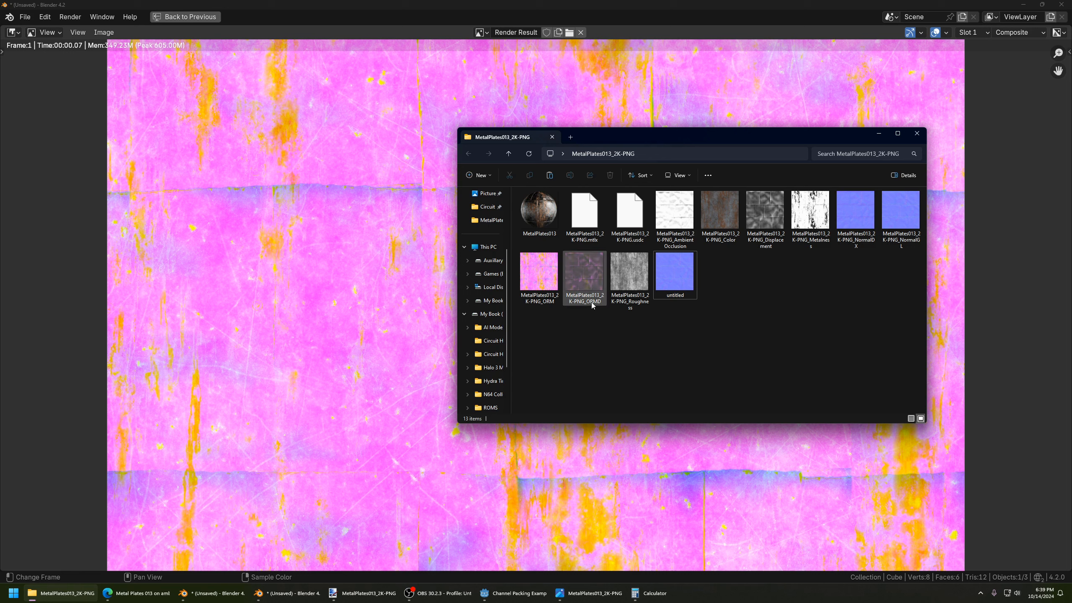
mouse_move(599, 304)
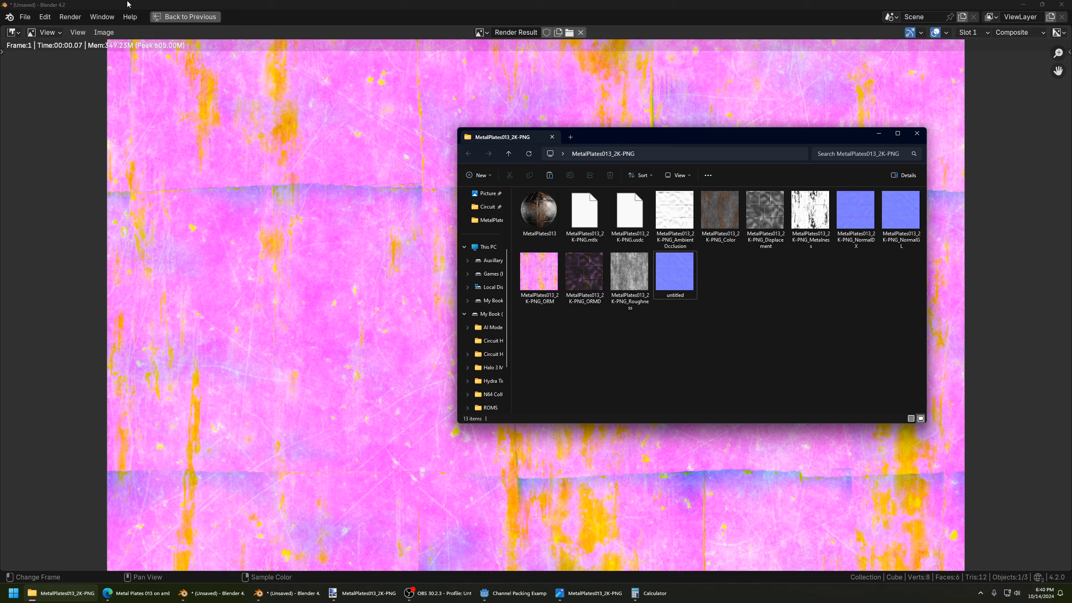
Return from the render view to the compositor and delete the unused normal map image node.
left_click(198, 17)
left_click(97, 157)
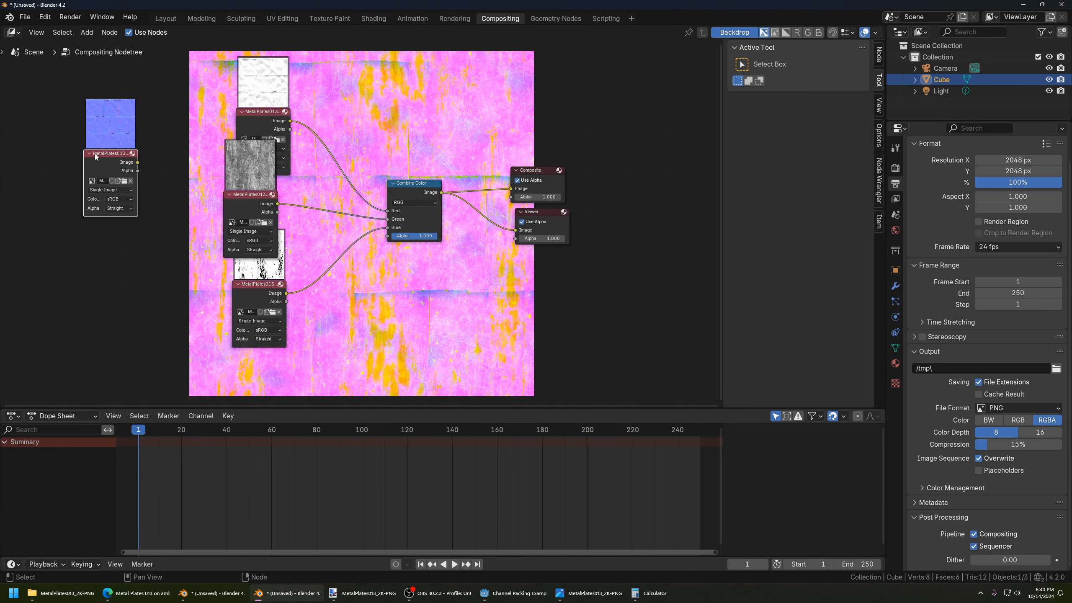
key("Delete")
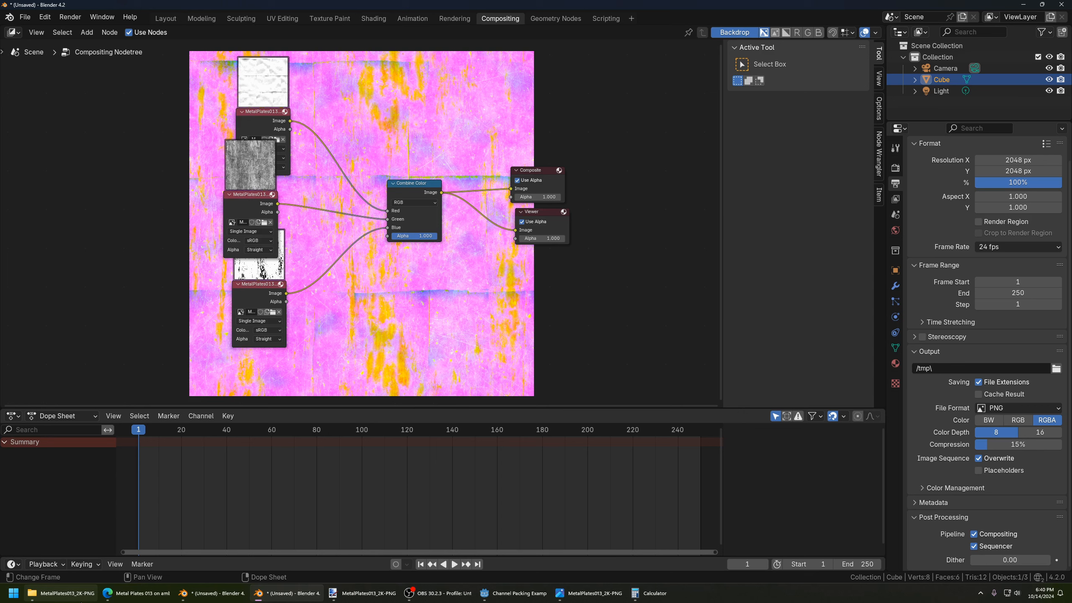
Bring in the Displacement map from File Explorer as an image node and link its Image output to Combine Color's Alpha input.
left_click(61, 593)
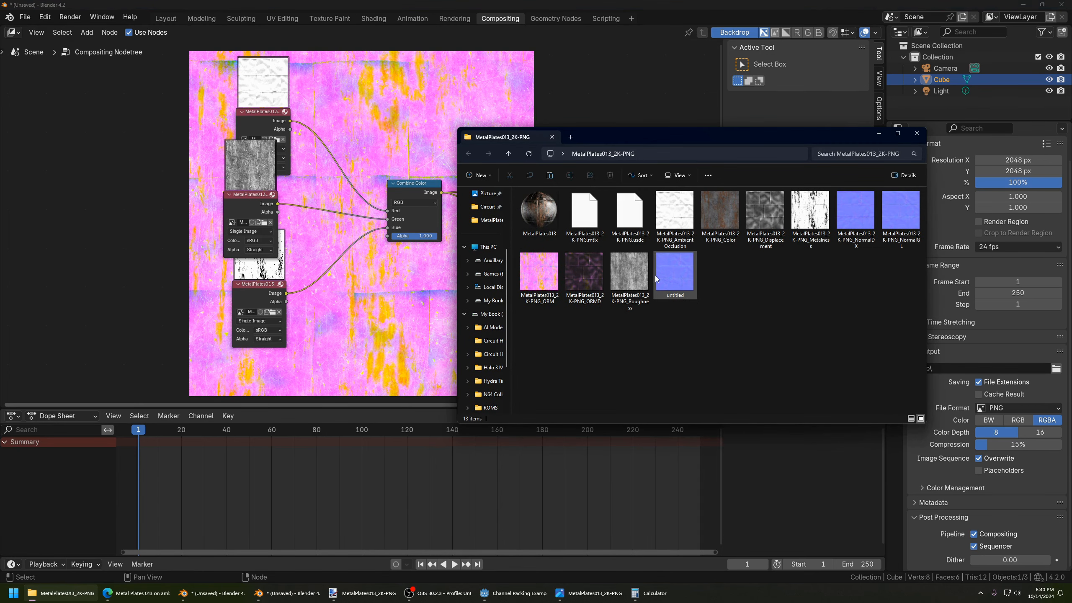
left_click(770, 221)
left_click_drag(756, 206, 210, 373)
scroll(270, 325, "up", 1)
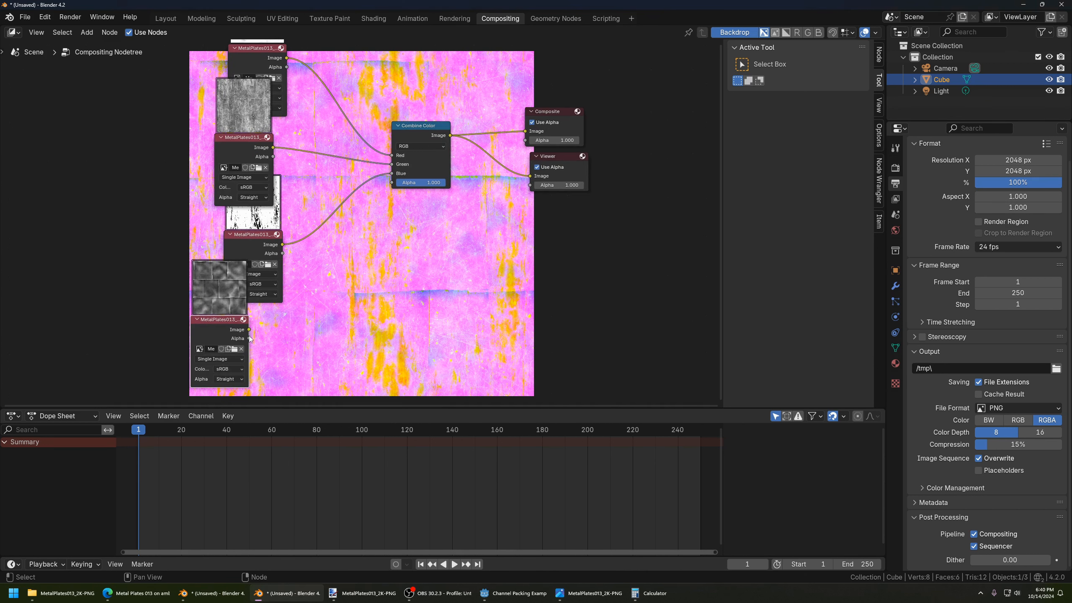
left_click_drag(248, 337, 392, 183)
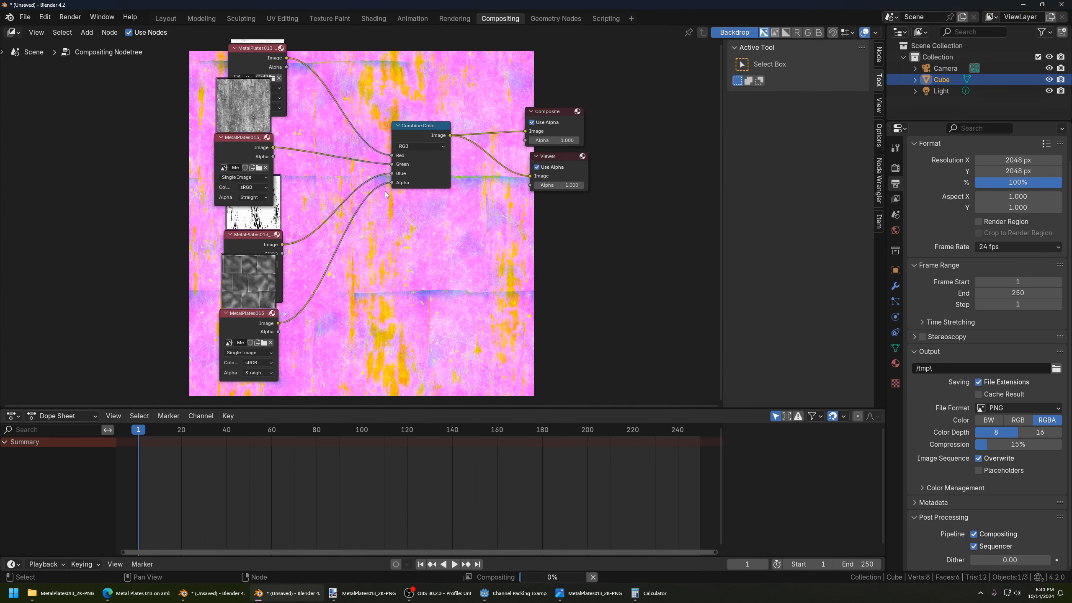
Render the four-channel ORMD map from the compositor.
middle_click_drag(486, 312, 453, 331)
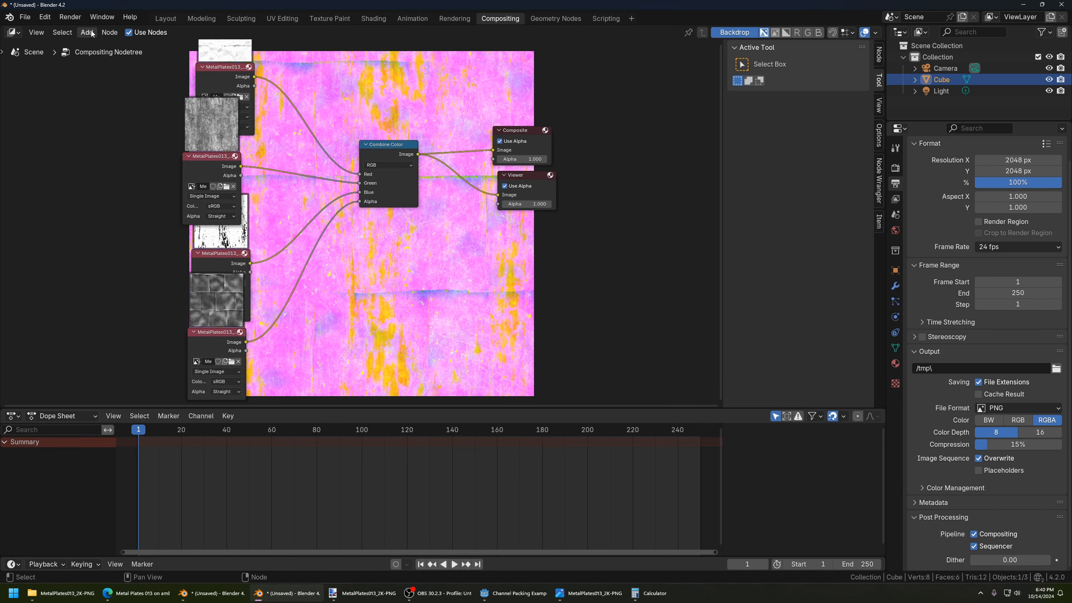
left_click(69, 20)
left_click(83, 31)
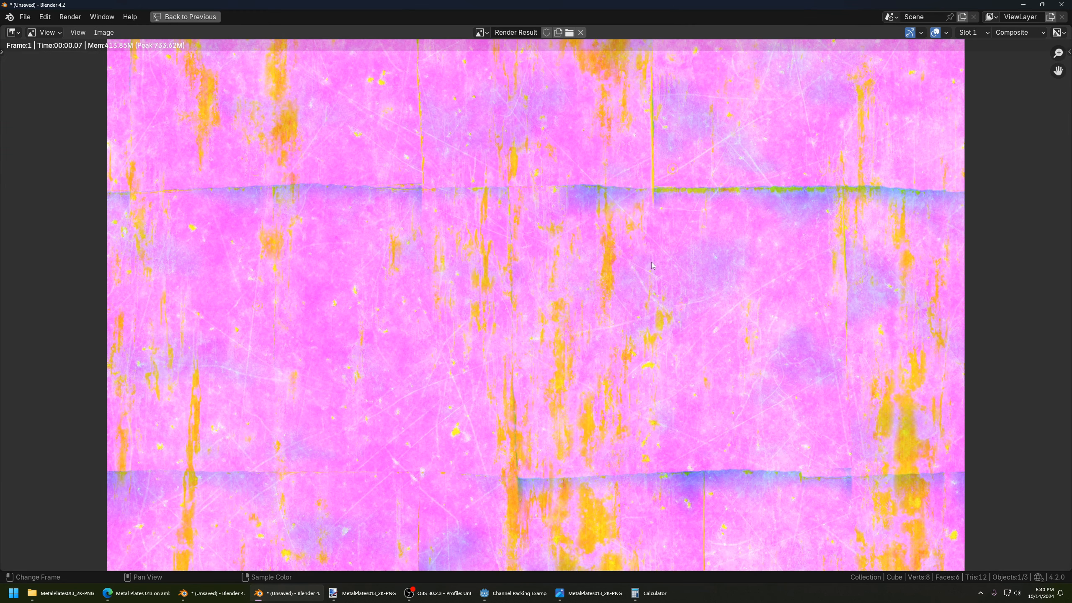
Inspect the render result's Color and Alpha channels separately, and restore the Color & Alpha display.
scroll(652, 262, "down", 2)
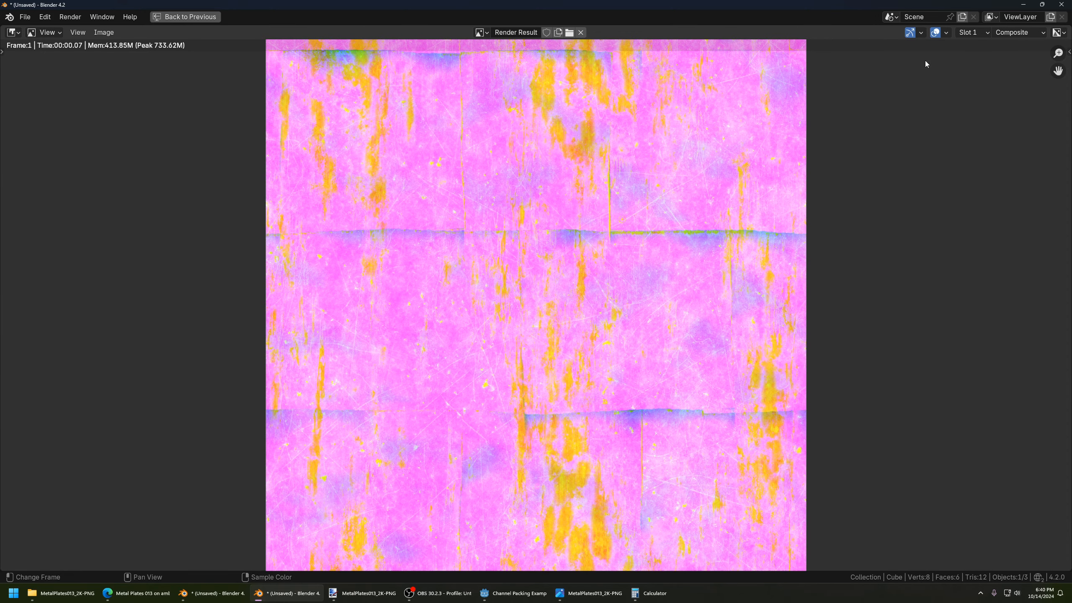
left_click(1059, 35)
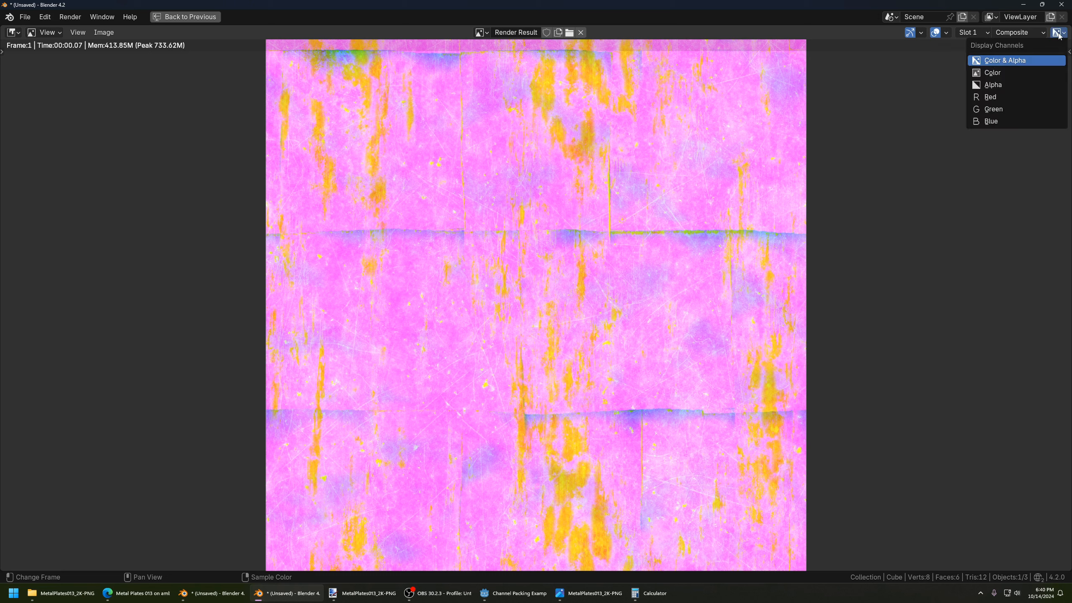
left_click(1033, 72)
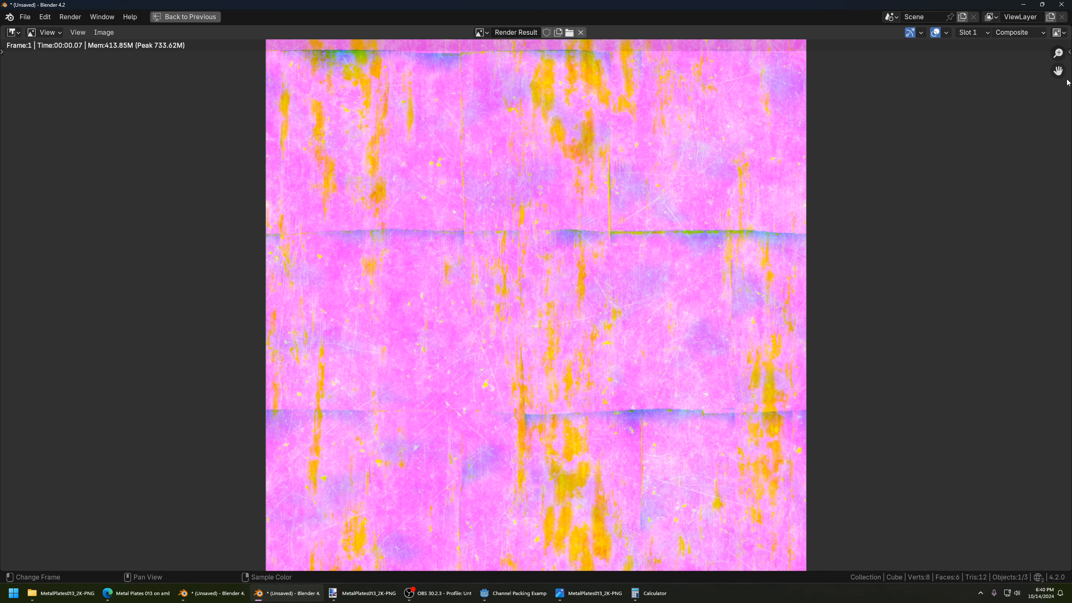
left_click(1060, 33)
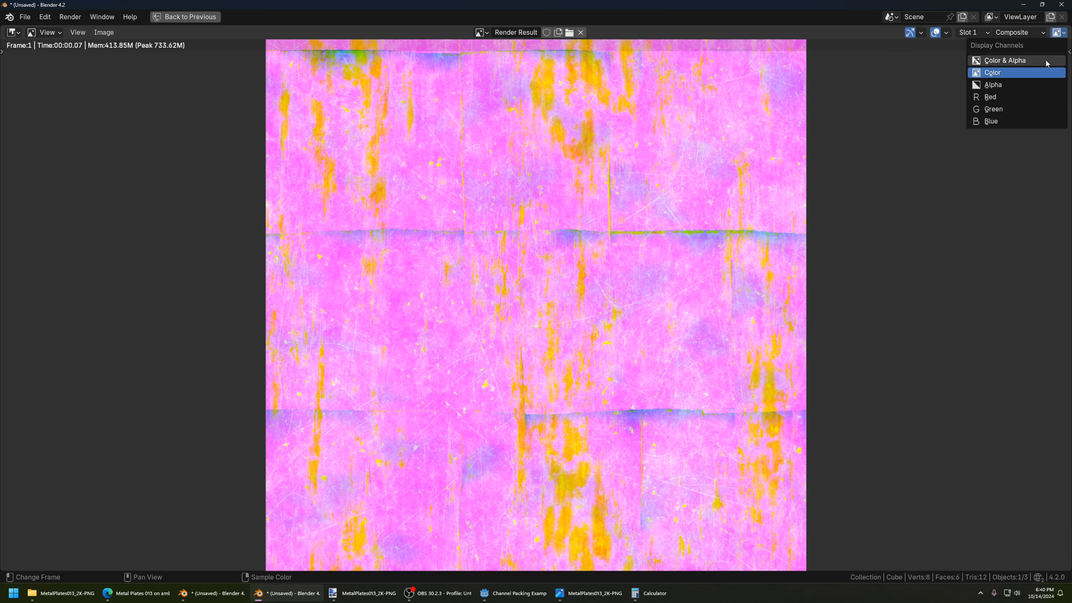
left_click(1016, 86)
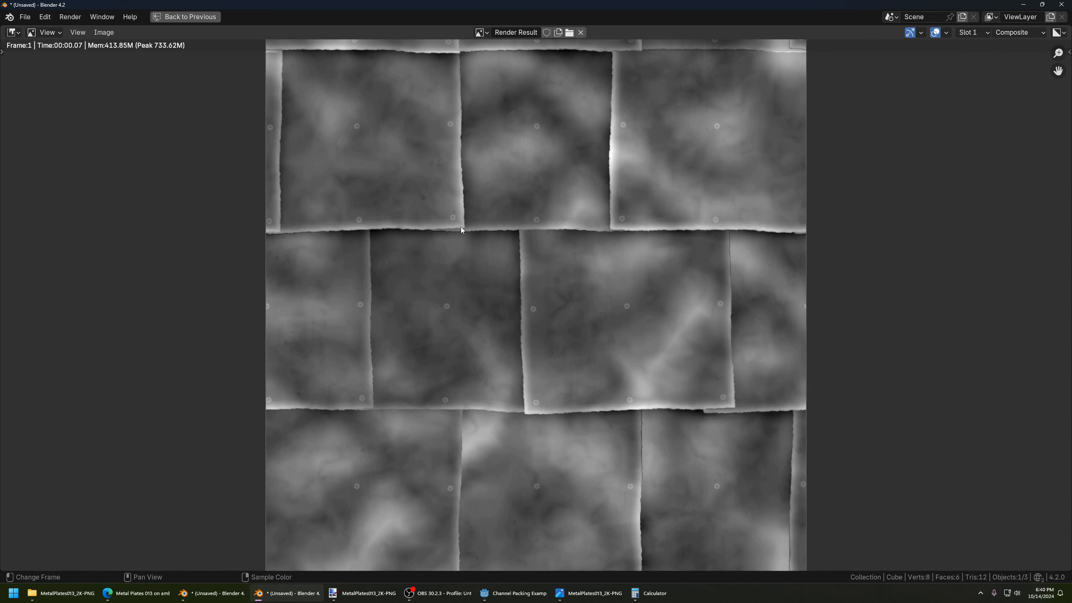
left_click(1060, 33)
left_click(1026, 60)
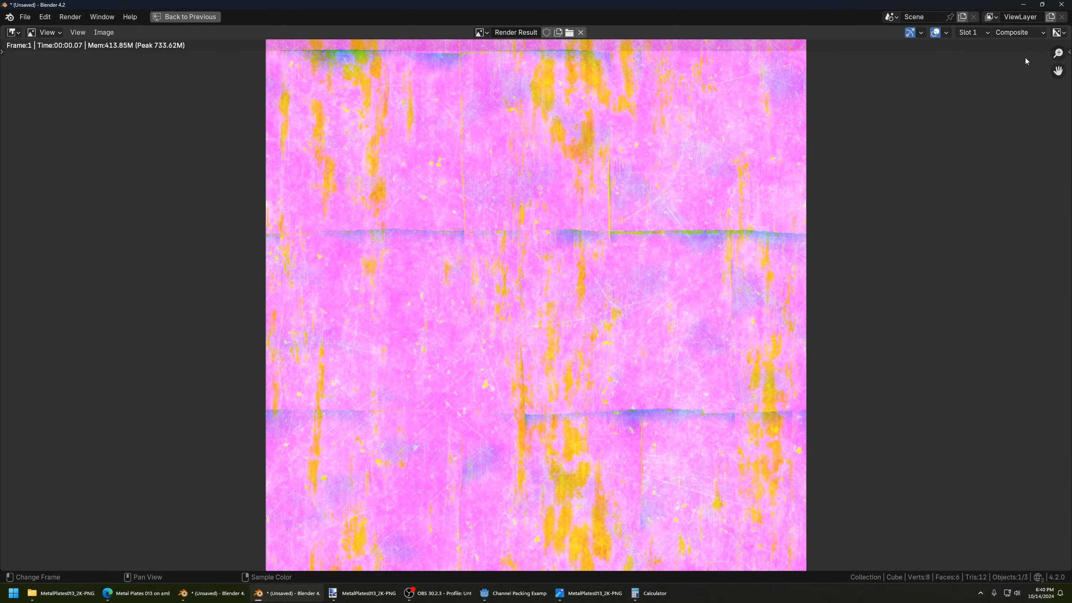
Save a copy of the render over MetalPlates013_2K-PNG_ORMD.png as an 8-bit RGBA PNG with 100% compression.
left_click(104, 32)
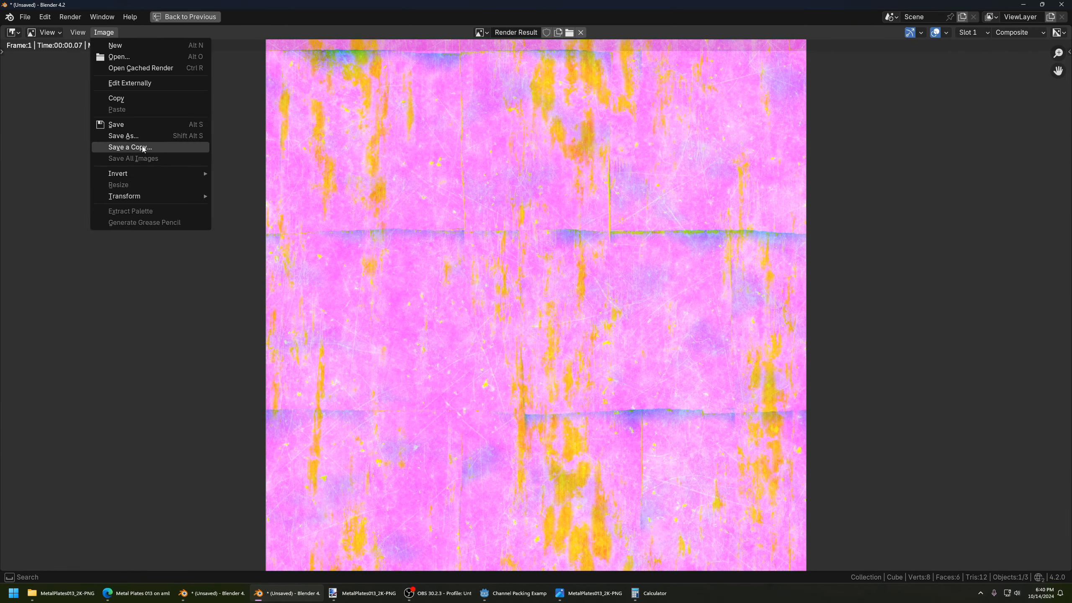
left_click(123, 147)
left_click(738, 84)
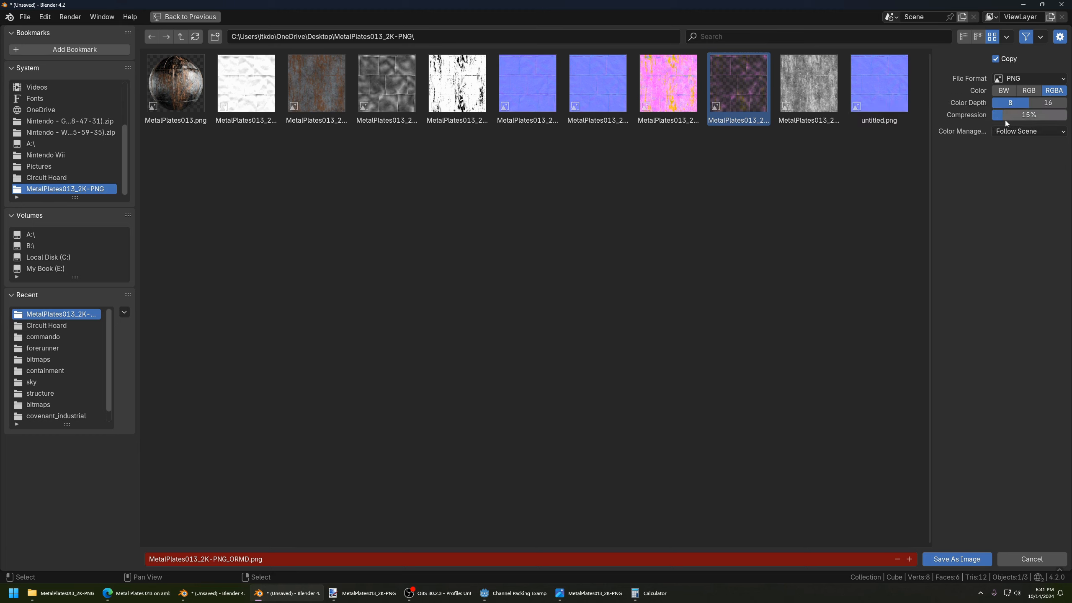
left_click_drag(1011, 114, 1067, 115)
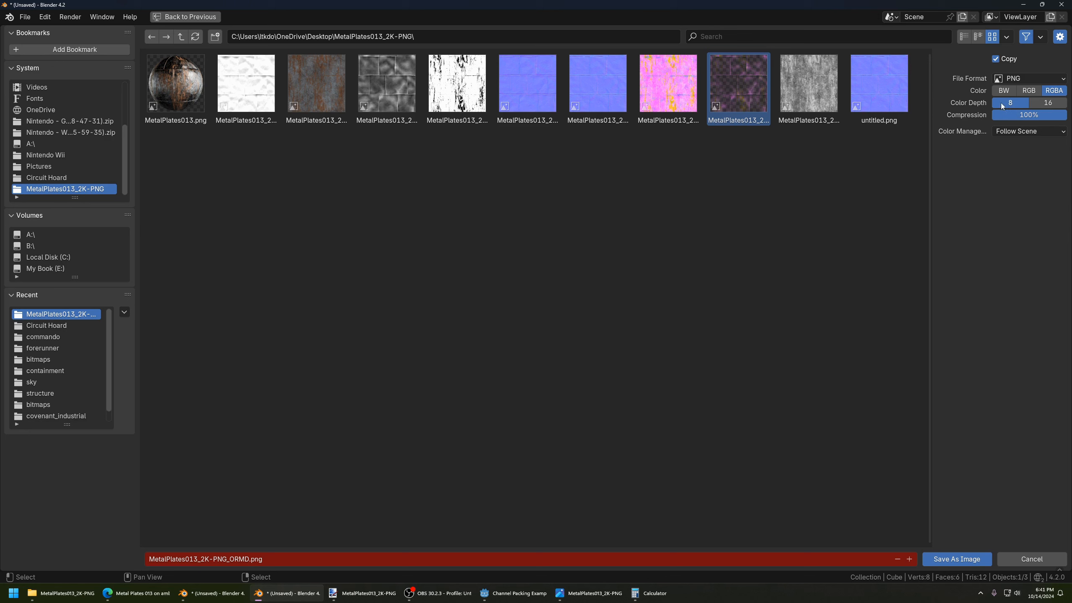
left_click(967, 561)
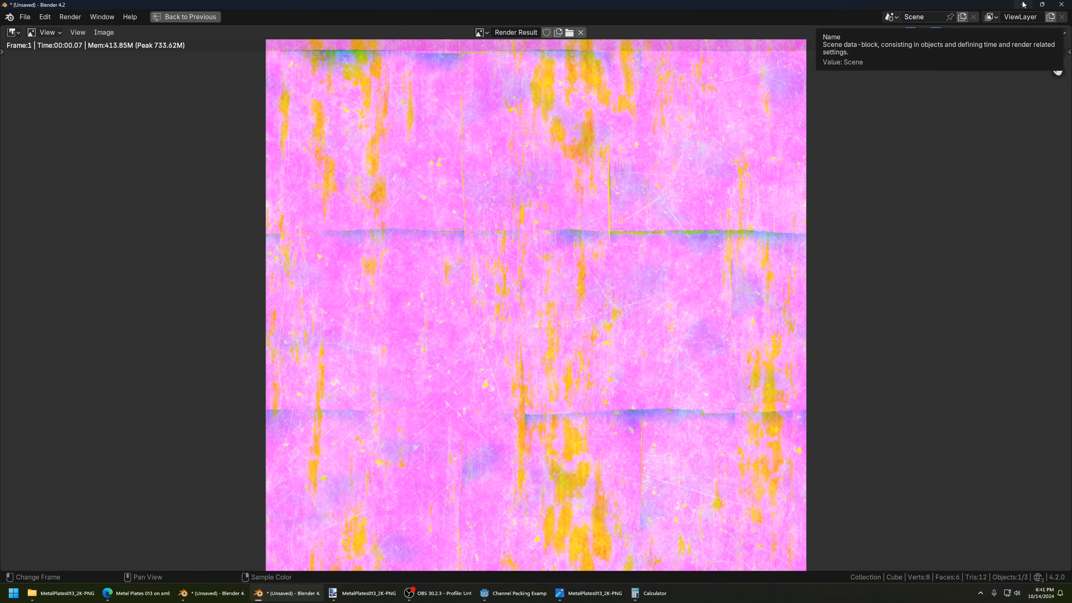
Minimize the render window and compare the file sizes of the ORMD and ORM textures in File Explorer.
left_click(1023, 5)
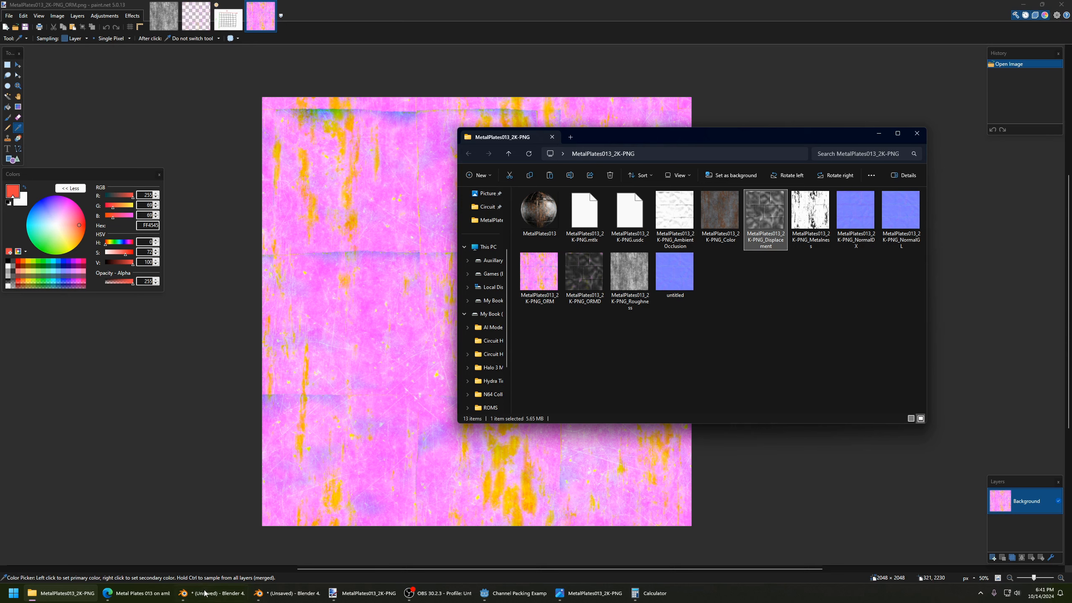
left_click(578, 265)
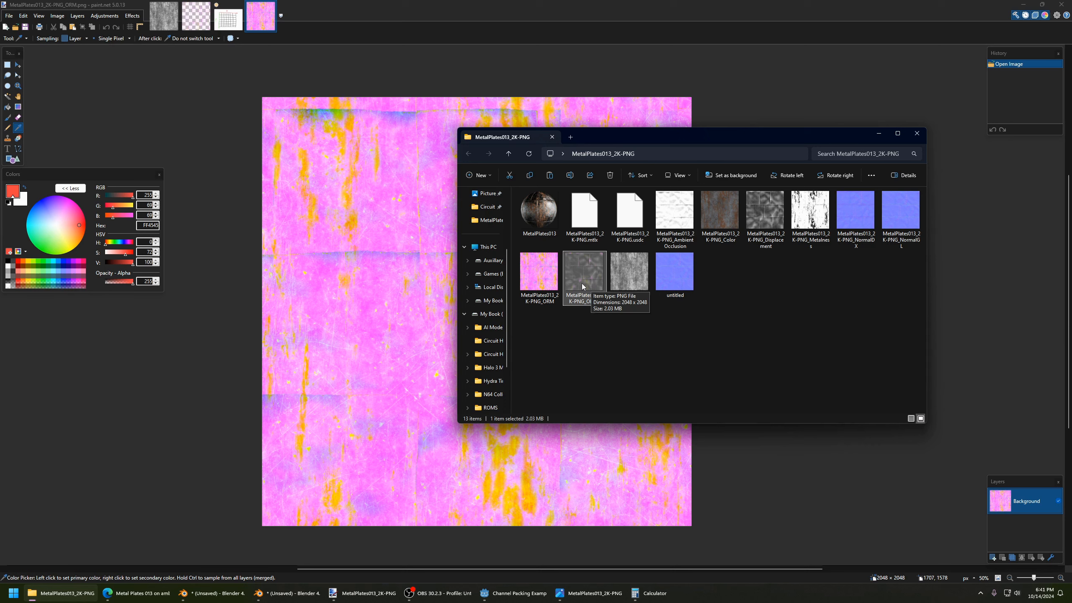
left_click(538, 284)
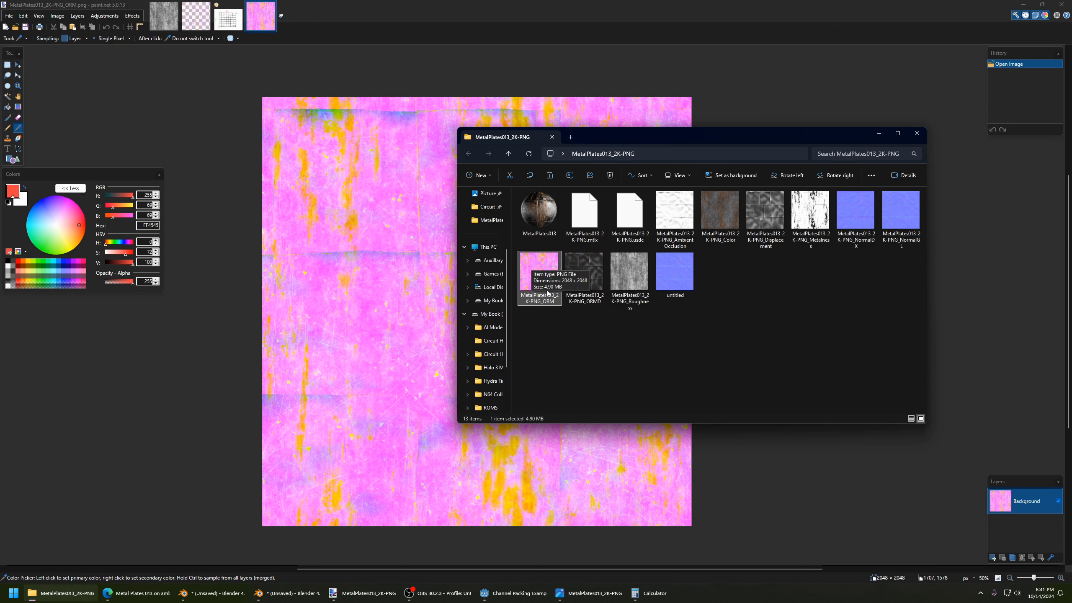
mouse_move(592, 304)
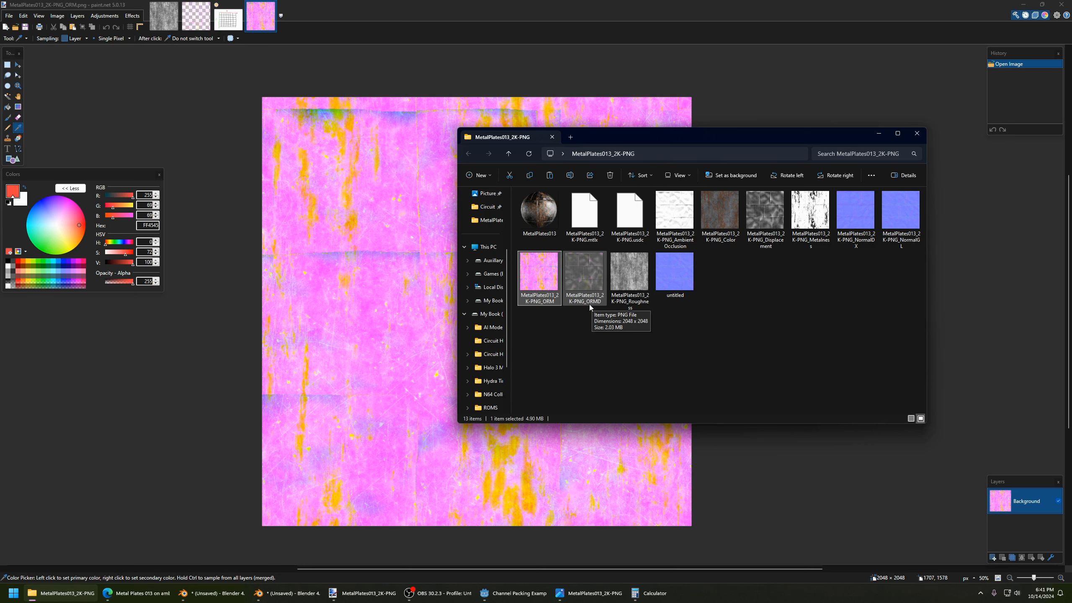
left_click(588, 281)
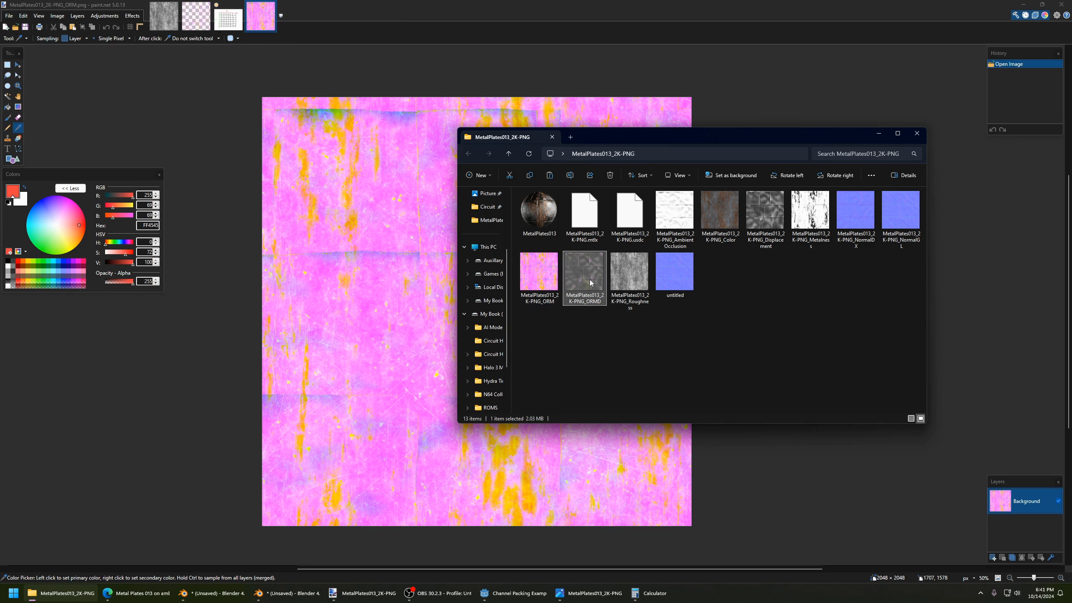
mouse_move(590, 282)
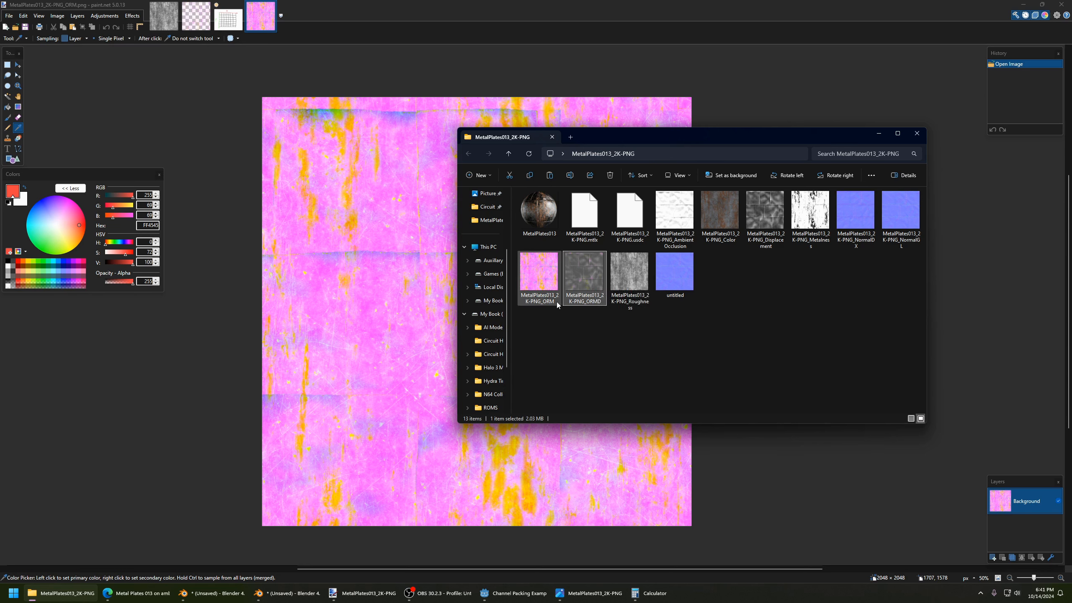
left_click(619, 357)
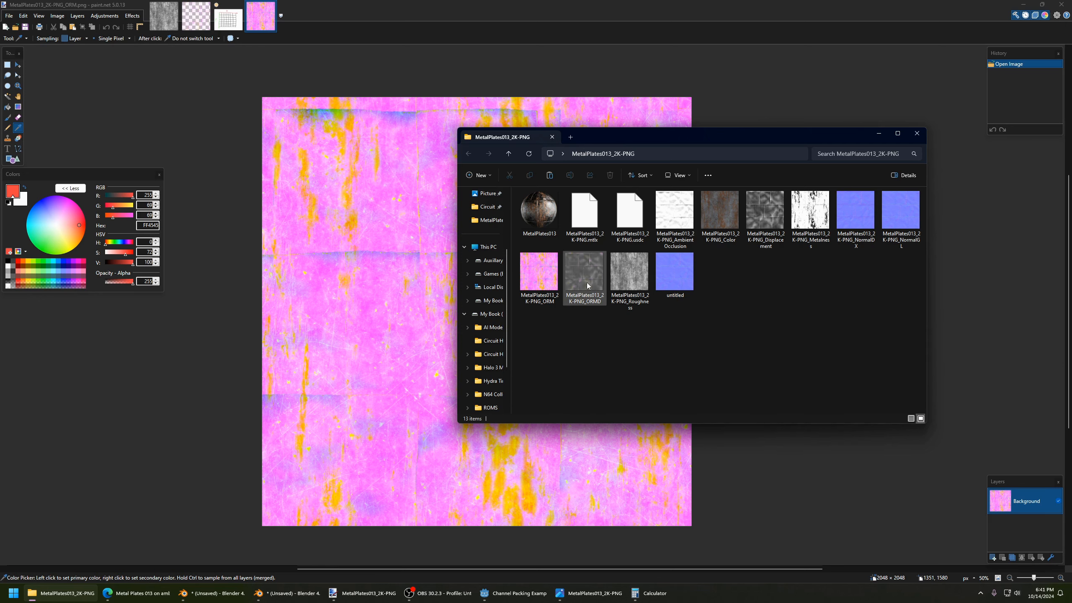
Switch to Blender, return from the render to the compositor, and nudge the displacement image node slightly down.
left_click(280, 593)
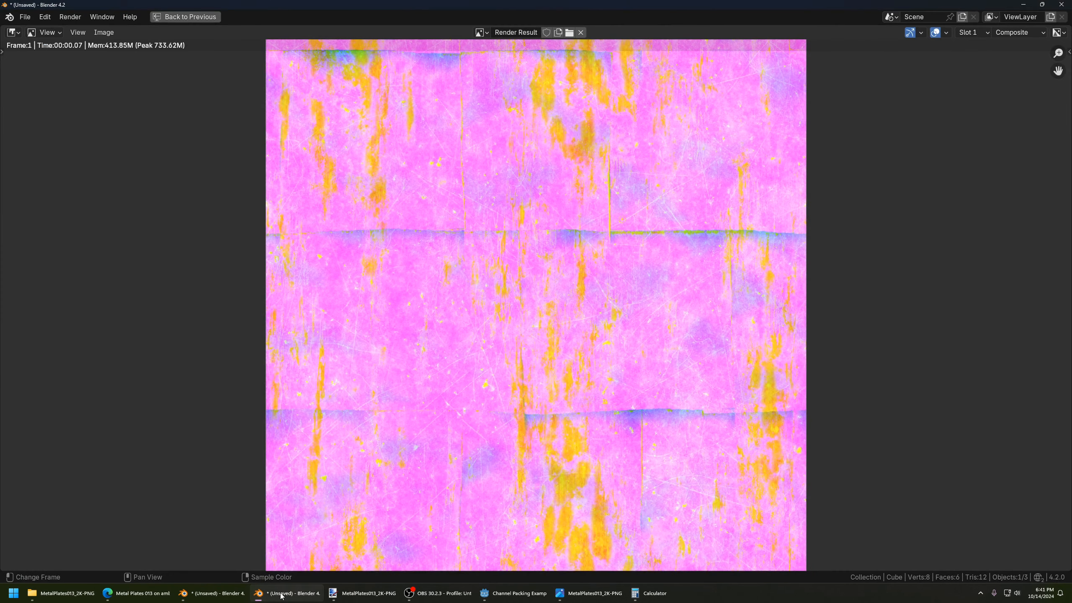
left_click(190, 17)
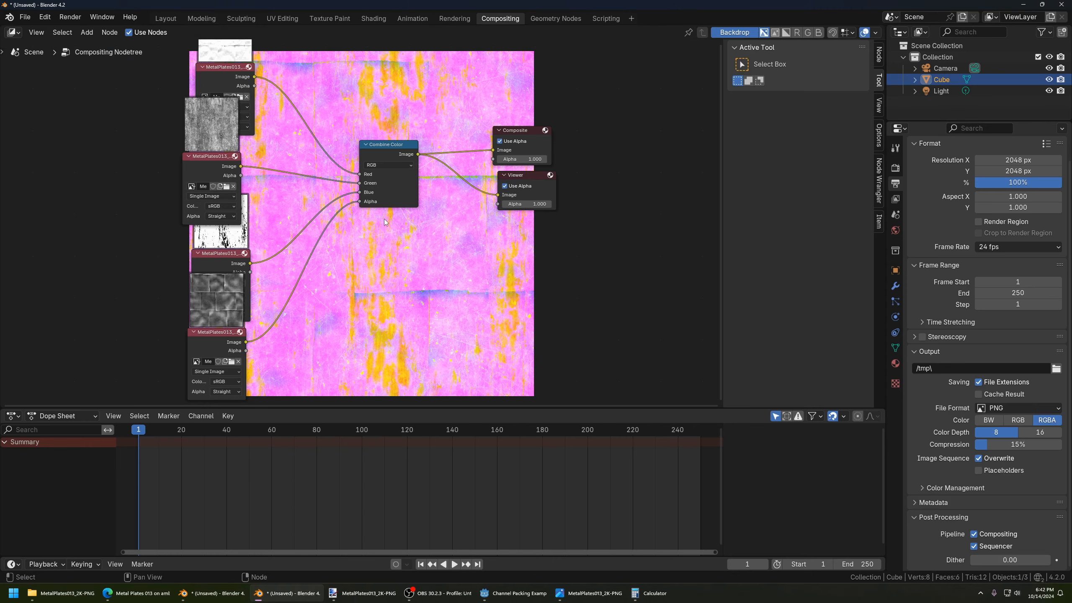
left_click_drag(217, 332, 218, 337)
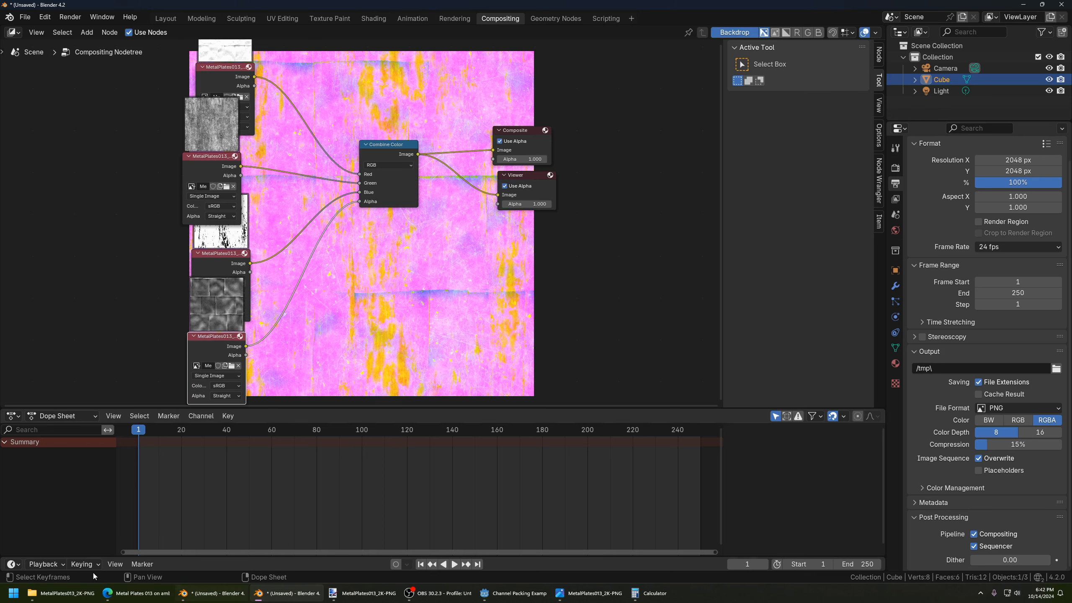
Switch to paint.net and close all the open images.
left_click(61, 594)
right_click(593, 275)
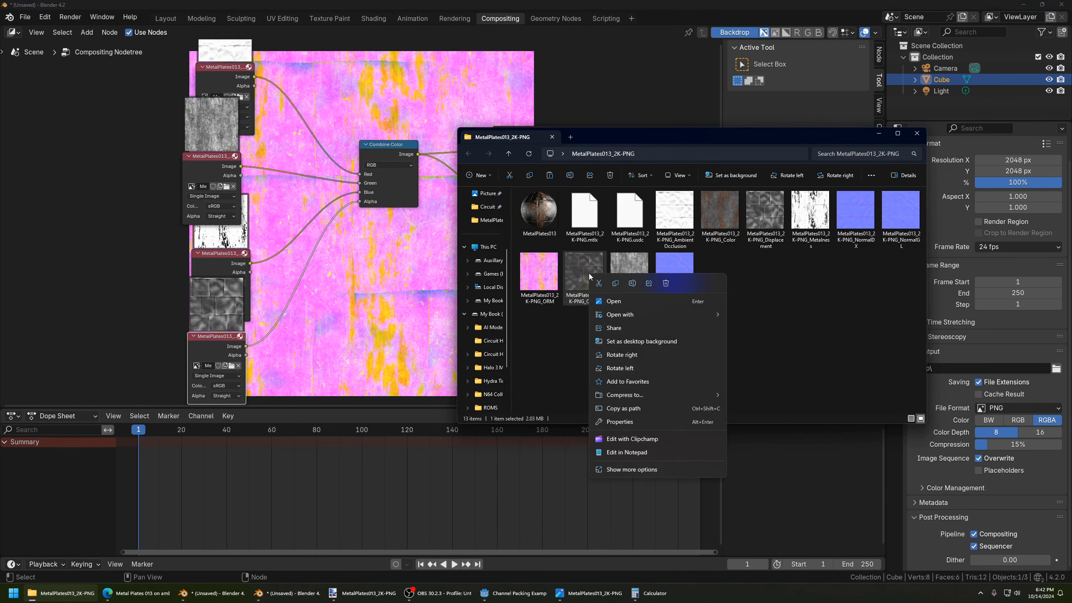
left_click(341, 593)
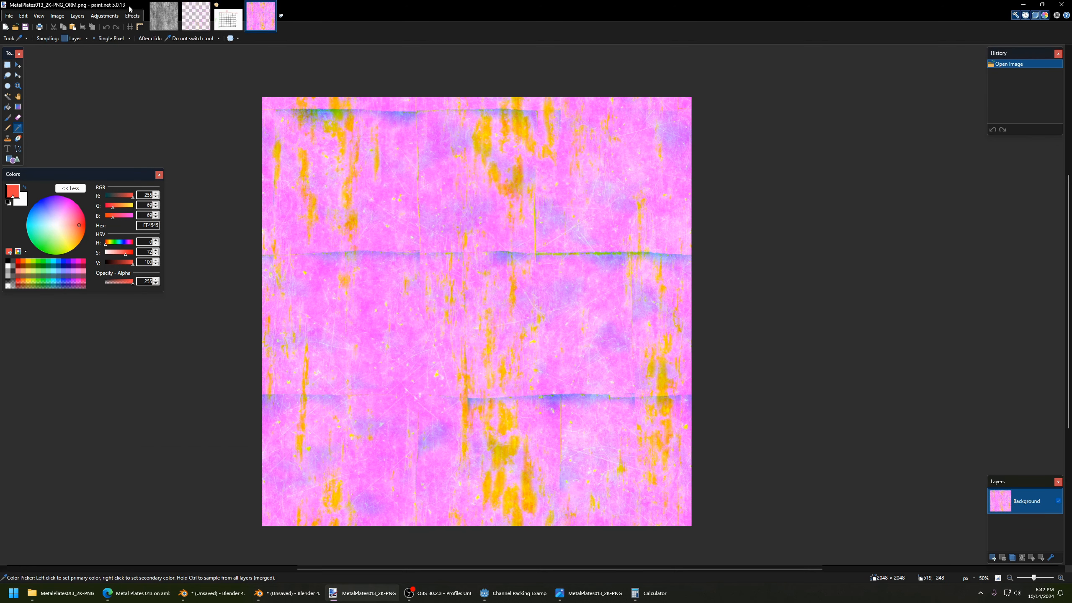
left_click(194, 5)
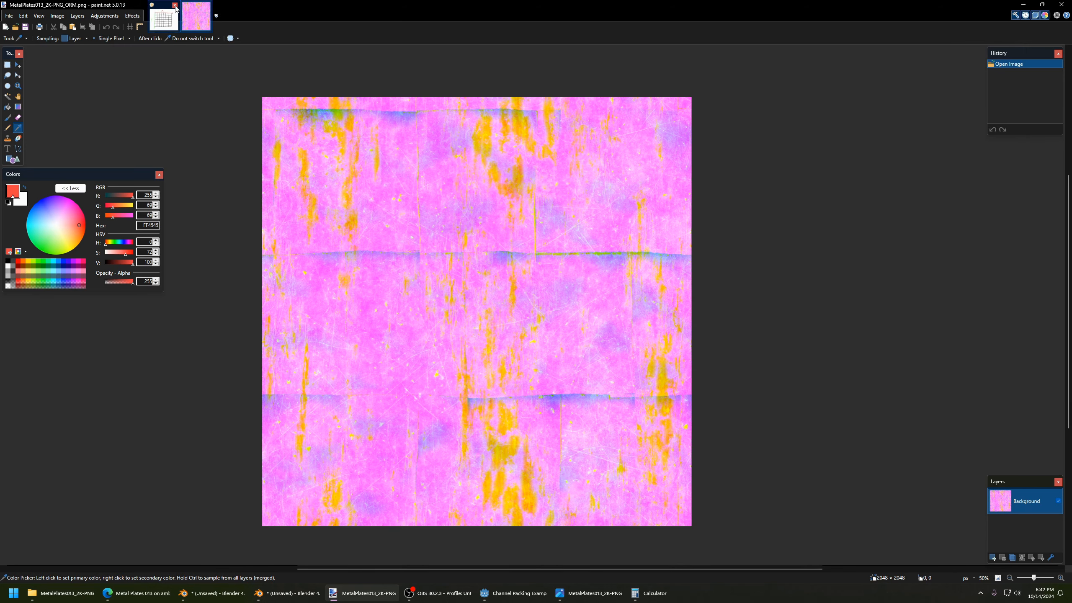
left_click(174, 5)
left_click(584, 347)
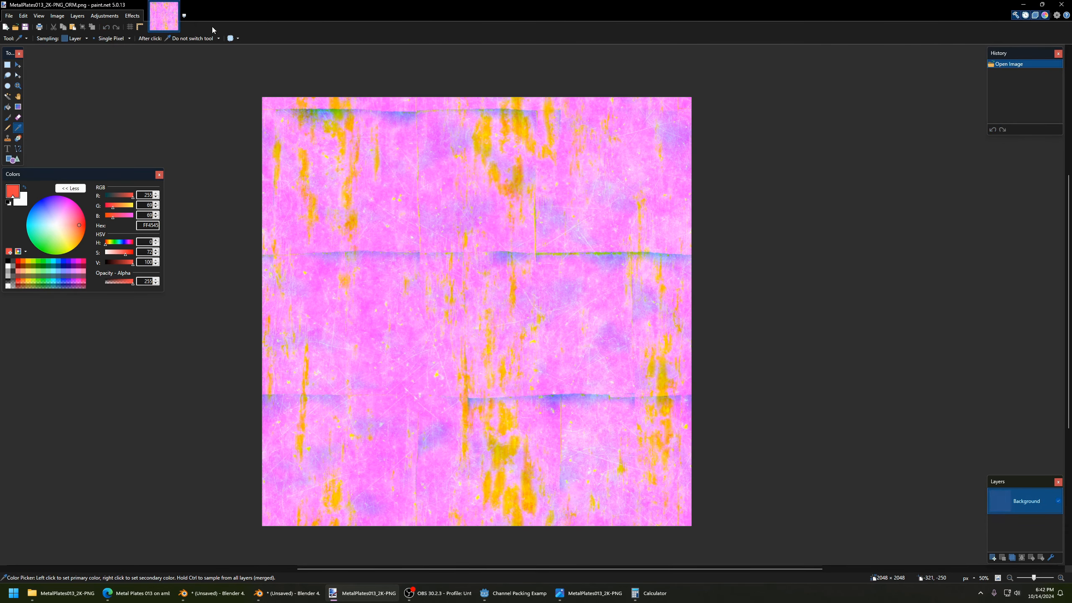
left_click(175, 6)
Open the MetalPlates013_2K-PNG_ORMD texture from File Explorer in paint.net.
left_click(61, 593)
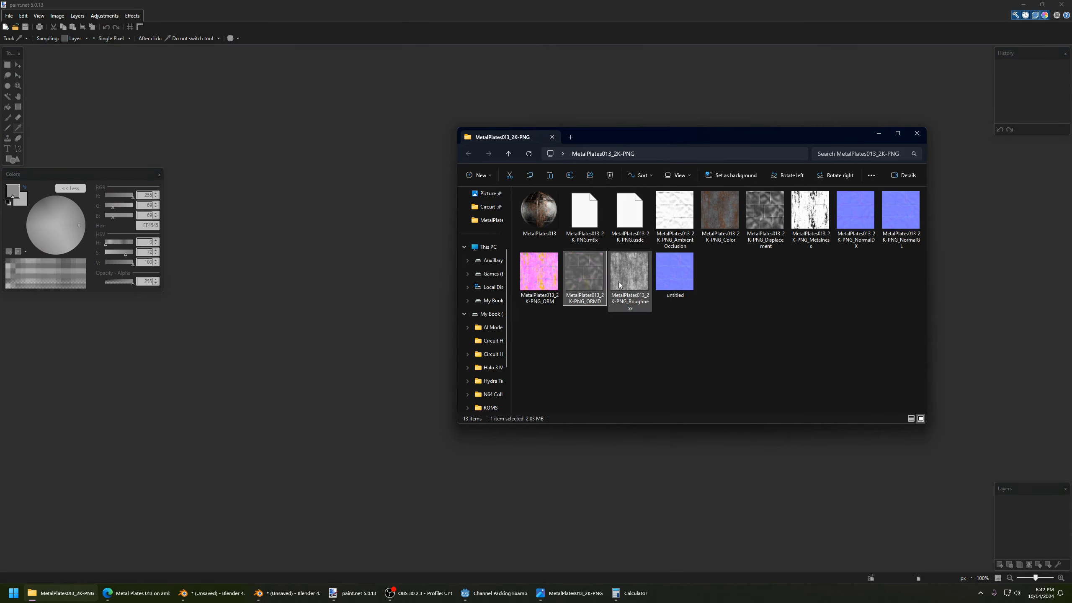
right_click(586, 275)
mouse_move(644, 316)
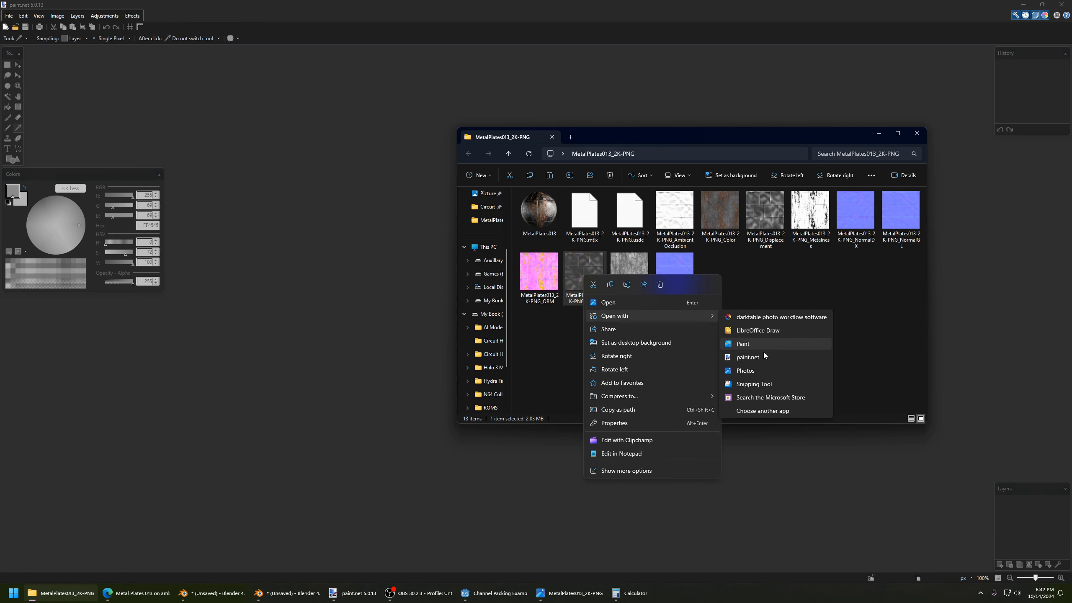
left_click(769, 358)
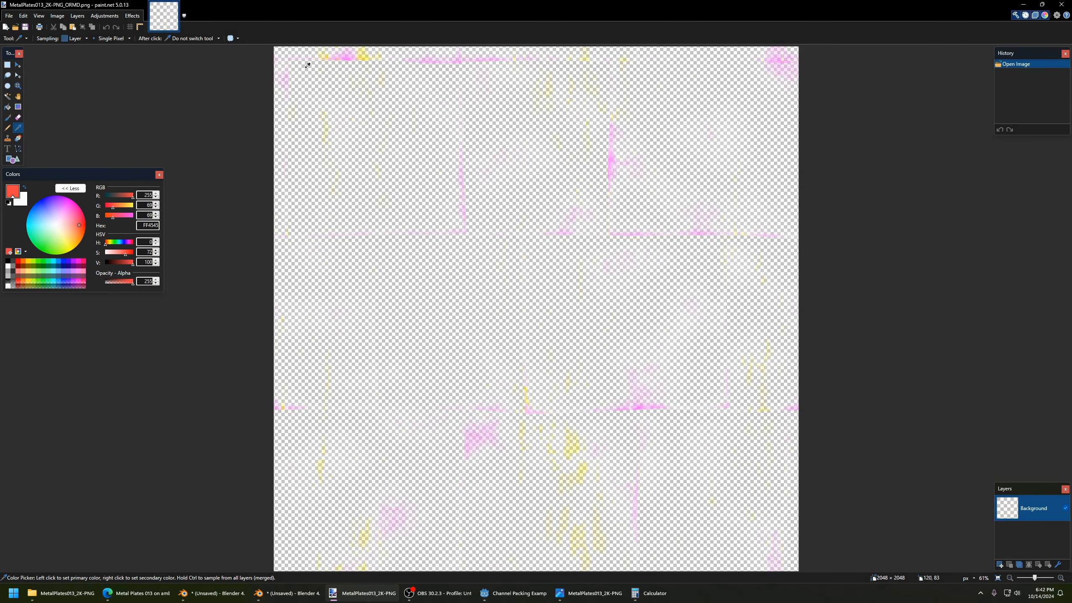
Sample the yellow patches near the ORMD image's upper edge with the Color Picker to examine their RGB and opacity values.
left_click(325, 55)
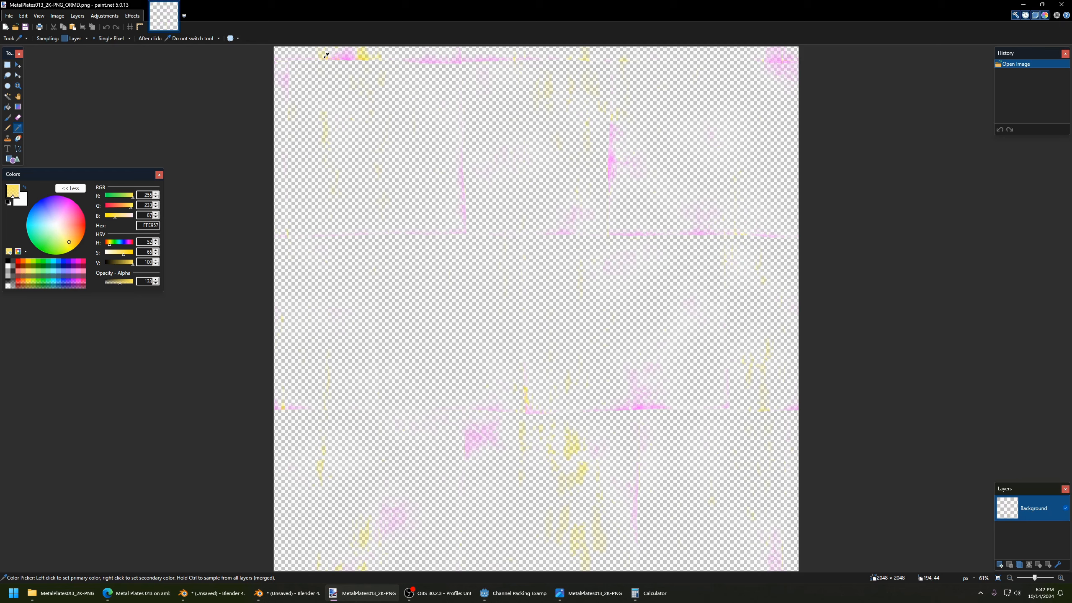
left_click(17, 86)
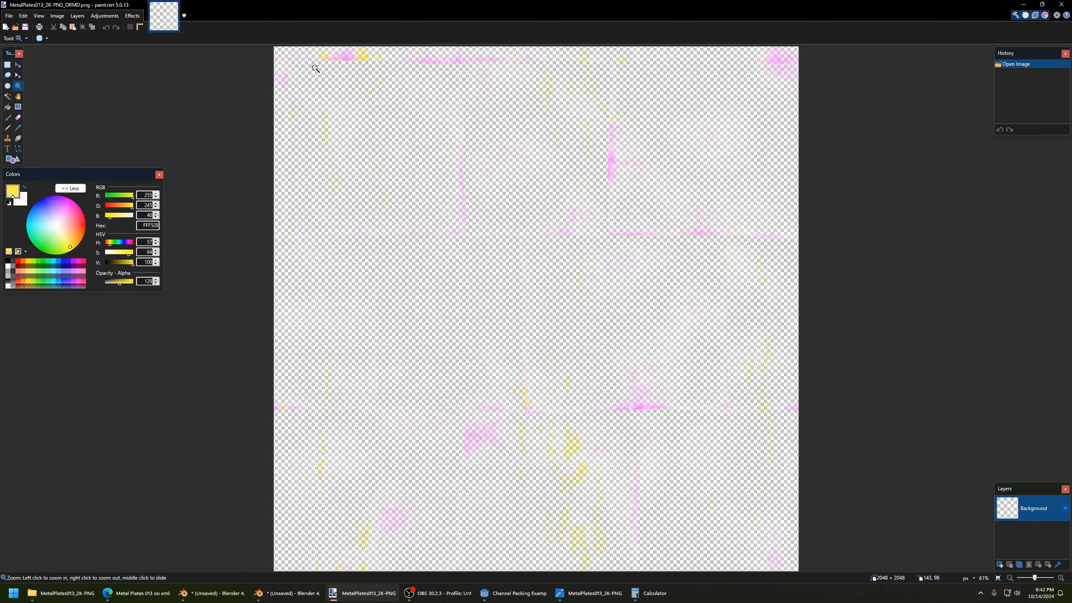
left_click(322, 66)
left_click(325, 68)
middle_click_drag(325, 67, 325, 139)
left_click(325, 139)
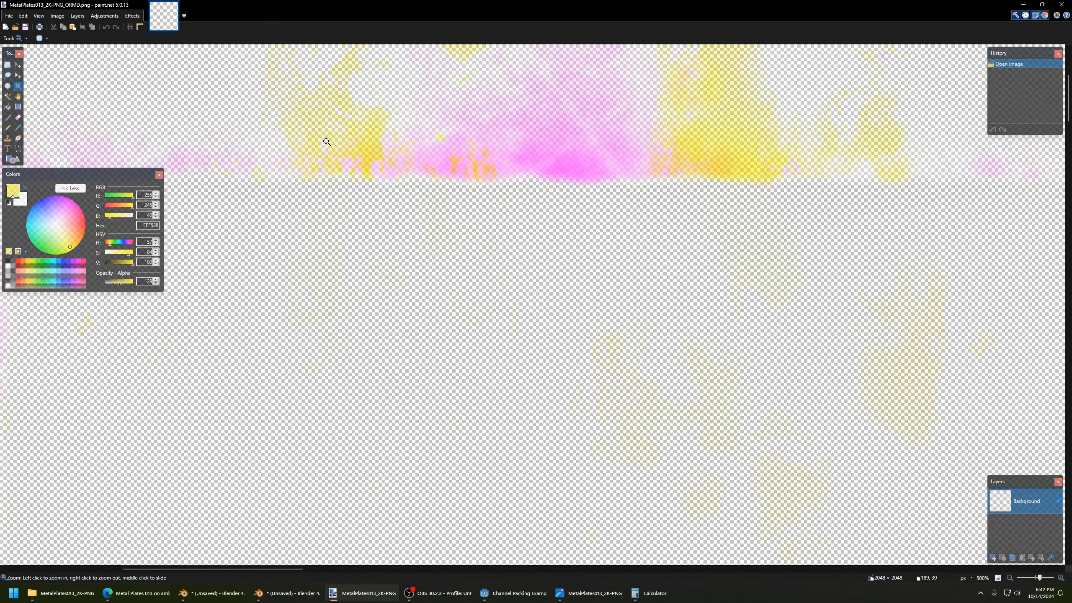
left_click(18, 128)
left_click(369, 148)
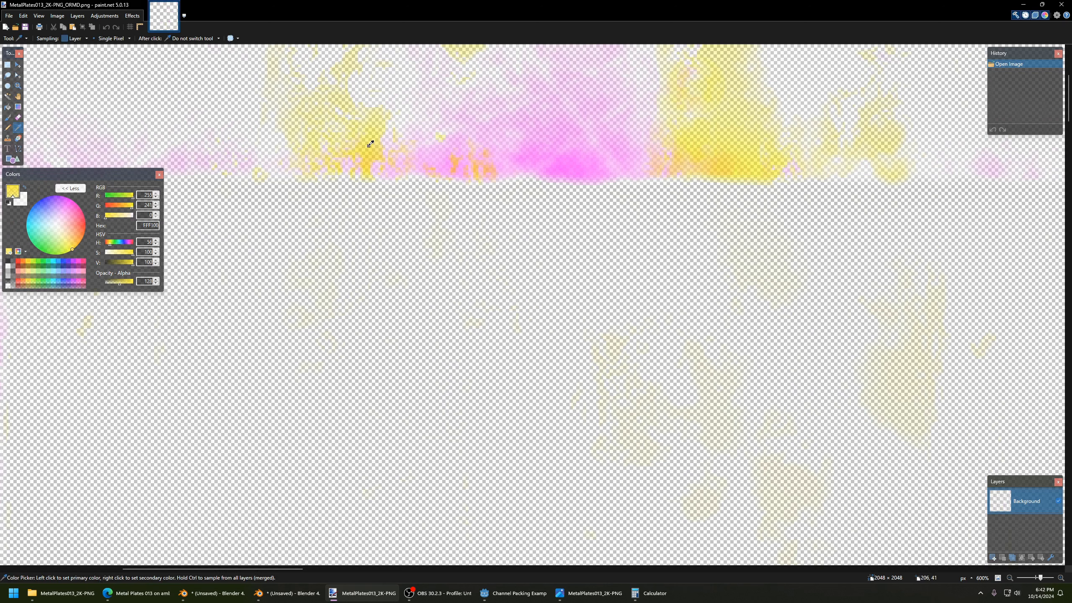
left_click(376, 134)
left_click_drag(373, 138, 365, 151)
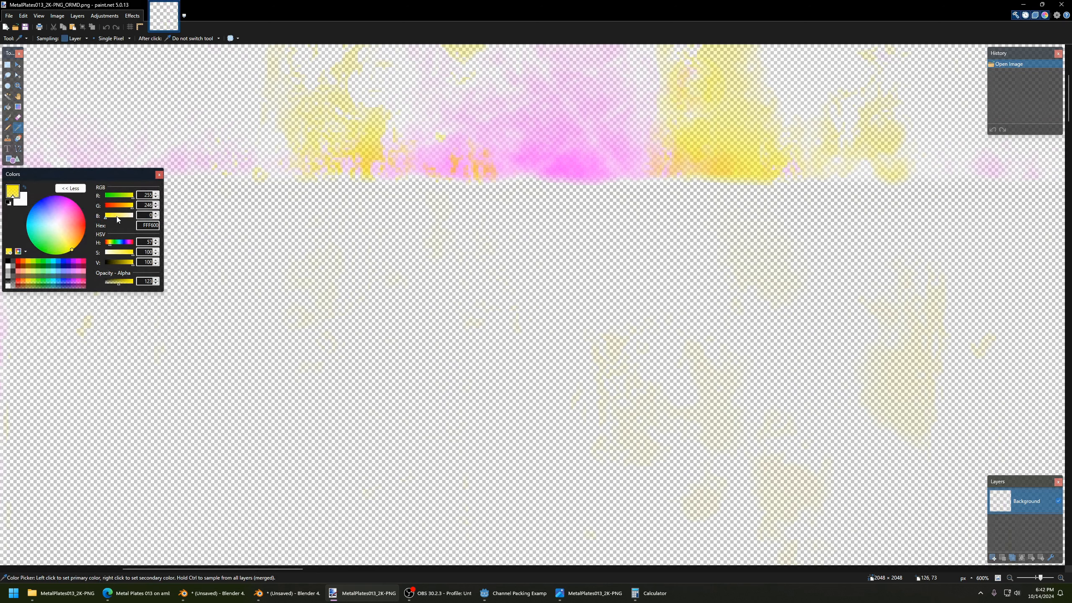
left_click(331, 142)
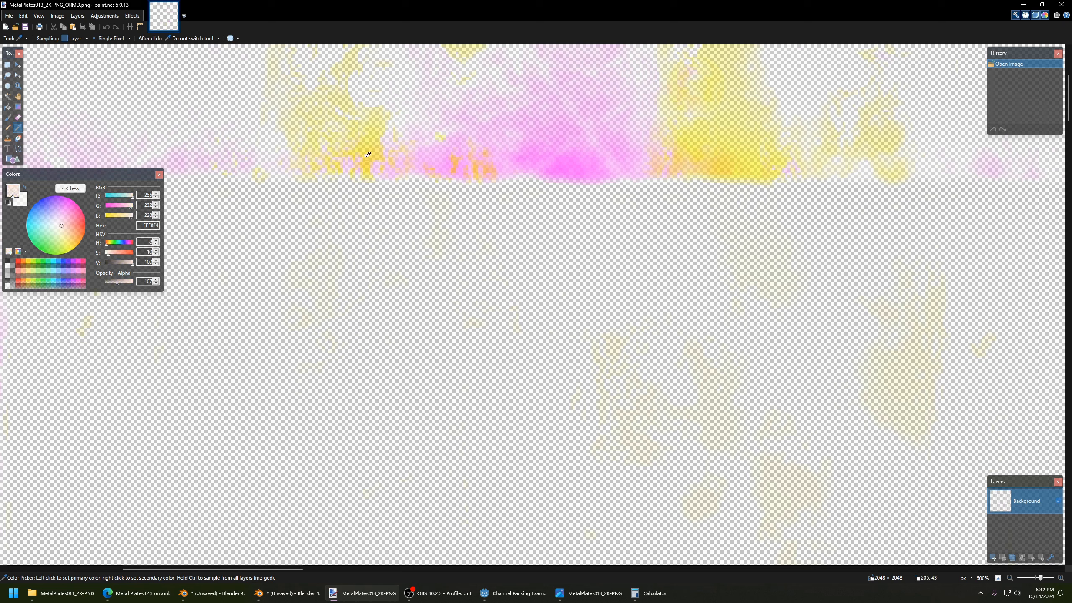
Sample the nearly transparent areas below the seam with the Color Picker to examine their RGB and opacity values.
left_click_drag(362, 249, 466, 279)
left_click_drag(514, 353, 565, 284)
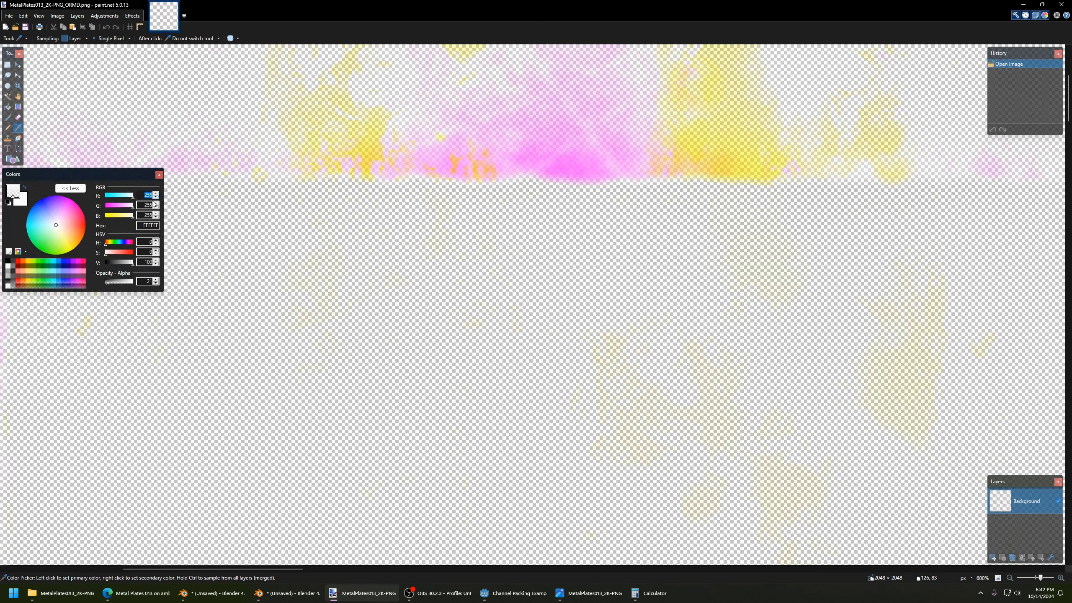
double_click(147, 205)
left_click_drag(145, 214, 173, 215)
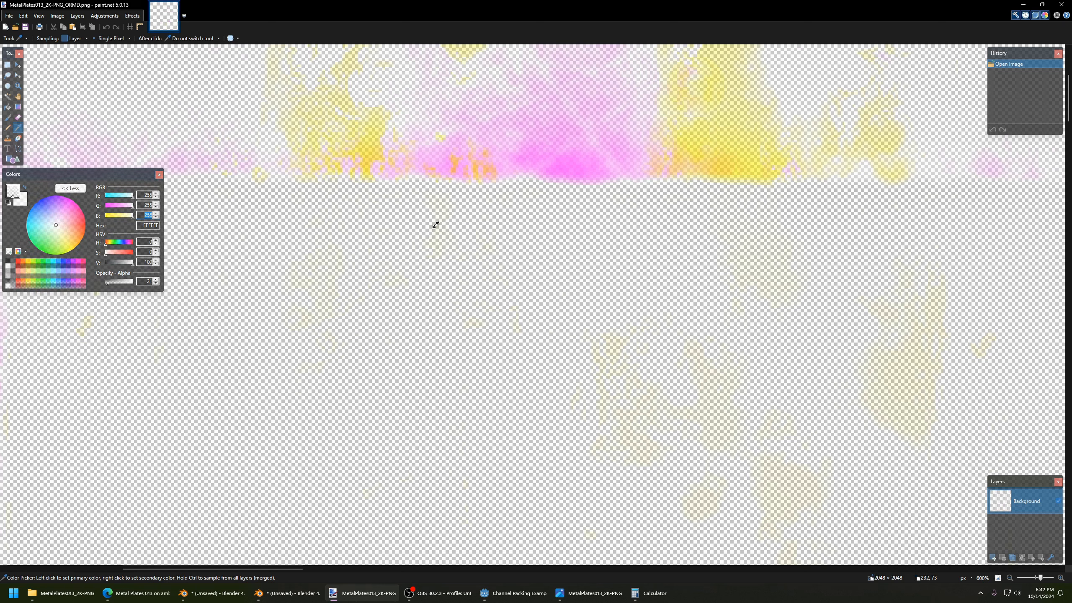
left_click(214, 104)
left_click_drag(358, 224, 551, 247)
mouse_move(447, 206)
left_mouse_down()
mouse_move(490, 240)
mouse_move(428, 213)
mouse_move(419, 251)
left_mouse_up()
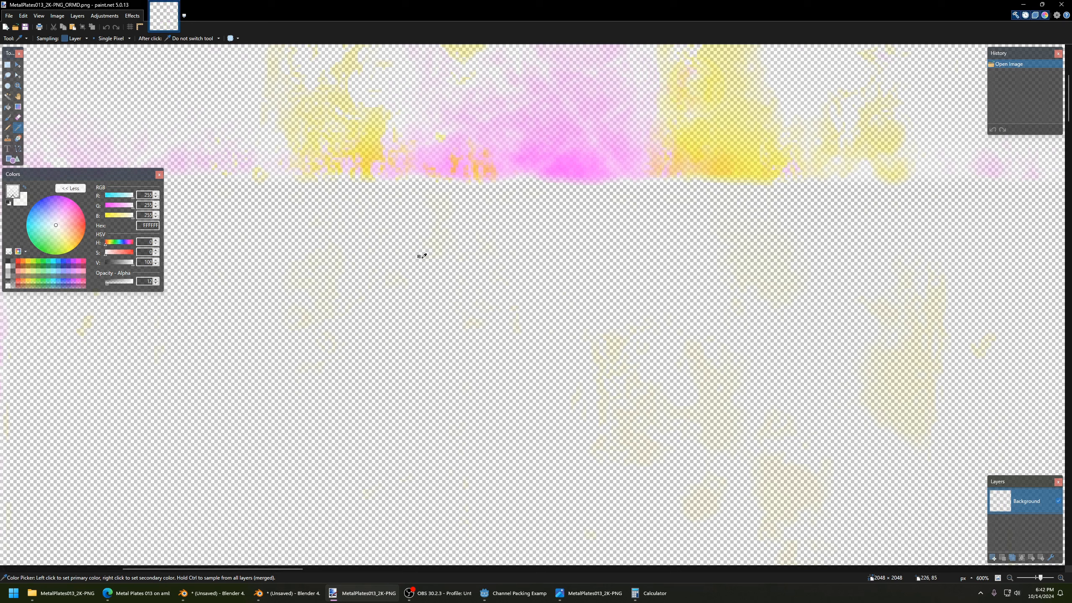
Switch to Blender's compositor and add a Set Alpha node below the Viewer node.
left_click(287, 593)
scroll(351, 160, "up", 2)
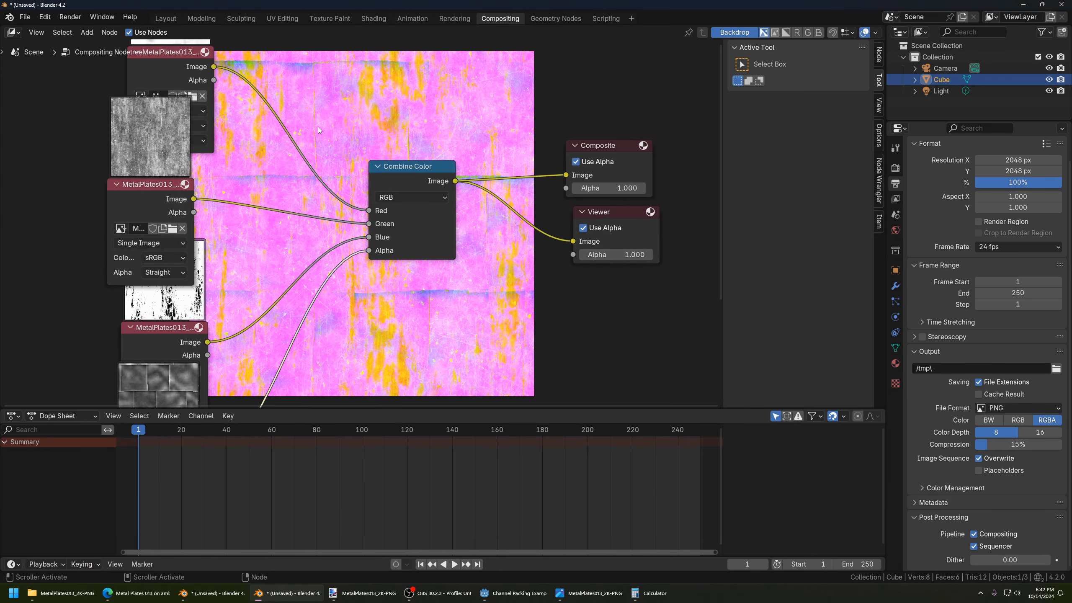
scroll(397, 288, "down", 2)
middle_click_drag(336, 242, 276, 175)
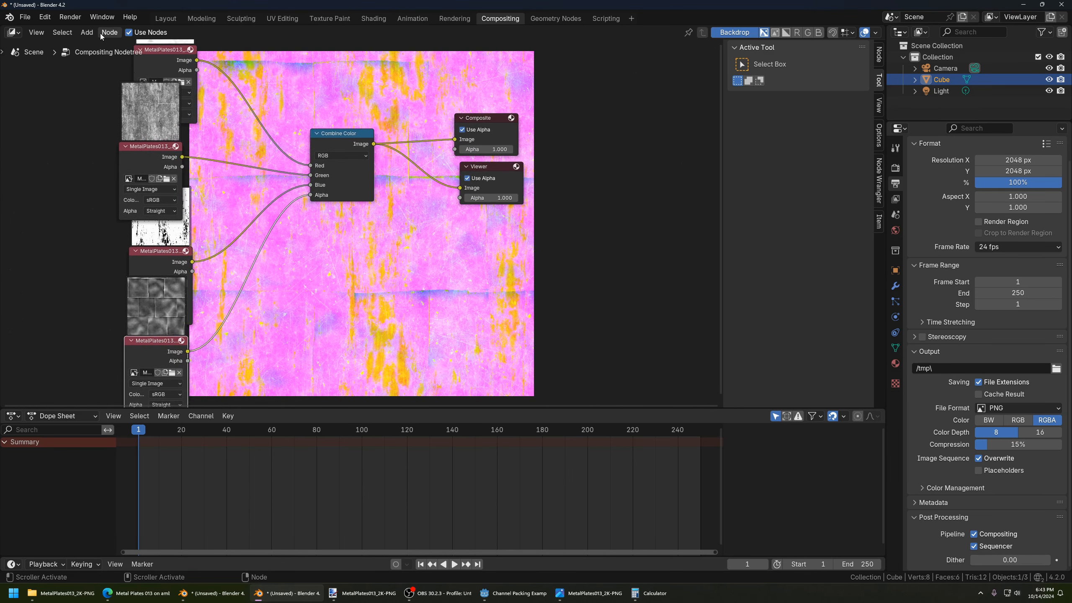
left_click(85, 33)
mouse_move(112, 73)
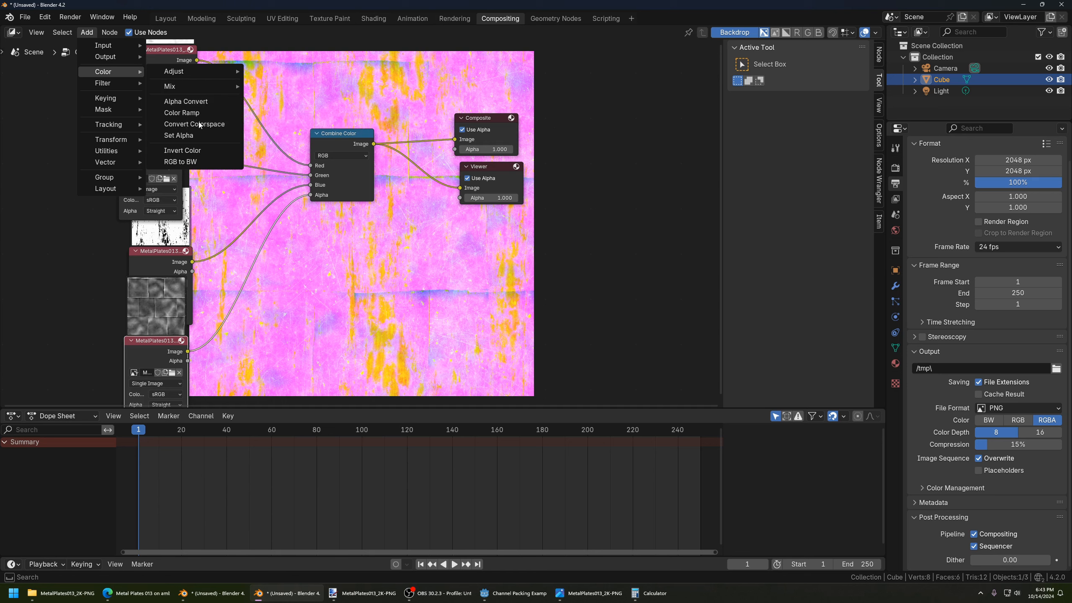
left_click(178, 136)
left_click(391, 213)
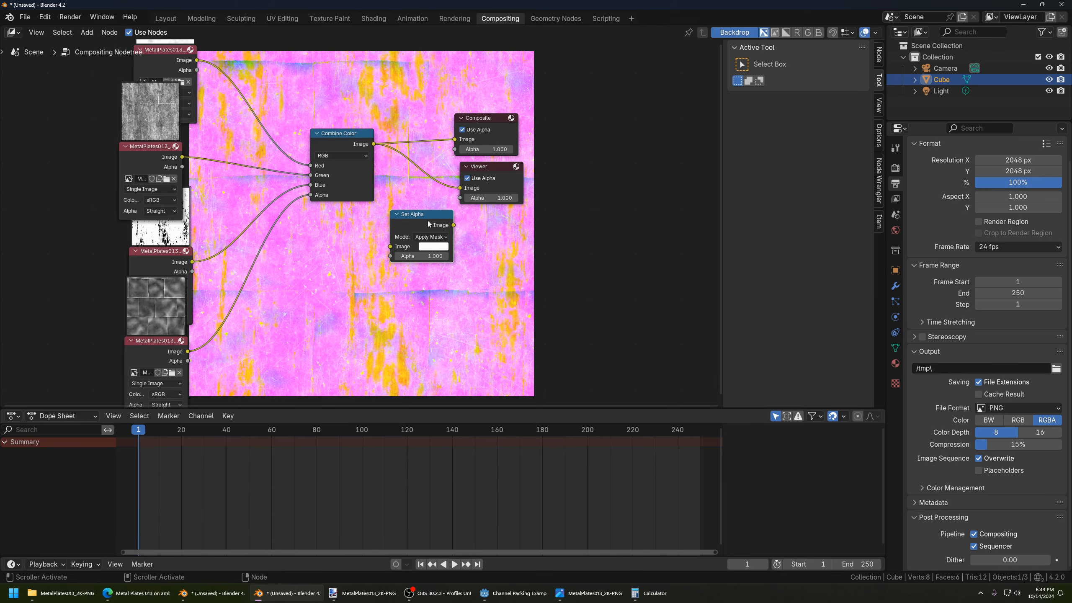
Move the Composite and Viewer nodes farther from Combine Color and position Set Alpha in the space between.
left_click_drag(427, 224, 425, 205)
left_click_drag(478, 167, 501, 167)
left_click_drag(487, 117, 513, 116)
left_click_drag(413, 196, 433, 208)
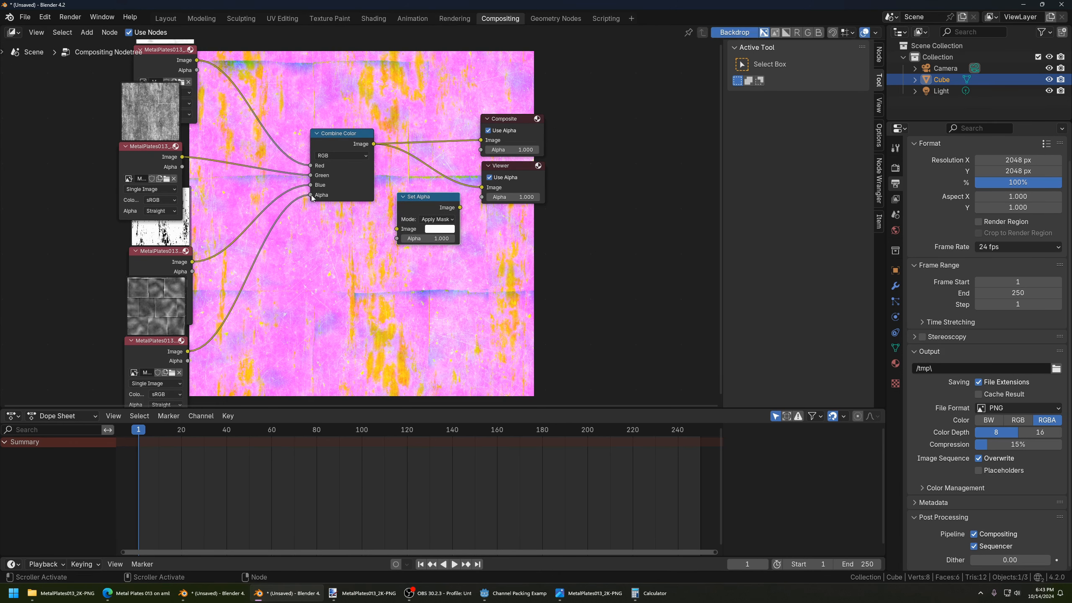
Reroute the displacement image from Combine Color's Alpha input to Set Alpha's Alpha input.
left_click_drag(312, 196, 403, 235)
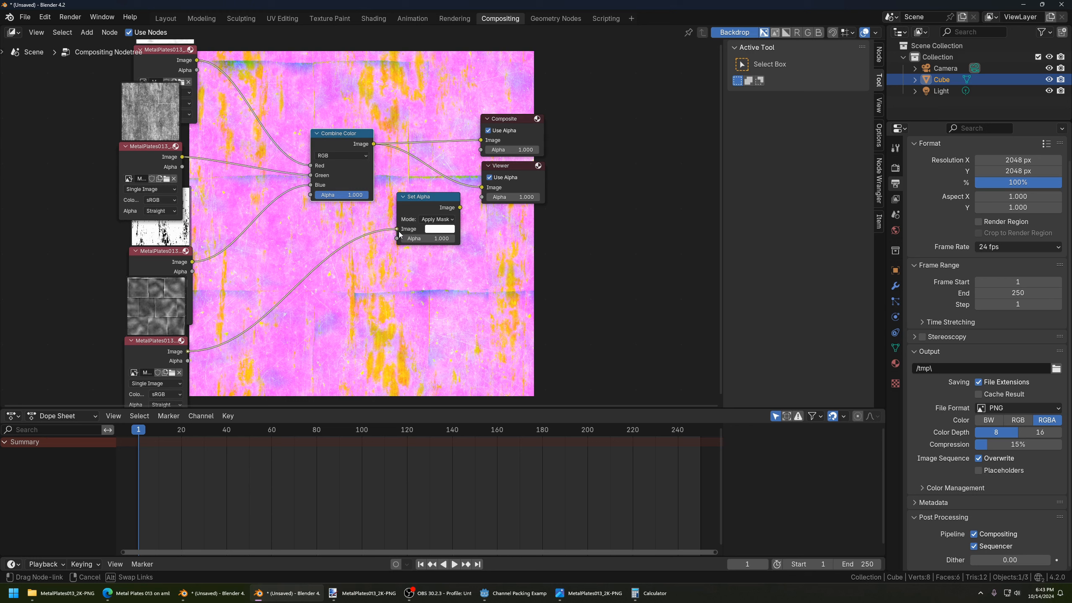
left_click_drag(399, 235, 396, 243)
left_click_drag(435, 198, 431, 190)
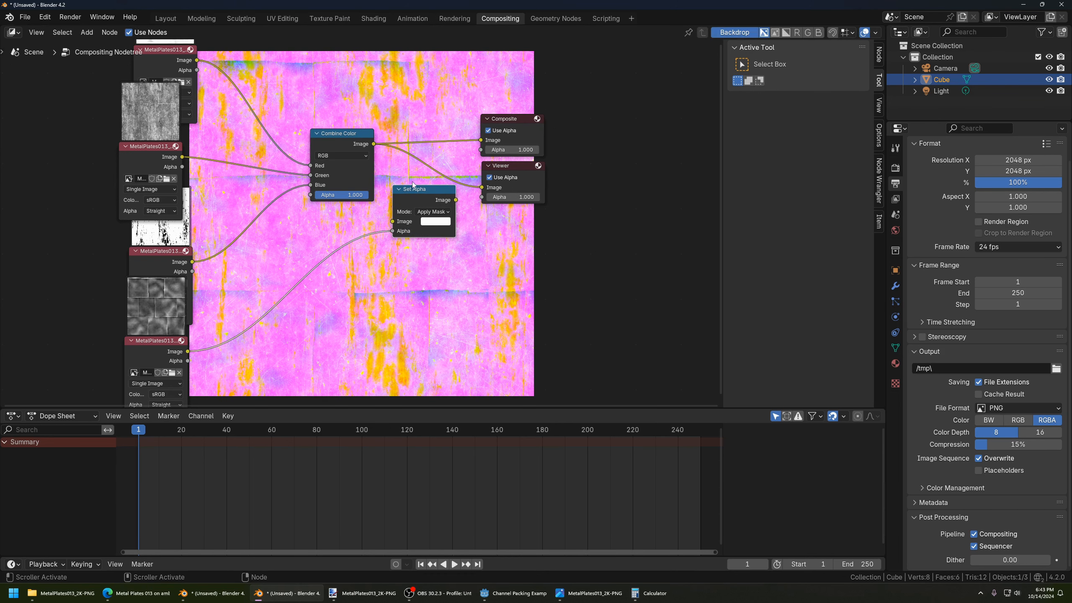
Connect Combine Color's image through Set Alpha to the Composite and Viewer nodes, keeping the Apply Mask mode.
left_click_drag(374, 144, 393, 222)
left_click_drag(456, 200, 436, 147)
scroll(399, 265, "up", 1)
scroll(399, 264, "up", 2)
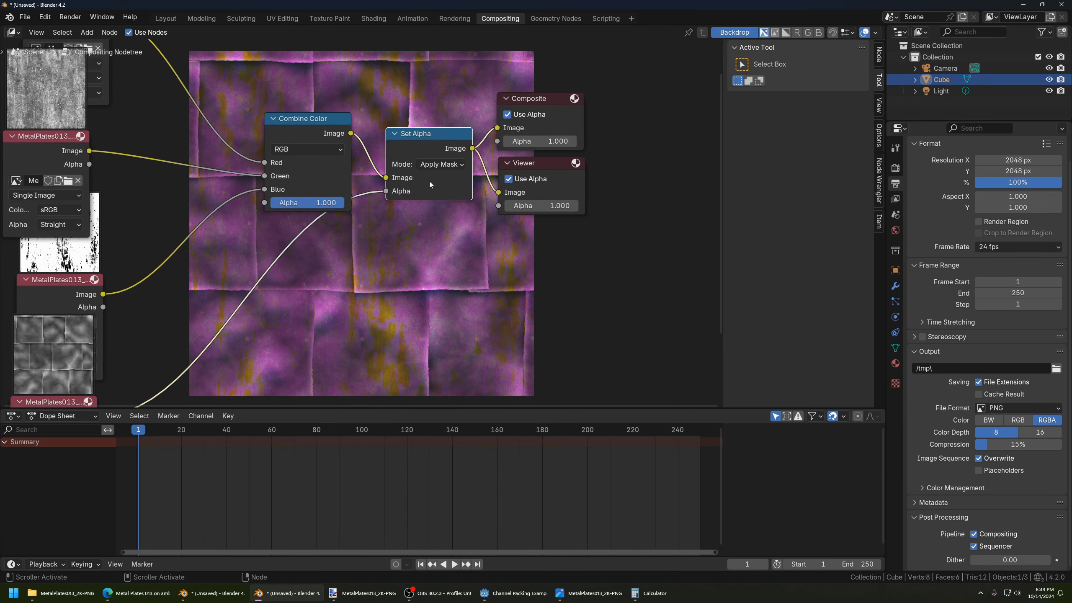
left_click(444, 166)
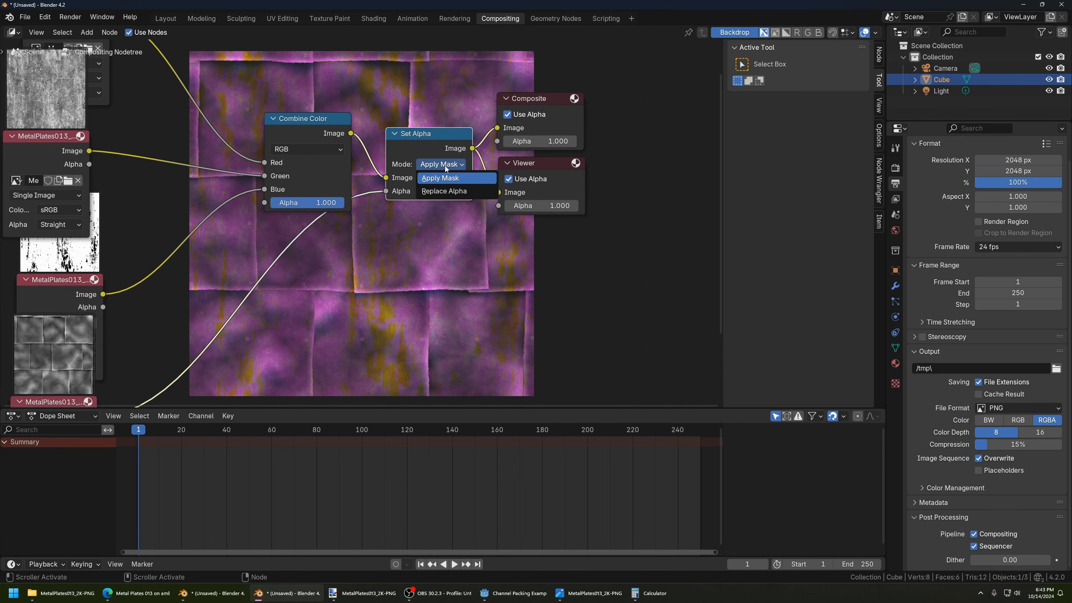
left_click(438, 166)
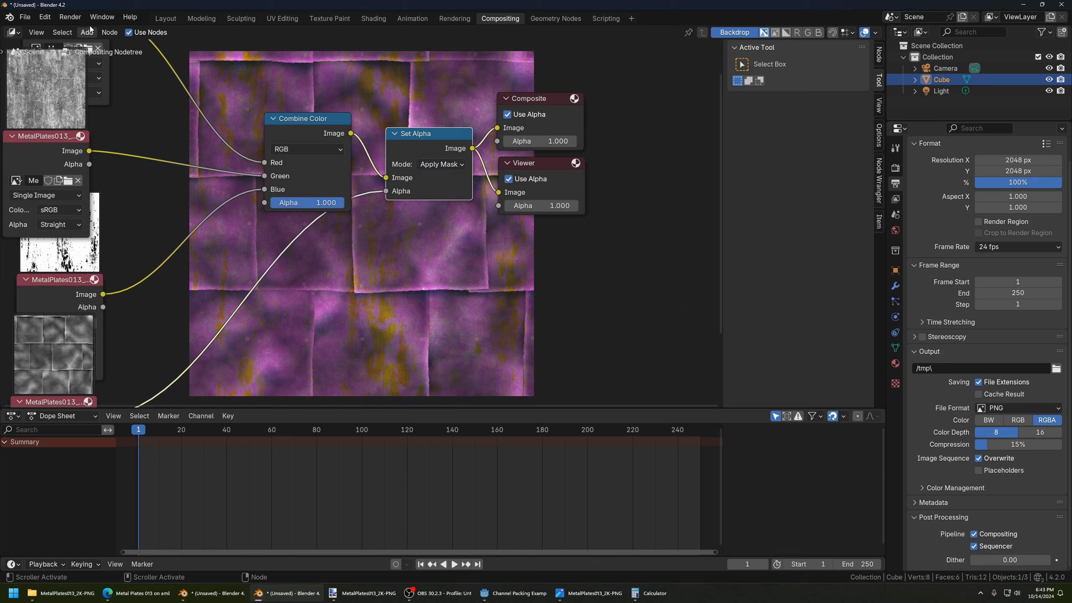
Render the Set Alpha version of the ORMD map and view the whole image.
left_click(70, 17)
left_click(85, 33)
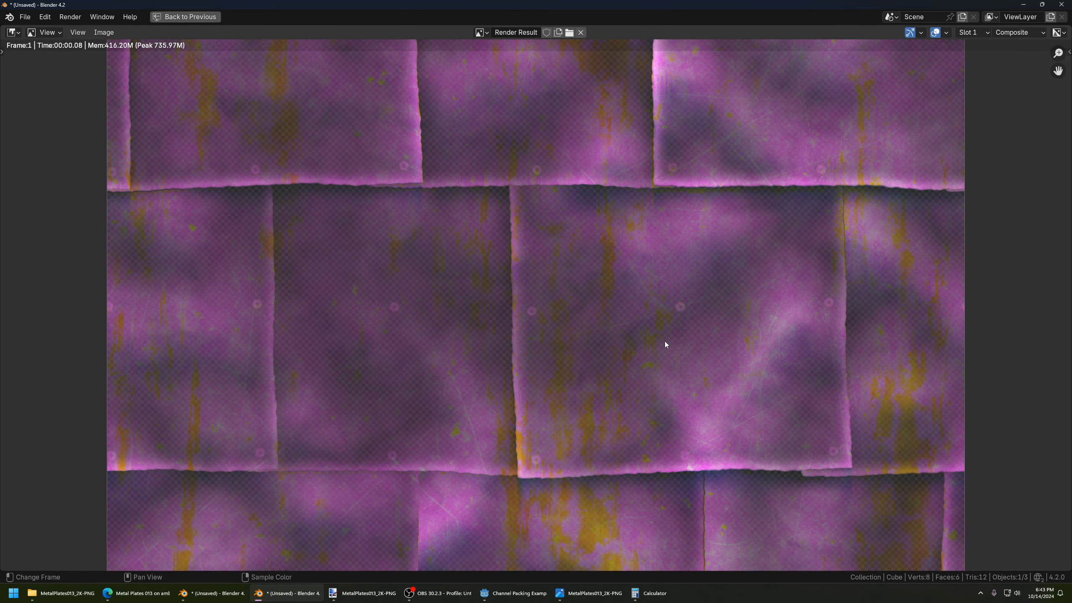
scroll(665, 341, "down", 4)
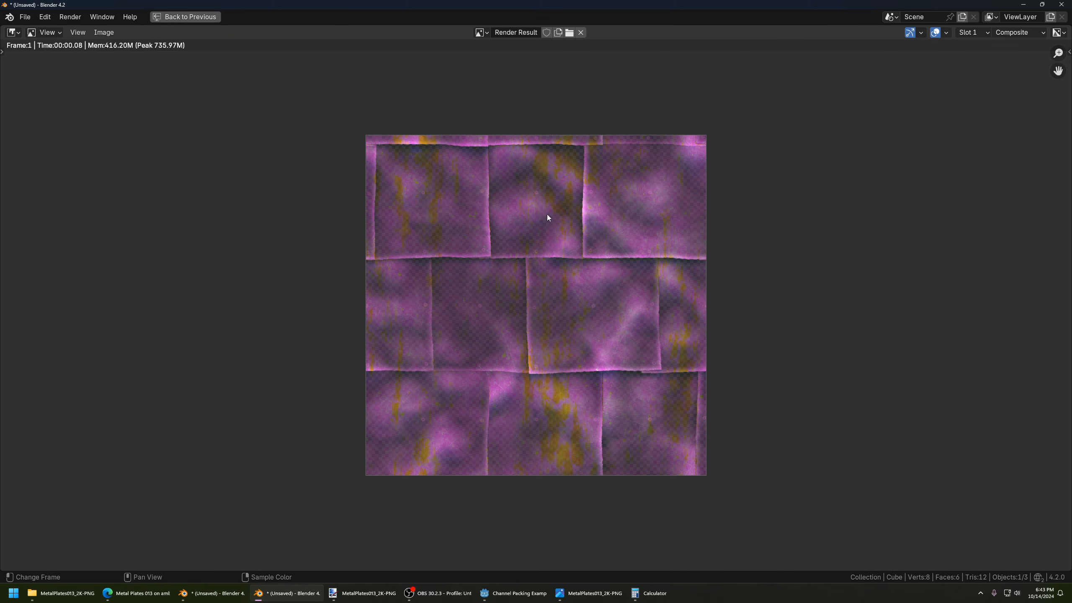
Save the Set Alpha render as an 8-bit RGBA PNG over the existing MetalPlates013_2K-PNG_ORMD.png.
left_click(103, 32)
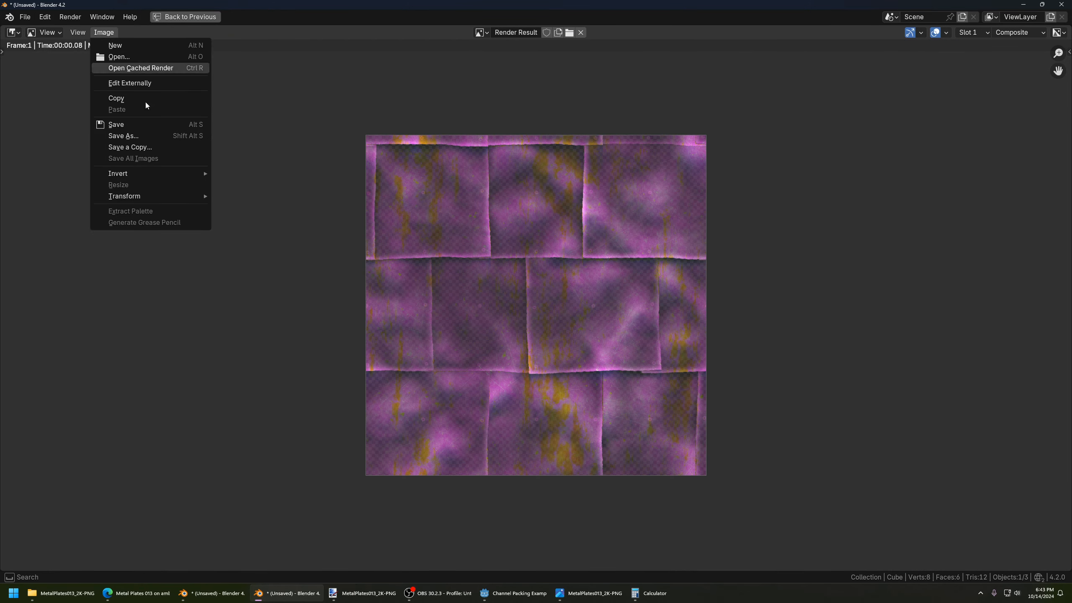
left_click(160, 136)
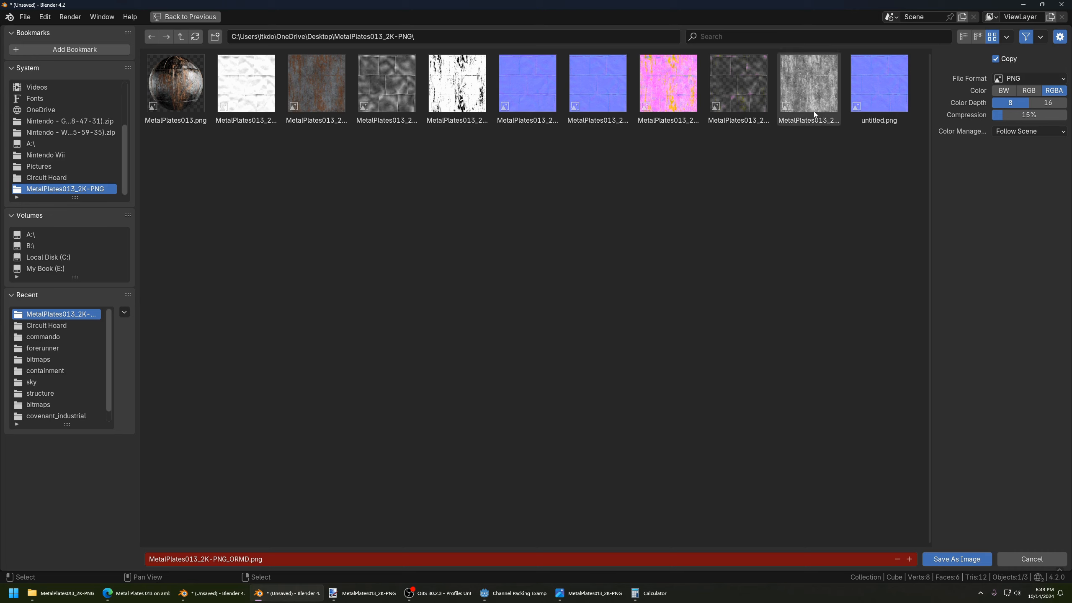
left_click(754, 93)
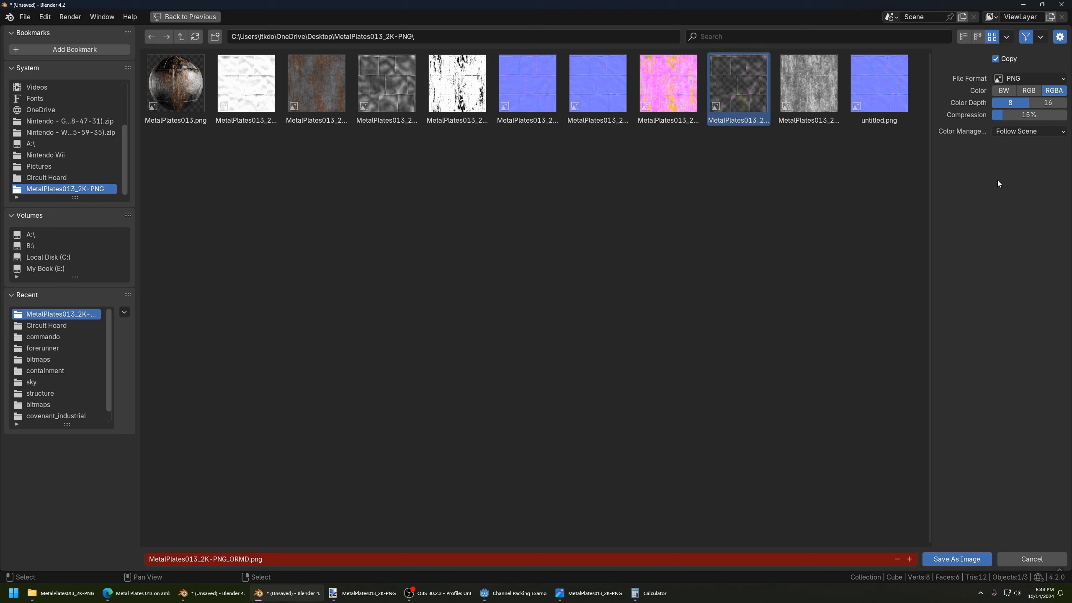
Switch to paint.net, close the old ORMD image and open the newly saved MetalPlates013_2K-PNG_ORMD.png from its folder.
key("alt+Tab")
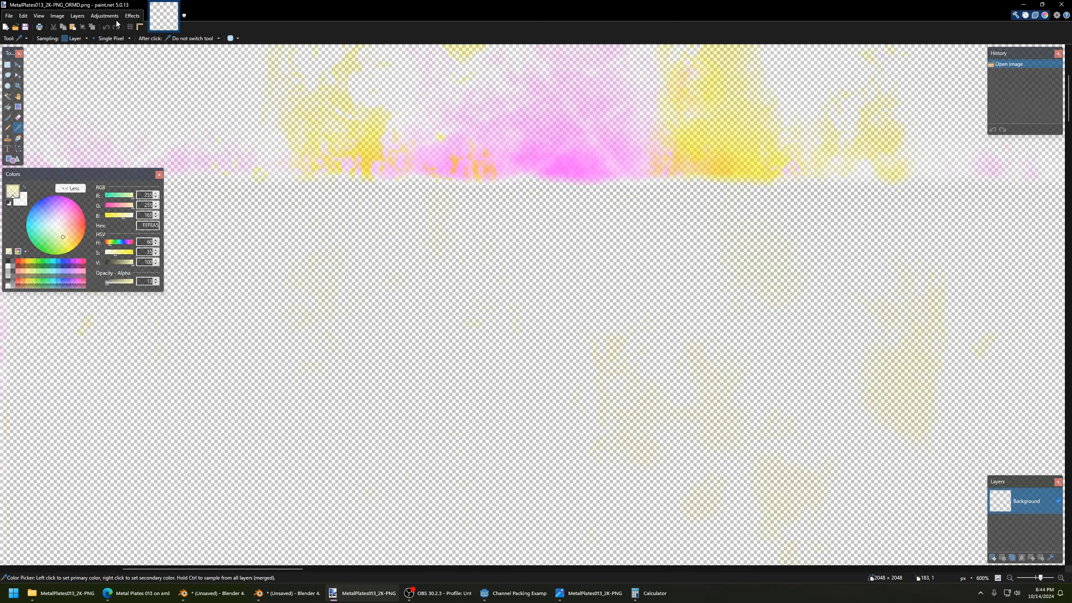
left_click(175, 5)
left_click(70, 593)
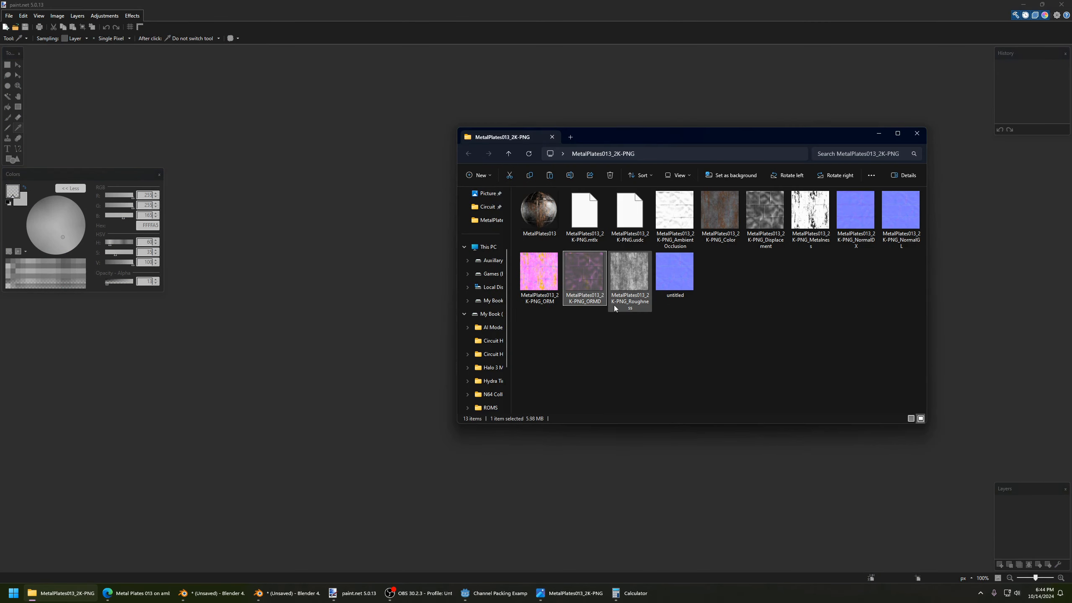
right_click(582, 270)
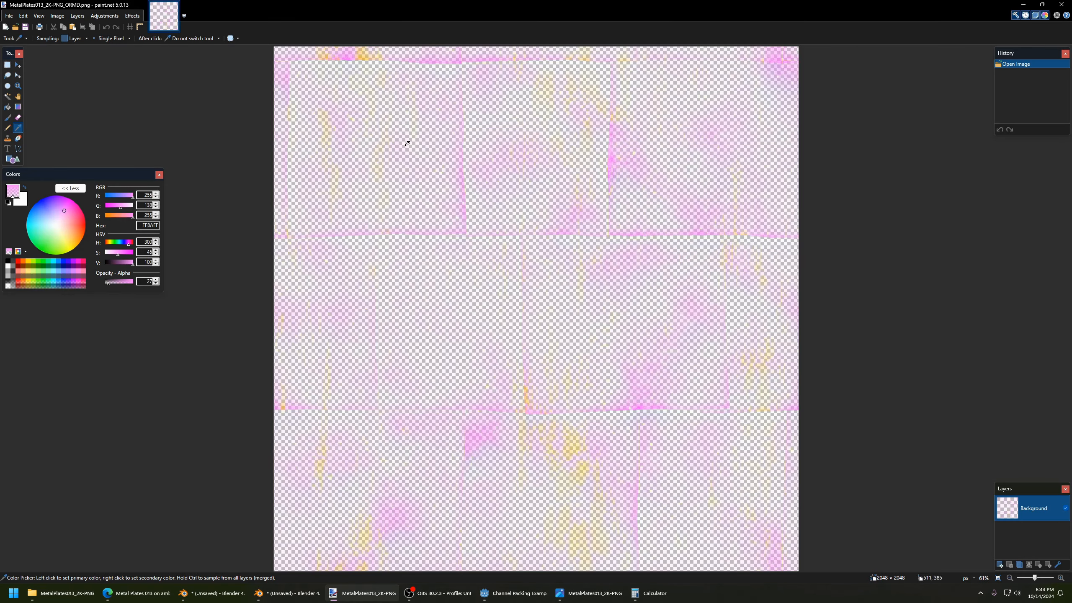
Sample several spots of the ORMD texture with the Color Picker to examine their RGB and opacity values.
mouse_move(406, 145)
left_mouse_down()
mouse_move(445, 161)
mouse_move(529, 170)
mouse_move(489, 137)
mouse_move(476, 197)
mouse_move(152, 192)
left_mouse_up()
double_click(144, 205)
left_click(444, 261)
mouse_move(416, 292)
left_mouse_down()
mouse_move(438, 306)
mouse_move(481, 304)
mouse_move(436, 292)
left_mouse_up()
left_click_drag(512, 279, 489, 288)
Compare Blender's render result with the ORMD image in paint.net, sampling more pixels for their colour and alpha.
left_click(287, 593)
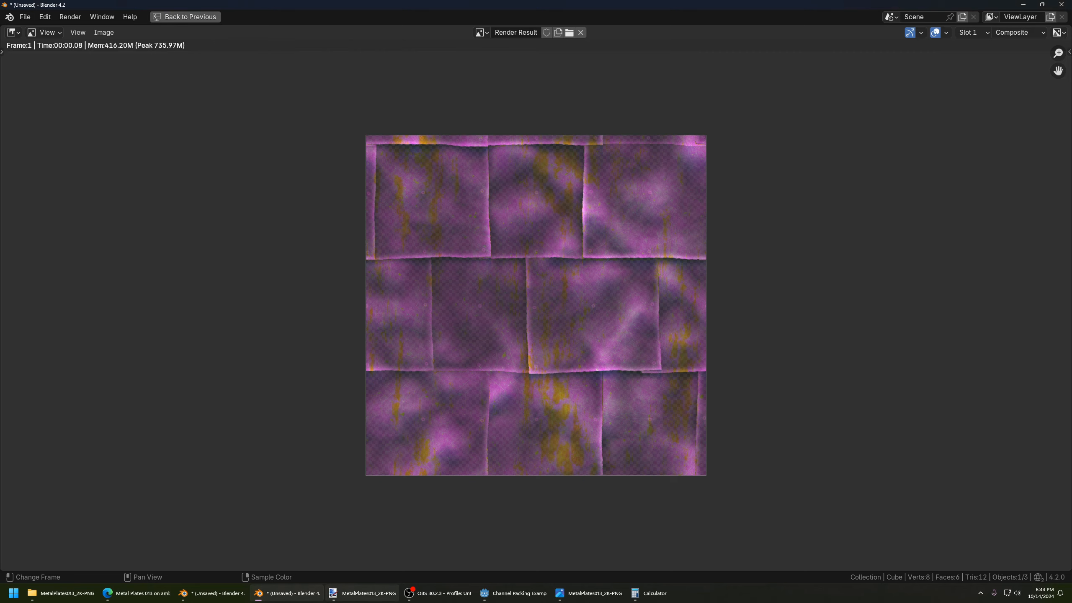
left_click(383, 598)
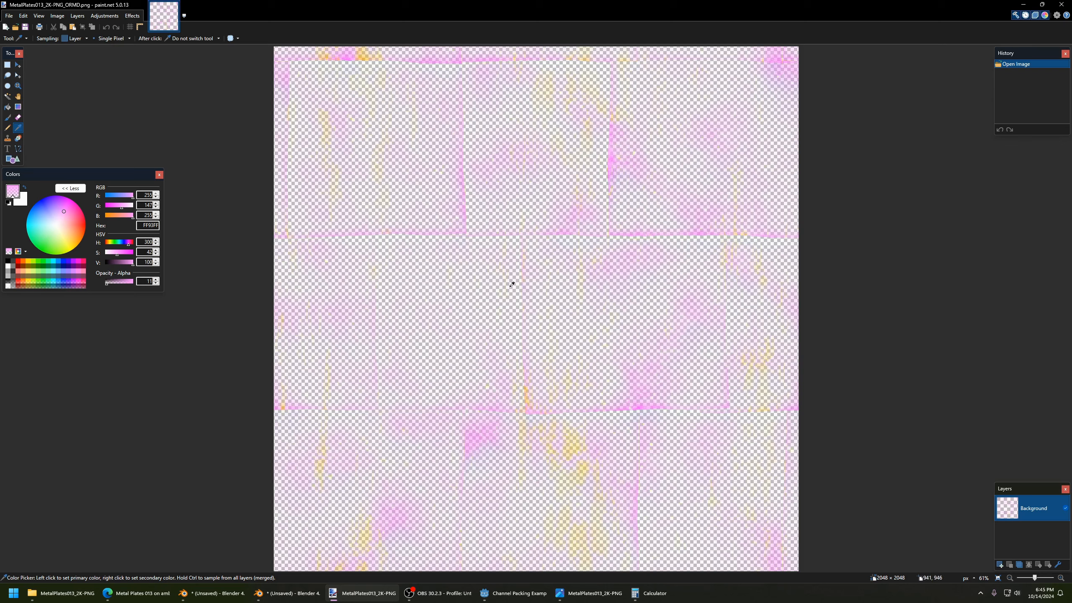
left_click_drag(497, 280, 513, 333)
left_click_drag(392, 364, 420, 354)
mouse_move(477, 214)
left_mouse_down()
mouse_move(474, 182)
mouse_move(485, 205)
left_mouse_up()
left_click(312, 601)
left_click(351, 593)
left_click_drag(443, 161, 486, 162)
Return to Blender's compositor and set the output file format to WebP.
left_click(308, 597)
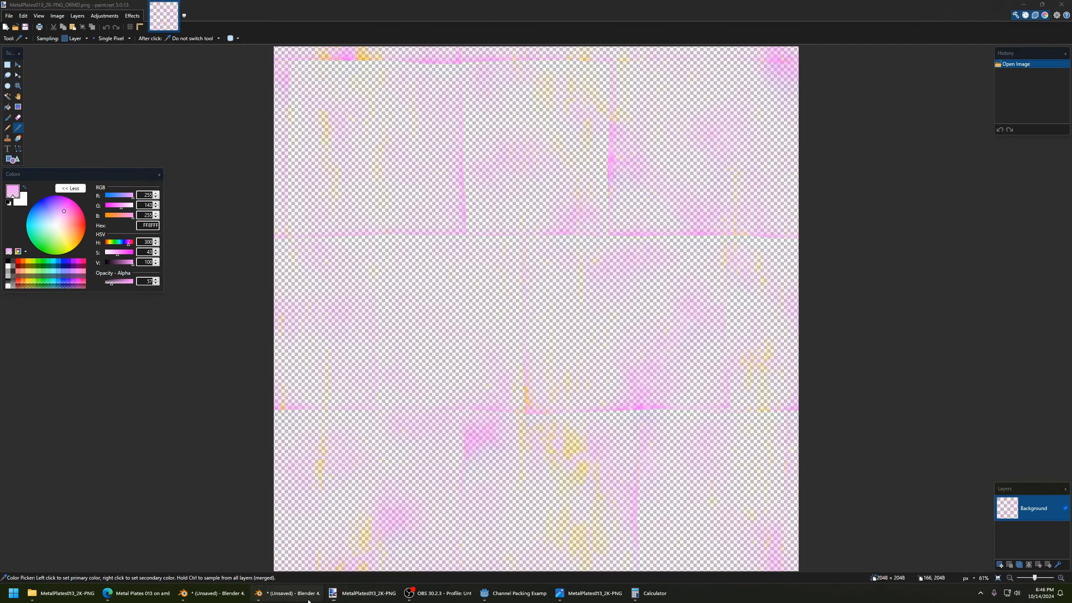
left_click(199, 17)
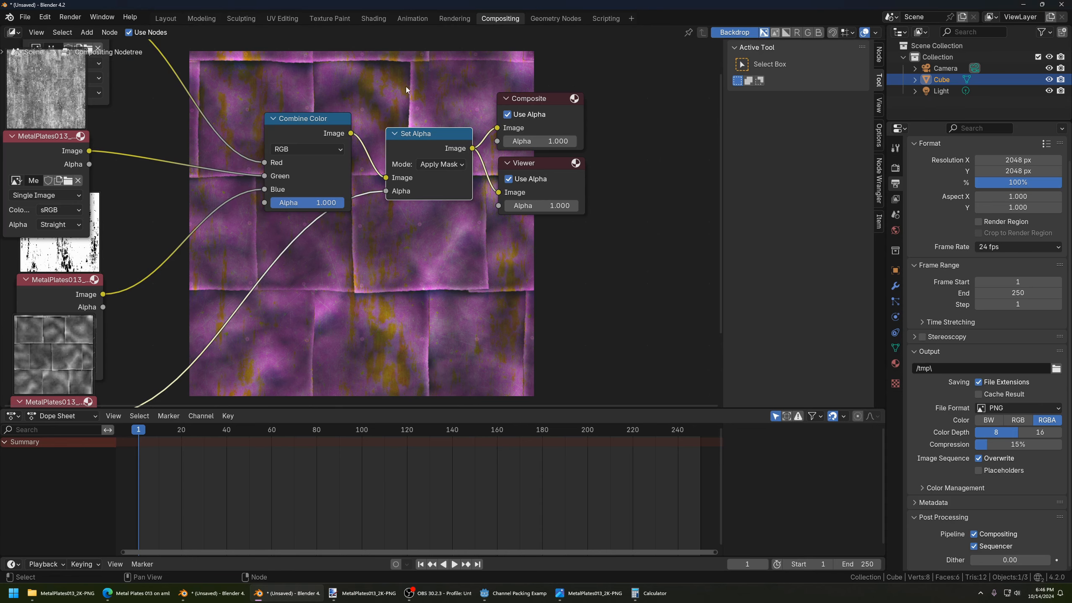
left_click(1018, 408)
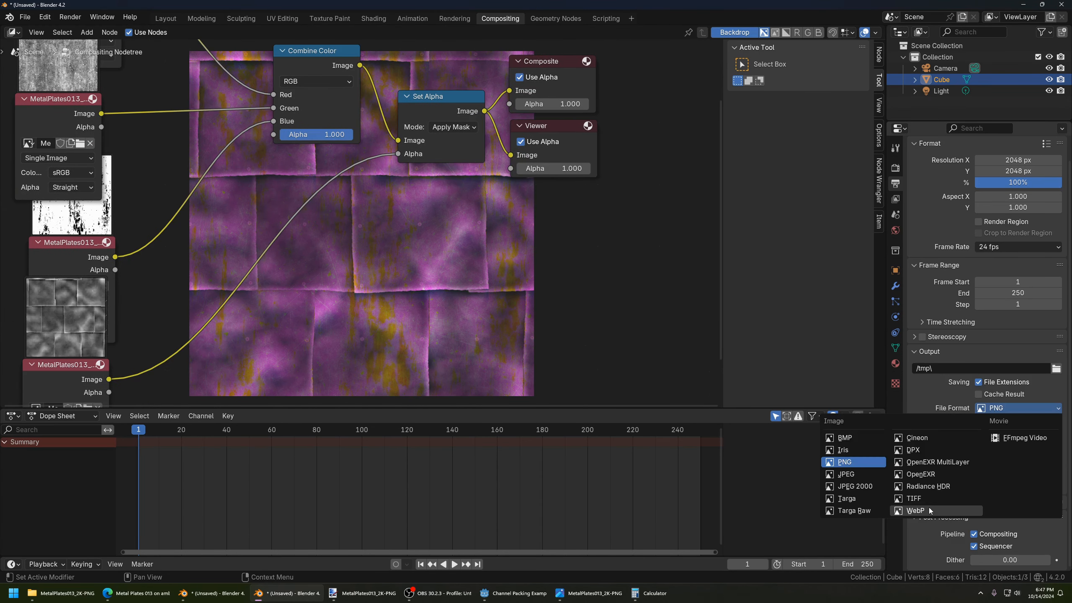
left_click(931, 505)
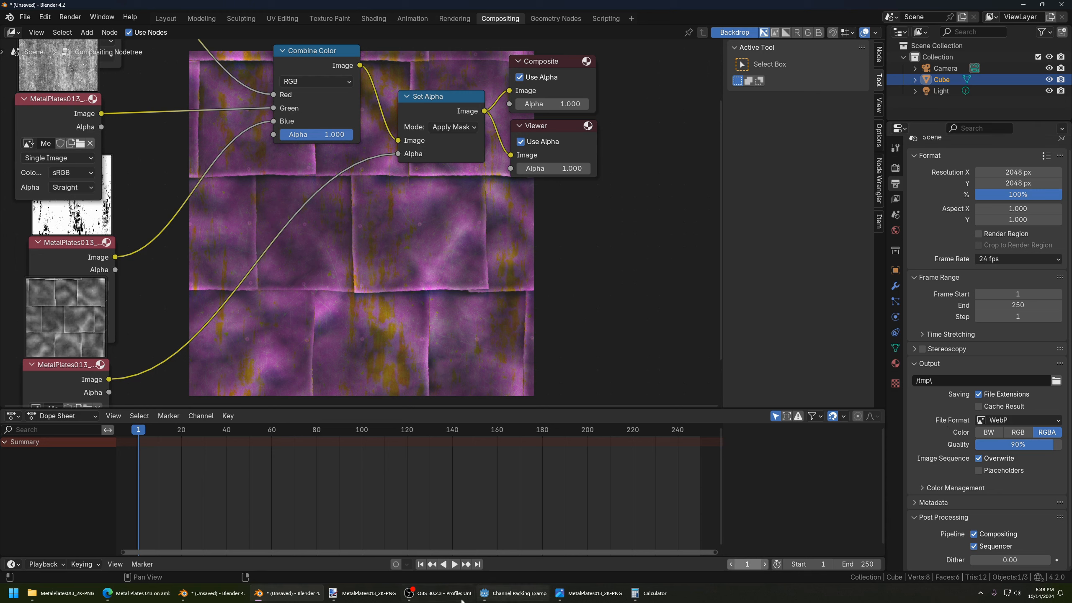
Bring up the MetalPlates013_2K-PNG folder and look at the saved ORMD texture file.
mouse_move(378, 600)
mouse_move(228, 593)
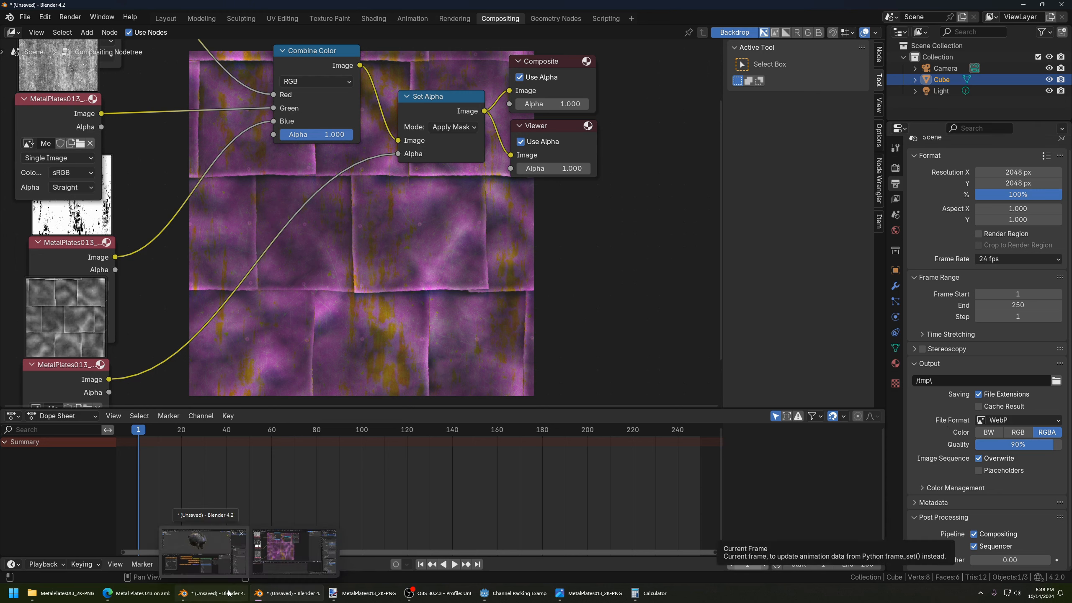
left_click(61, 593)
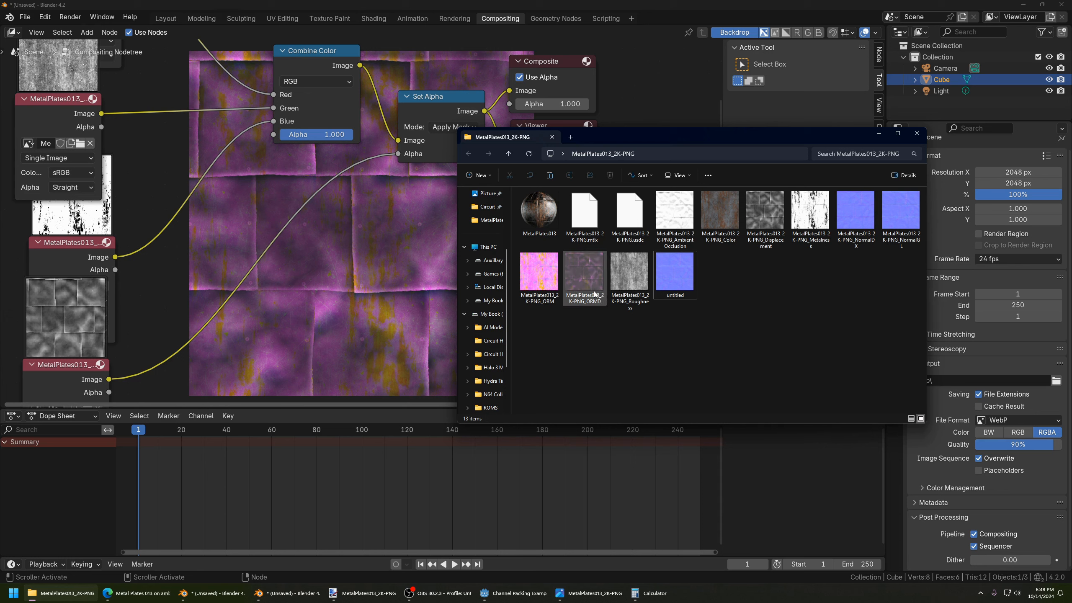
left_click(585, 272)
left_click(745, 391)
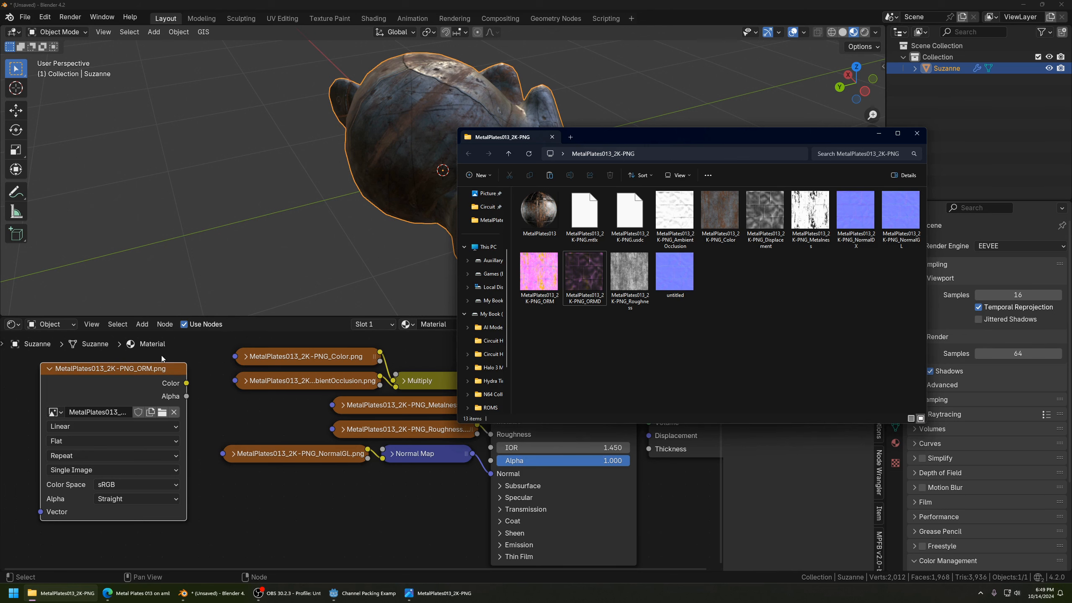
In Suzanne's material, move the ORM texture node aside and delete the ambient occlusion, metalness and roughness texture nodes.
left_click_drag(129, 377, 119, 398)
middle_click_drag(229, 425, 305, 418)
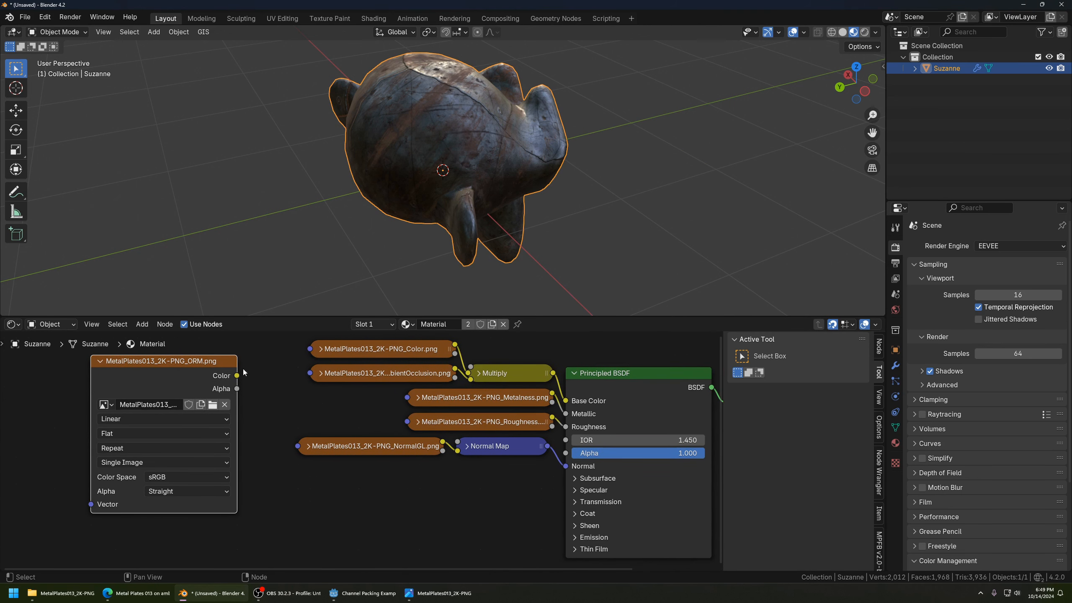
left_click(384, 376)
left_click(476, 399)
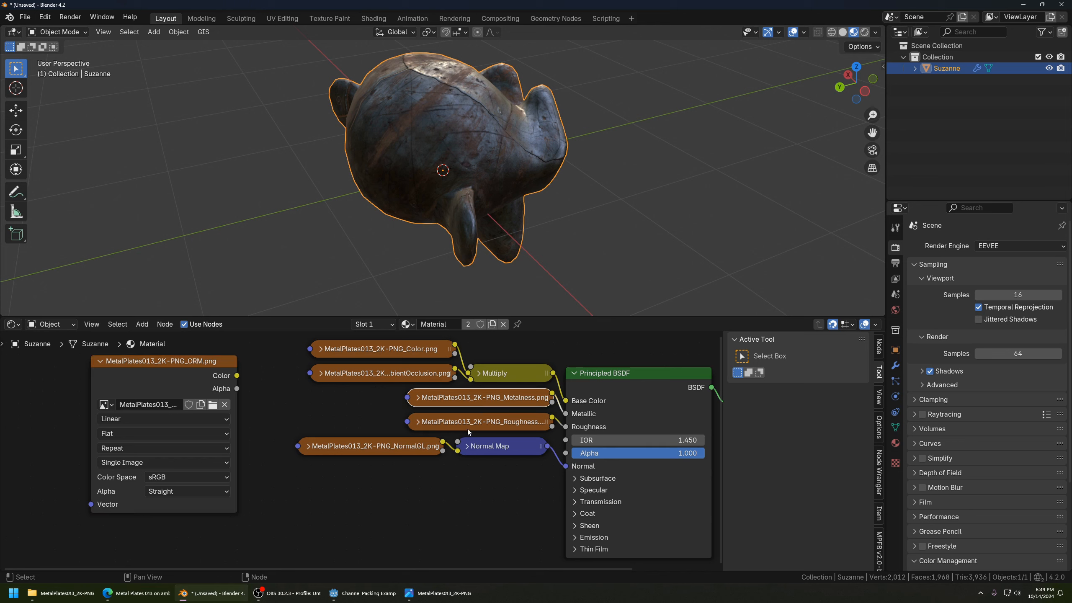
left_click(472, 421)
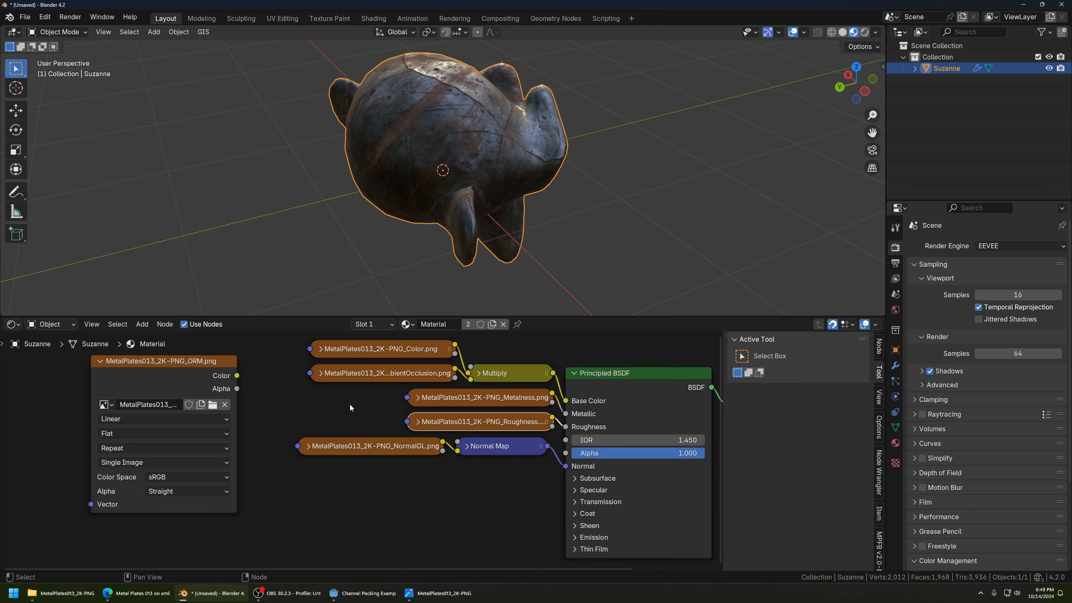
left_click(359, 379)
left_click(464, 404, "shift")
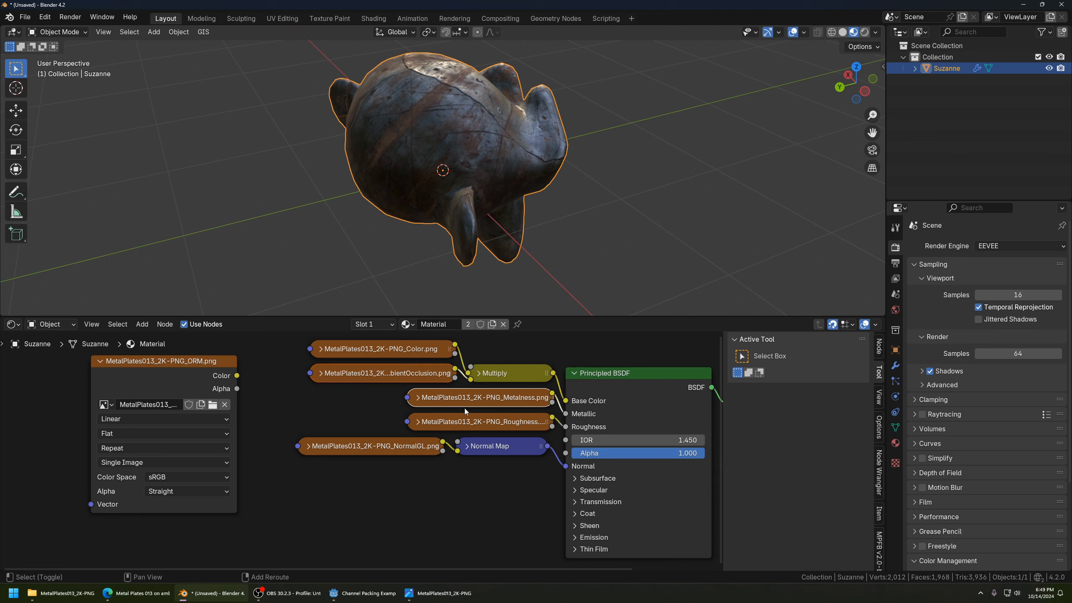
left_click(466, 418, "shift")
key("x")
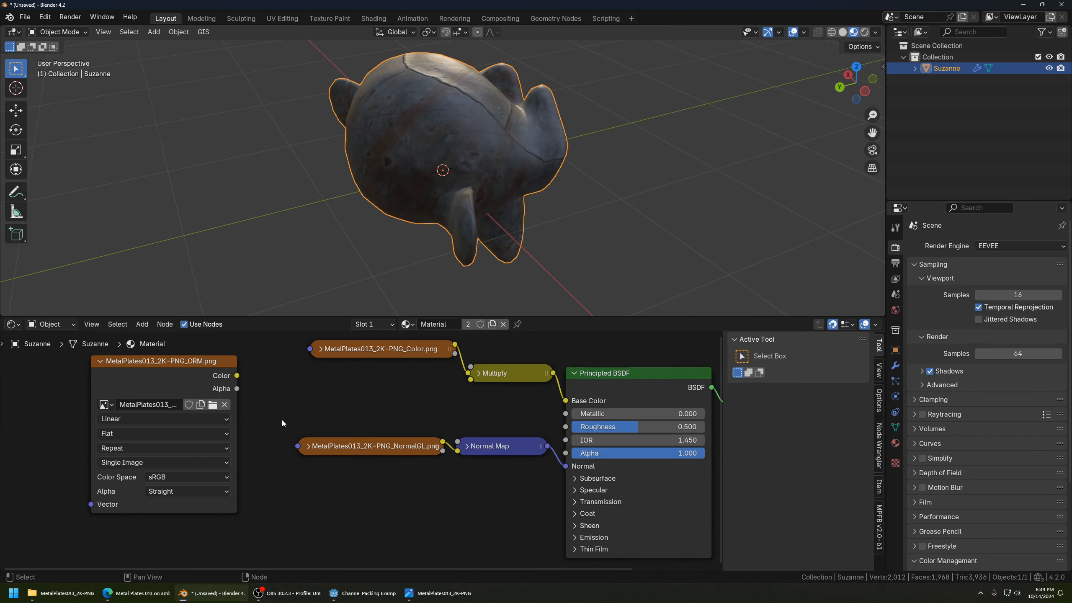
Try pulling a link from the ORM texture's Color output, enlarge the node editor and open the choice of nodes to add.
left_click_drag(237, 375, 356, 391)
left_click_drag(239, 378, 396, 398)
left_click_drag(286, 316, 286, 269)
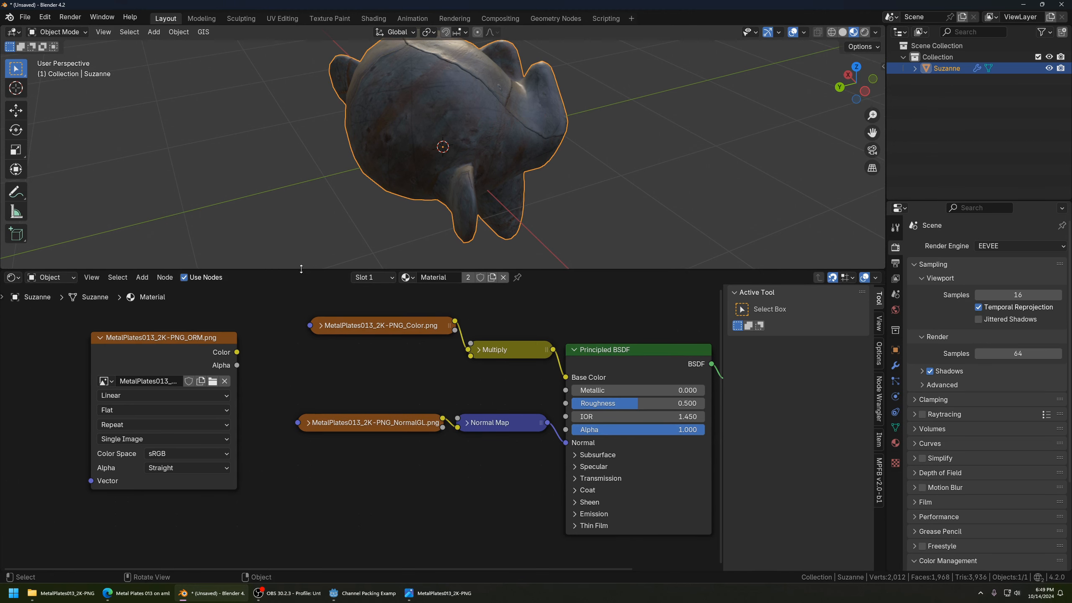
left_click(149, 281)
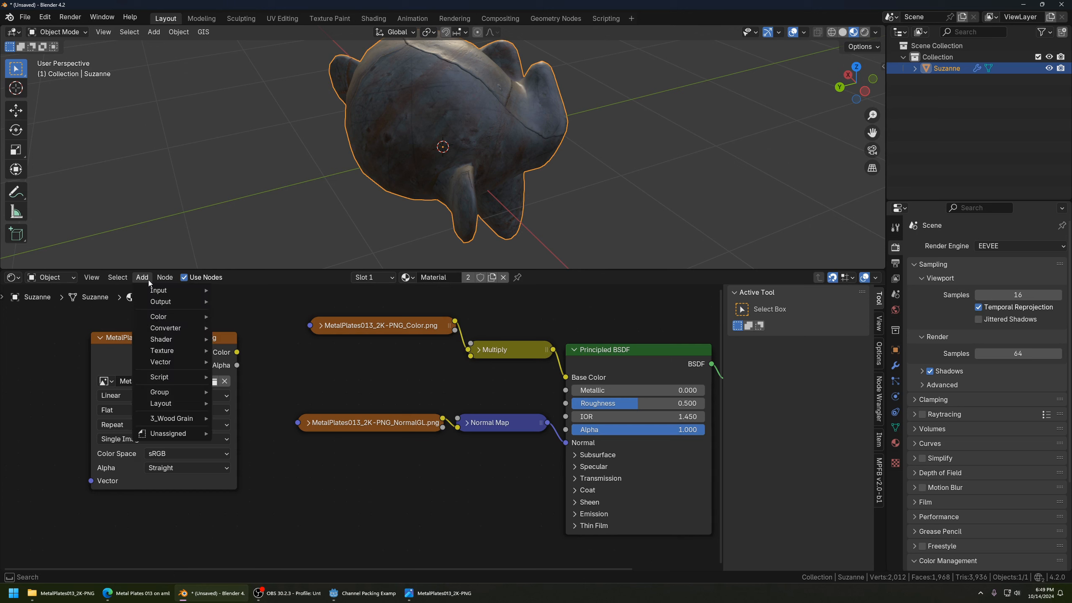
Add a Separate Color node beside the ORM texture and feed the texture's Color output into it.
mouse_move(185, 316)
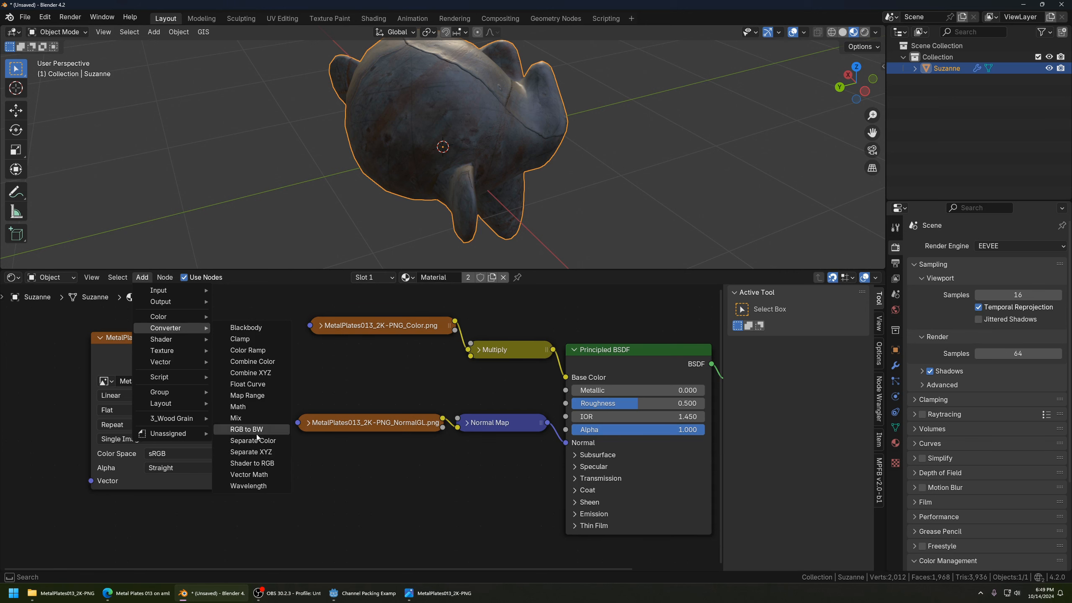
left_click(263, 447)
left_click(252, 324)
left_click_drag(215, 337, 143, 337)
left_click_drag(282, 337, 197, 412)
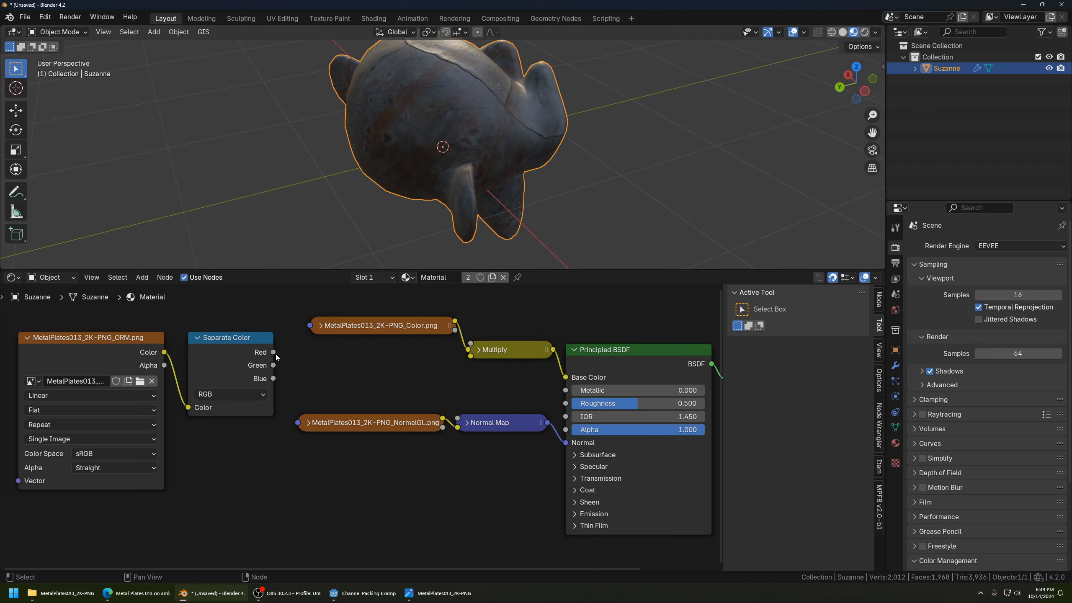
Connect Separate Color's Red to the Multiply node's second input, Green to Roughness and Blue to Metallic on the Principled BSDF.
left_click_drag(277, 353, 480, 357)
left_click(481, 356)
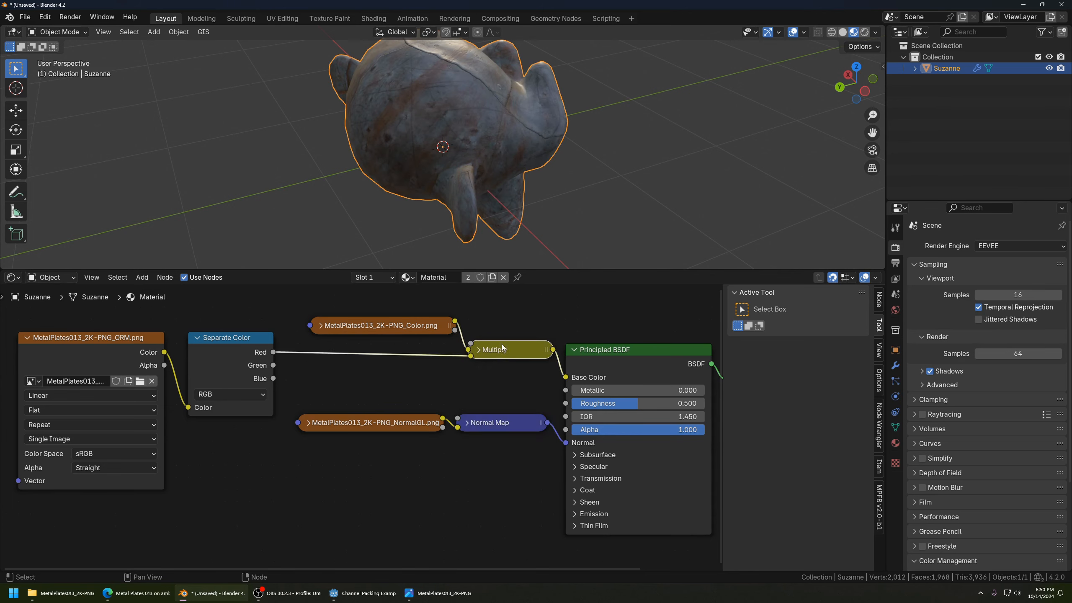
left_click_drag(273, 364, 566, 404)
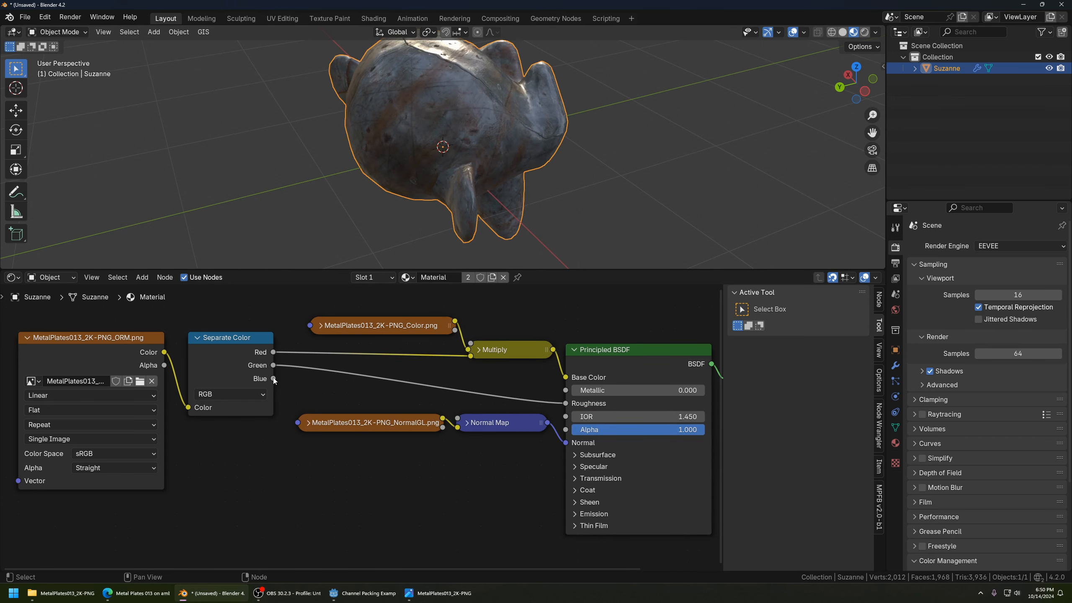
left_click_drag(273, 378, 566, 390)
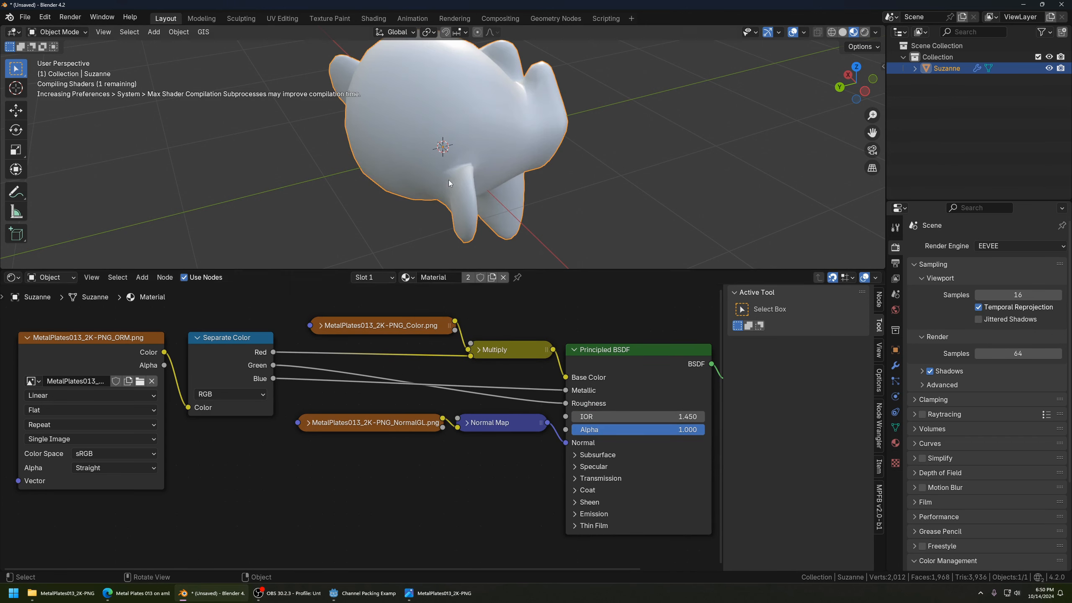
Enlarge the 3D viewport and set the ORM texture's color space to Non-Color.
middle_click_drag(448, 183, 431, 230)
scroll(431, 230, "up", 2)
left_click_drag(387, 269, 388, 319)
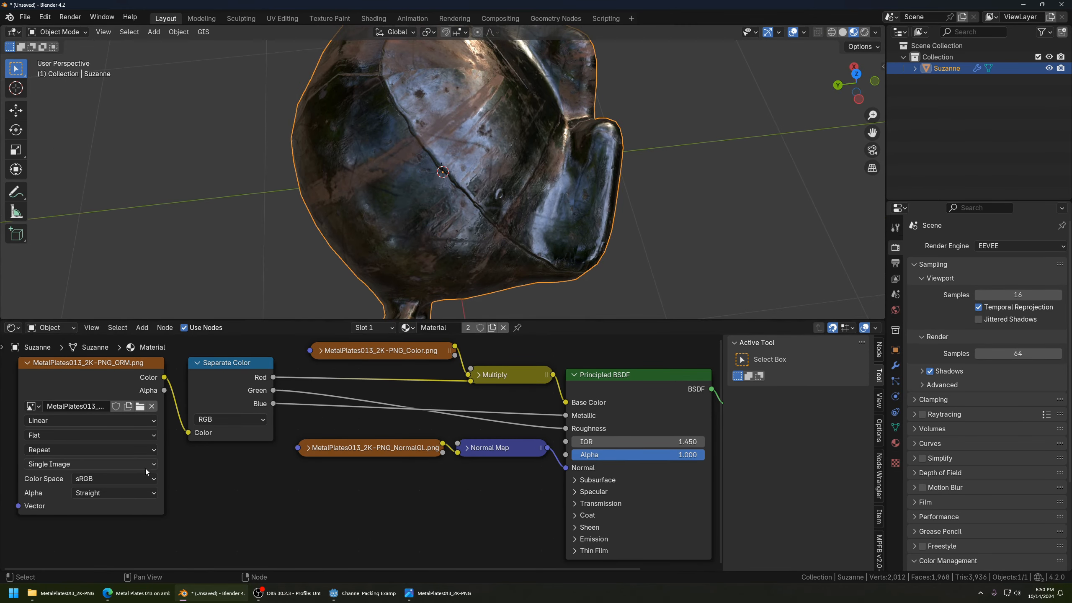
middle_click_drag(146, 469, 223, 506)
scroll(222, 505, "up", 3)
middle_click_drag(150, 530, 216, 513)
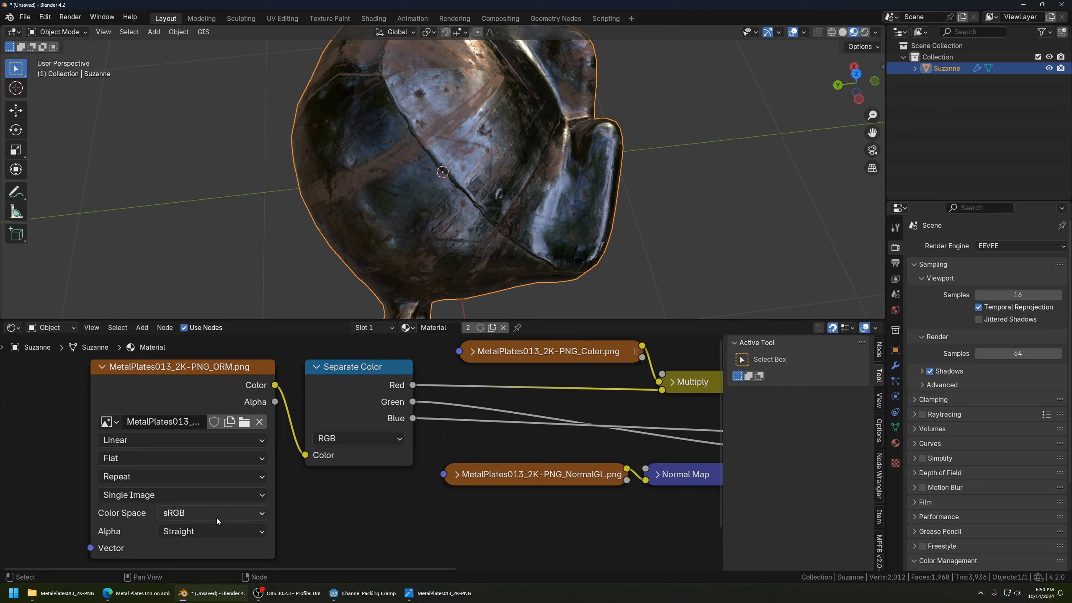
left_click(217, 519)
left_click(352, 436)
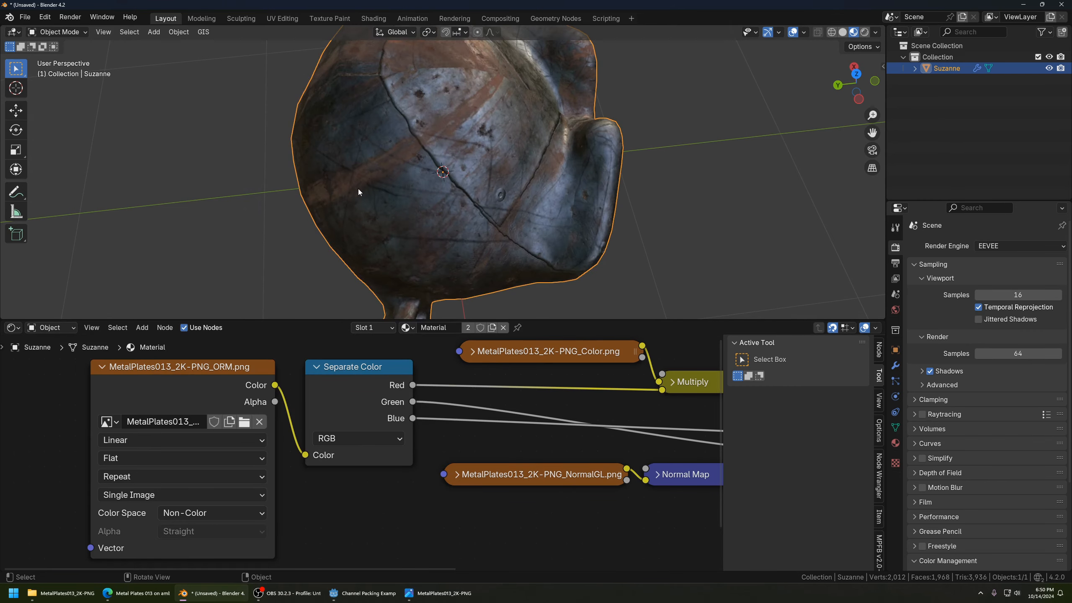
Collapse the Separate Color and ORM texture nodes and line them up just before the Multiply node.
middle_click_drag(360, 190, 590, 219)
scroll(542, 416, "down", 1)
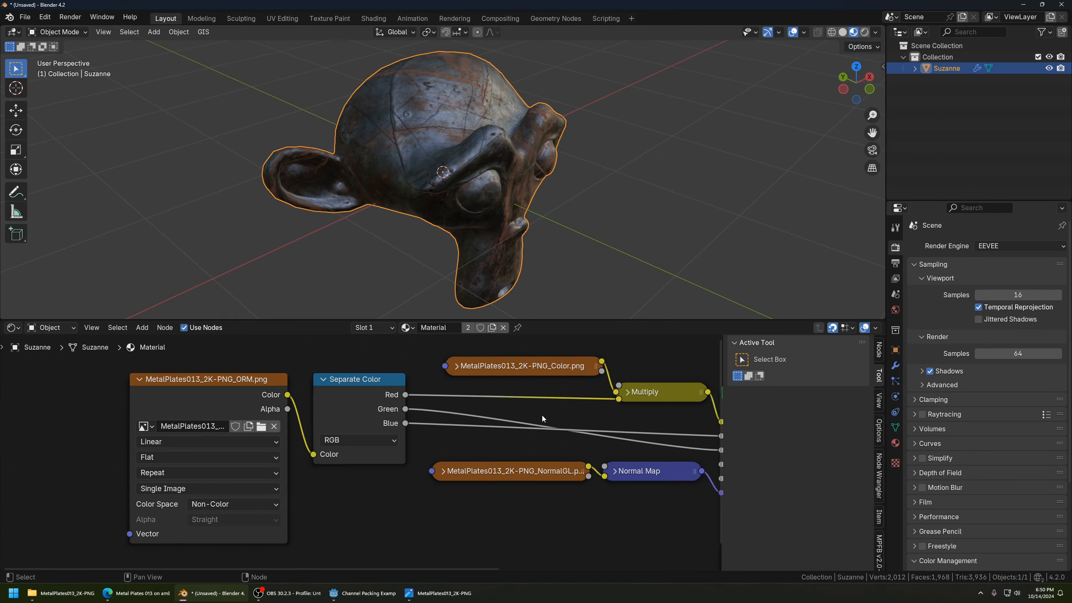
scroll(542, 416, "down", 3)
middle_click_drag(542, 415, 452, 389)
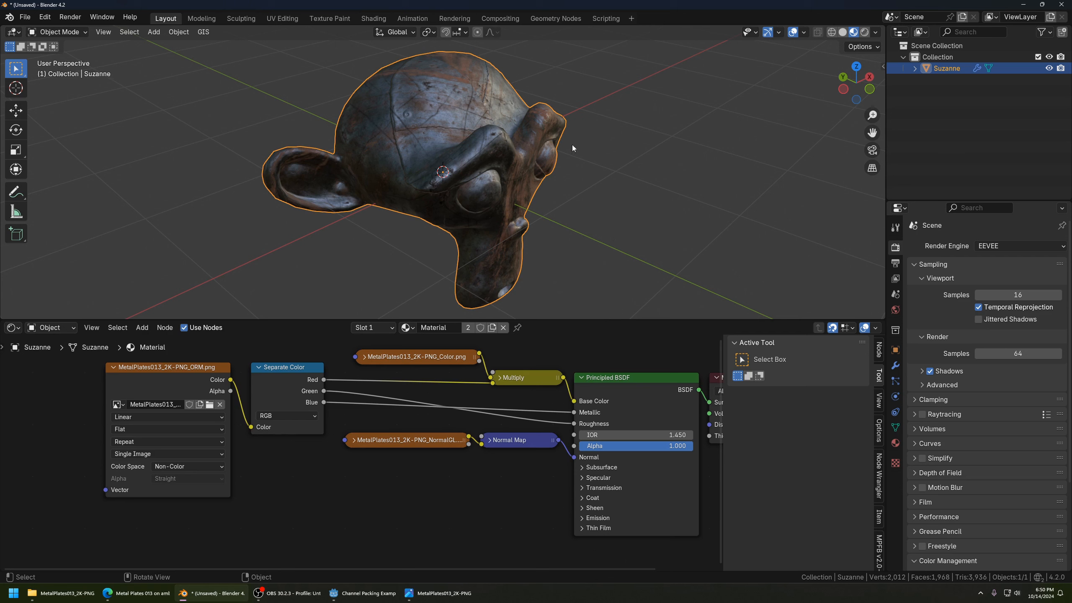
mouse_move(256, 376)
left_mouse_down()
mouse_move(248, 387)
mouse_move(269, 383)
left_mouse_up()
left_click(269, 378)
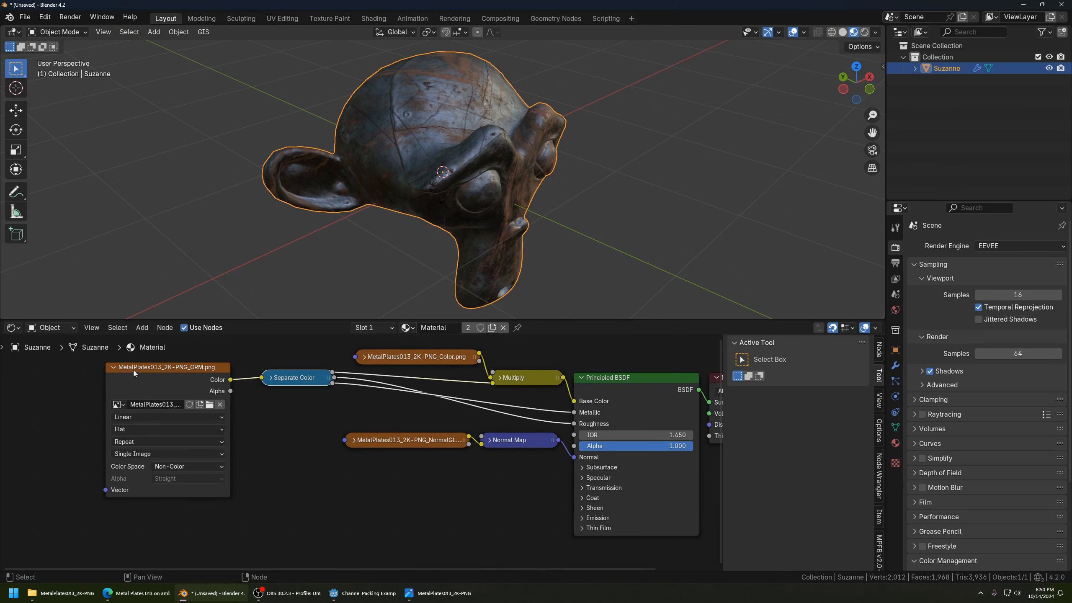
left_click(113, 368)
left_click_drag(185, 364, 221, 375)
left_click_drag(302, 378, 446, 379)
left_click_drag(234, 377, 360, 378)
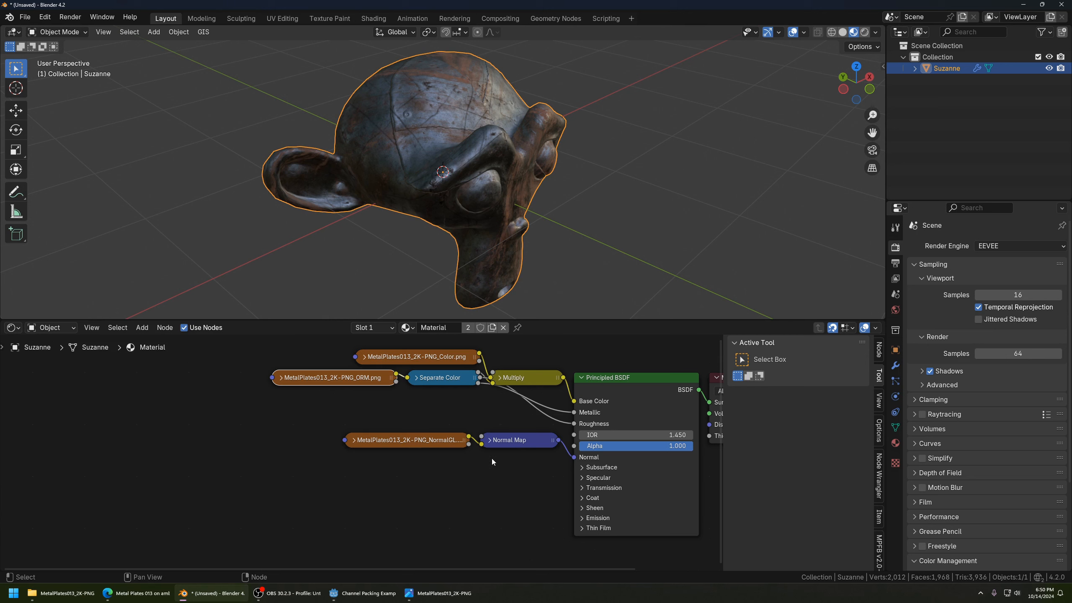
left_click_drag(448, 378, 448, 379)
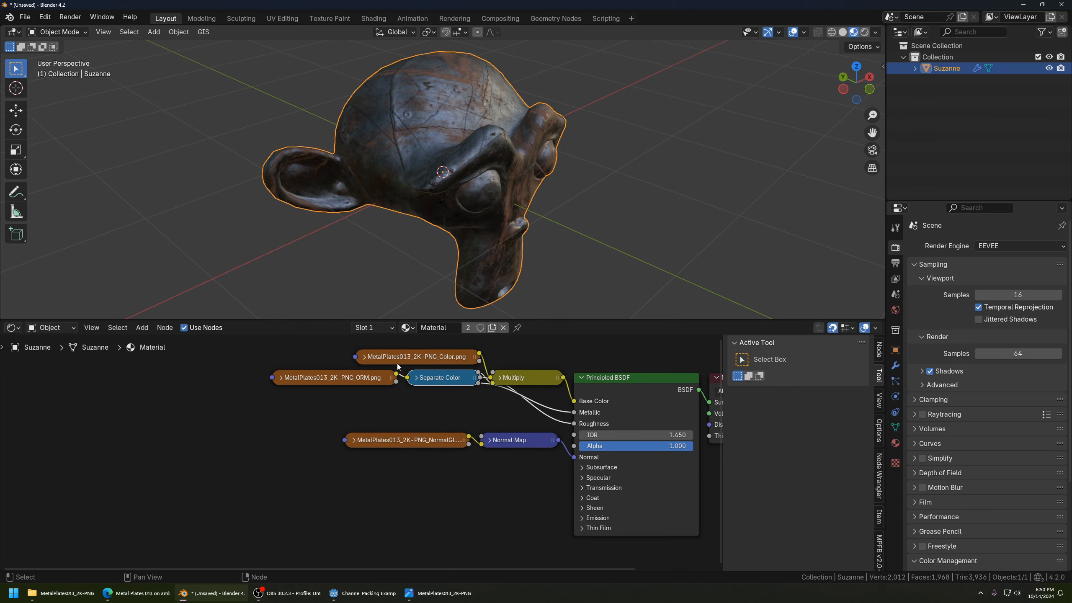
Expand the Separate Color node and bring MetalPlates013_2K-PNG_ORMD from the texture folder into the node graph.
key("h")
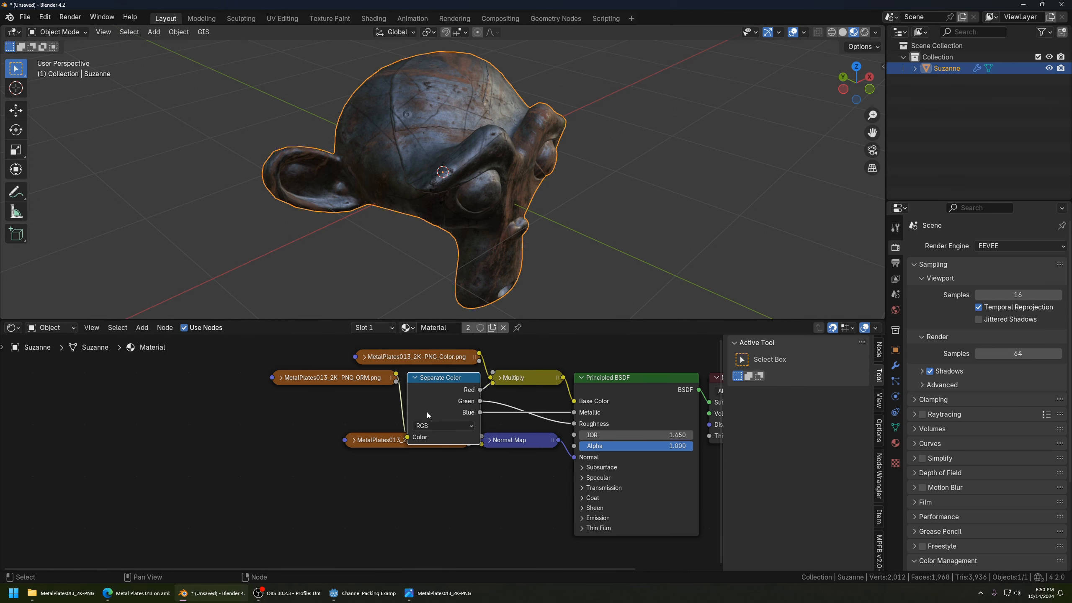
key("alt+Tab")
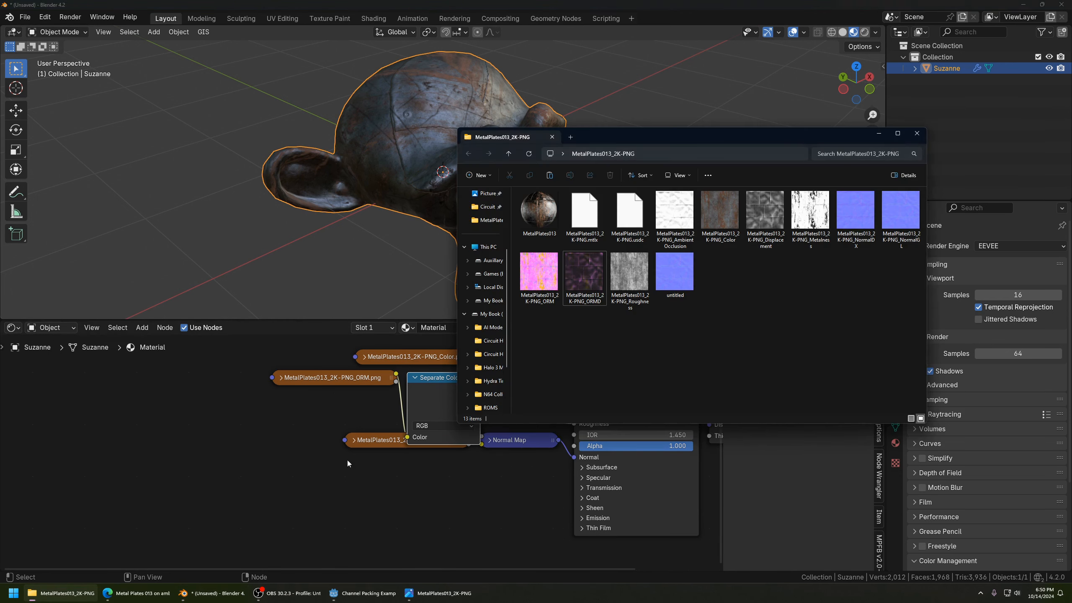
left_click_drag(601, 281, 203, 439)
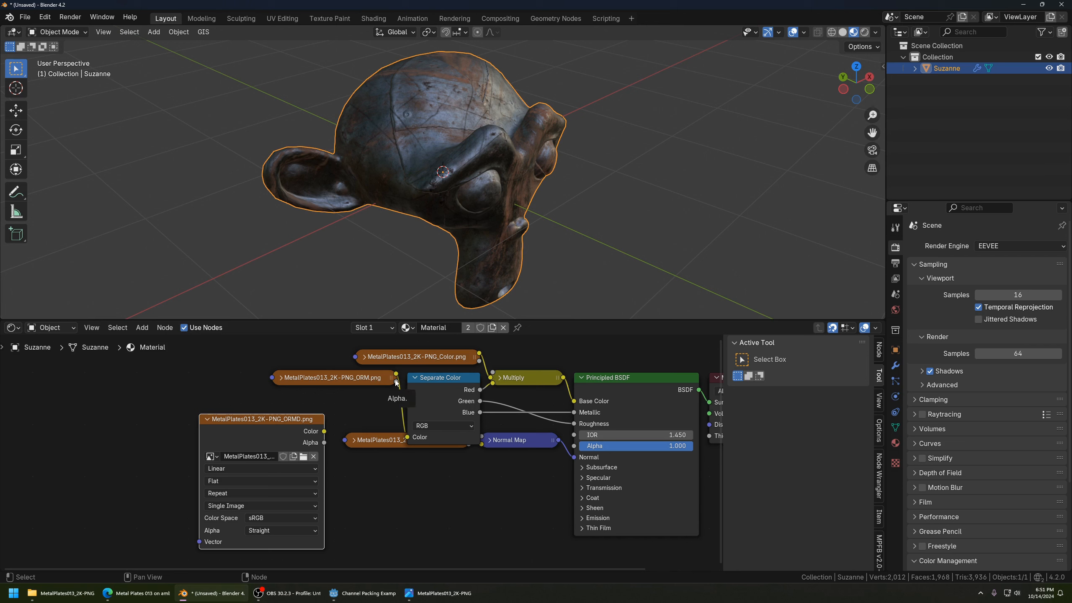
Connect the ORMD texture's Color output directly to the Principled BSDF's Base Color.
left_click(364, 357)
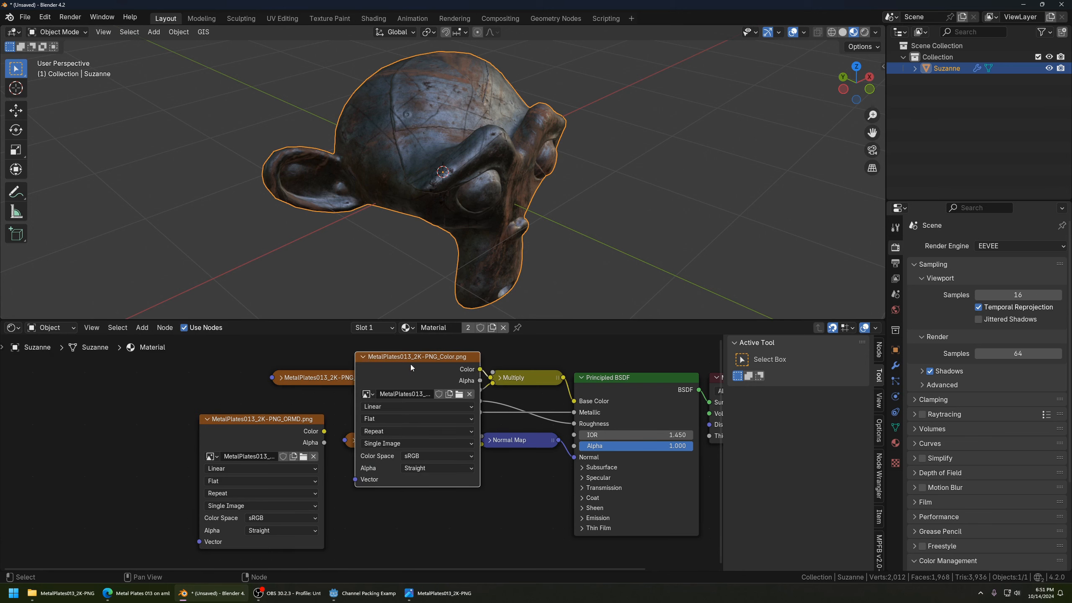
left_click(363, 358)
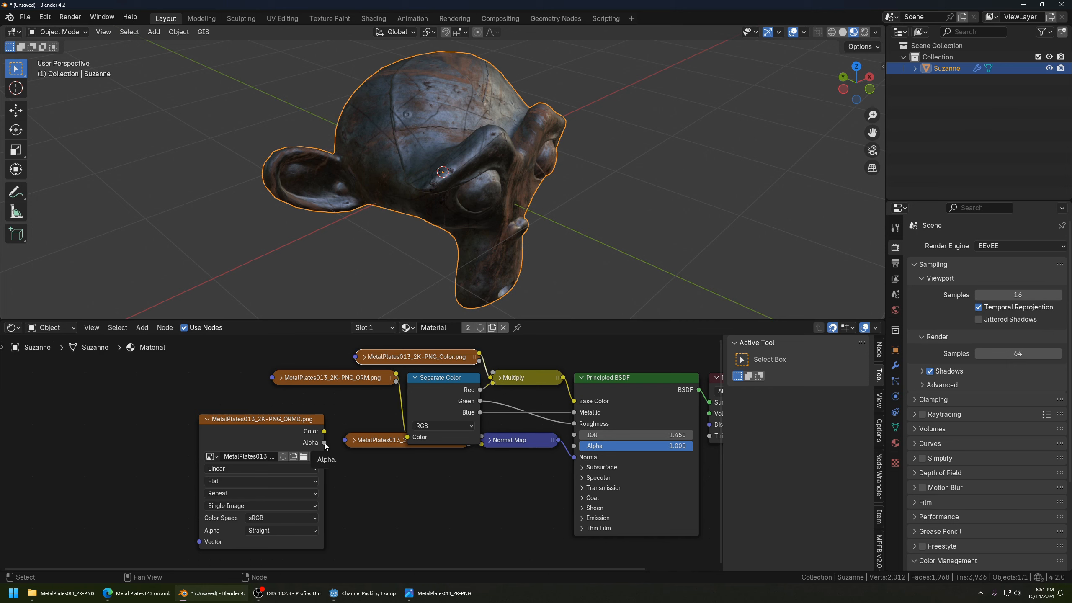
left_click_drag(324, 443, 575, 402)
key("Escape")
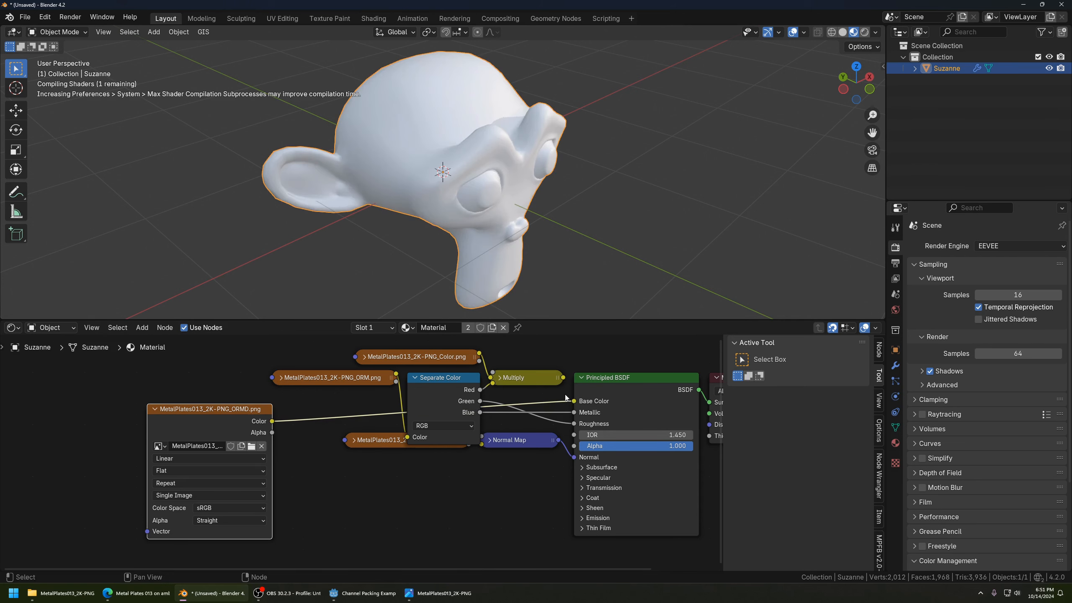
Cut the links into the Principled BSDF's Metallic, Roughness and Normal inputs.
scroll(452, 244, "up", 1)
middle_click_drag(453, 244, 506, 259)
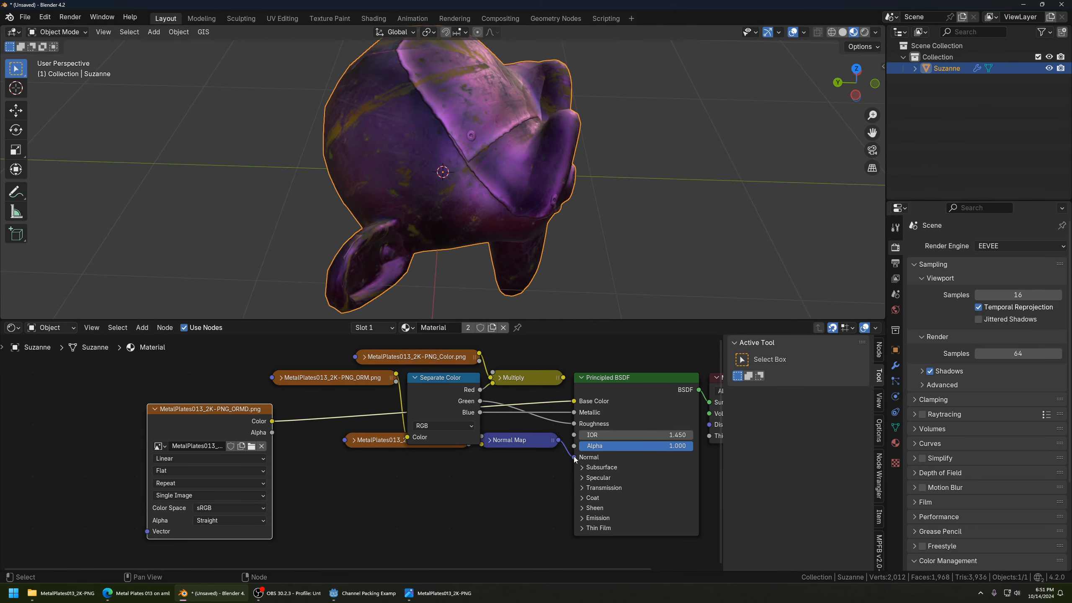
left_click_drag(574, 456, 558, 414)
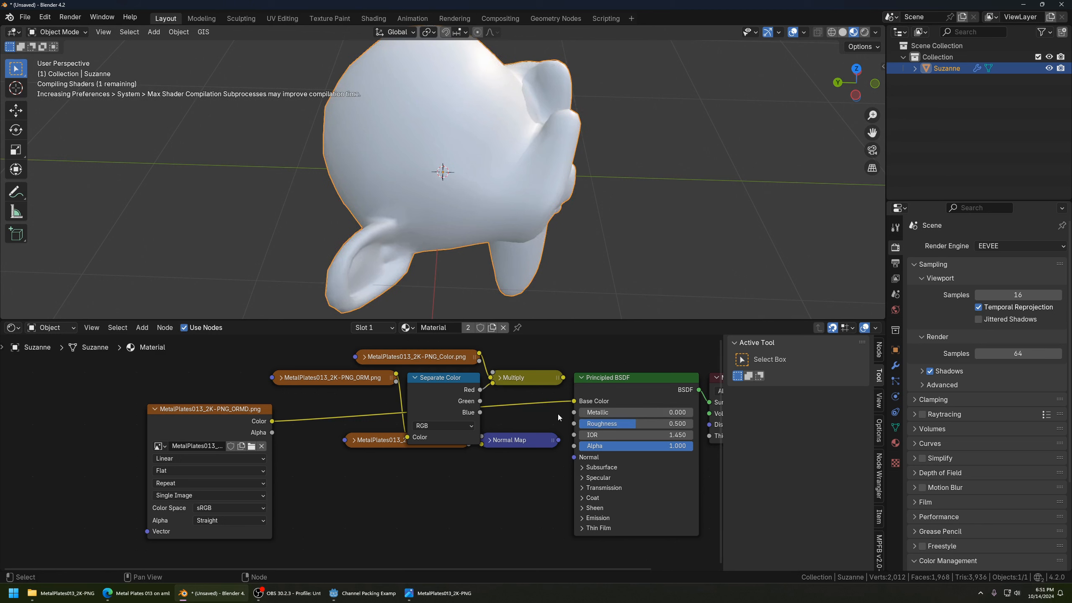
Examine how the ORMD texture's colors appear on the monkey head from several sides.
middle_click_drag(488, 220, 373, 263)
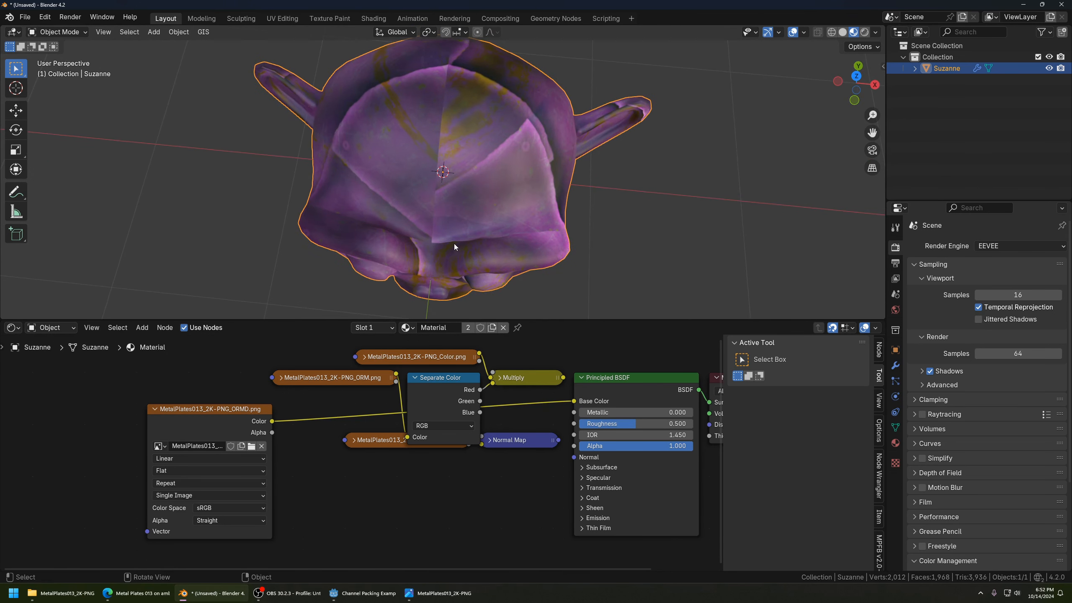
scroll(454, 243, "up", 2)
scroll(449, 217, "down", 2)
middle_click_drag(449, 218, 591, 194)
scroll(464, 190, "up", 3)
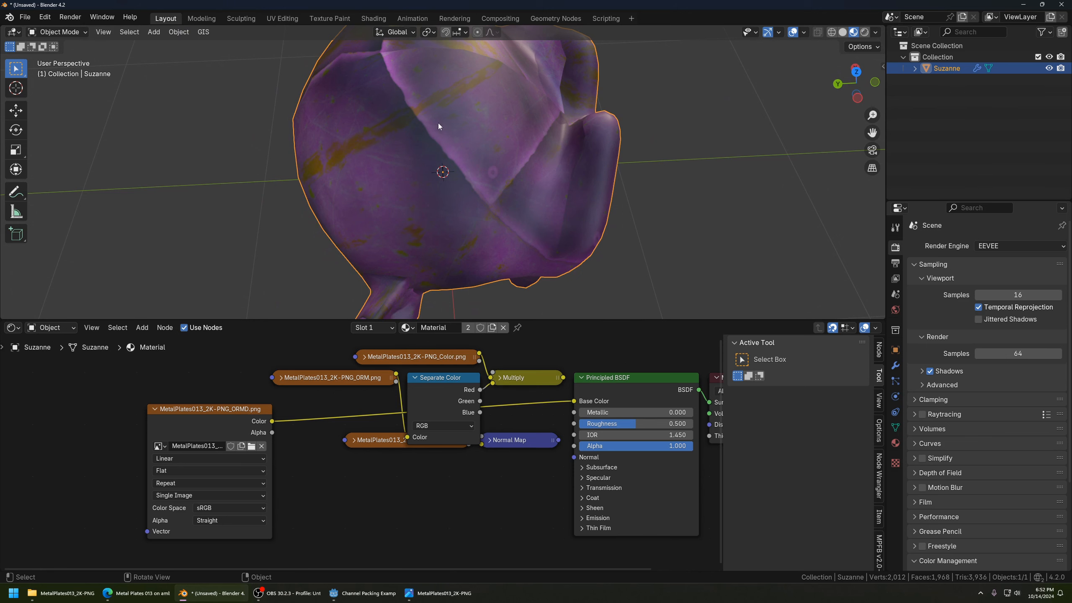
middle_click_drag(448, 202, 472, 141)
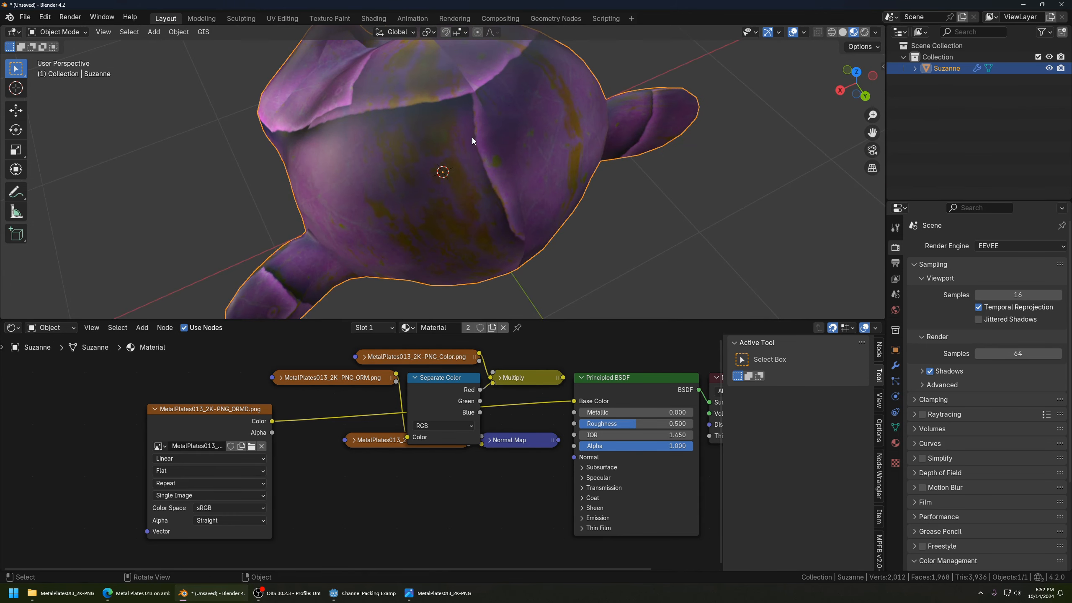
middle_click_drag(417, 97, 541, 230)
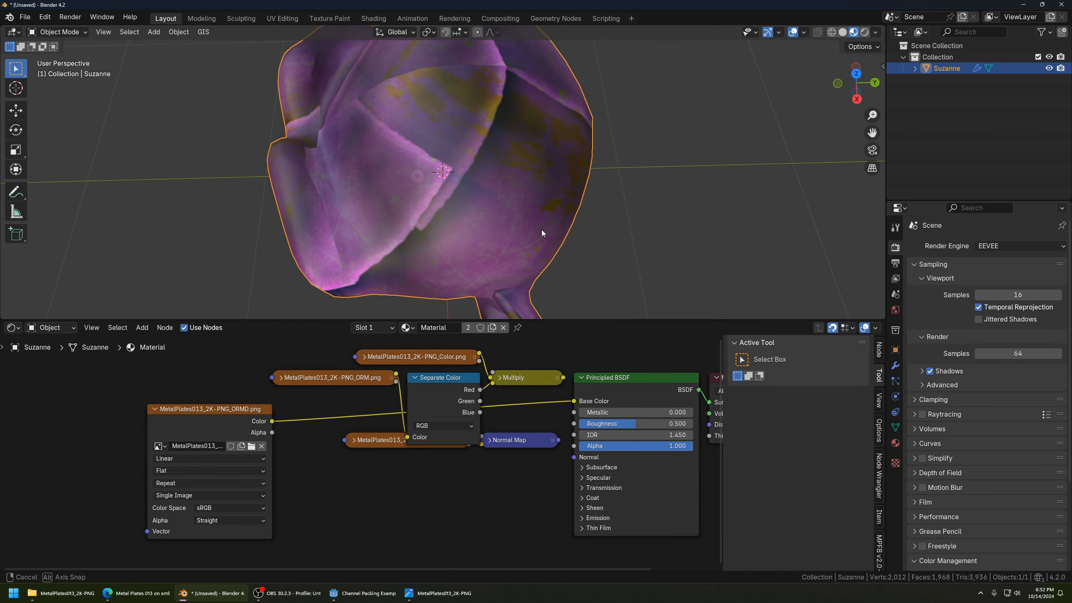
Preview the packed texture image from the MetalPlates013_2K-PNG folder for comparison, and return to Blender's node graph.
left_click(97, 585)
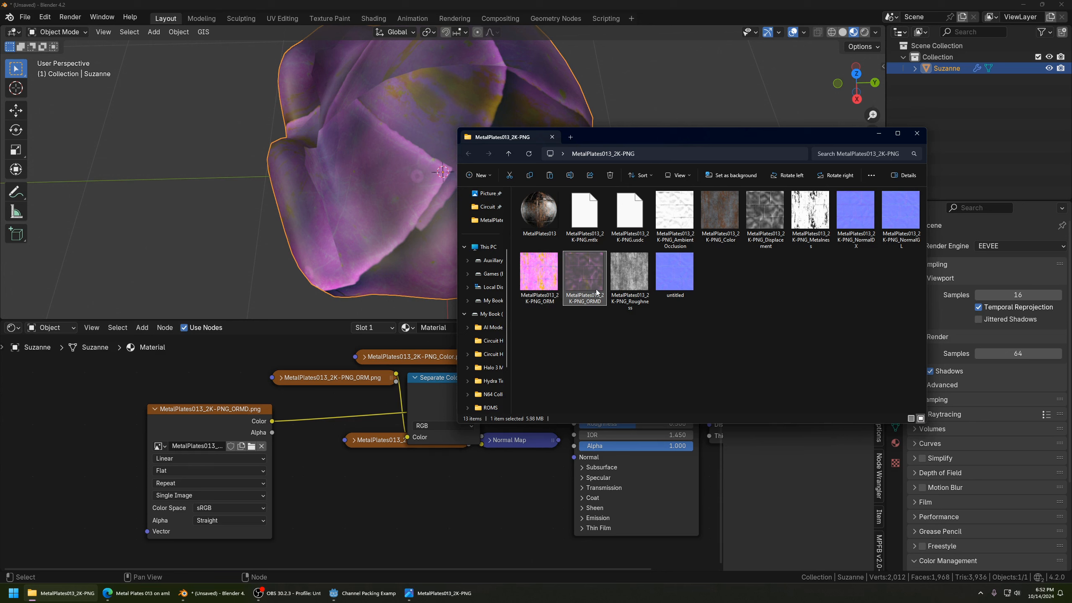
double_click(574, 283)
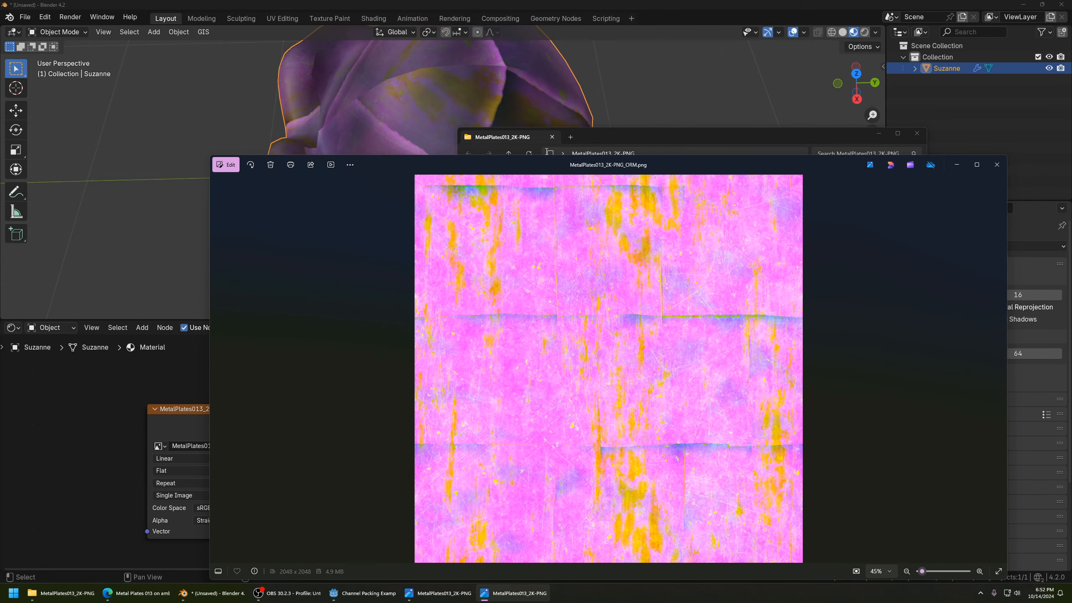
left_click(997, 164)
left_click(371, 378)
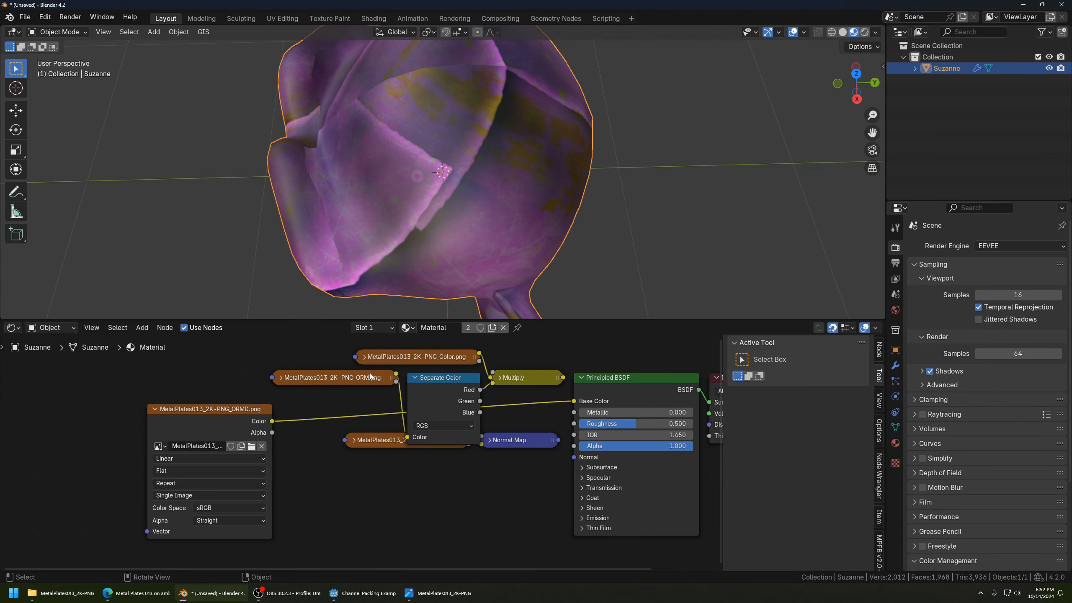
Set the ORMD texture's alpha mode to Channel Packed and check its colors on the monkey head.
scroll(312, 504, "up", 1)
middle_click_drag(303, 516, 311, 501)
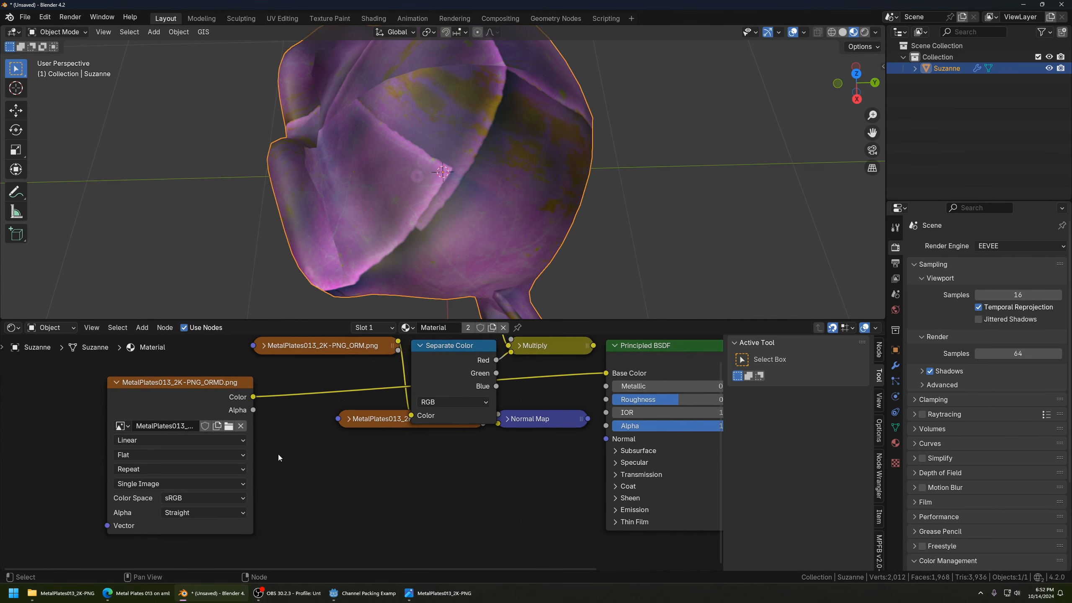
left_click_drag(172, 383, 183, 397)
middle_click_drag(266, 521, 261, 489)
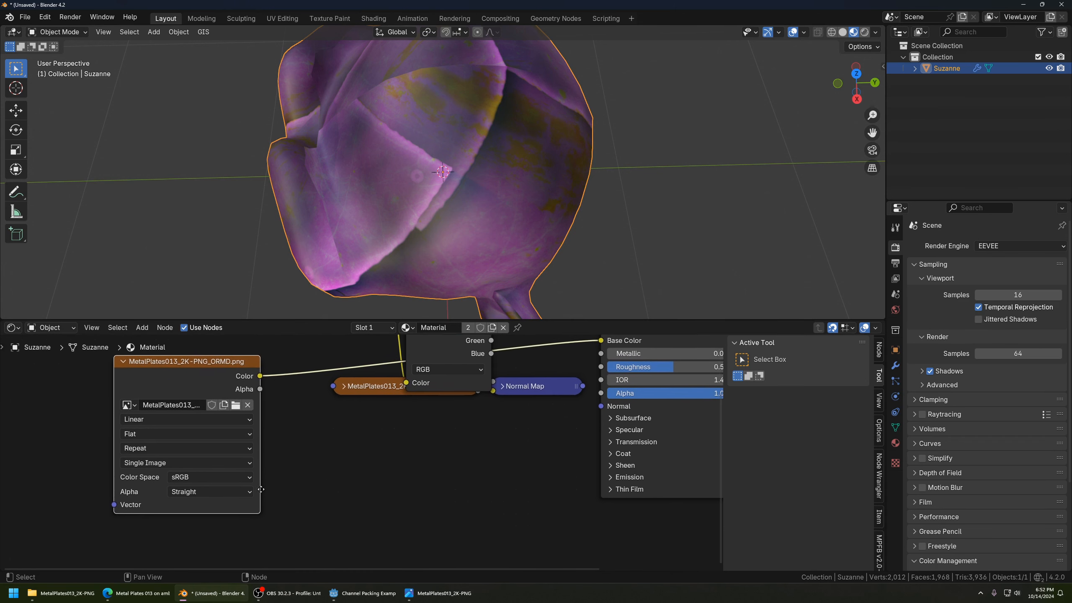
left_click(209, 490)
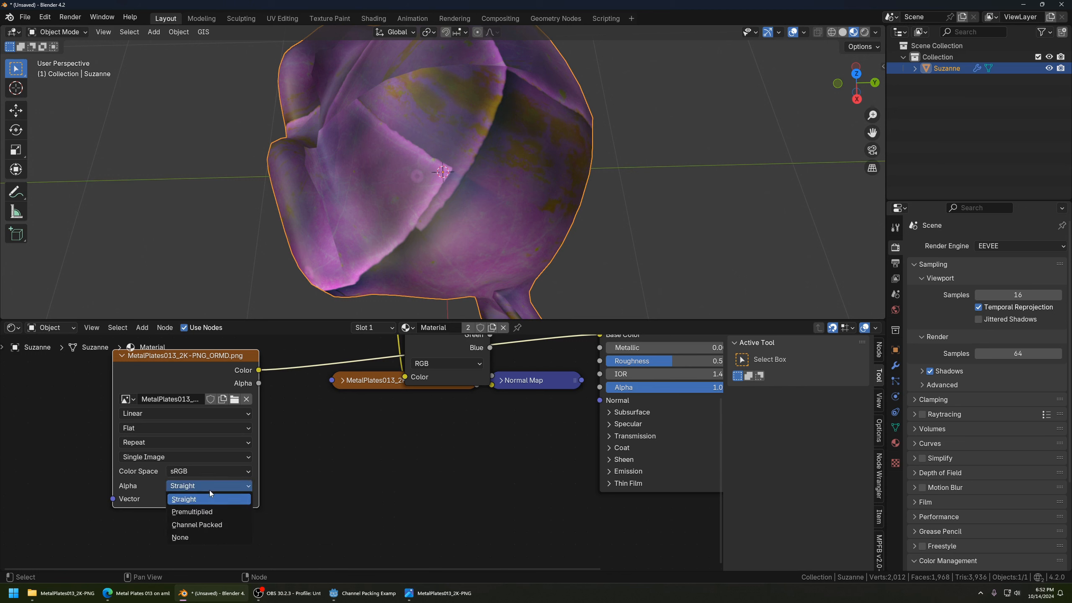
left_click(206, 528)
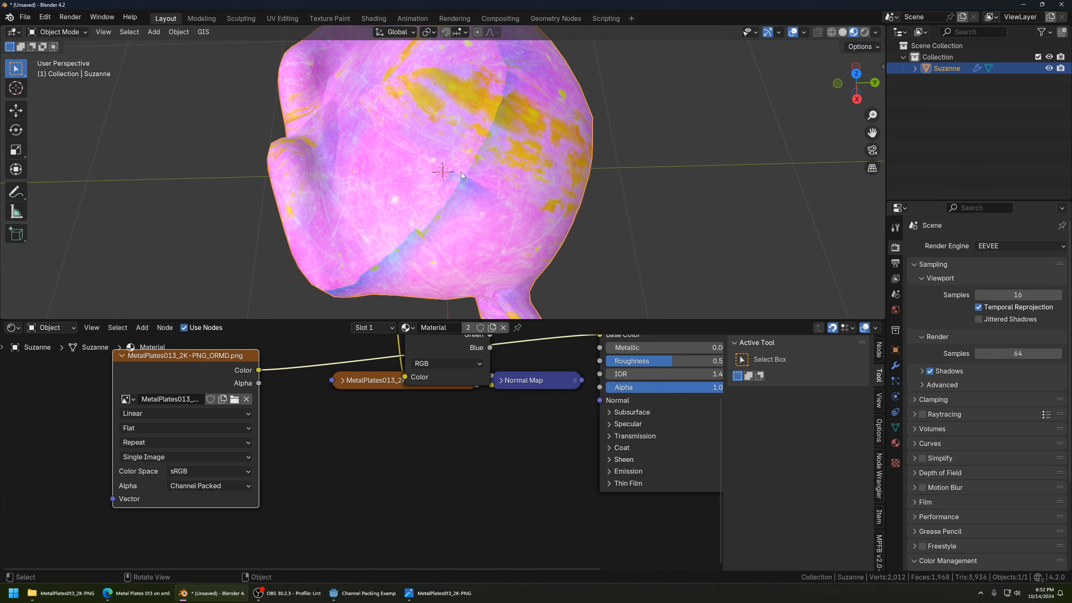
middle_click_drag(491, 193, 523, 163)
middle_click_drag(318, 459, 285, 486)
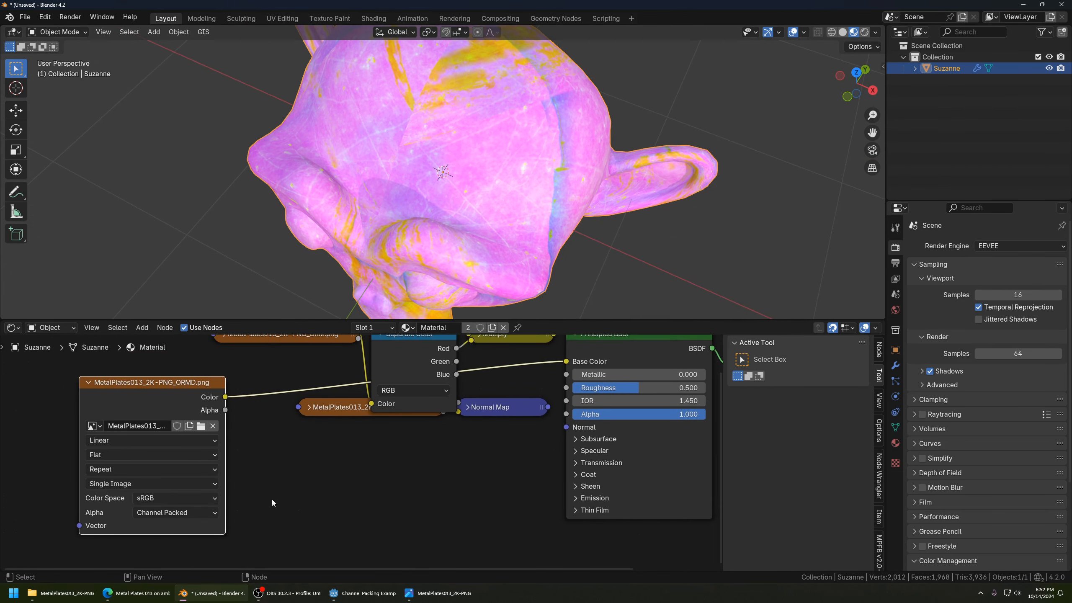
Return the ORMD texture's alpha mode to Straight and shift its node slightly toward the shader.
left_click(189, 516)
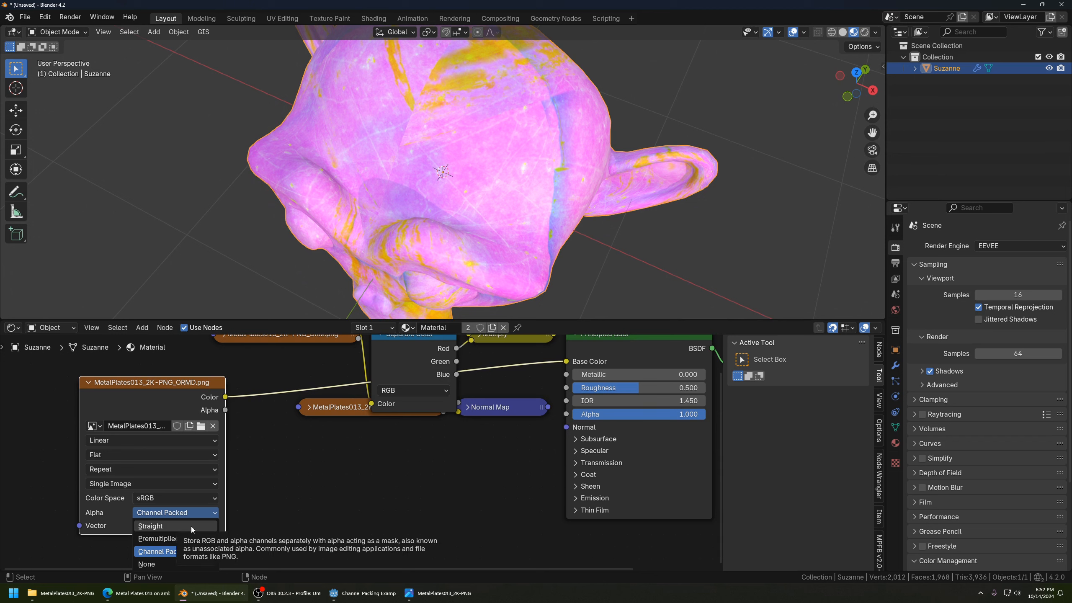
left_click(191, 526)
left_click_drag(174, 511, 199, 487)
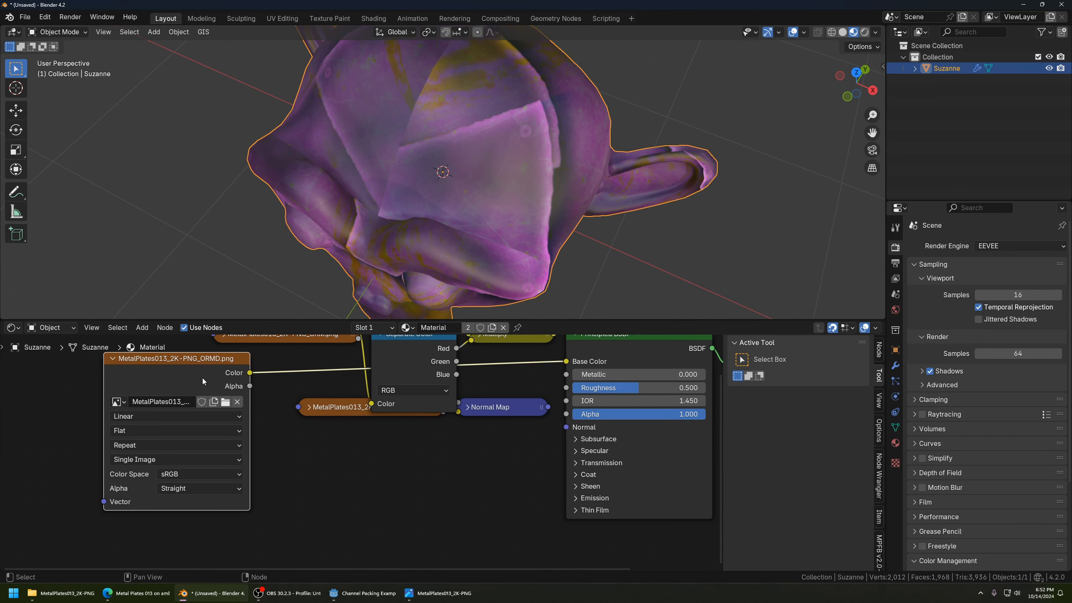
Shift the ORMD texture node away from the shader, set its alpha mode to Channel Packed, and check the monkey head's colors.
mouse_move(211, 360)
left_mouse_down()
mouse_move(209, 373)
mouse_move(203, 362)
left_mouse_up()
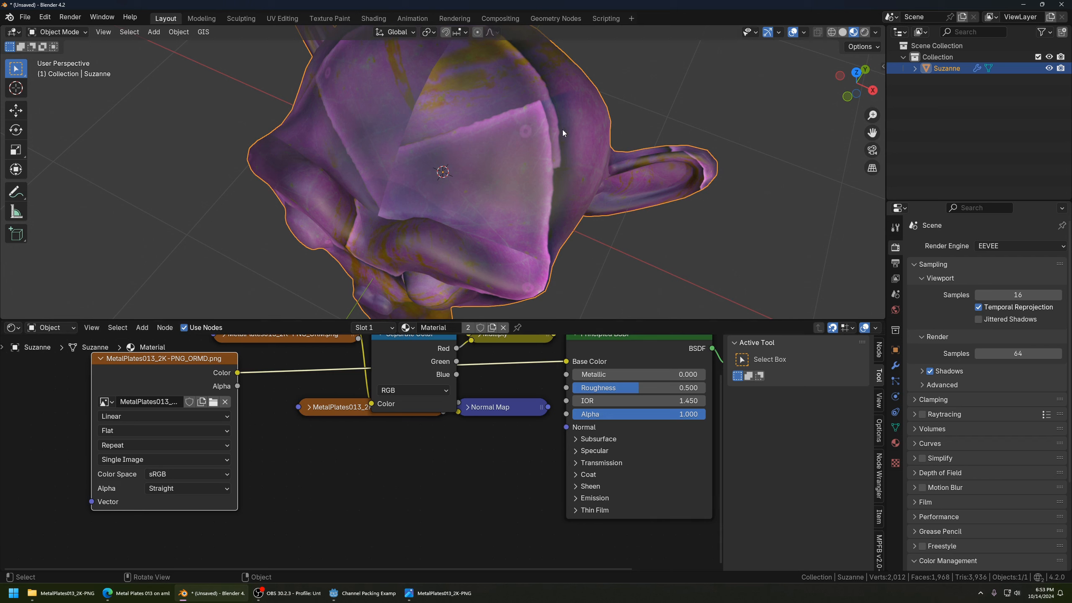
left_click(199, 487)
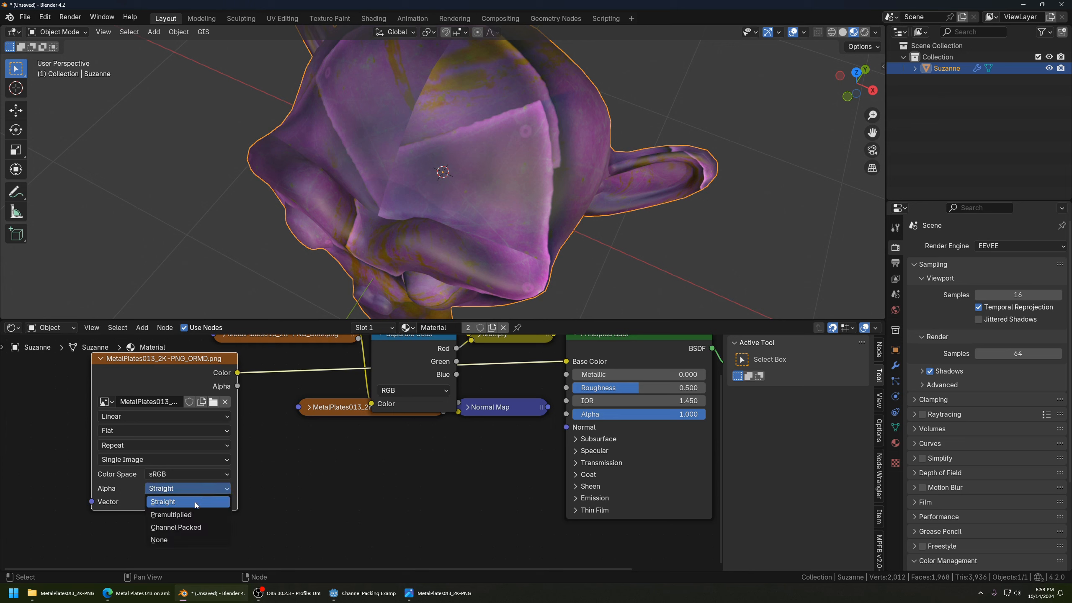
left_click(198, 528)
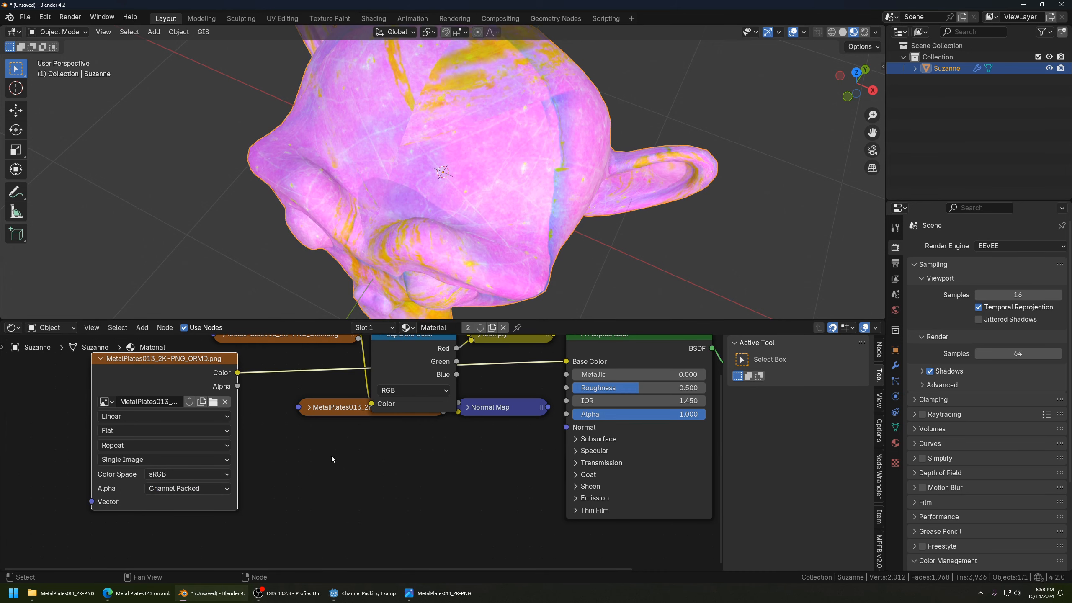
middle_click_drag(380, 131, 498, 109)
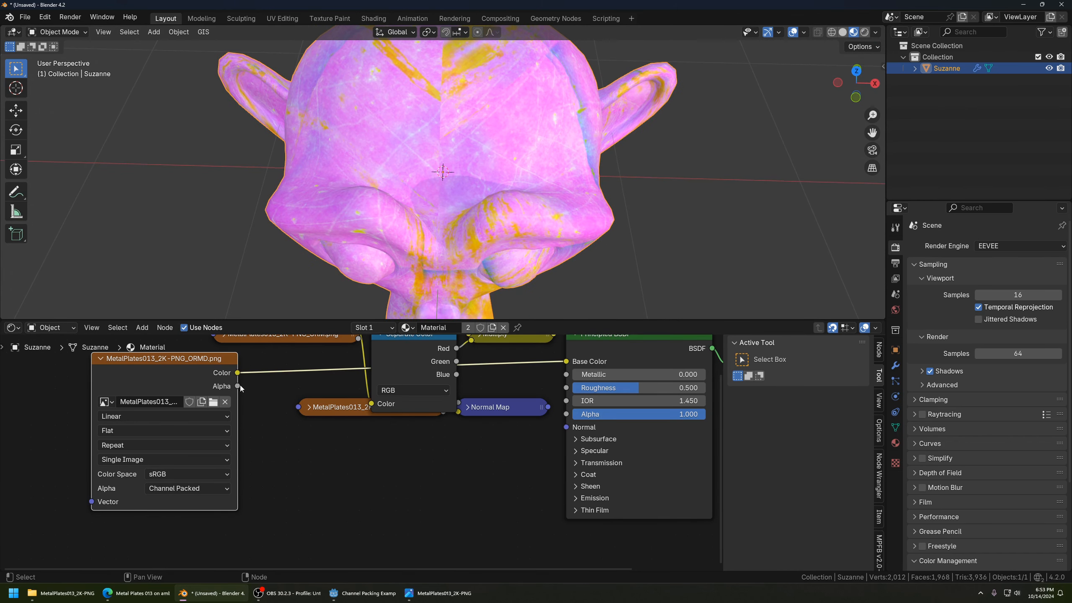
Connect the ORMD texture's Alpha output to the Principled BSDF's Roughness input and shift the texture node toward the shader.
middle_click_drag(335, 373, 252, 424)
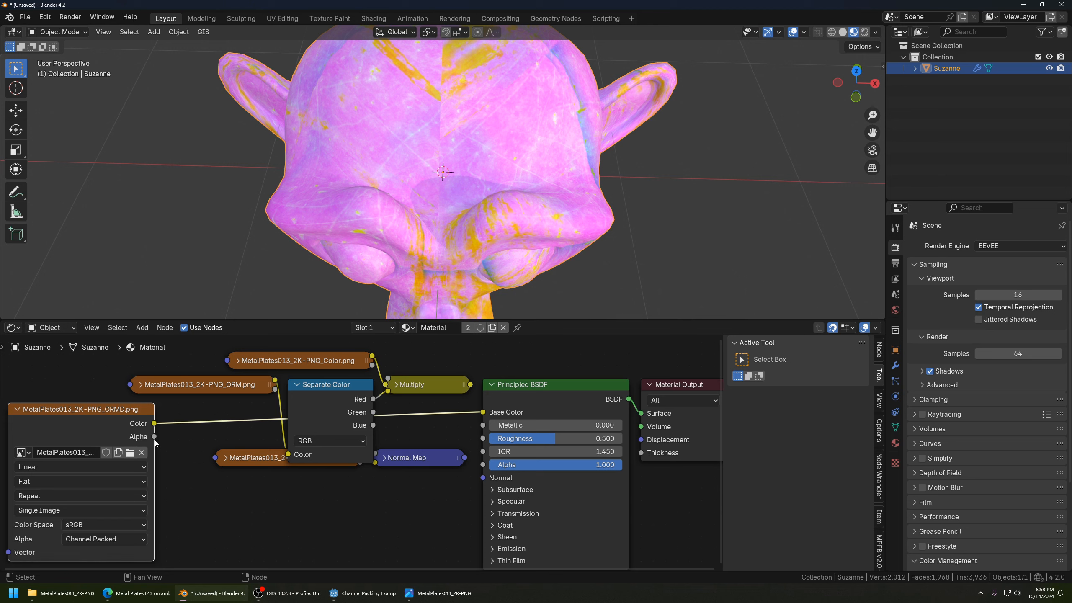
left_click_drag(155, 437, 483, 439)
middle_click_drag(548, 106, 526, 199)
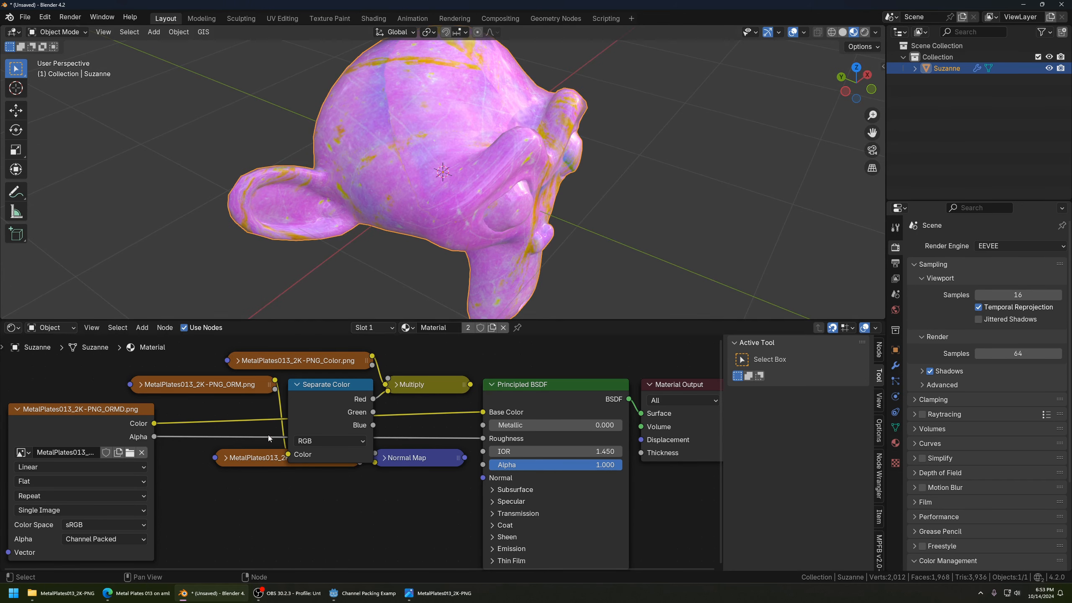
left_click_drag(136, 421, 179, 414)
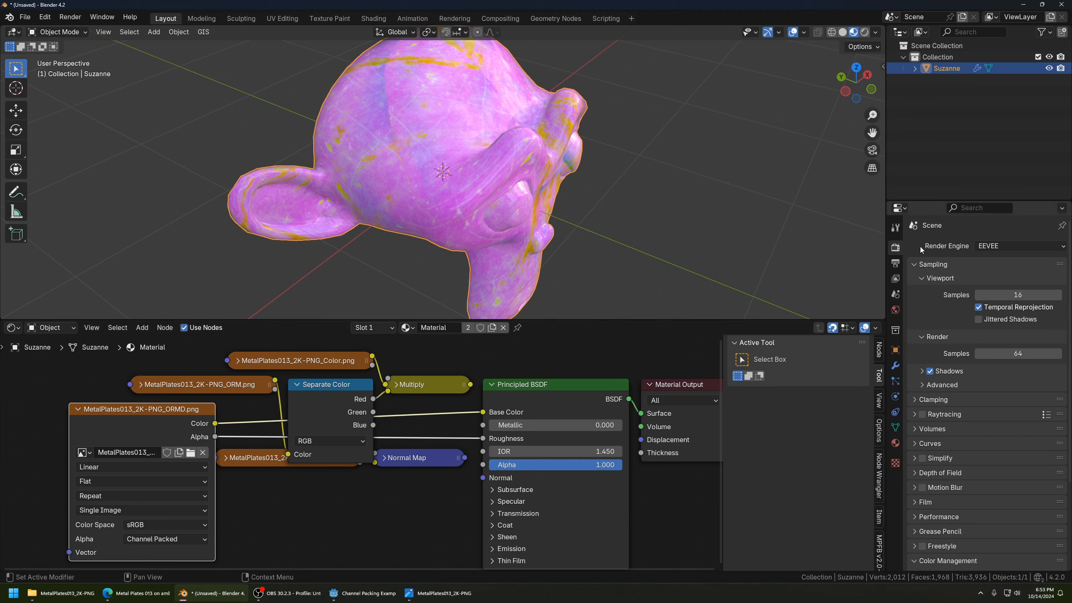
Close Blender and create a folder named metal_plates_013 in the root of the Godot project.
key("alt+F4")
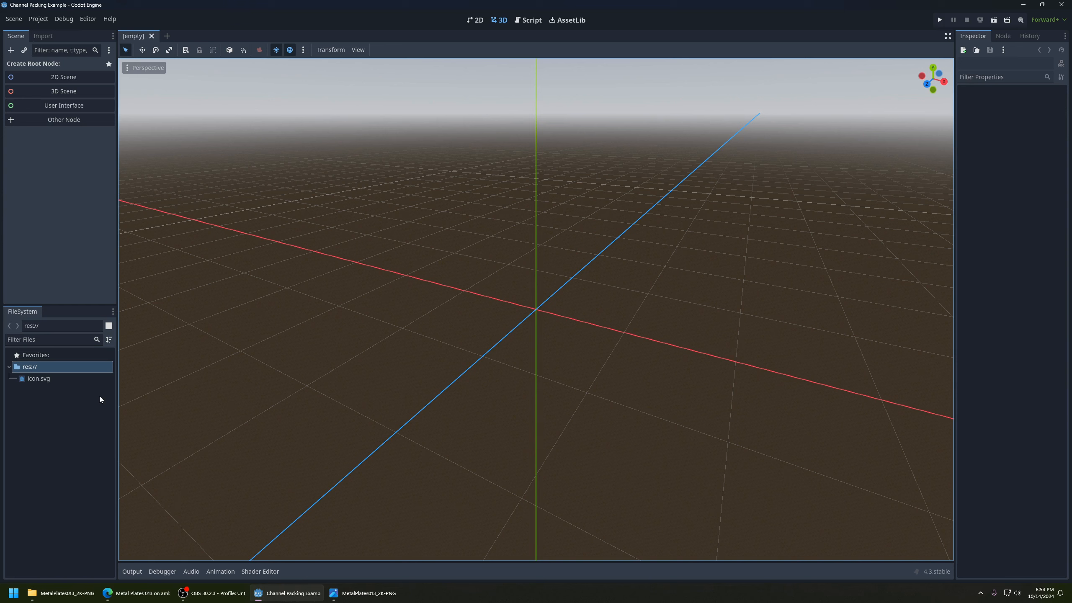
right_click(37, 368)
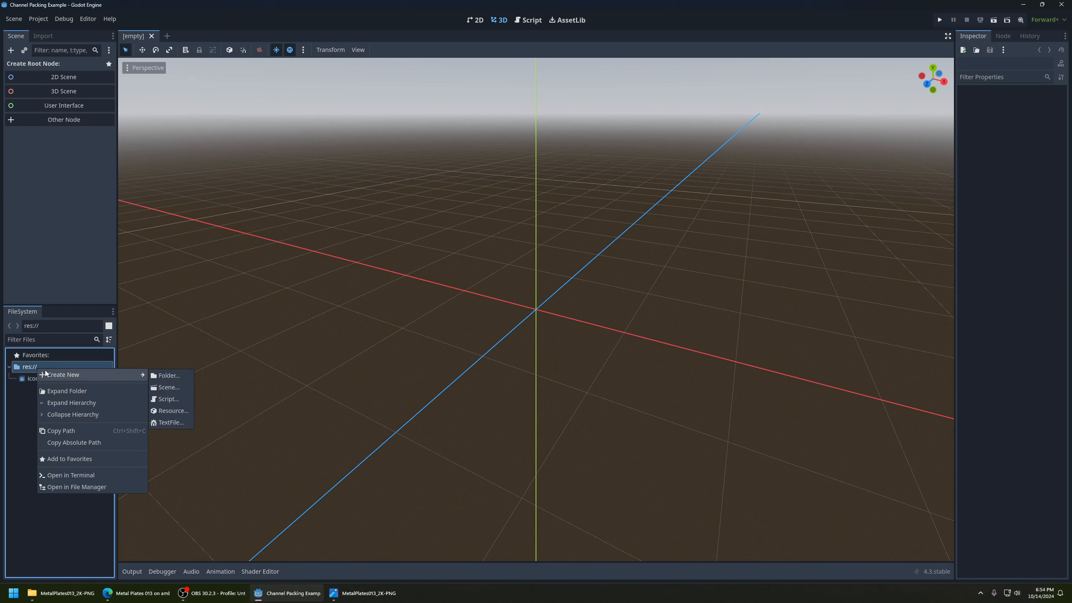
left_click(157, 376)
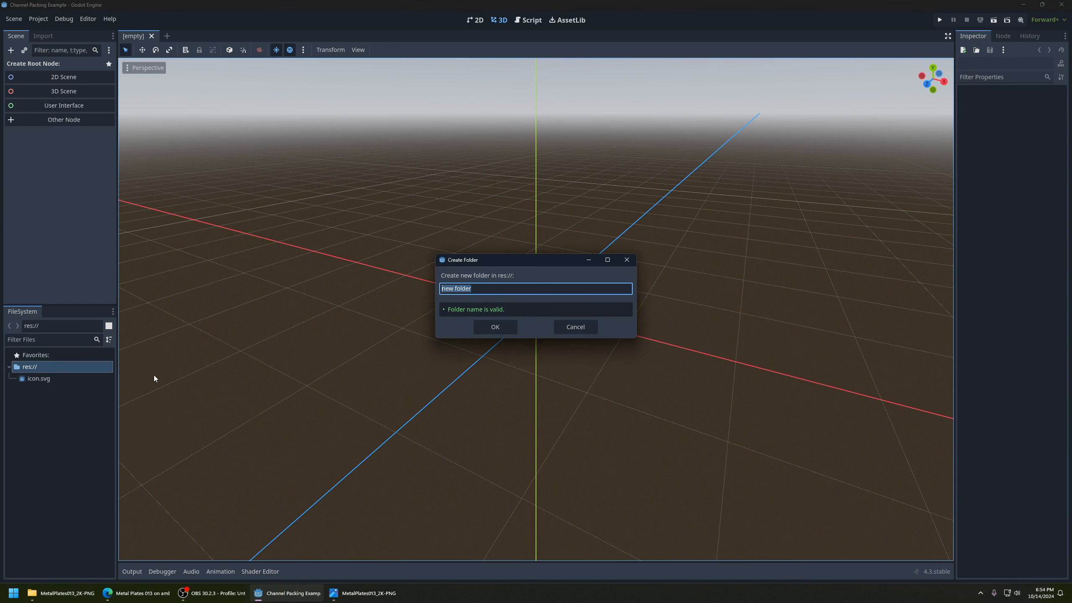
type("metal_lates")
key("BackSpace")
key("BackSpace")
key("BackSpace")
type("plates_013")
key("Return")
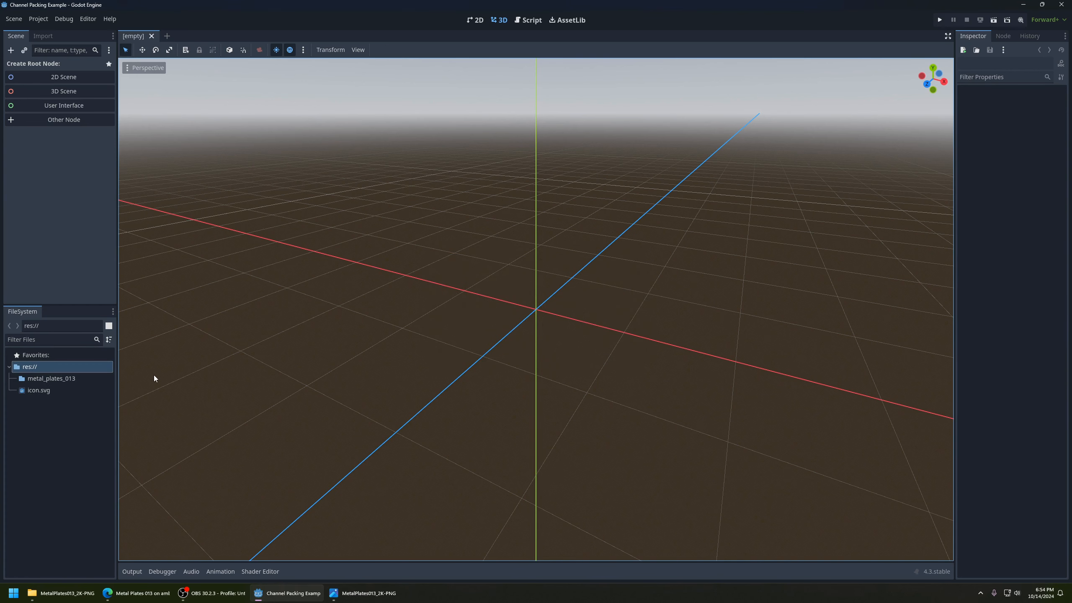
Import the Color, NormalGL and ORM images from the MetalPlates013_2K-PNG folder into the project's metal_plates_013 folder.
left_click(63, 378)
left_click(63, 593)
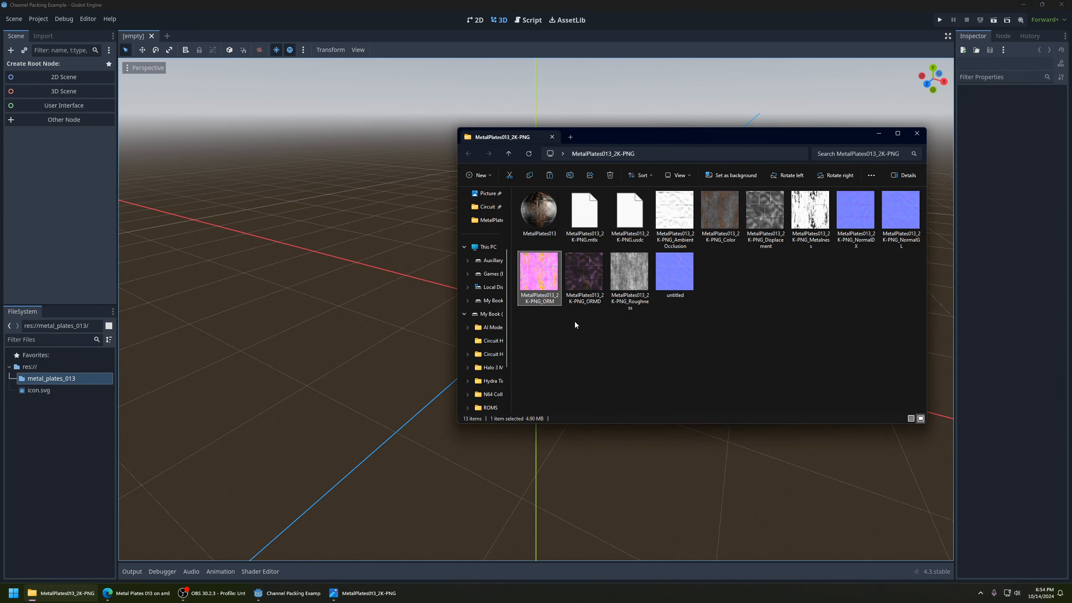
left_click(723, 215)
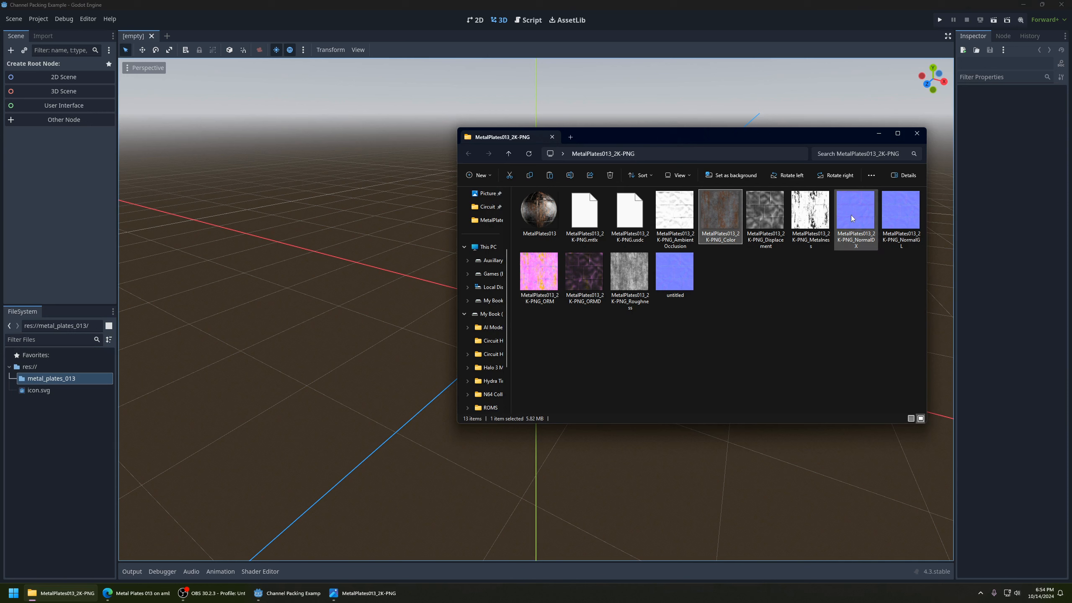
left_click(899, 209, "ctrl")
left_click(528, 277, "ctrl")
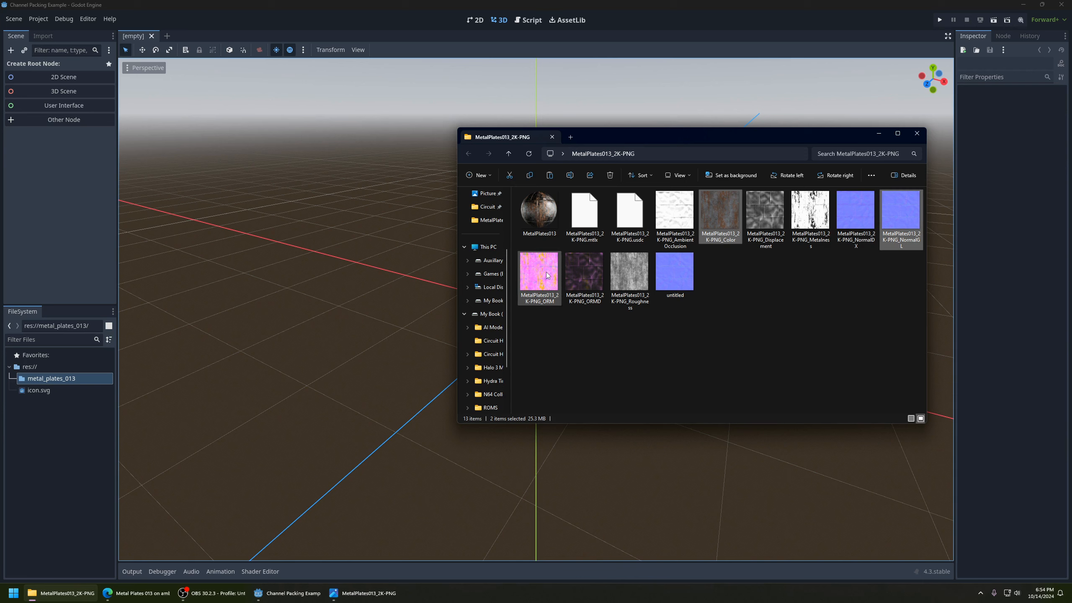
left_click_drag(531, 262, 172, 411)
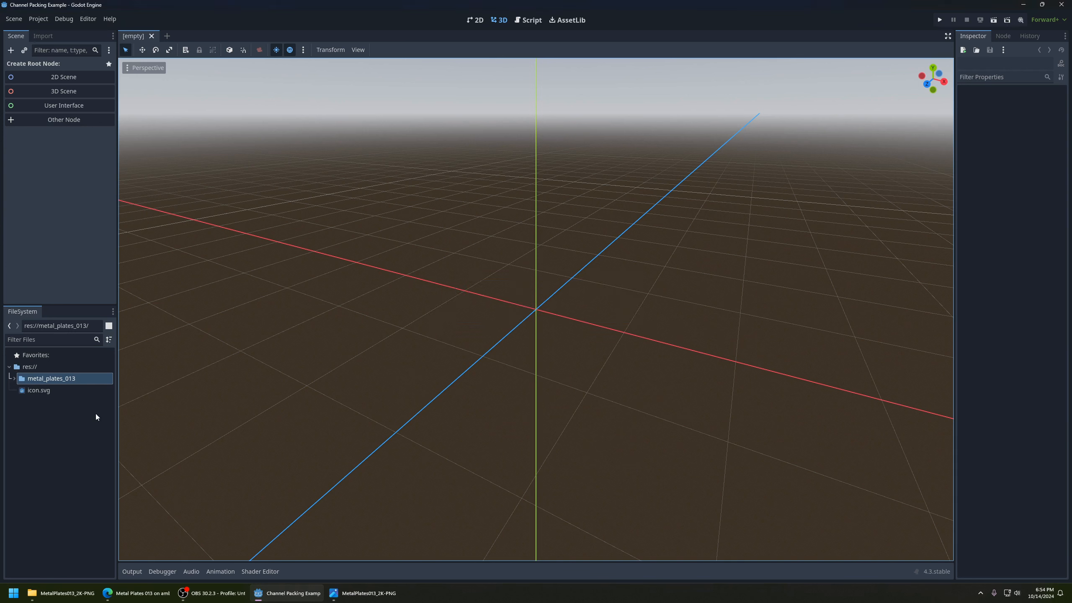
Expand the metal_plates_013 folder and check the imported color, normal and ORM textures.
left_click(15, 378)
left_click(47, 391)
left_click(54, 406)
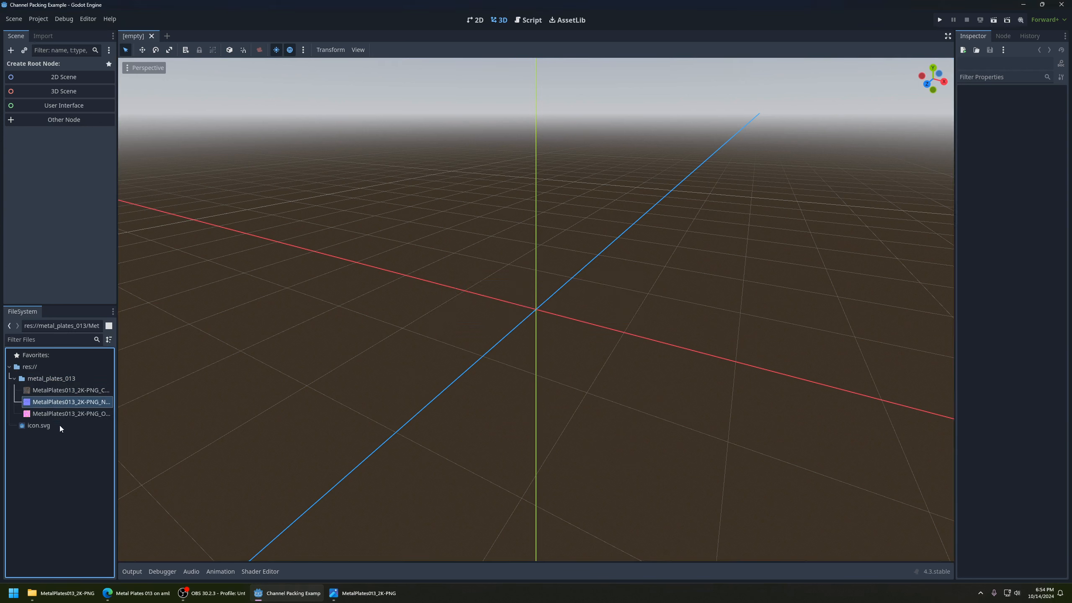
left_click(83, 389)
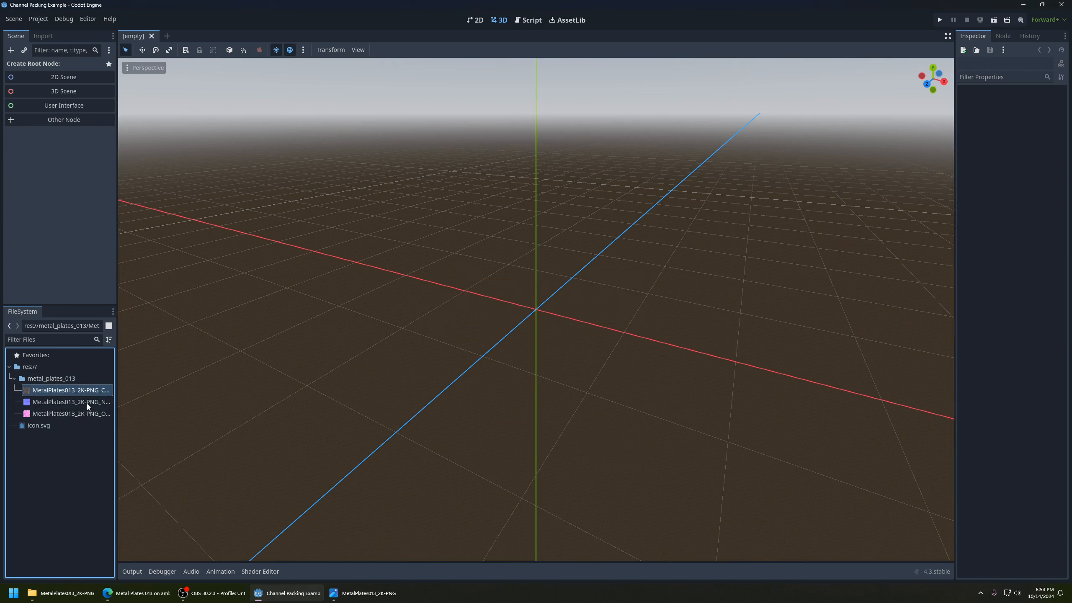
left_click(87, 404)
left_click(84, 413)
left_click(271, 332)
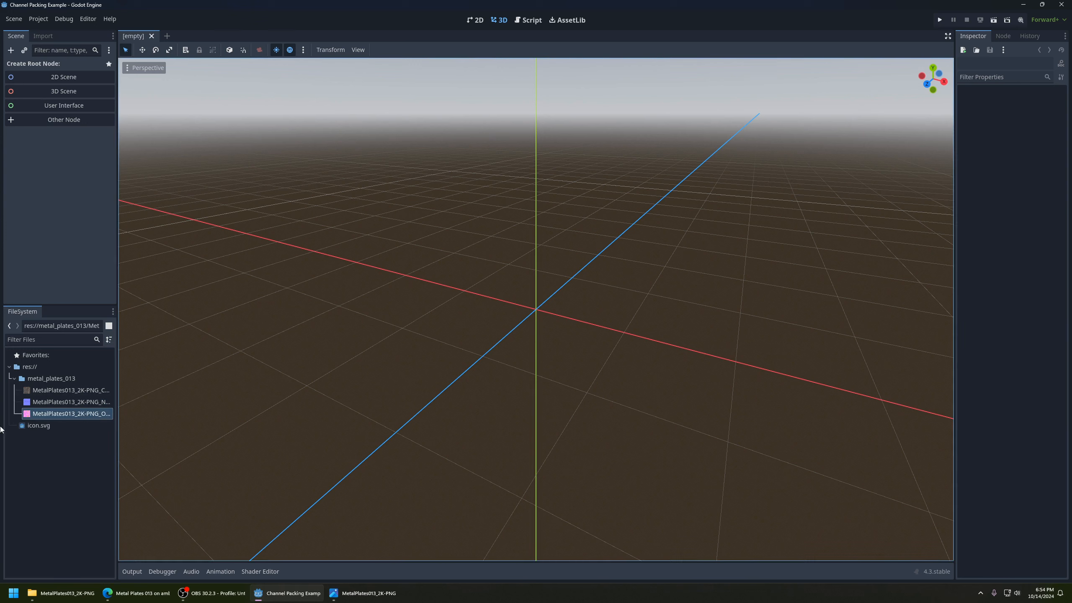
Create a 3D scene root node and add a MeshInstance3D as its child.
left_click(42, 91)
scroll(485, 287, "up", 4)
middle_click_drag(485, 287, 529, 321)
scroll(544, 318, "up", 4)
left_click(10, 49)
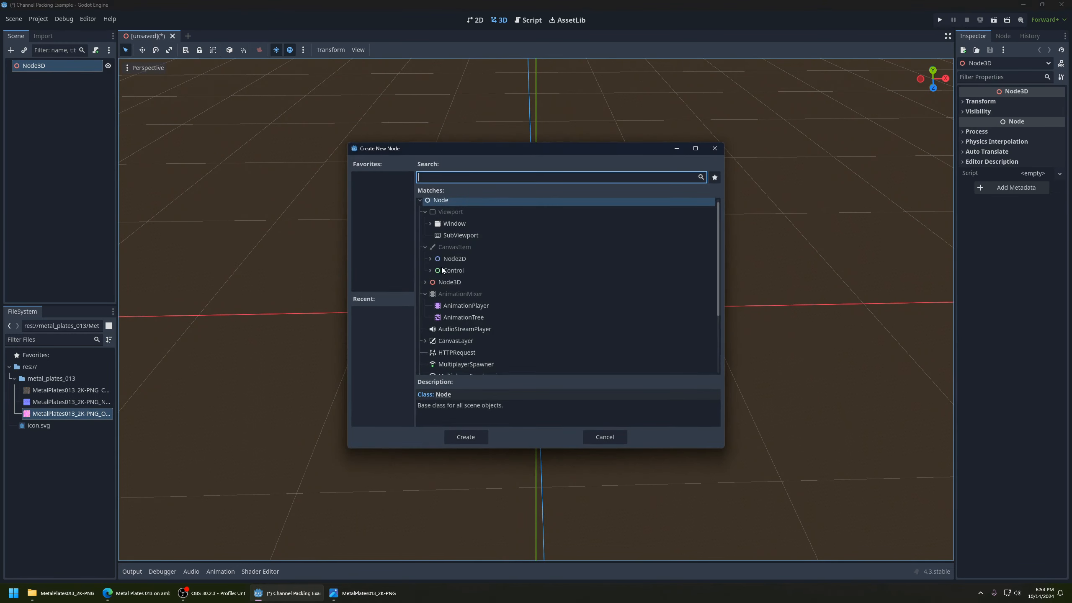
type("mes")
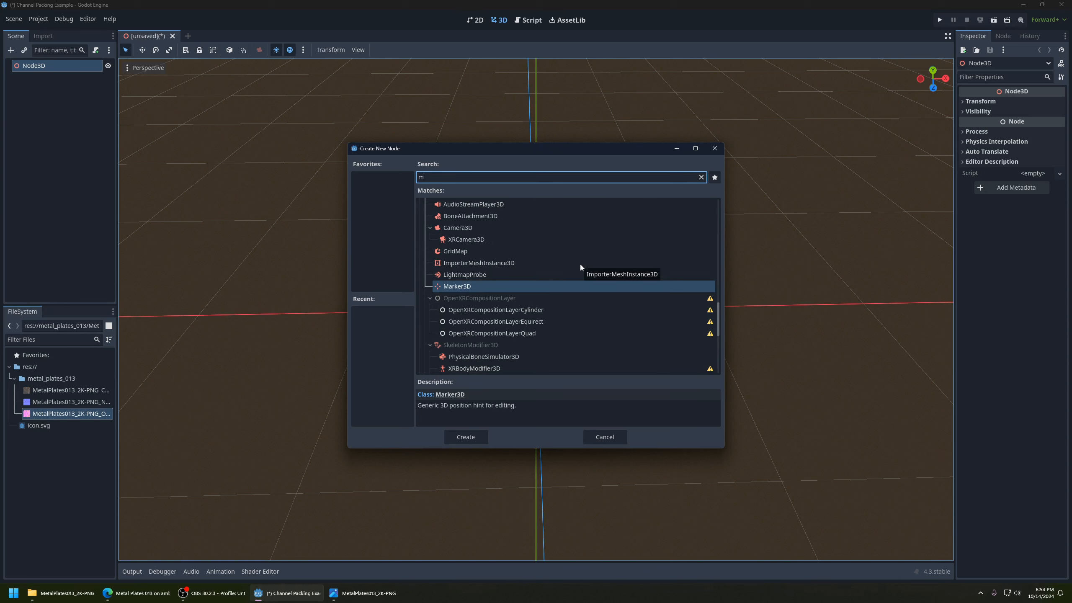
left_click(472, 439)
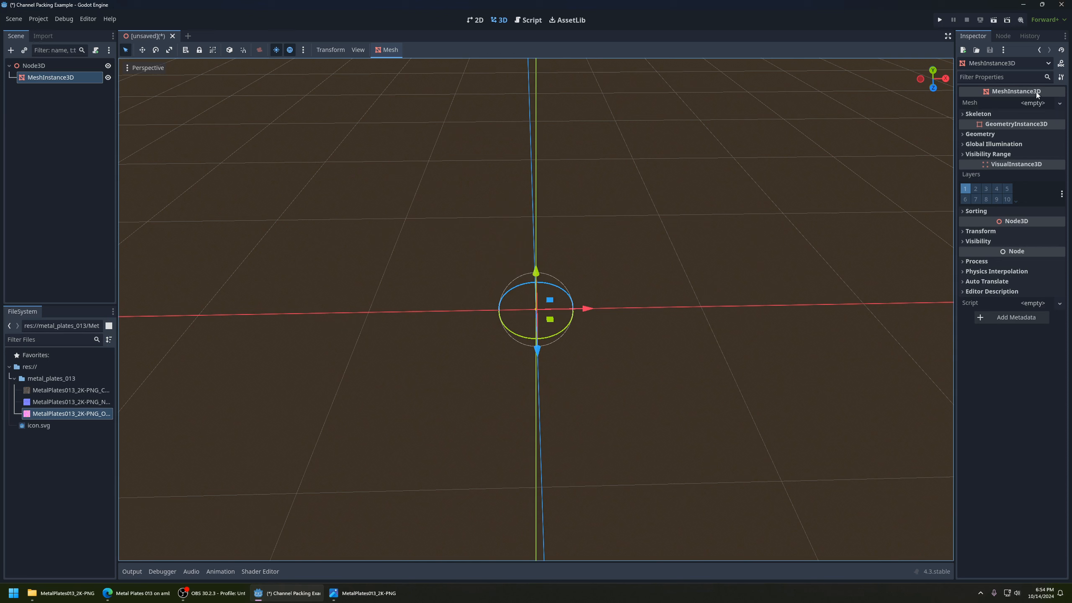
Assign a new BoxMesh to the MeshInstance3D and view the box in the scene.
left_click(1060, 106)
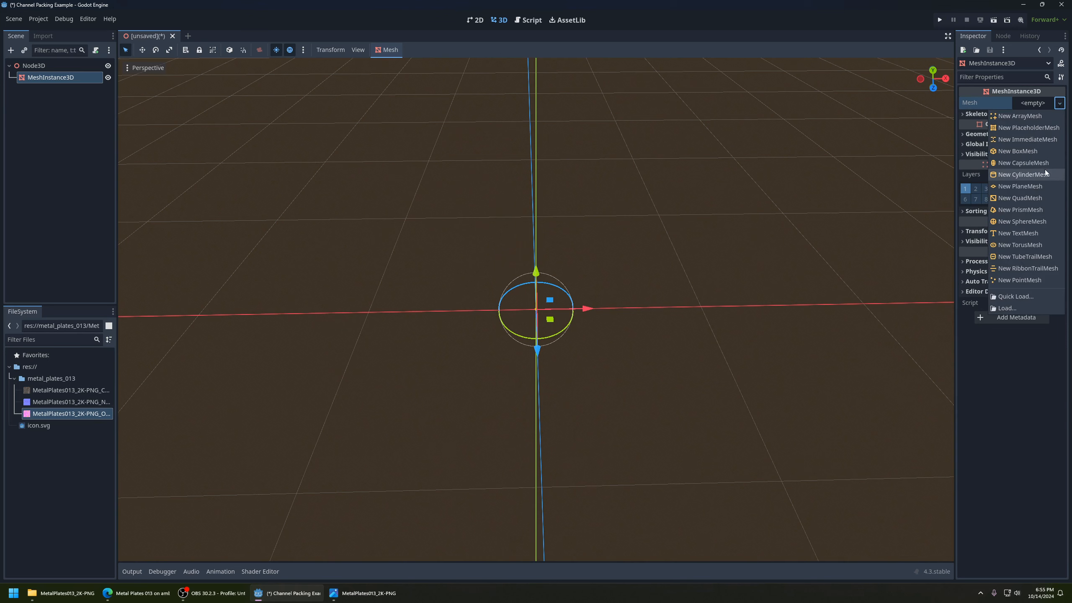
left_click(1042, 153)
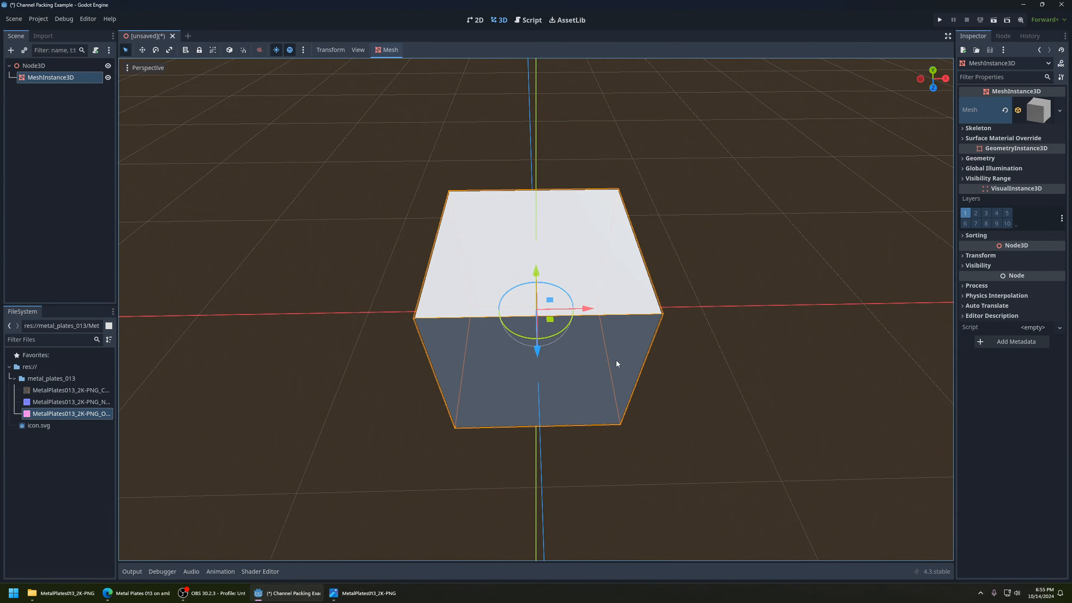
scroll(587, 349, "down", 2)
middle_click_drag(586, 350, 588, 321)
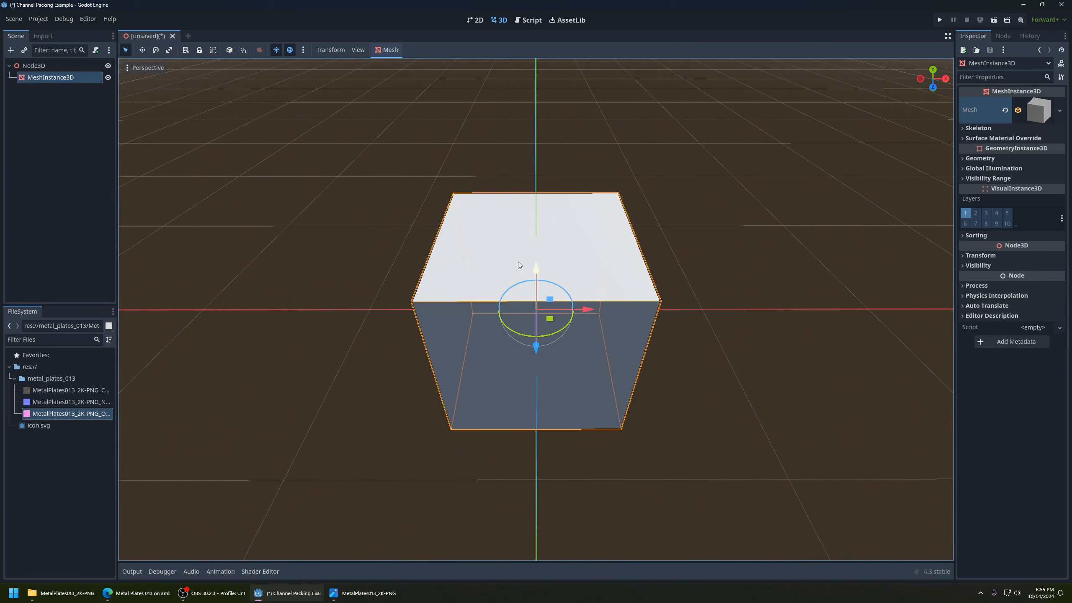
Create an ORMMaterial3D resource in the metal_plates_013 folder and save it as metal_plates_013_orm.tres.
left_click(47, 380)
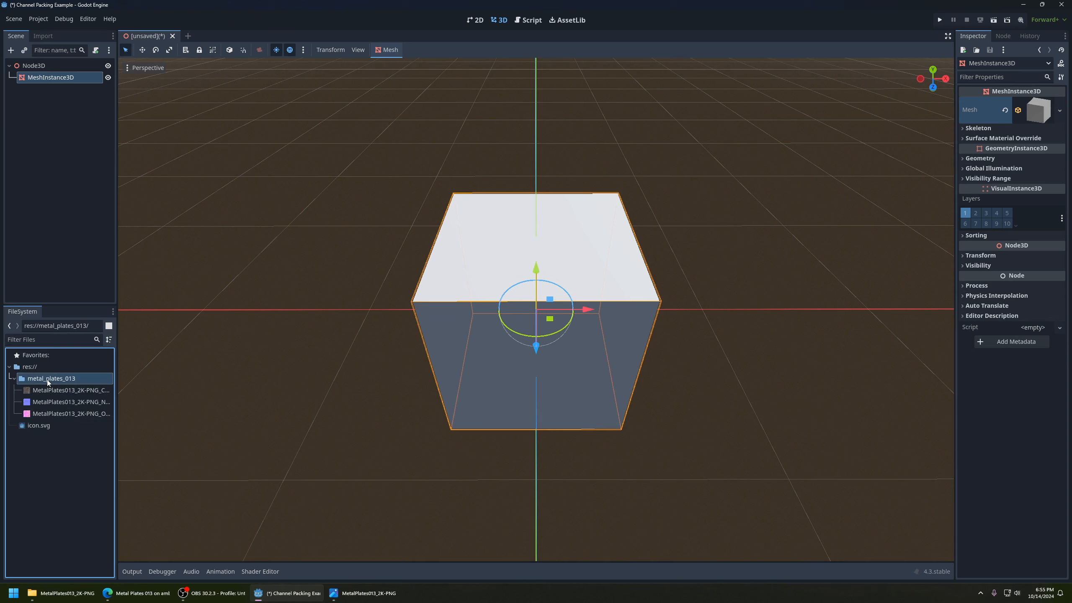
right_click(64, 379)
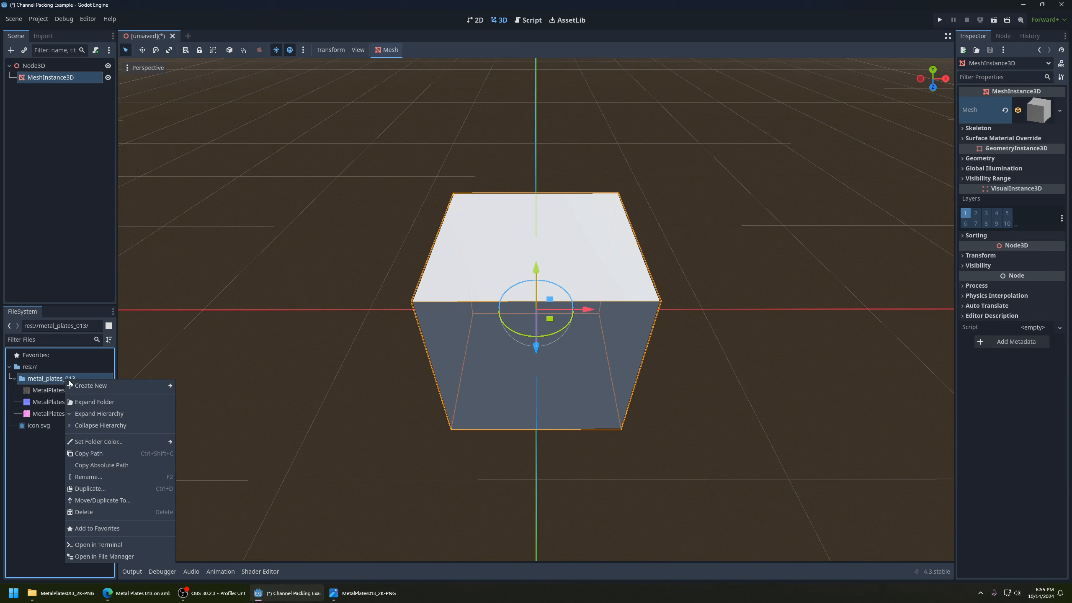
mouse_move(82, 386)
left_click(200, 421)
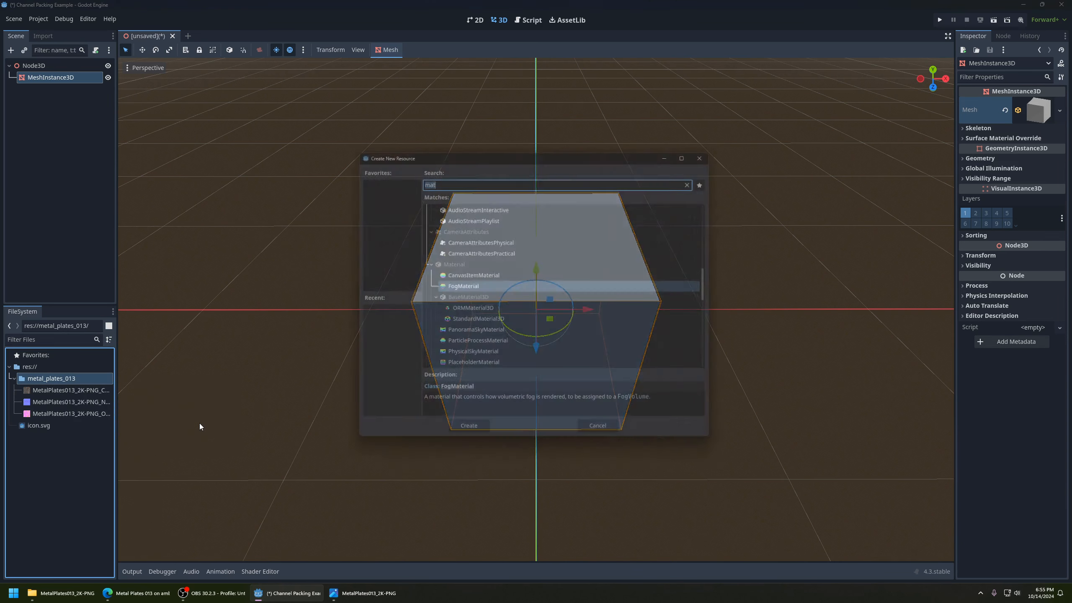
scroll(582, 342, "down", 3)
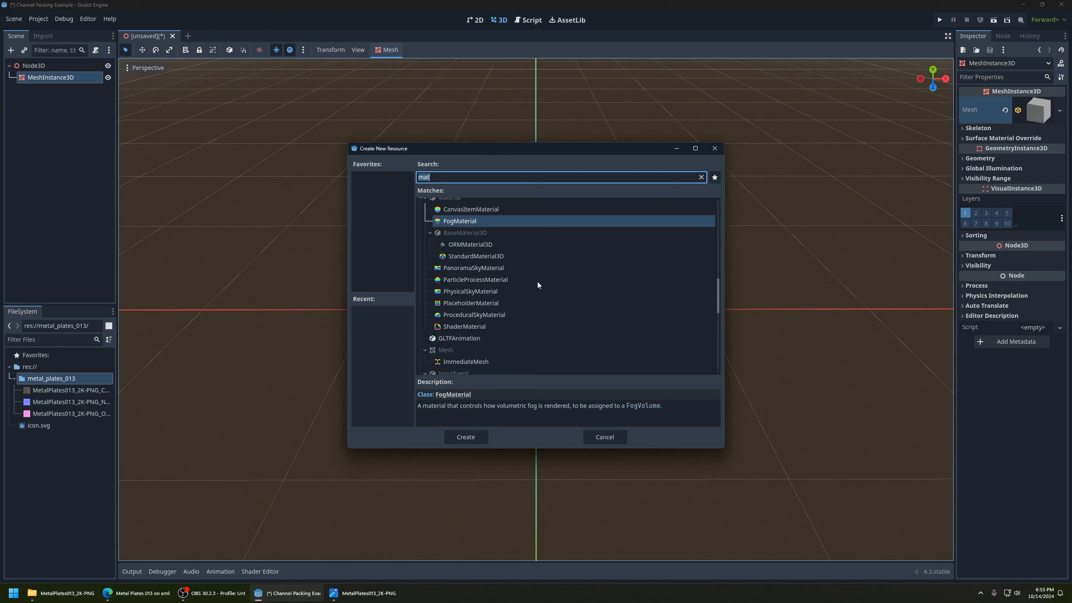
left_click(459, 247)
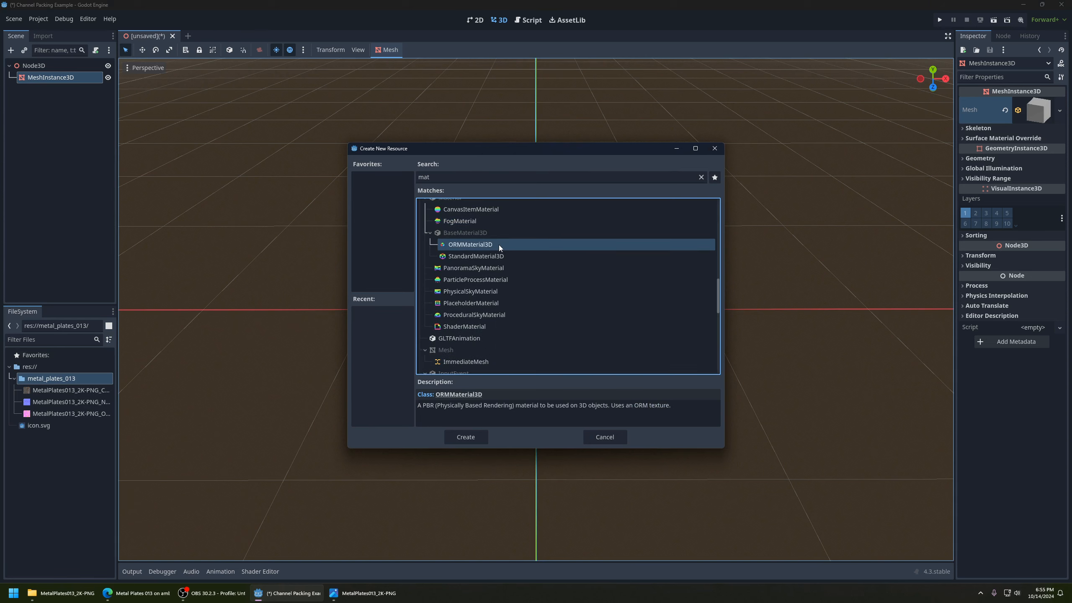
left_click(474, 441)
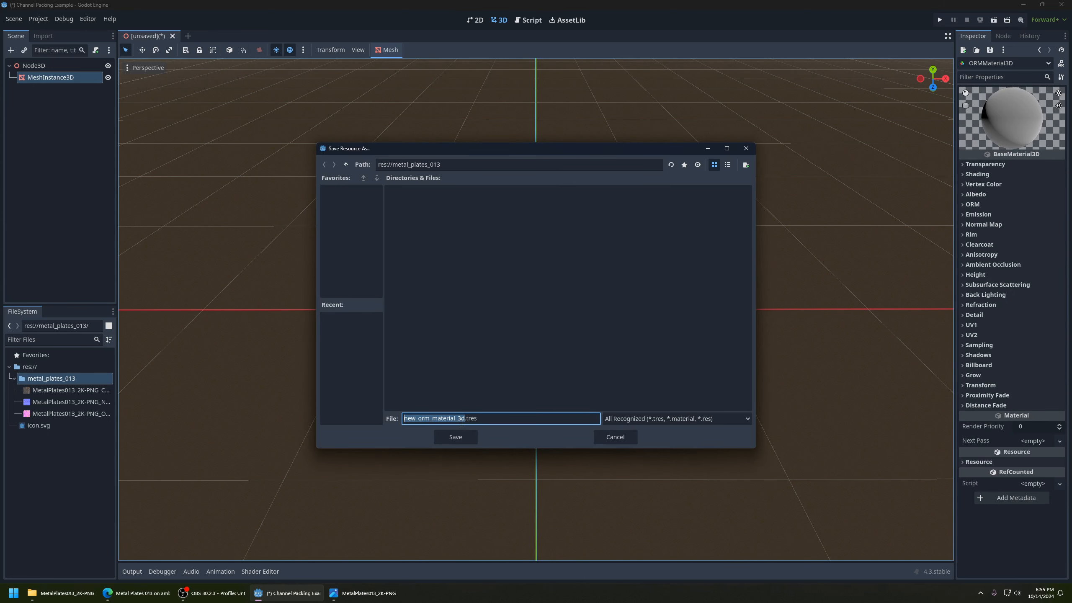
type("meal")
key("BackSpace")
key("BackSpace")
type("tal_plates_013_orm")
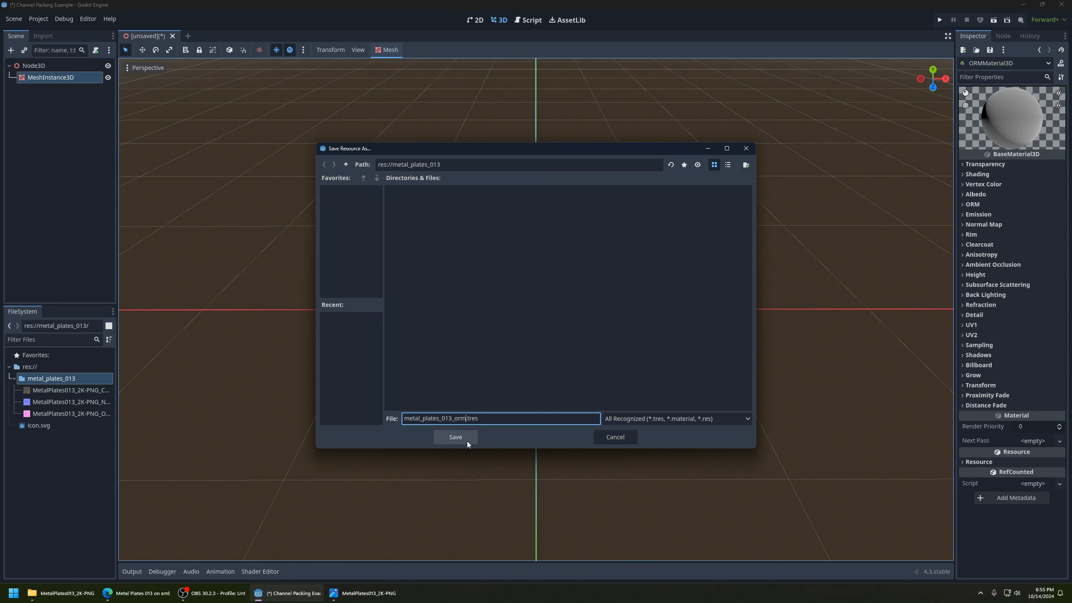
left_click(455, 437)
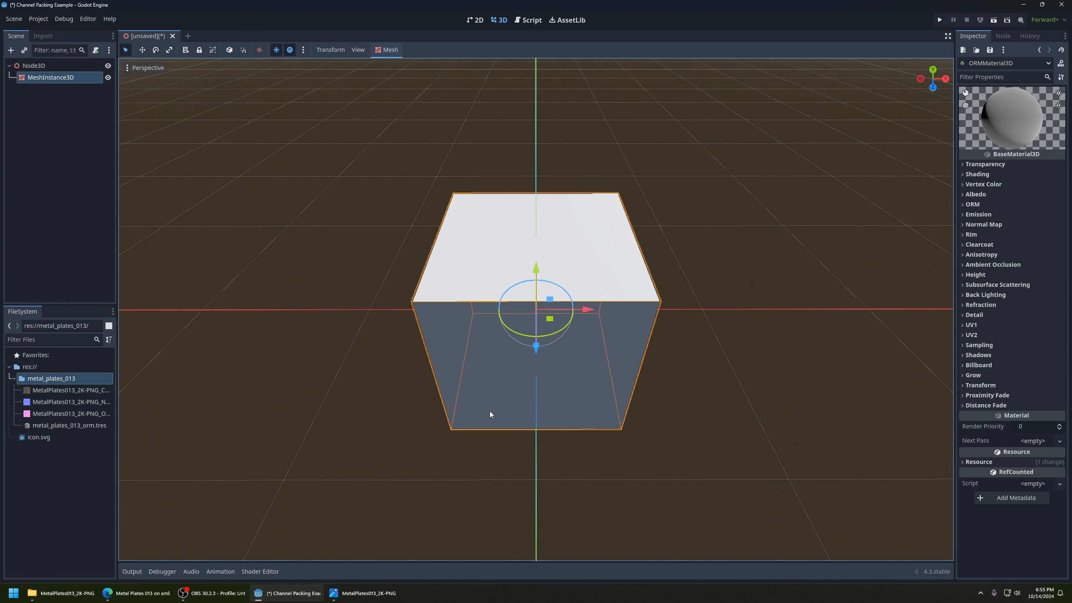
Load metal_plates_013_orm.tres as the surface material override of the MeshInstance3D box.
left_click(86, 428)
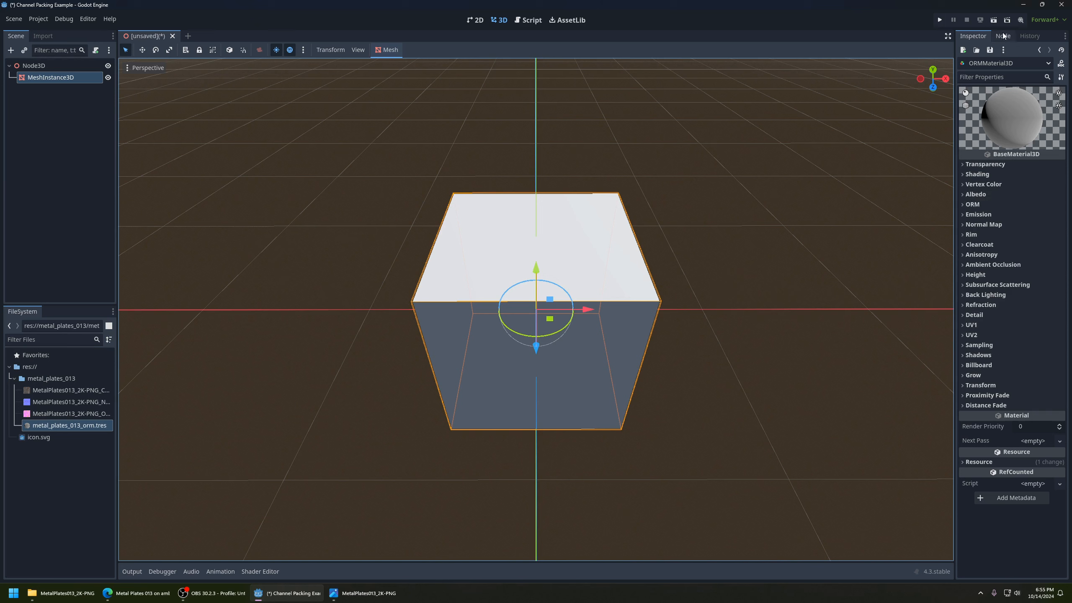
left_click(596, 255)
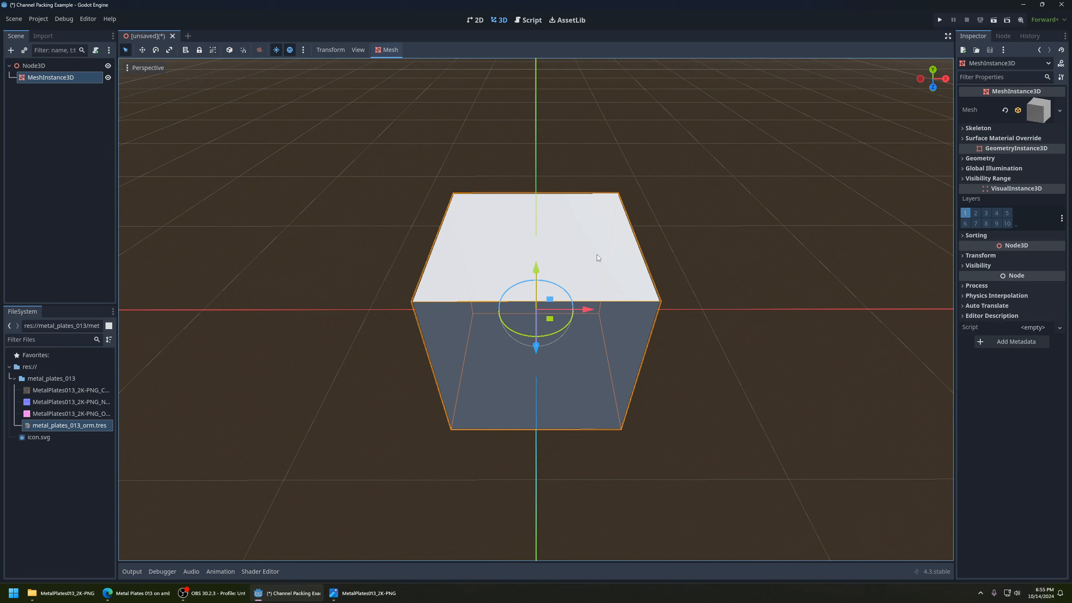
left_click(993, 140)
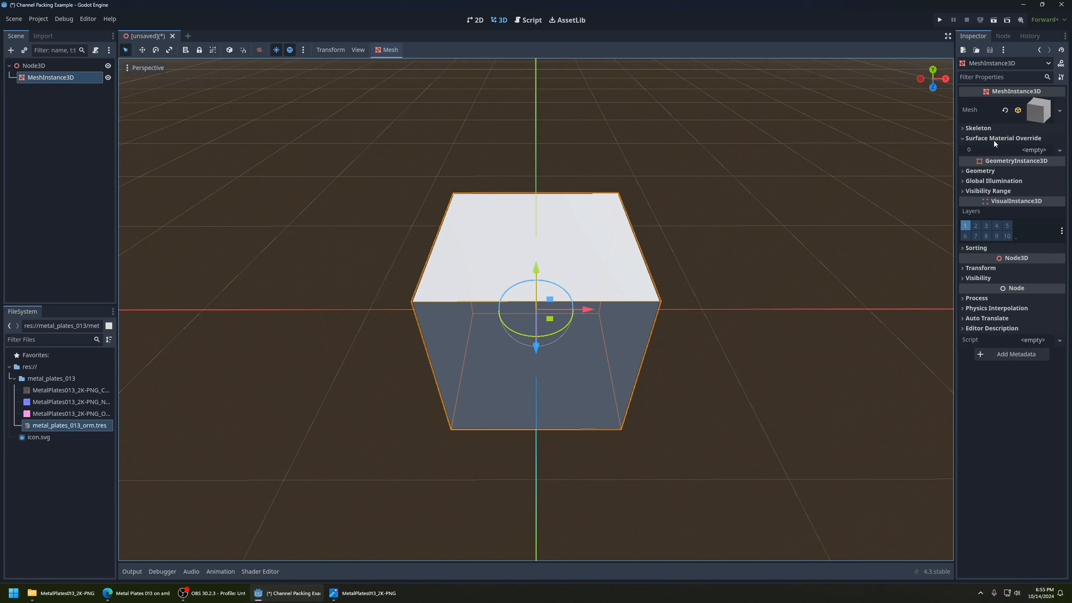
left_click(1059, 150)
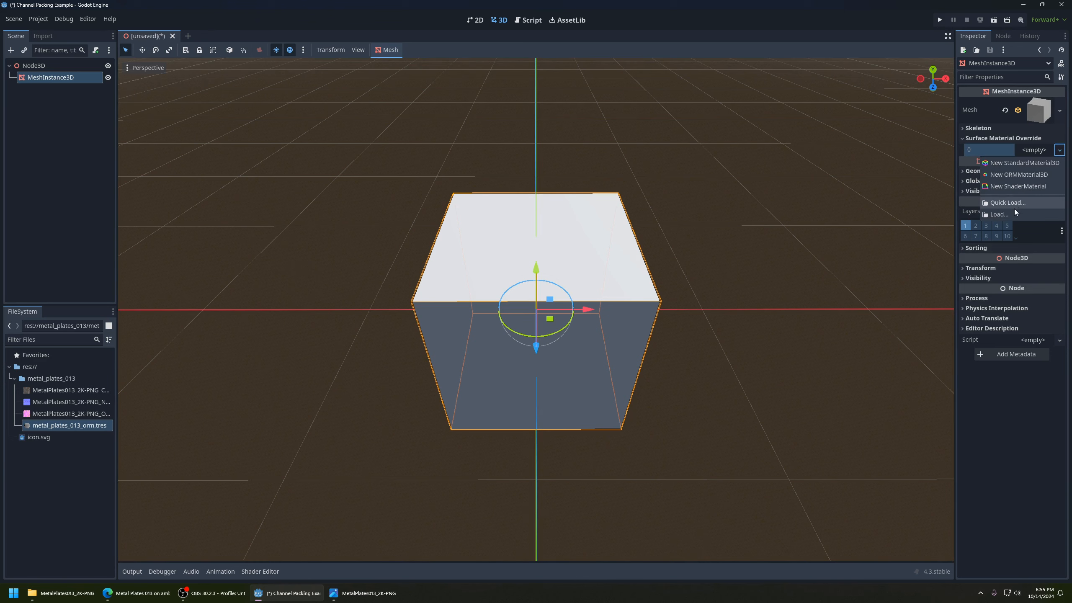
left_click(1014, 211)
double_click(412, 206)
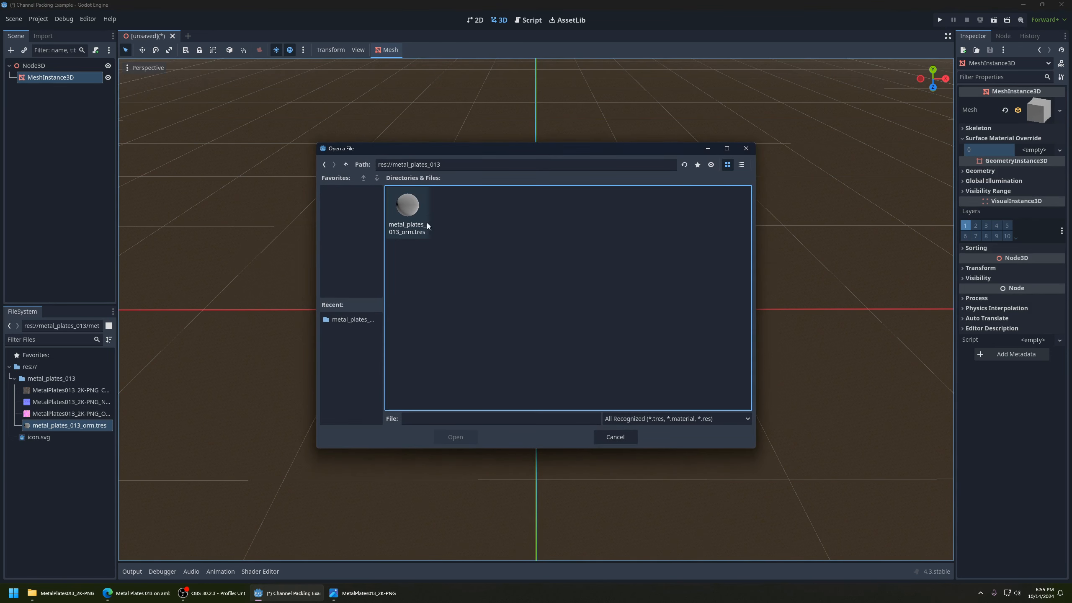
left_click(407, 213)
left_click(467, 439)
middle_click_drag(613, 393, 588, 368)
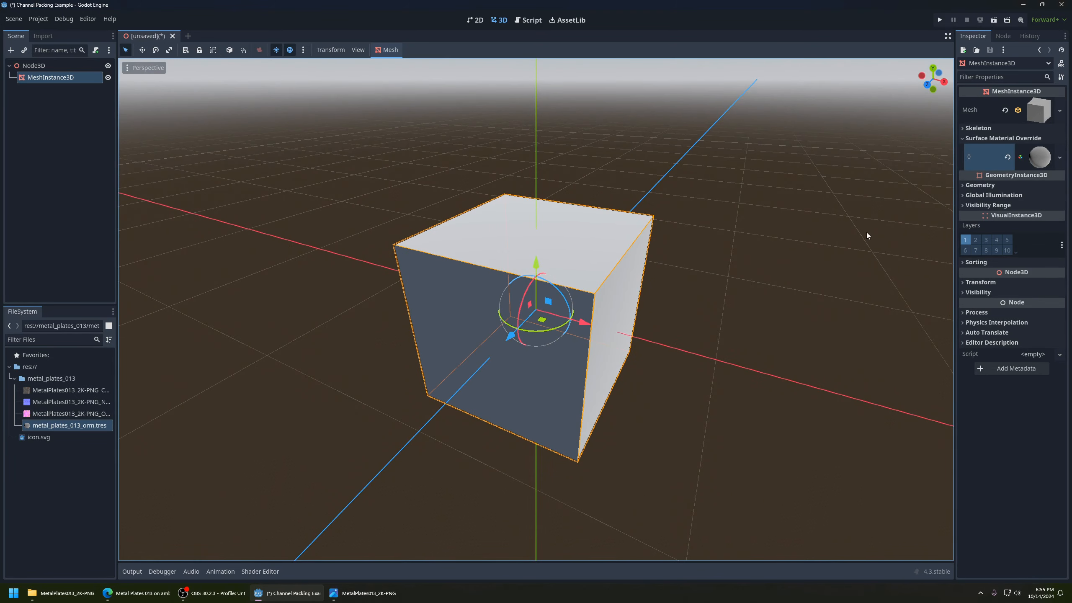
Expand the override material's properties and assign the MetalPlates013 color texture as its albedo texture.
left_click(1038, 162)
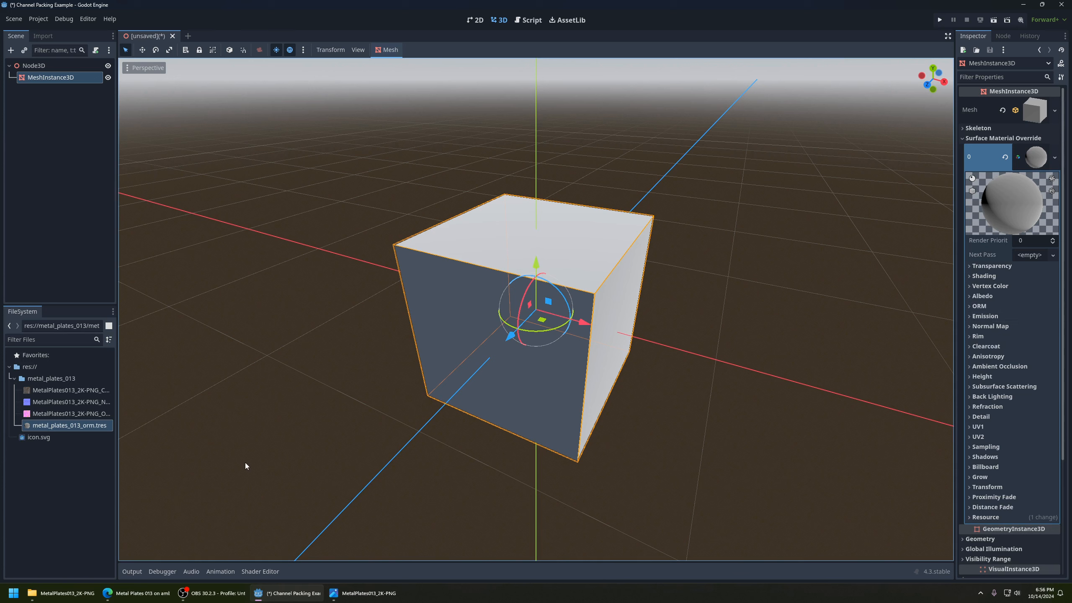
left_click(56, 394)
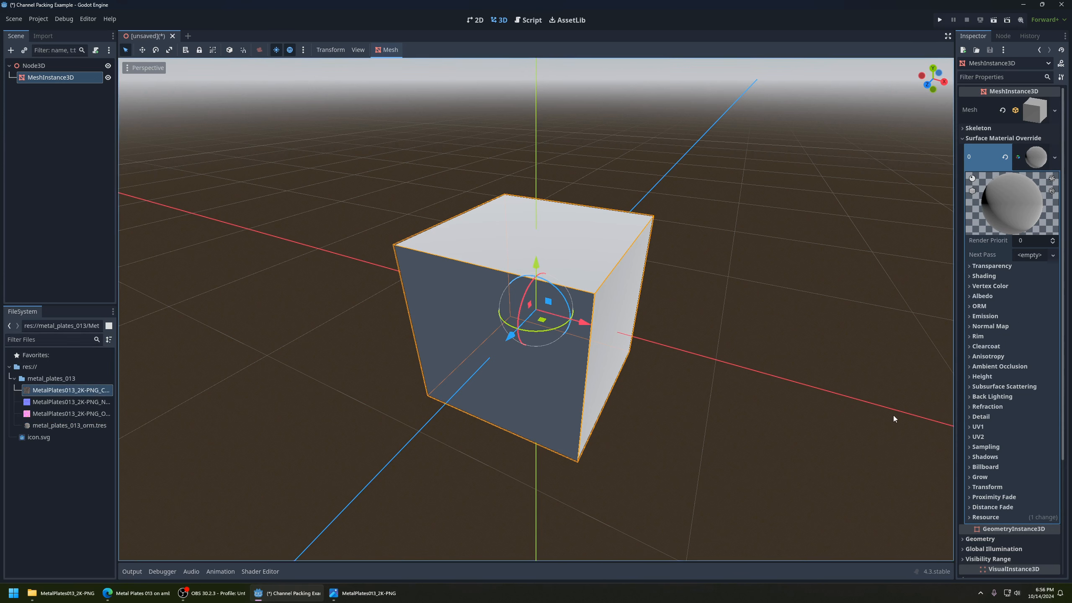
left_click(979, 296)
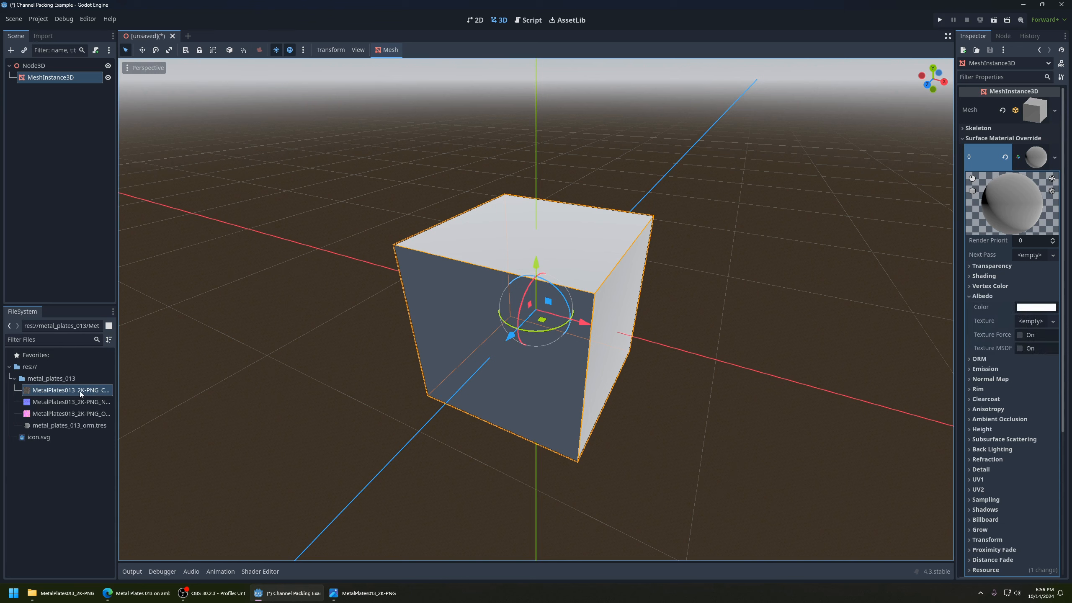
left_click(96, 396)
left_click_drag(96, 395, 1030, 321)
middle_click_drag(676, 296, 633, 311)
Enable the material's normal map, assign the MetalPlates013 normal texture to it, and check the box surface.
left_click(1009, 392)
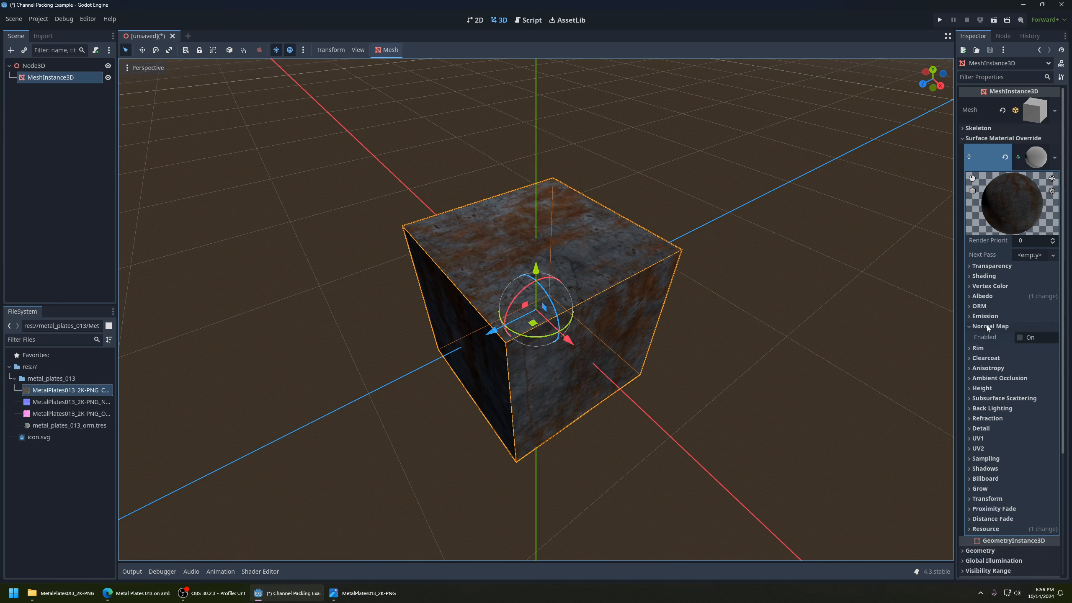
left_click(1020, 338)
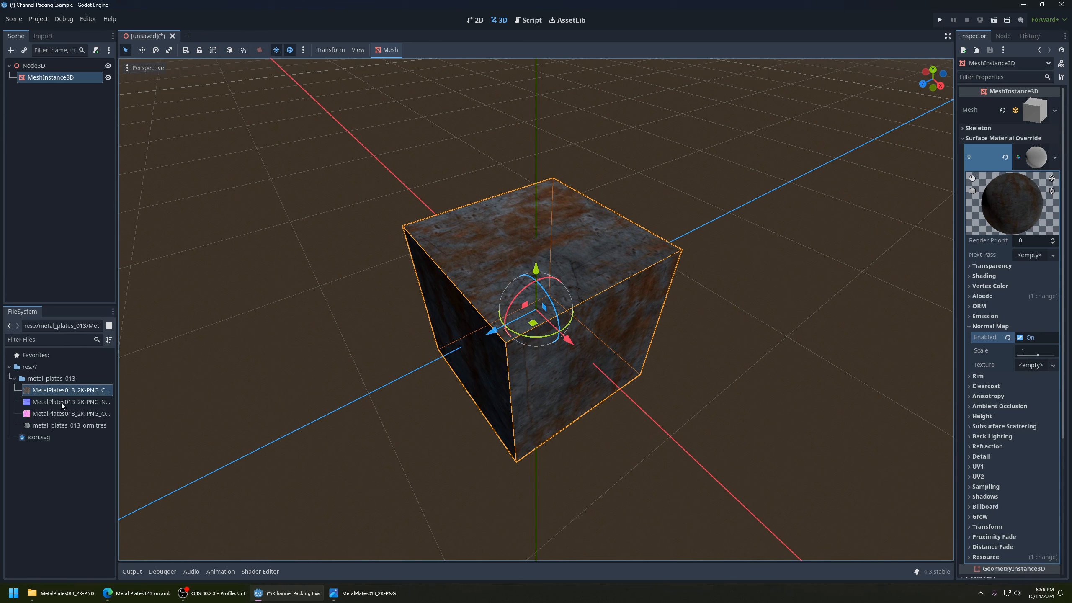
left_click(45, 402)
left_click_drag(514, 501, 1031, 366)
scroll(616, 351, "up", 2)
scroll(616, 348, "up", 3)
middle_click_drag(616, 349, 652, 398)
middle_click_drag(699, 319, 621, 217)
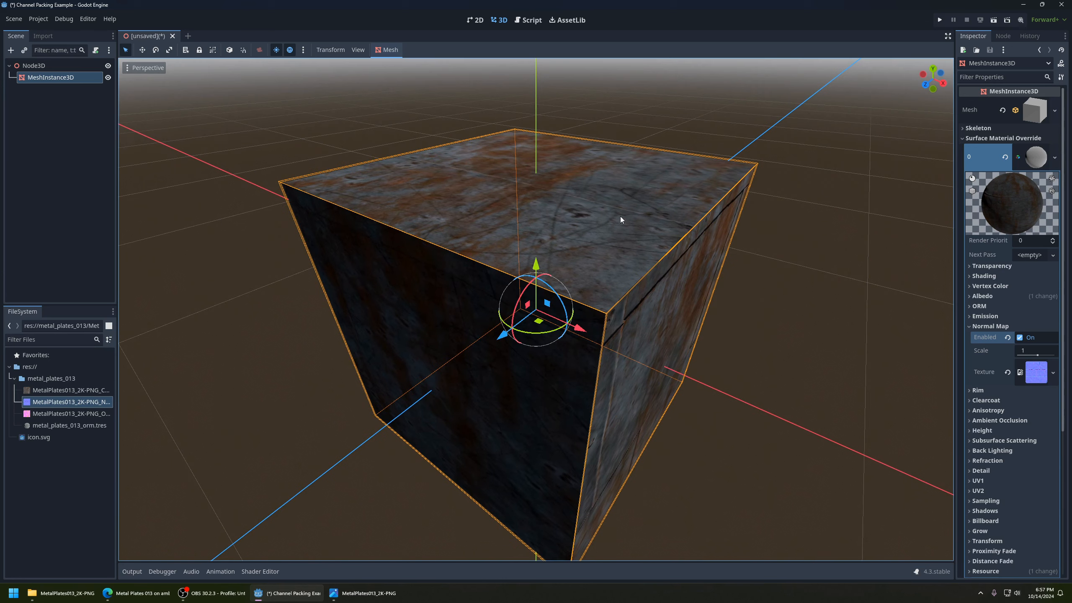
Assign MetalPlates013_2K-PNG_ORM.png as the material's ORM texture.
left_click(986, 328)
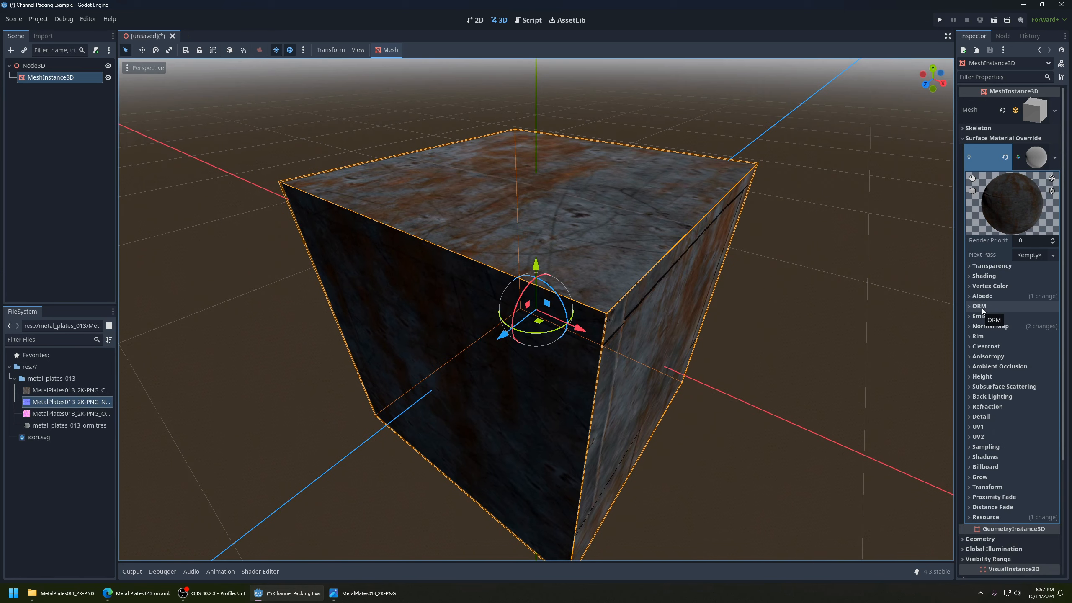
left_click(978, 307)
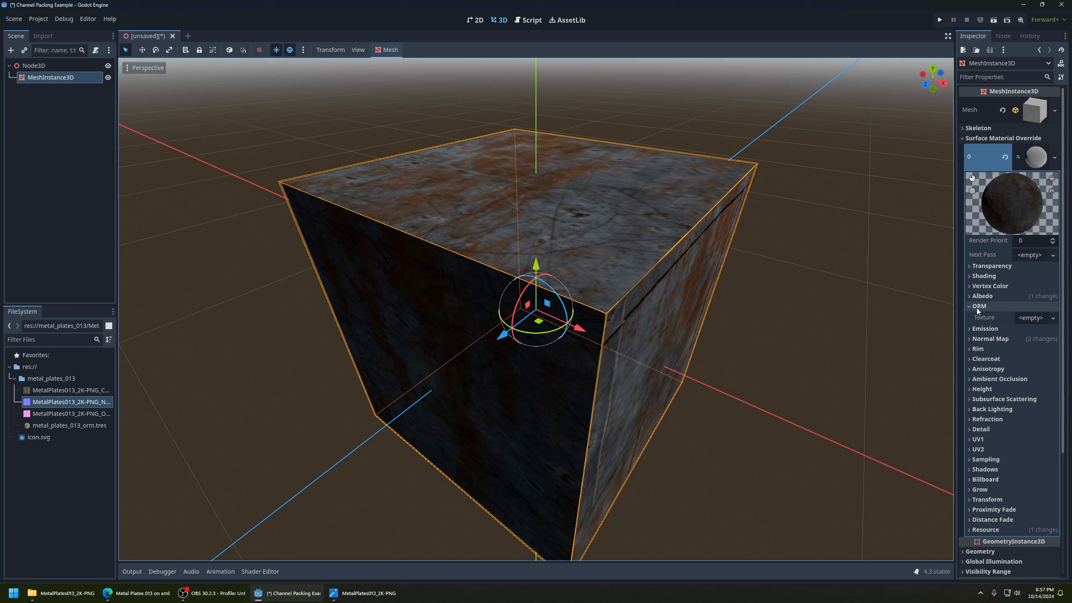
left_click(65, 413)
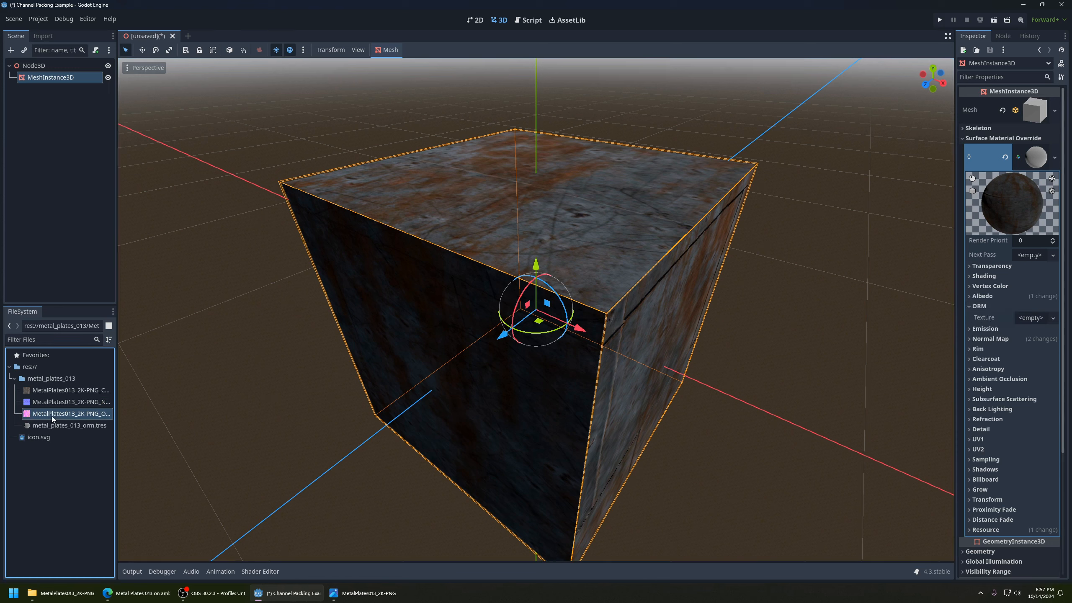
left_click_drag(69, 328, 1030, 318)
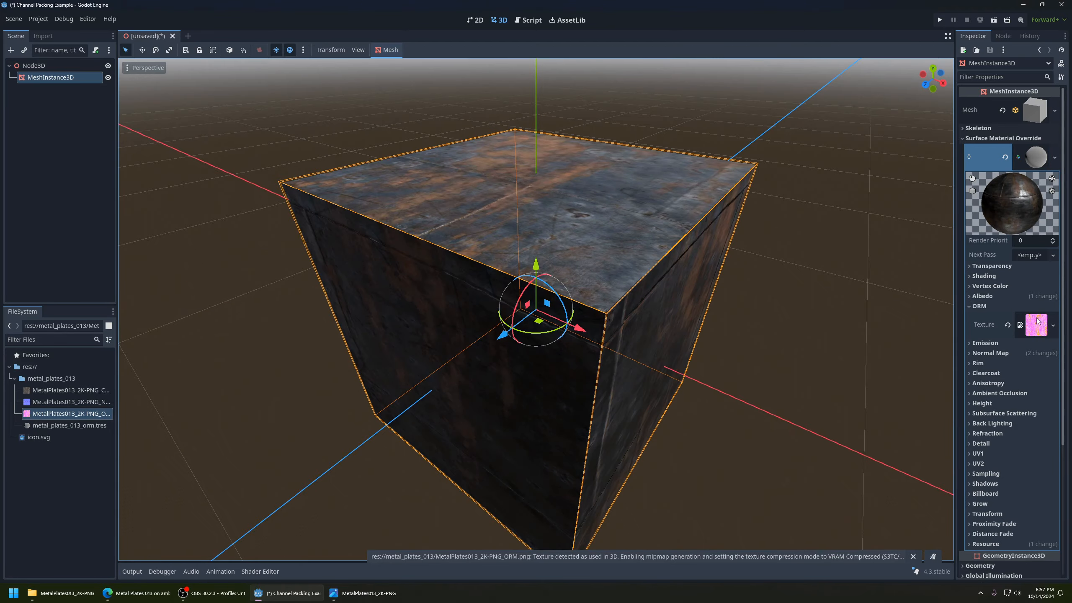
Examine the textured metal box from several angles and distances to judge its roughness and metallic reflections.
middle_click_drag(800, 276, 642, 284)
scroll(641, 284, "up", 5)
scroll(663, 306, "down", 3)
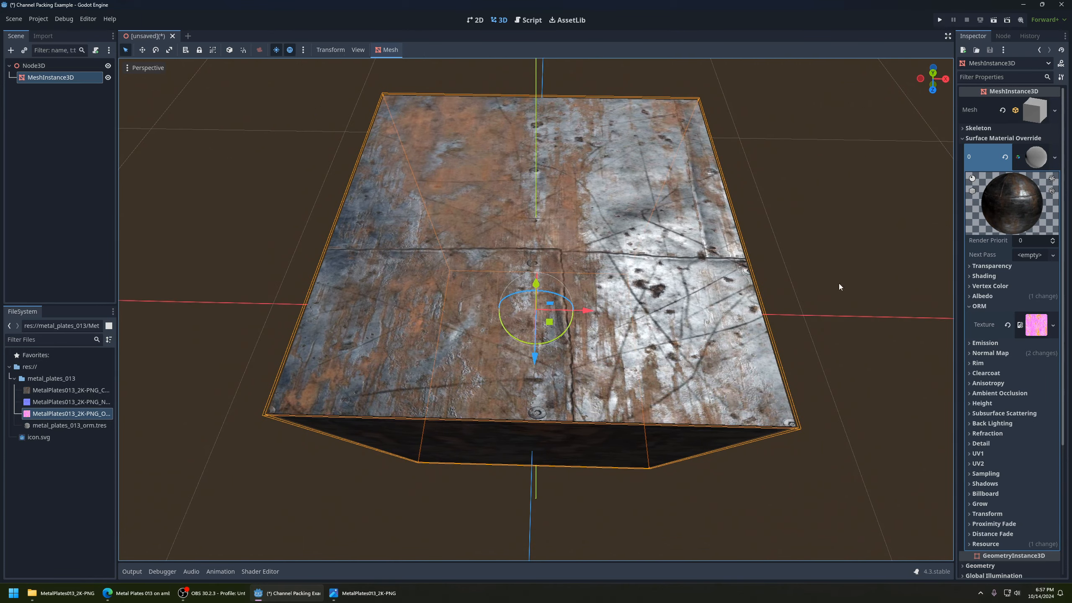
scroll(602, 383, "down", 3)
middle_click_drag(602, 382, 619, 336)
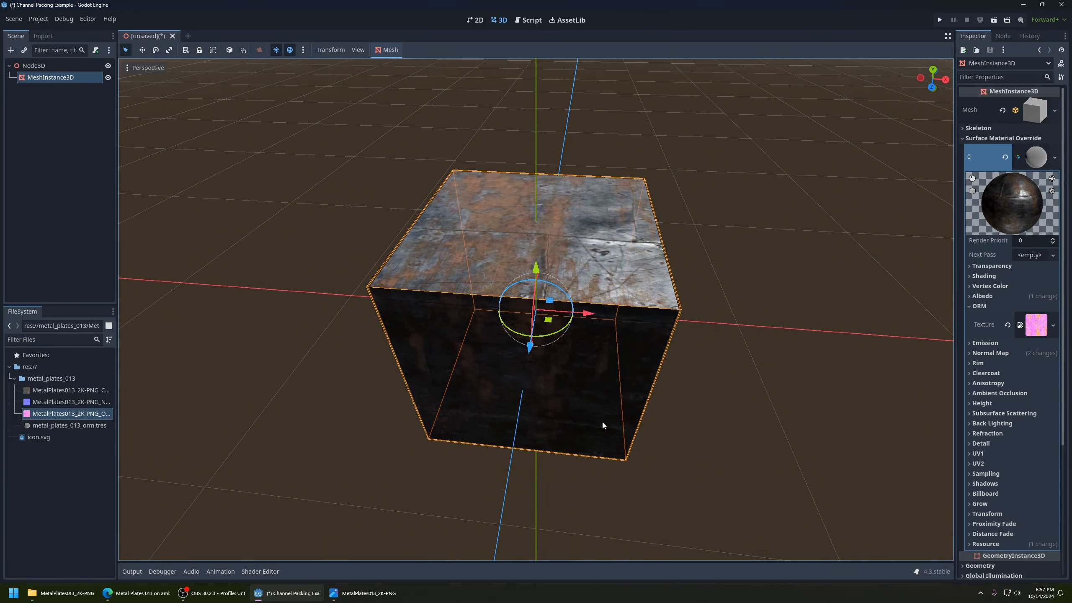
scroll(538, 371, "down", 2)
middle_click_drag(539, 371, 554, 350)
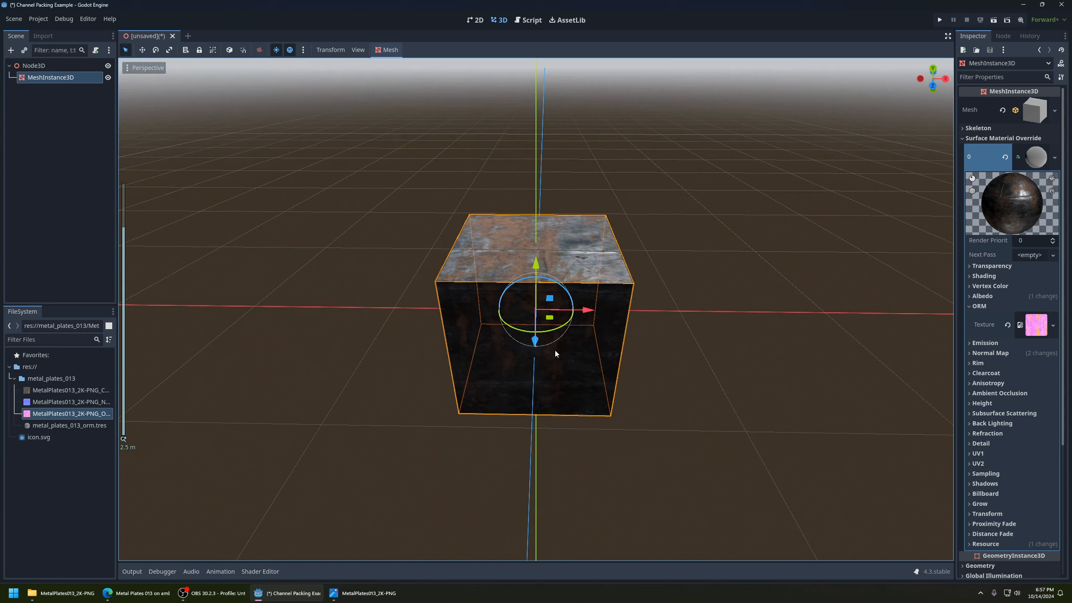
scroll(555, 350, "down", 2)
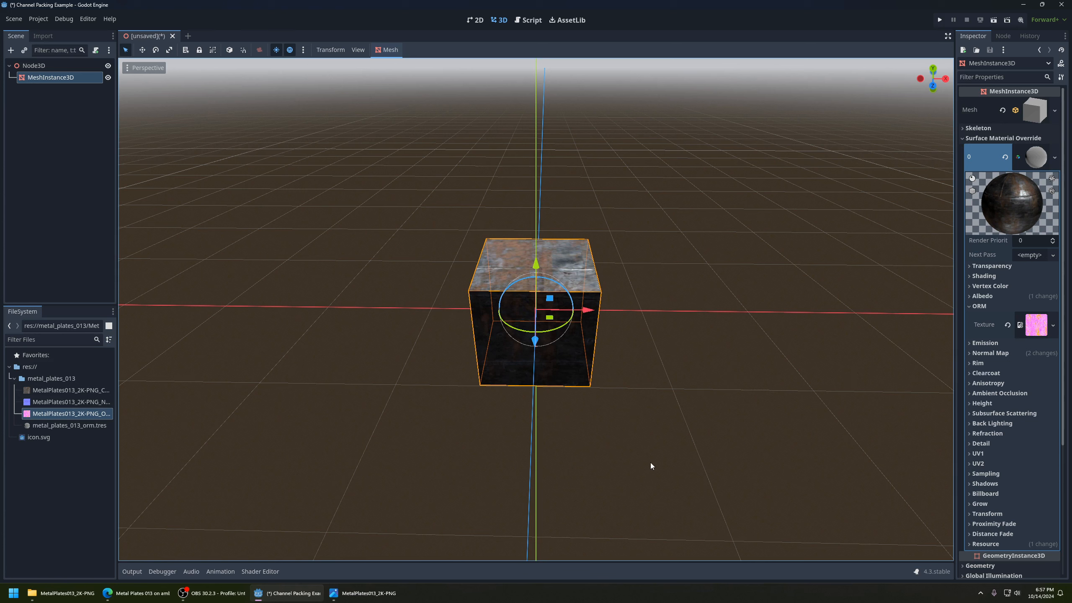
left_click(980, 306)
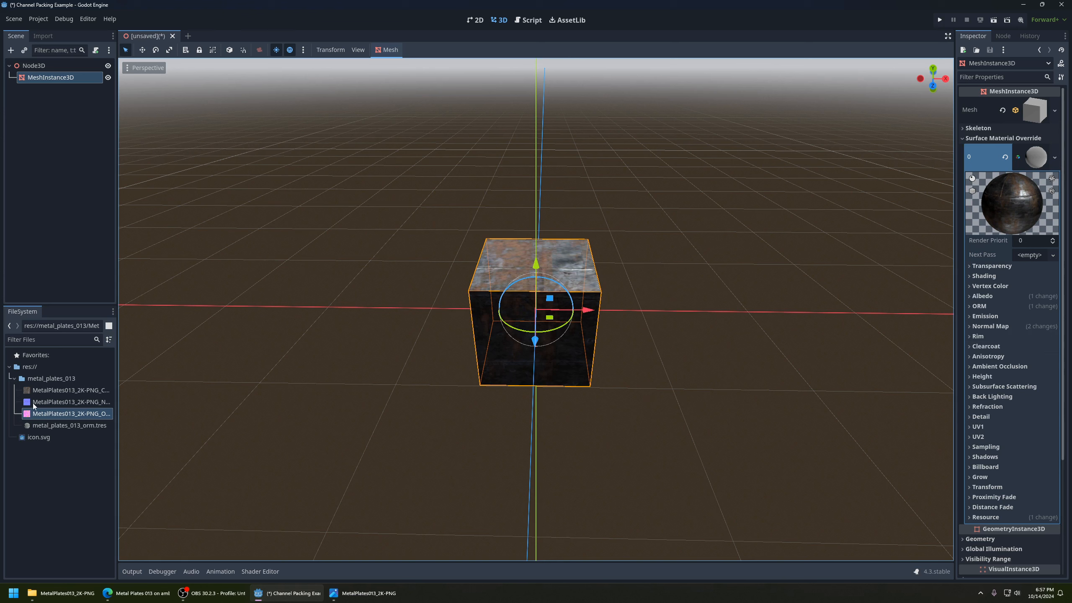
Rename the MeshInstance3D node to ORM.
left_click(49, 380)
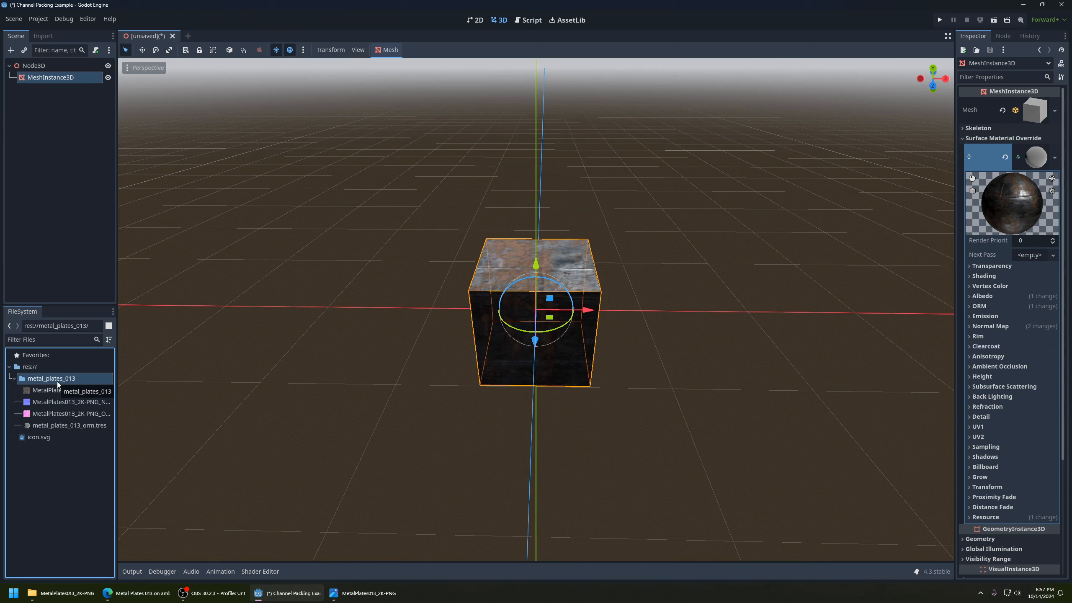
double_click(74, 76)
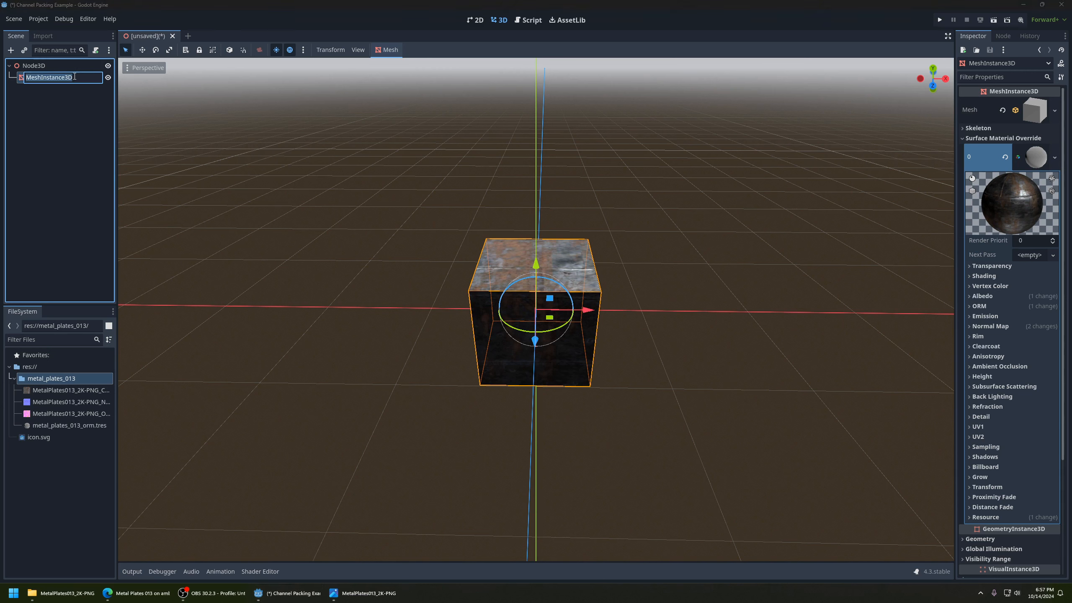
type("ORM")
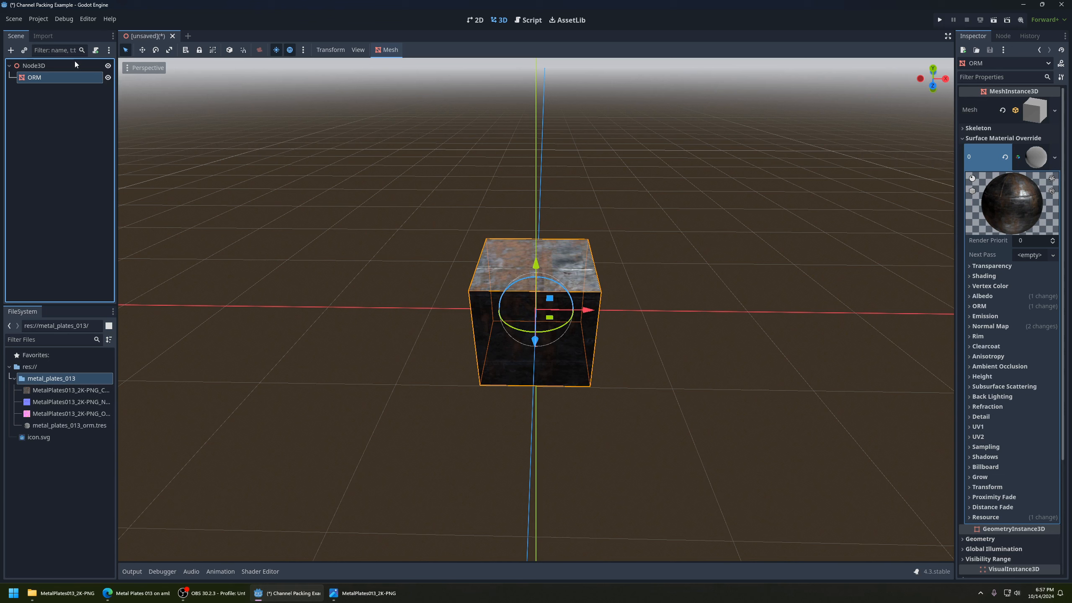
key("Return")
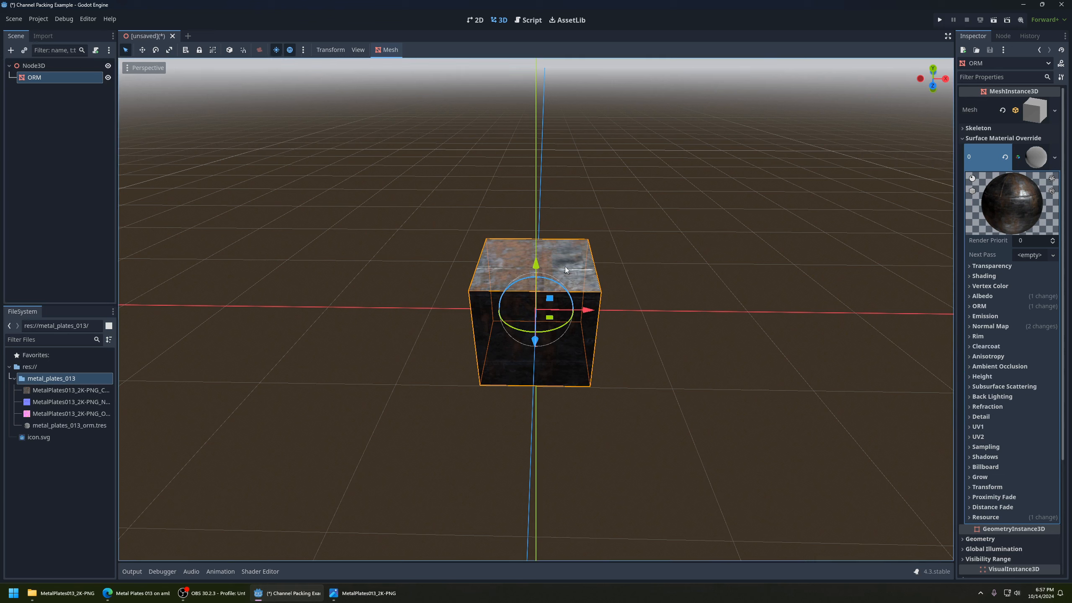
Turn on snapping and move the ORM box along the negative X axis, away from the origin.
left_click_drag(589, 310, 440, 308)
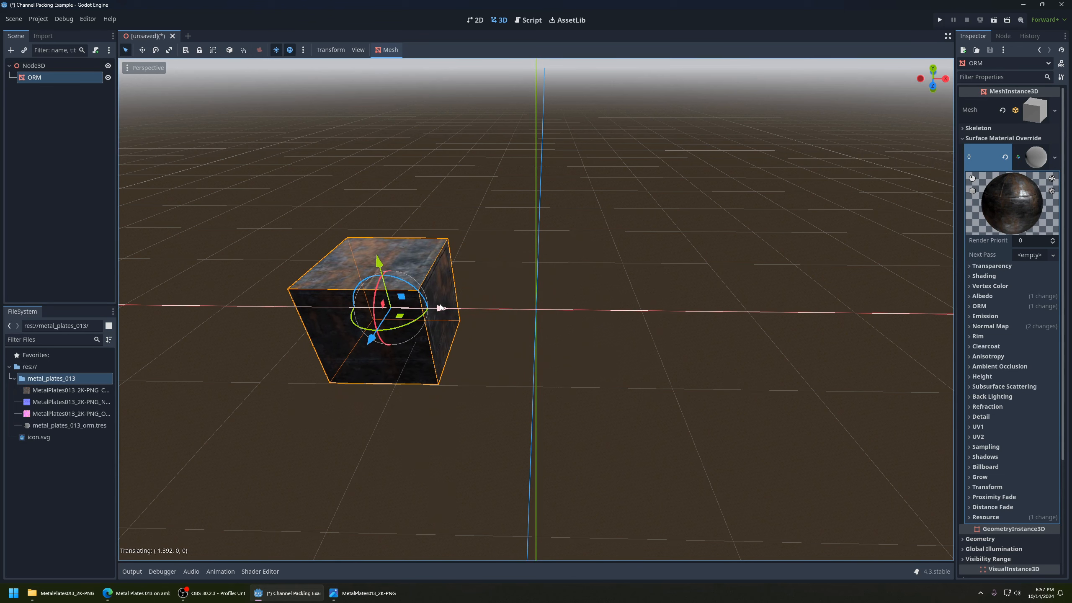
right_click(440, 308)
left_click(241, 50)
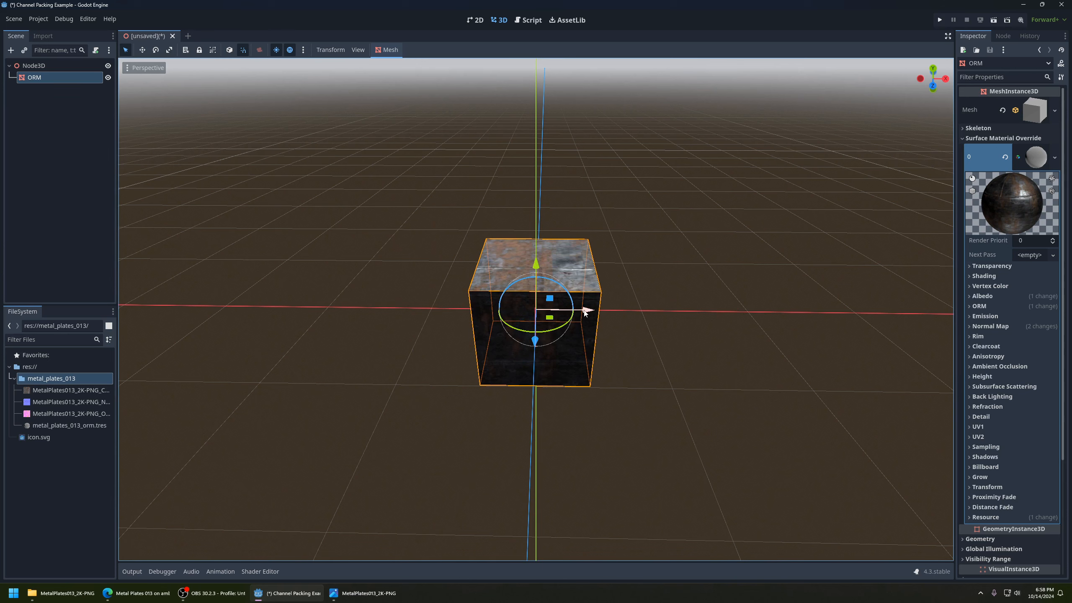
left_click_drag(586, 312, 395, 321)
middle_click_drag(395, 322, 490, 486)
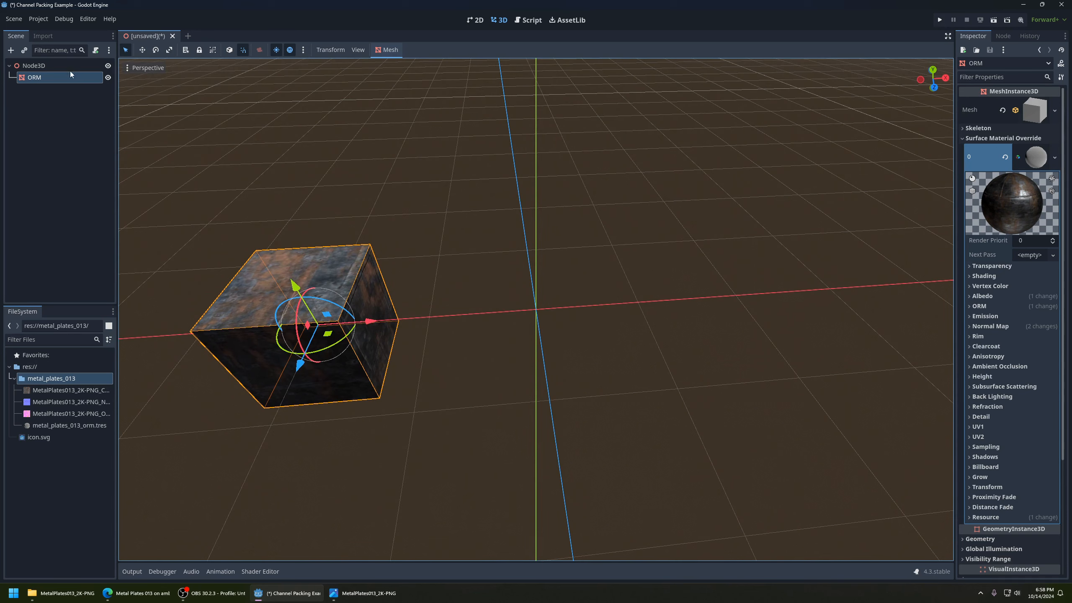
Add another MeshInstance3D under the root Node3D and assign it a new BoxMesh.
left_click(55, 66)
left_click(11, 51)
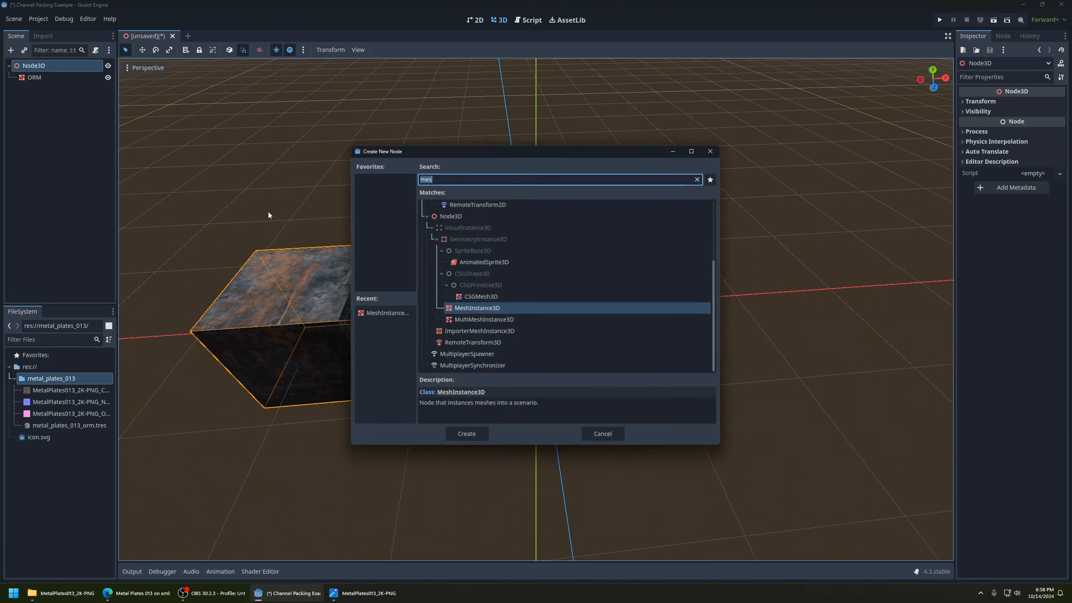
type("mes")
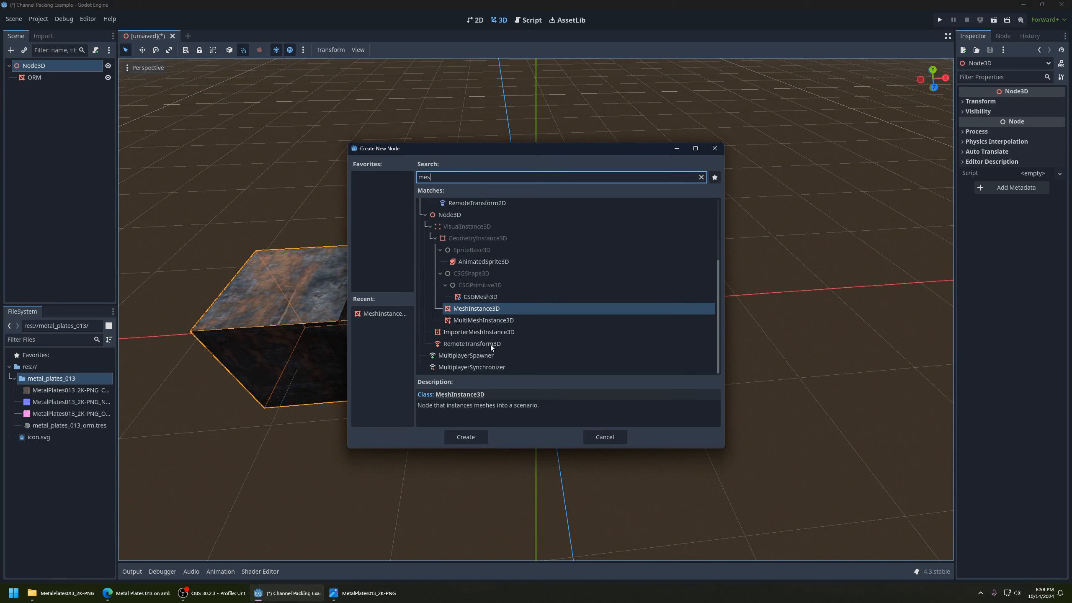
left_click(472, 437)
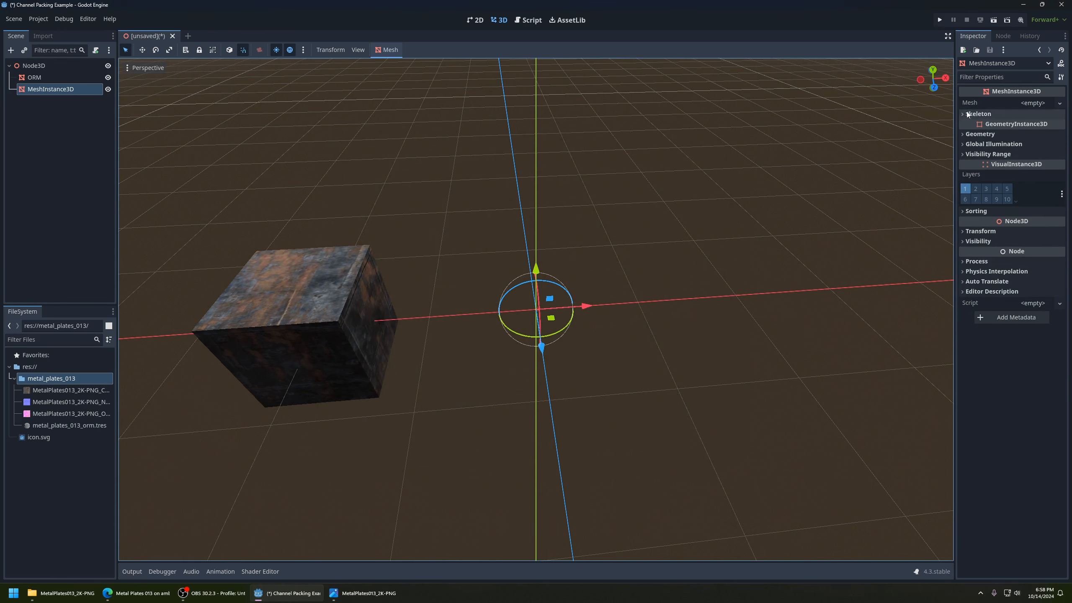
left_click(1059, 103)
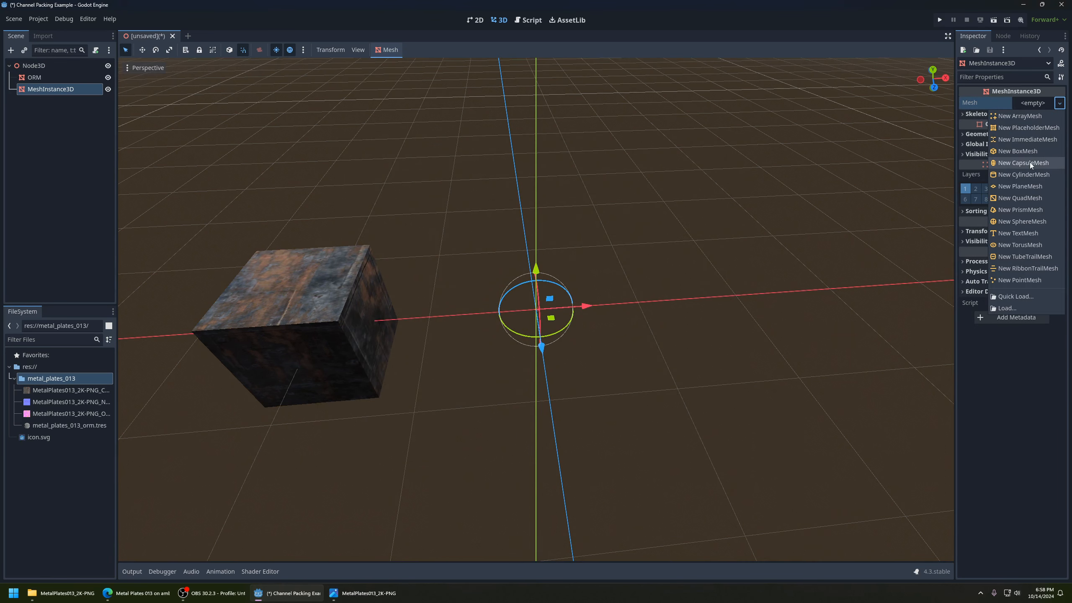
left_click(1035, 152)
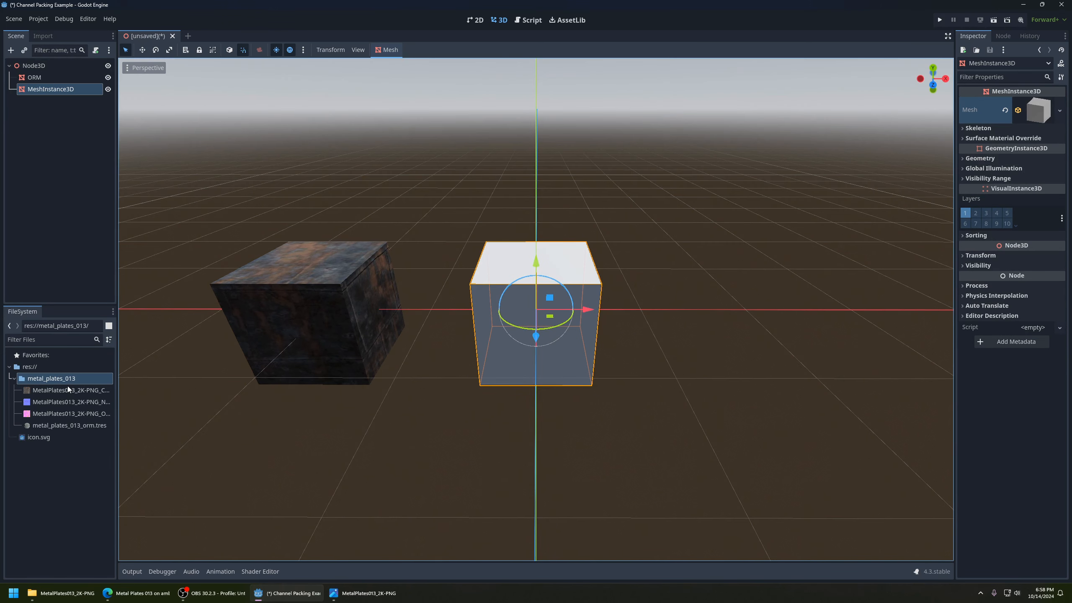
Create a StandardMaterial3D resource in the metal_plates_013 folder and save it as metal_plates_013_standard.tres.
right_click(45, 379)
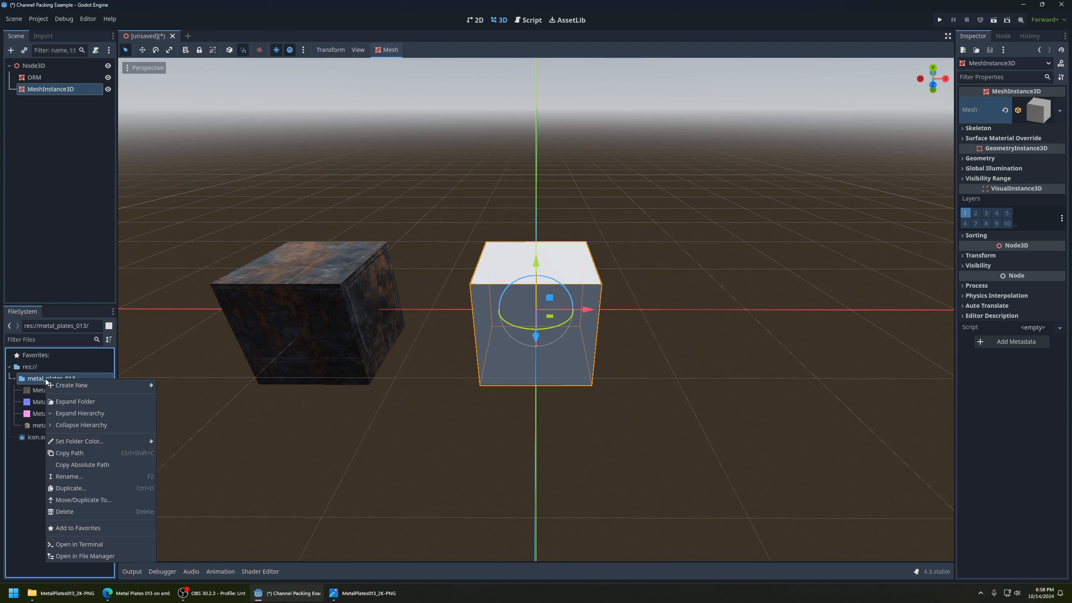
mouse_move(110, 387)
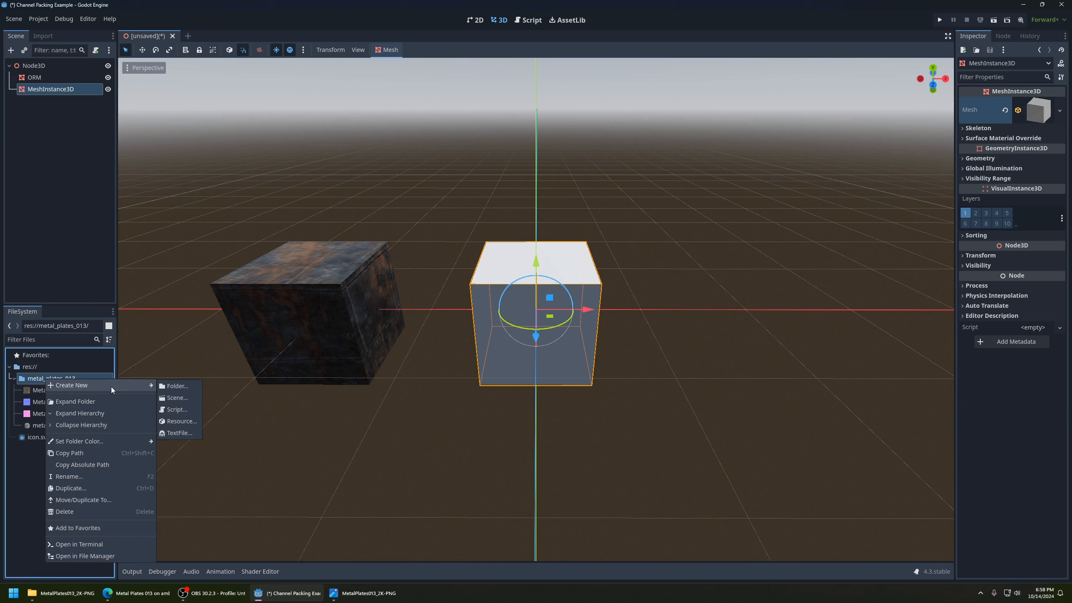
left_click(181, 421)
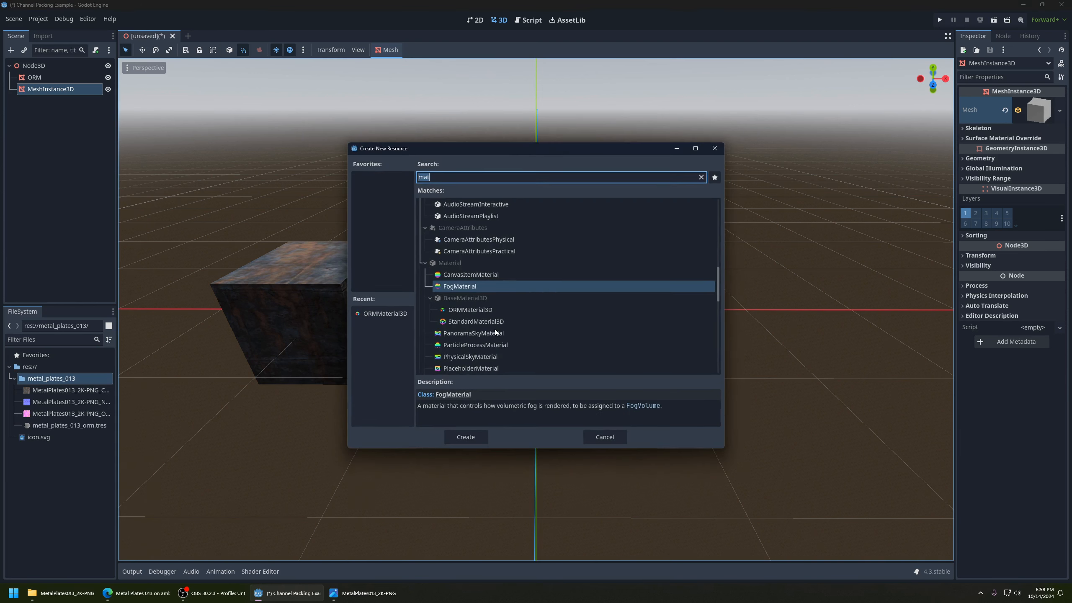
scroll(493, 299, "down", 1)
left_click(466, 300)
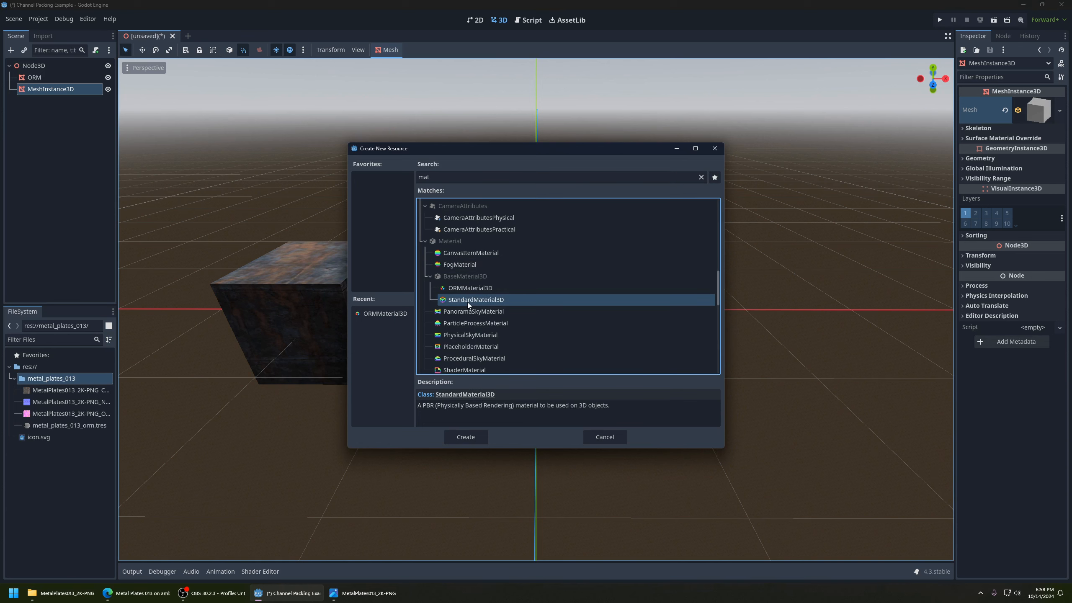
left_click(467, 440)
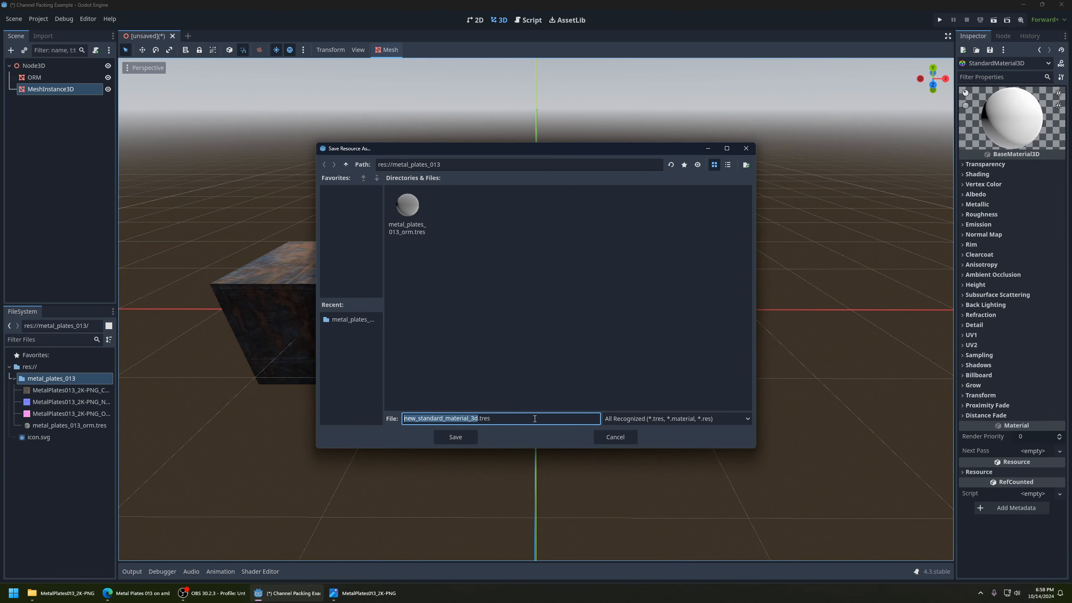
type("metal_plat")
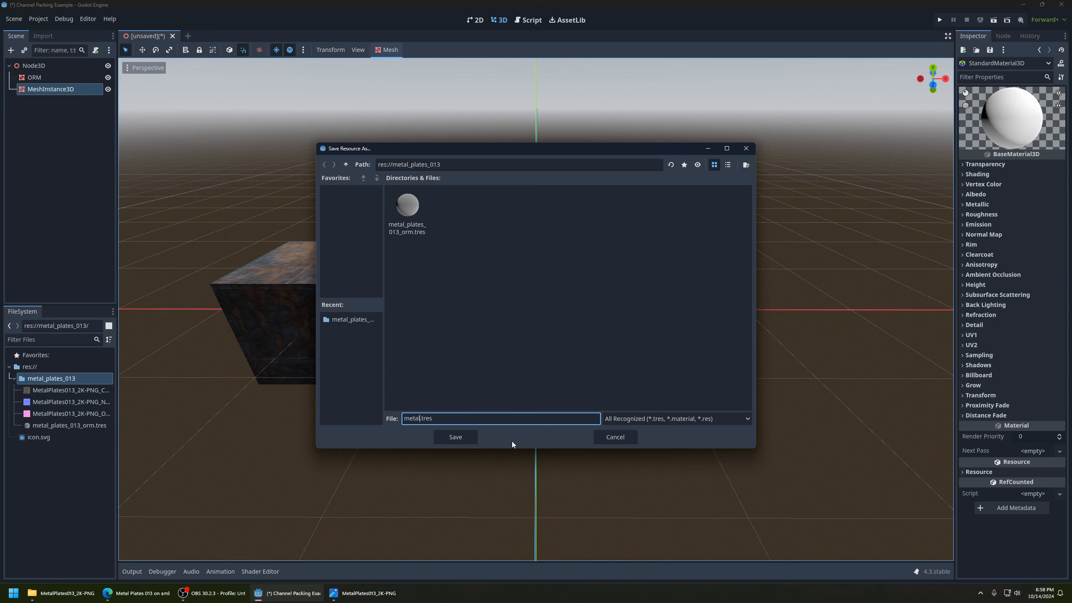
type("es_013_standar")
key("Return")
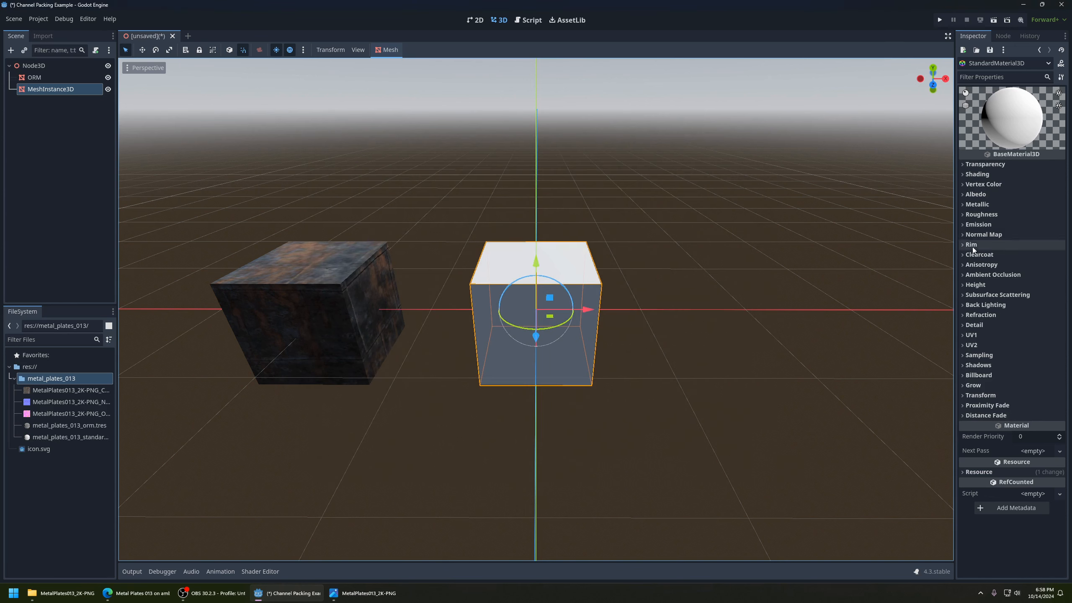
Assign the metal_plates_013_standard material to surface override slot 0 of the second box and expand its properties.
left_click(521, 300)
left_click(1003, 138)
left_click_drag(67, 437, 1032, 151)
left_click(1032, 160)
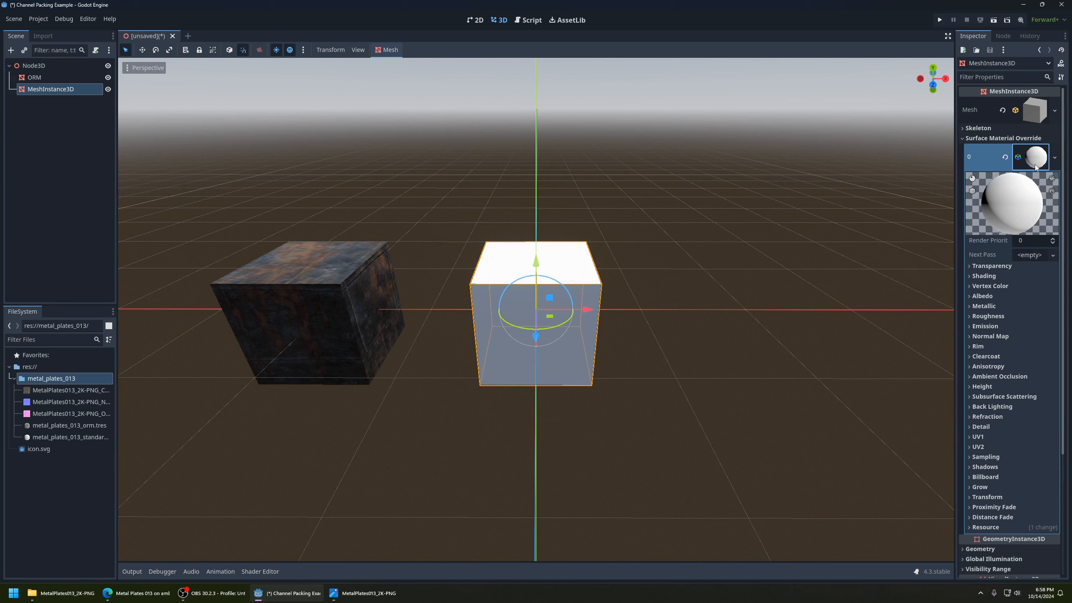
Set the standard material's albedo texture to the MetalPlates013_2K-PNG color image.
left_click(994, 295)
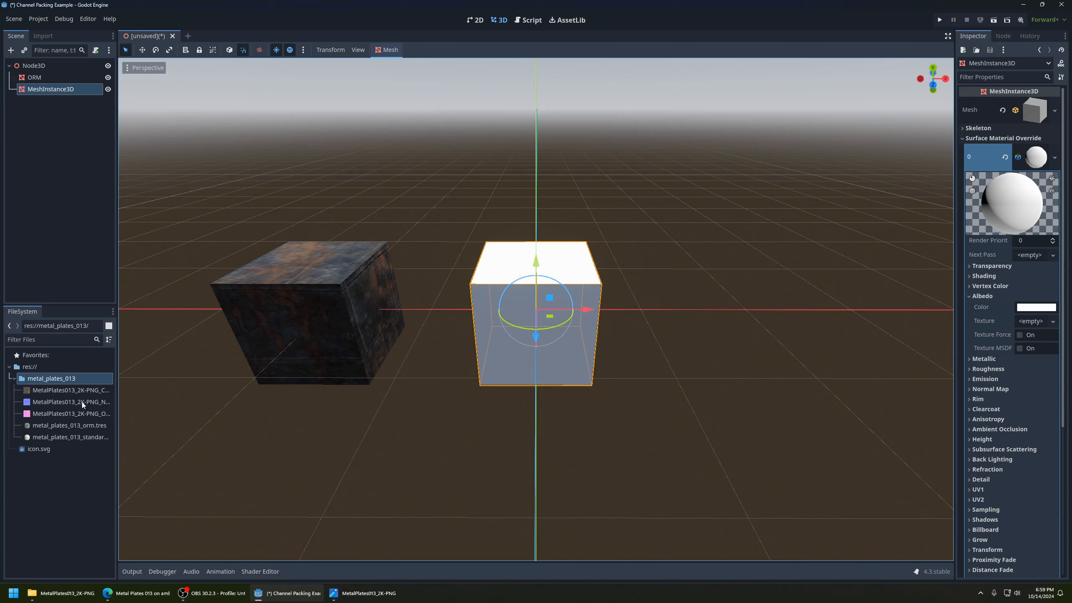
left_click_drag(57, 391, 1028, 324)
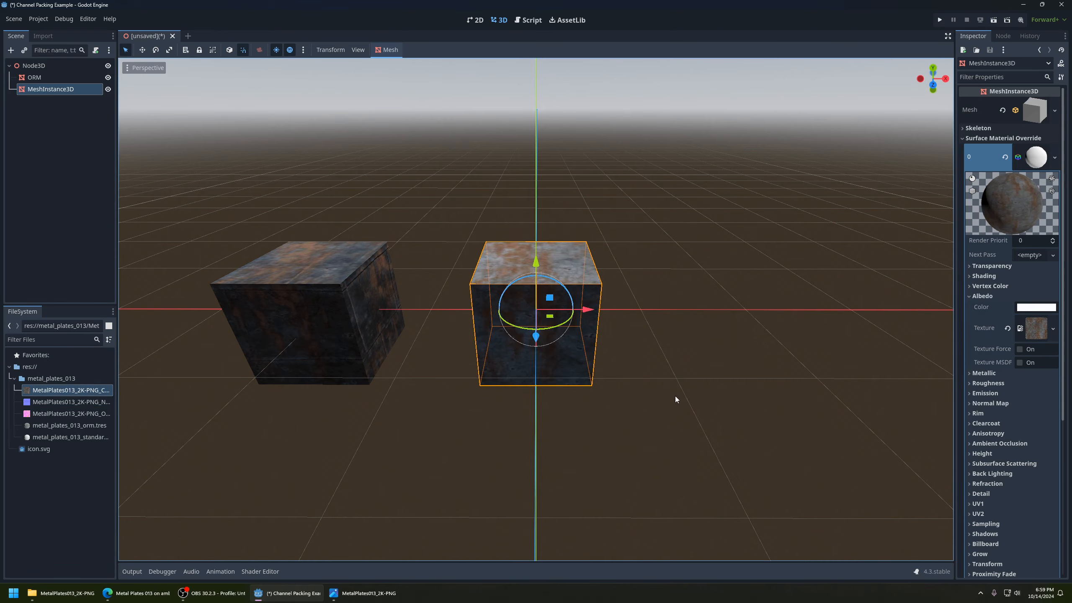
scroll(676, 397, "up", 4)
mouse_move(675, 396)
middle_mouse_down()
mouse_move(656, 454)
mouse_move(678, 403)
middle_mouse_up()
scroll(679, 404, "down", 4)
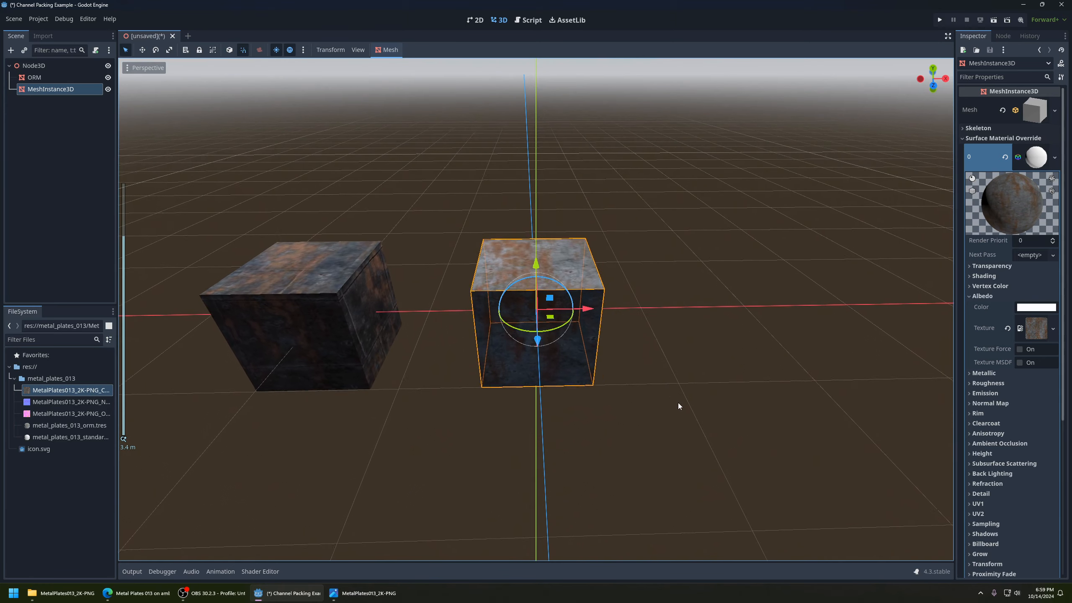
left_click(977, 297)
Enable the standard material's normal map and assign the MetalPlates013_2K-PNG normal image as its texture.
left_click(990, 336)
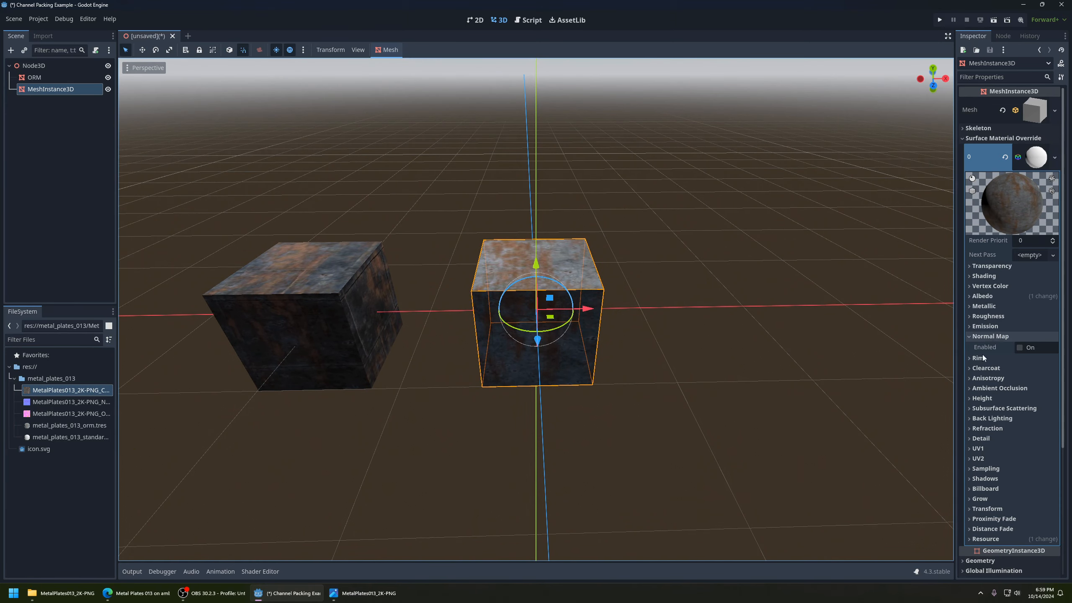
left_click(1021, 348)
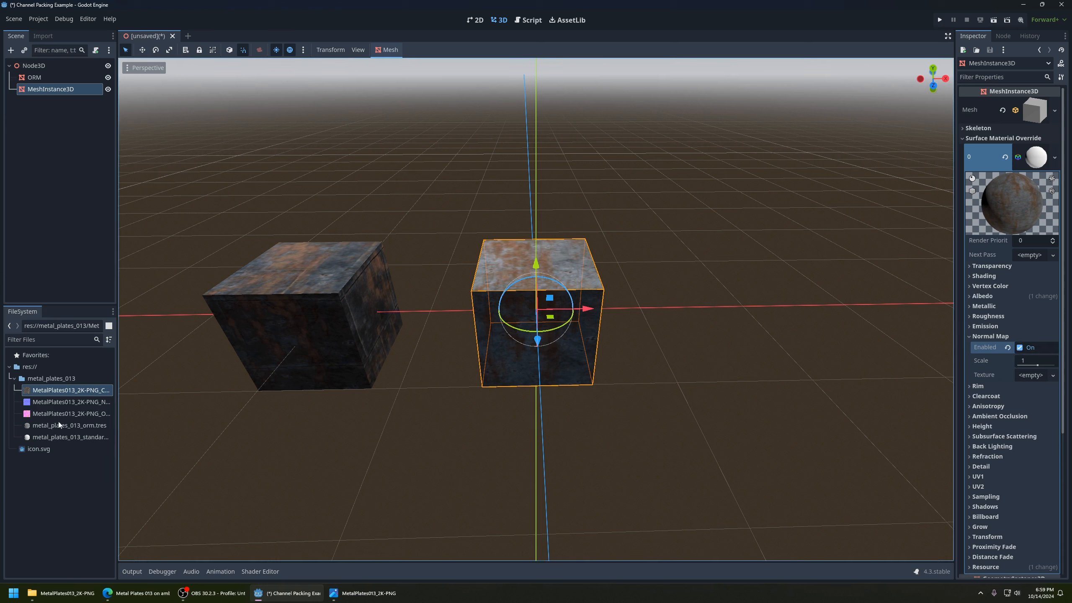
left_click_drag(56, 404, 1030, 378)
left_click(988, 337)
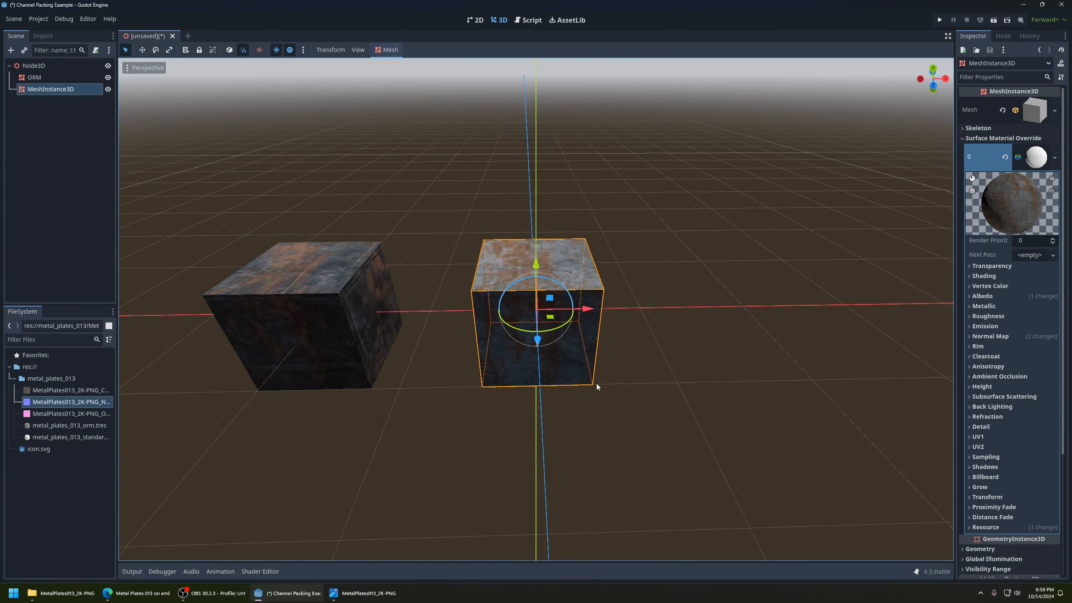
Check the normal-mapped surface, enable ambient occlusion on the standard material and assign the packed ORM image as its texture.
scroll(597, 384, "up", 5)
middle_click_drag(589, 395, 545, 203)
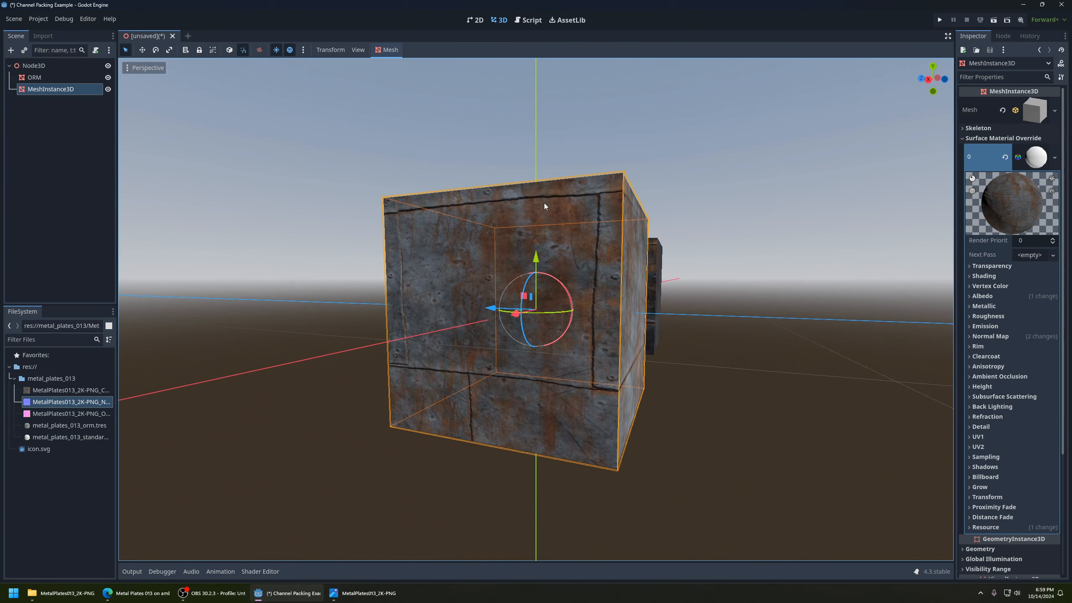
middle_click_drag(542, 151, 521, 367)
scroll(480, 358, "down", 6)
scroll(578, 343, "down", 4)
middle_click_drag(578, 346, 614, 333)
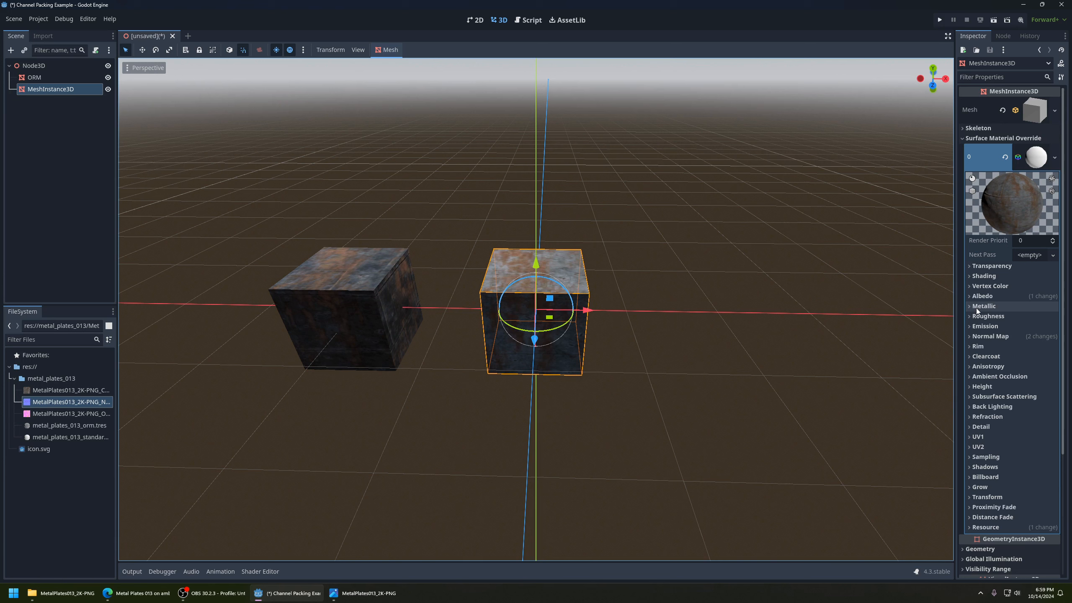
left_click(981, 376)
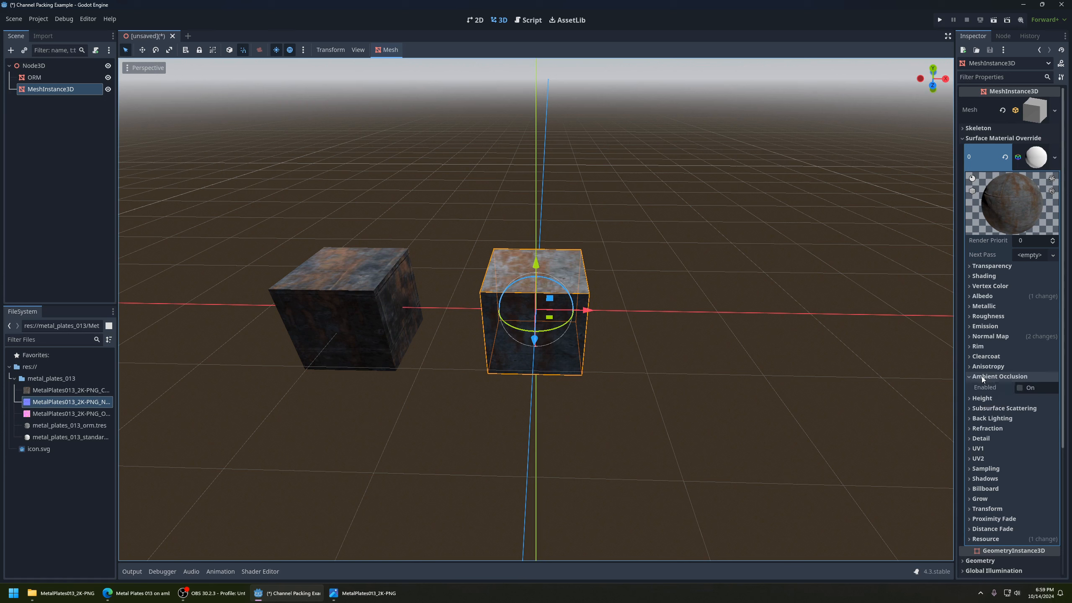
left_click(1018, 388)
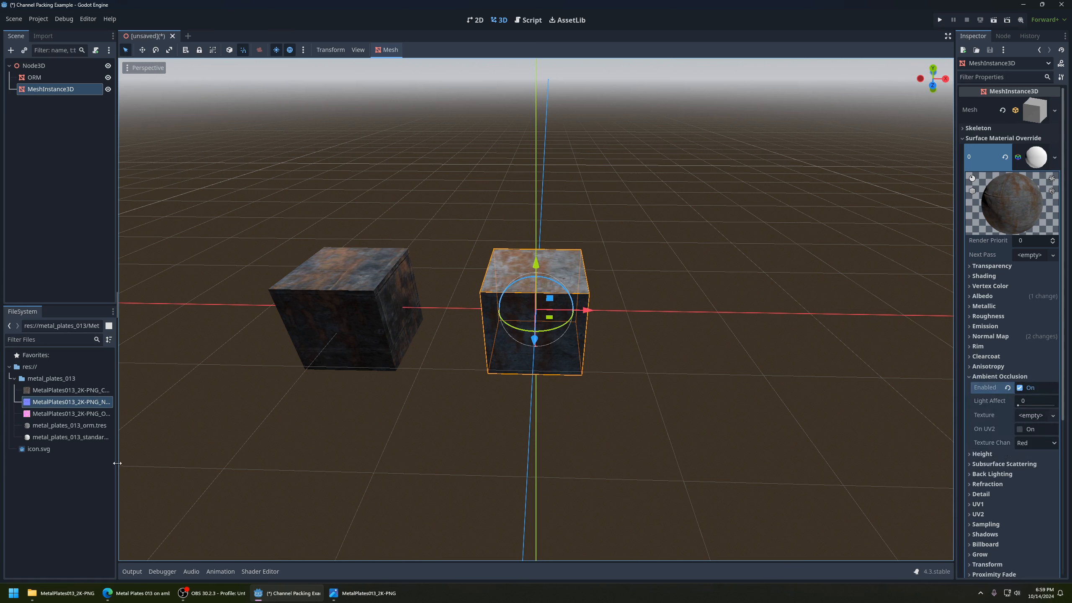
left_click_drag(47, 416, 1030, 416)
Assign the packed MetalPlates013_2K-PNG ORM image as the standard material's roughness texture.
scroll(639, 358, "up", 4)
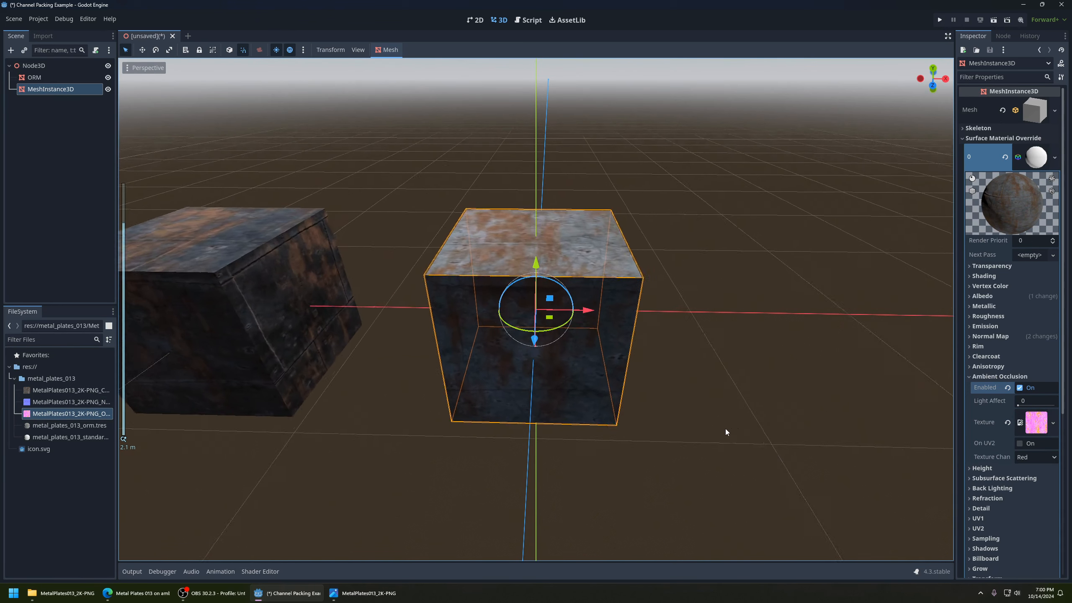
middle_click_drag(639, 359, 655, 362)
scroll(650, 361, "up", 5)
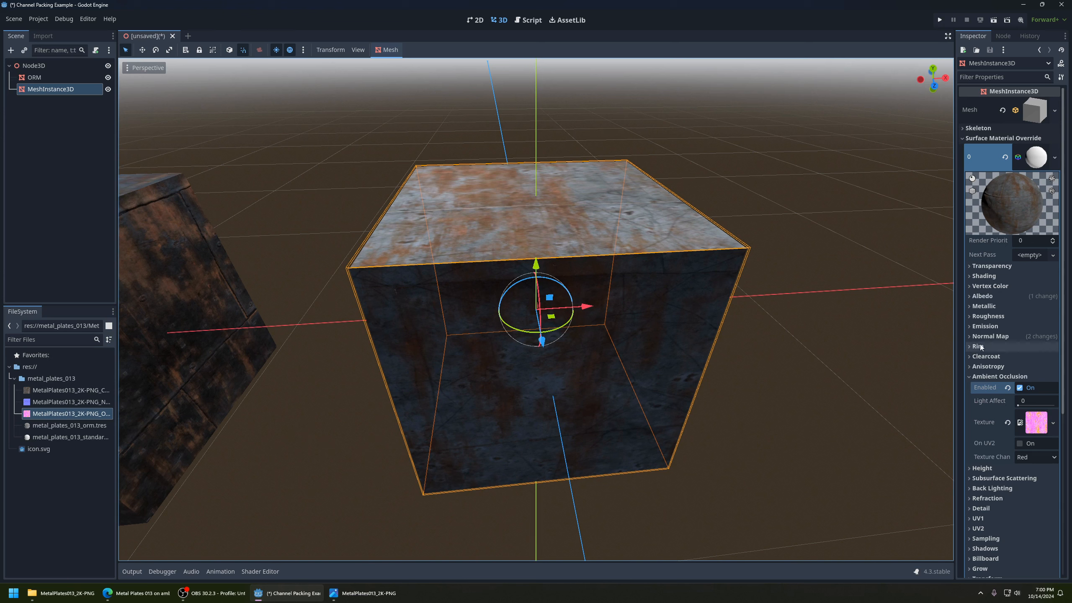
left_click(988, 316)
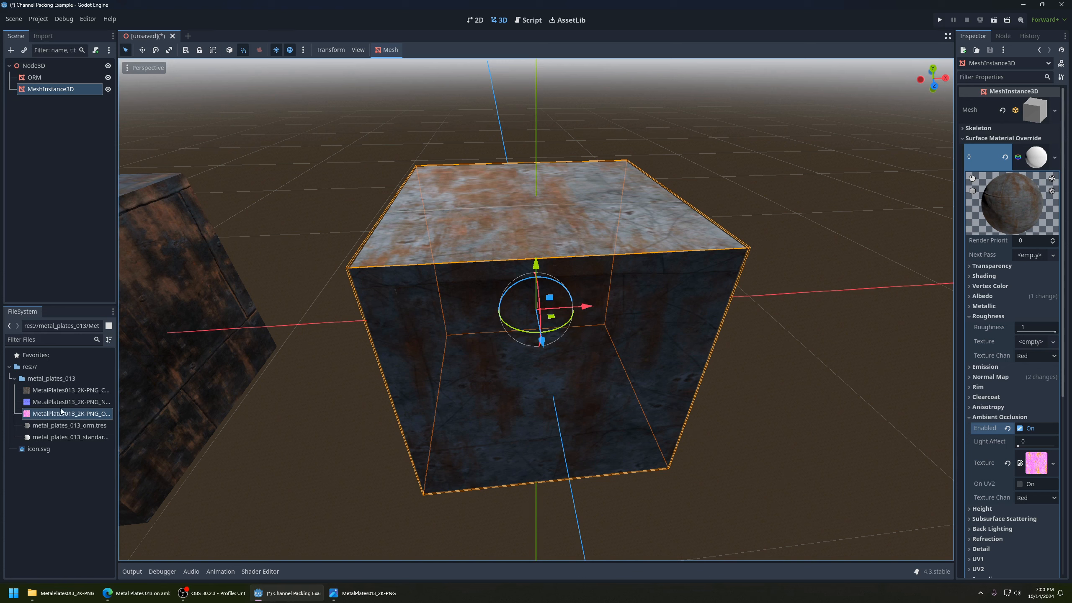
left_click_drag(63, 415, 1030, 341)
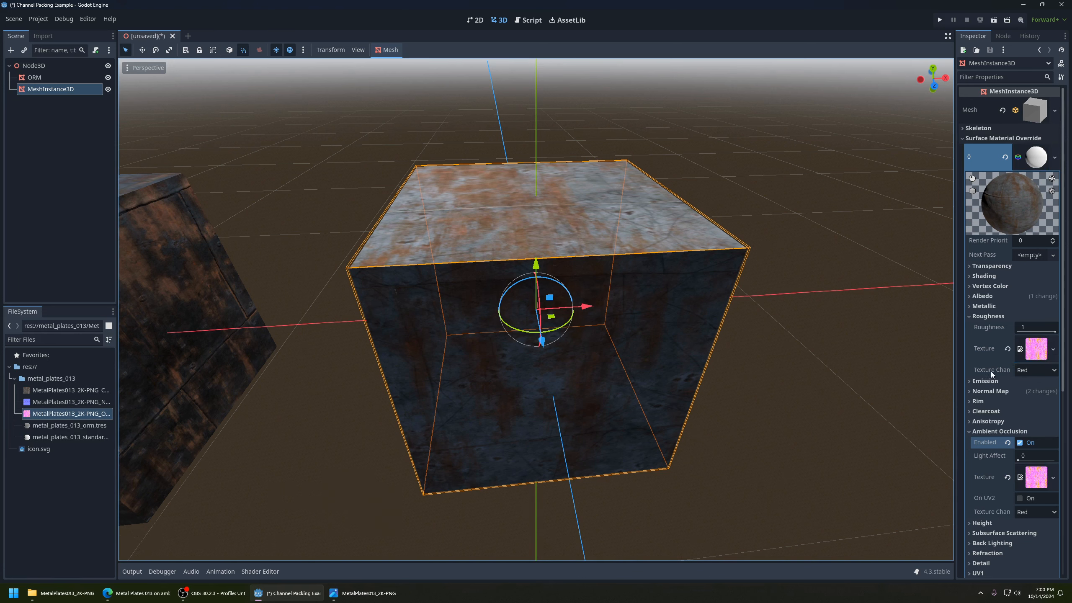
middle_click_drag(647, 335, 667, 389)
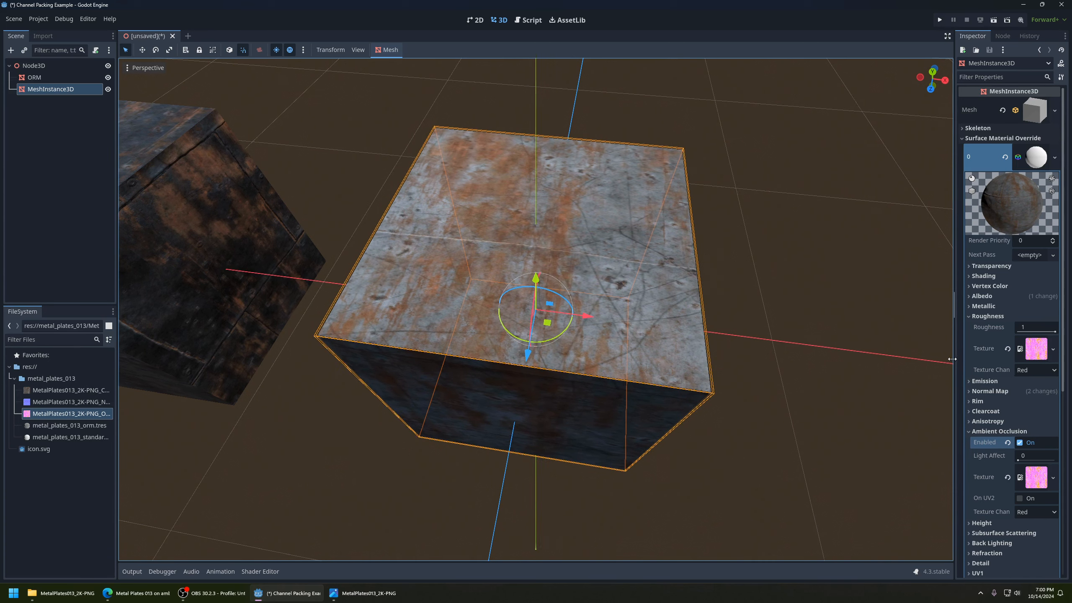
Widen the Inspector and set the standard material's roughness texture channel to Green.
left_click_drag(955, 359, 927, 360)
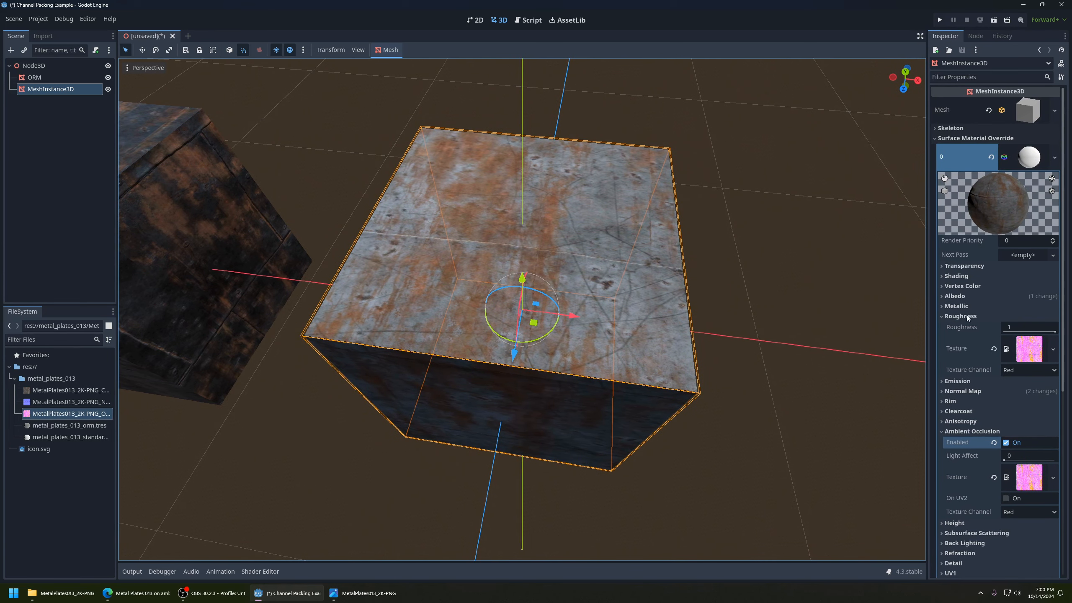
left_click(957, 306)
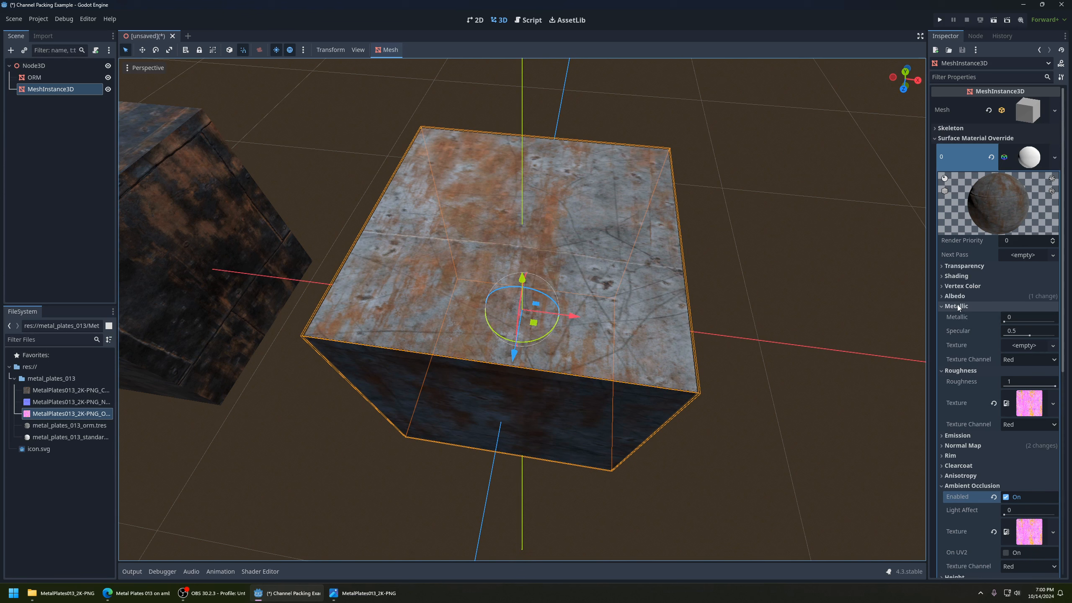
left_click(958, 306)
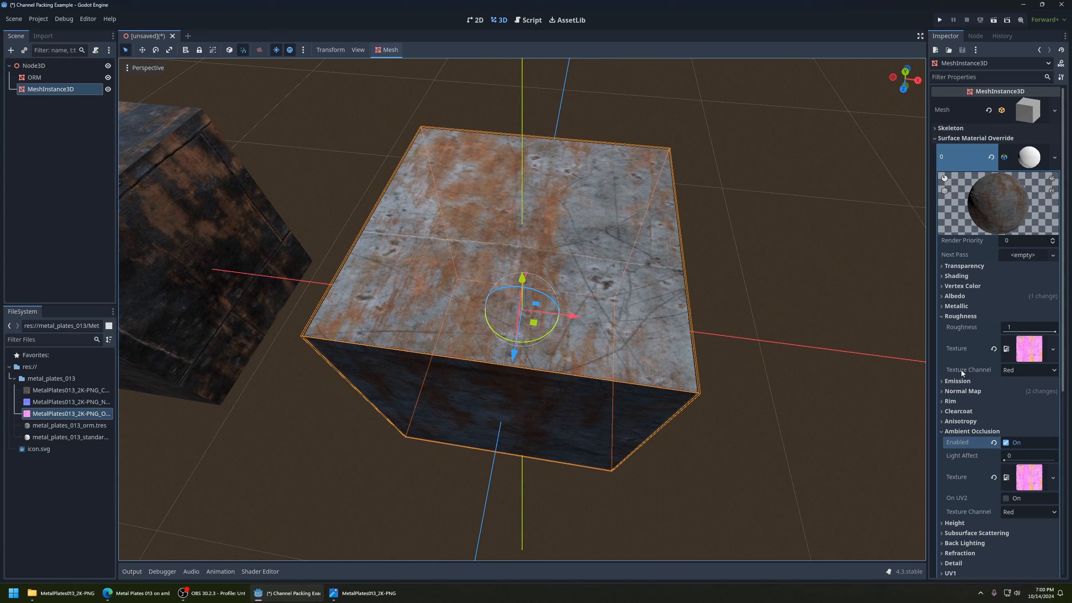
mouse_move(988, 374)
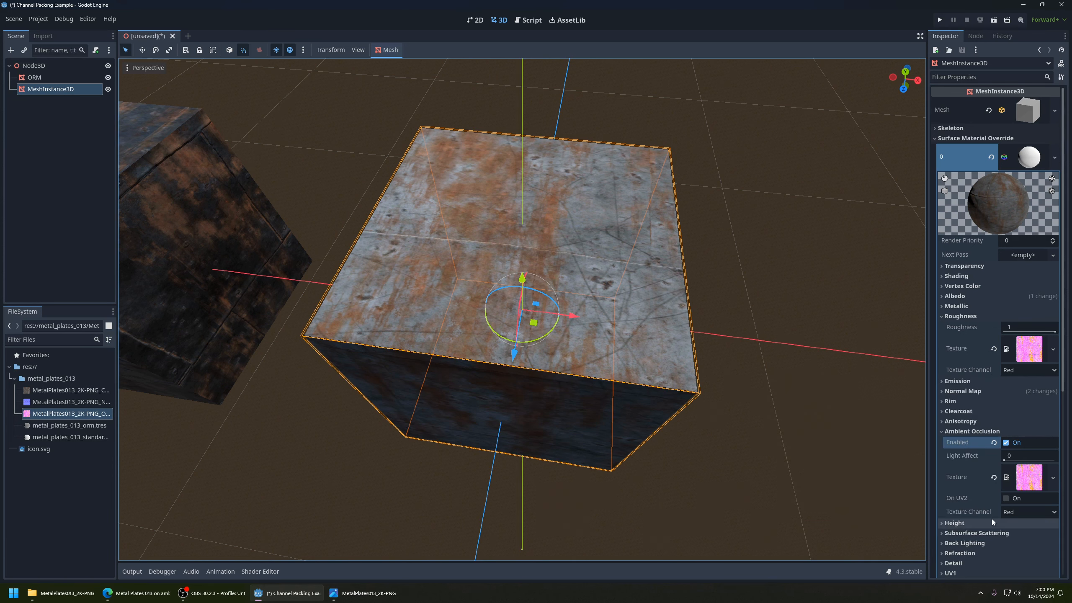
scroll(984, 474, "down", 2)
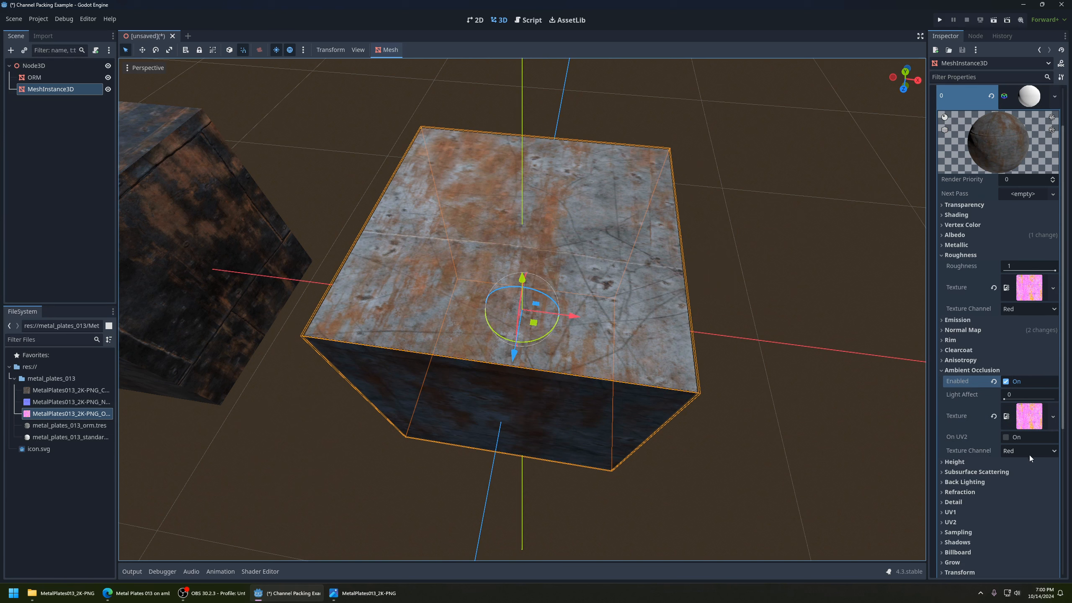
scroll(1008, 453, "up", 2)
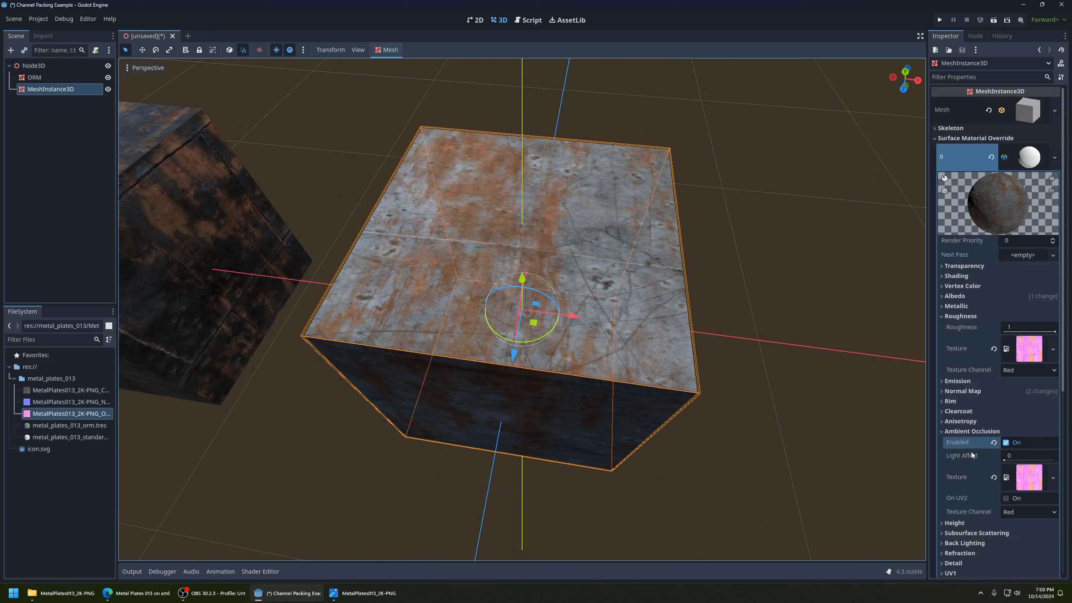
left_click(1029, 370)
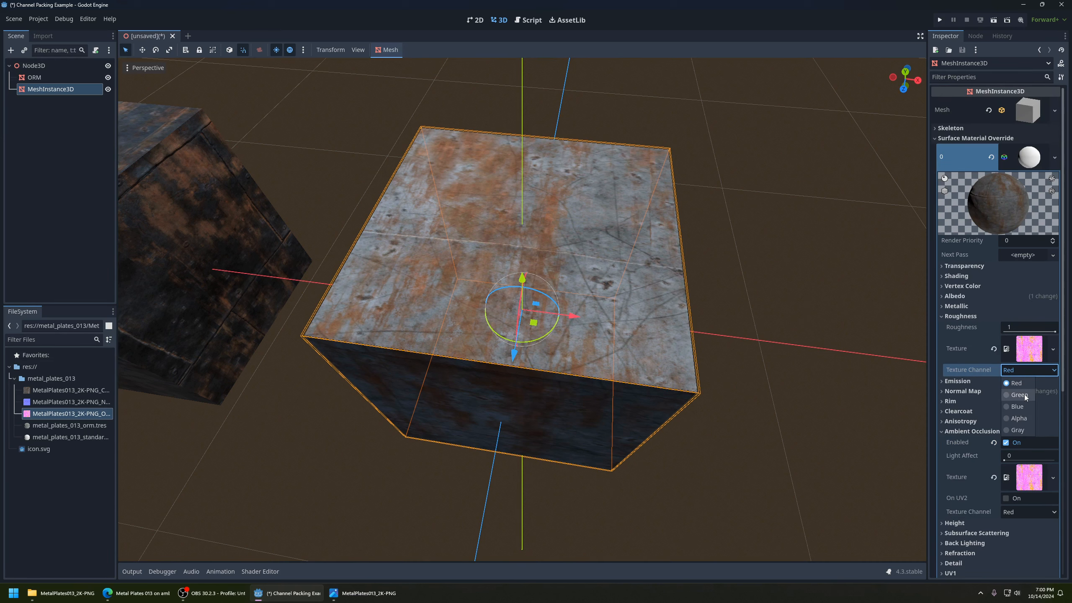
left_click(1020, 395)
middle_click_drag(751, 369, 790, 334)
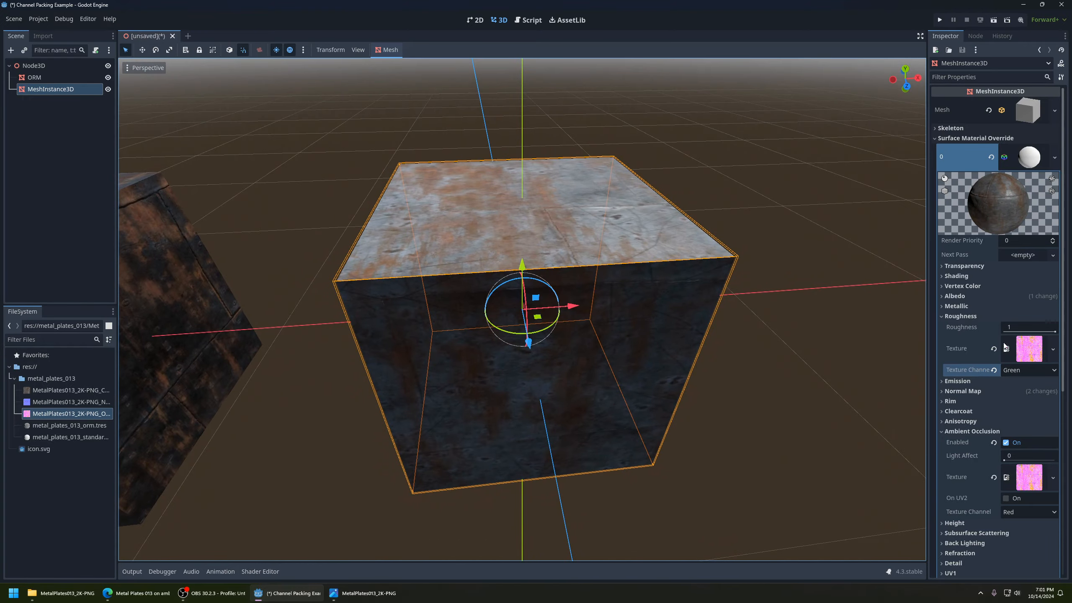
left_click(963, 316)
left_click(970, 377)
Assign the packed ORM image as the standard material's metallic texture and inspect the box's reflections.
left_click(967, 307)
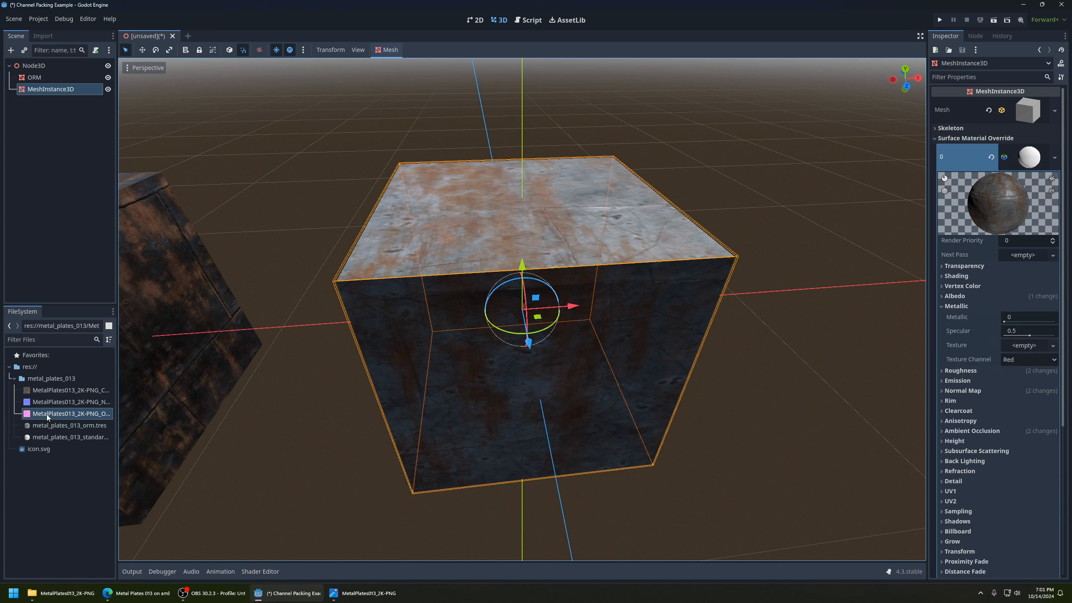
left_click_drag(44, 414, 1016, 347)
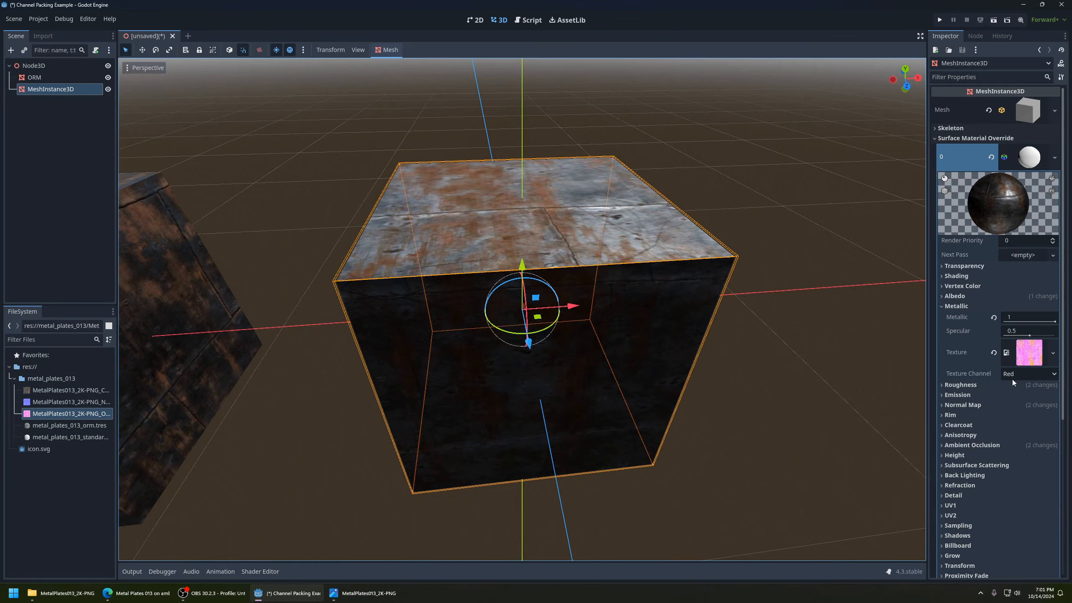
middle_click_drag(583, 351, 825, 414)
middle_click_drag(608, 412, 528, 372)
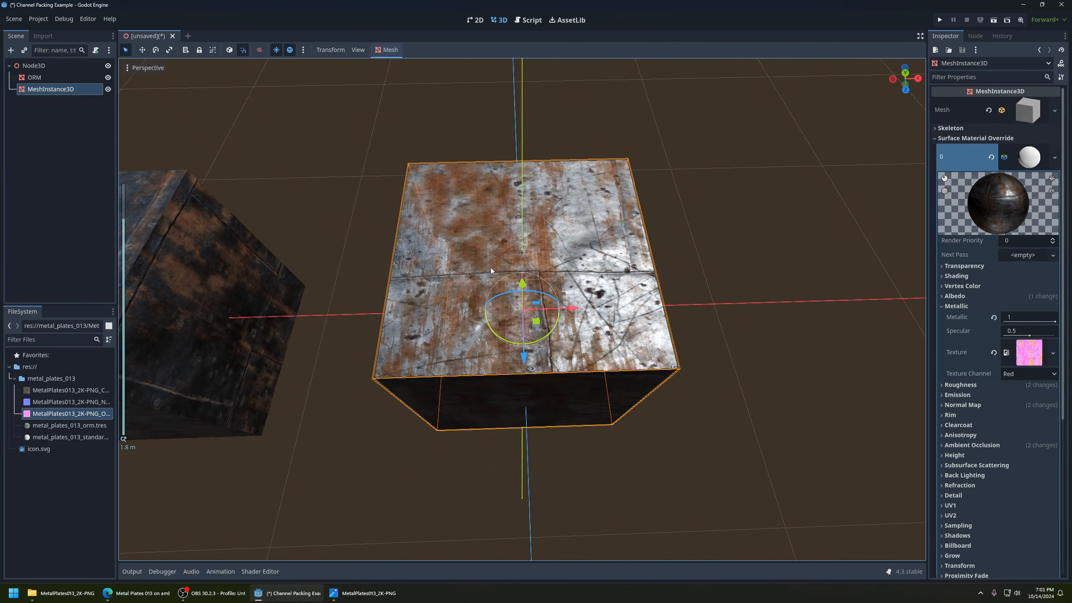
middle_click_drag(492, 270, 618, 347)
key("KP_1")
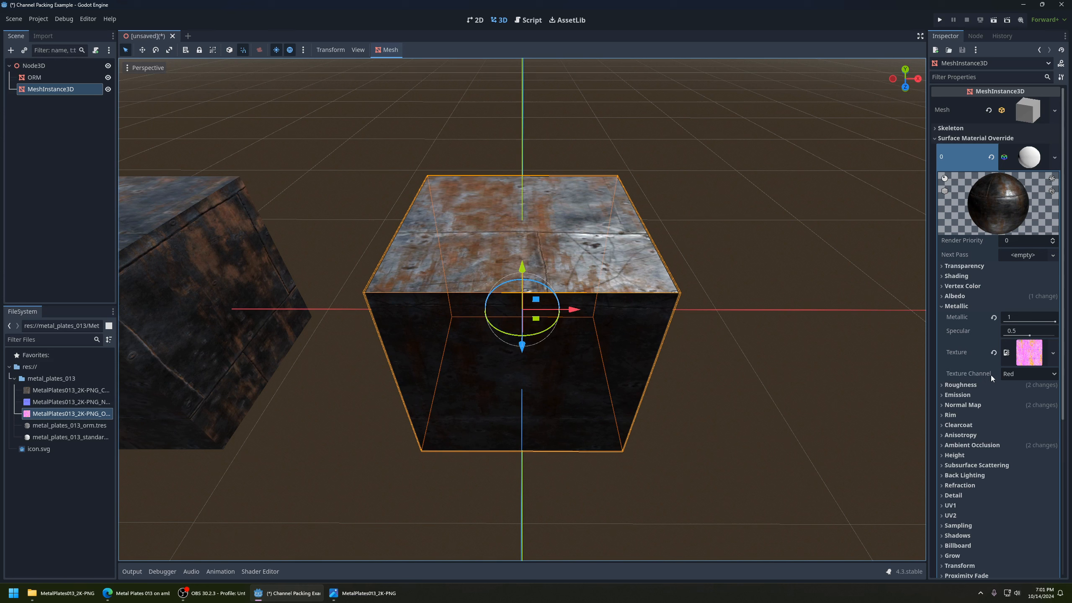
Set the standard material's metallic texture channel to Blue and compare the box with the ORM box.
left_click(1021, 374)
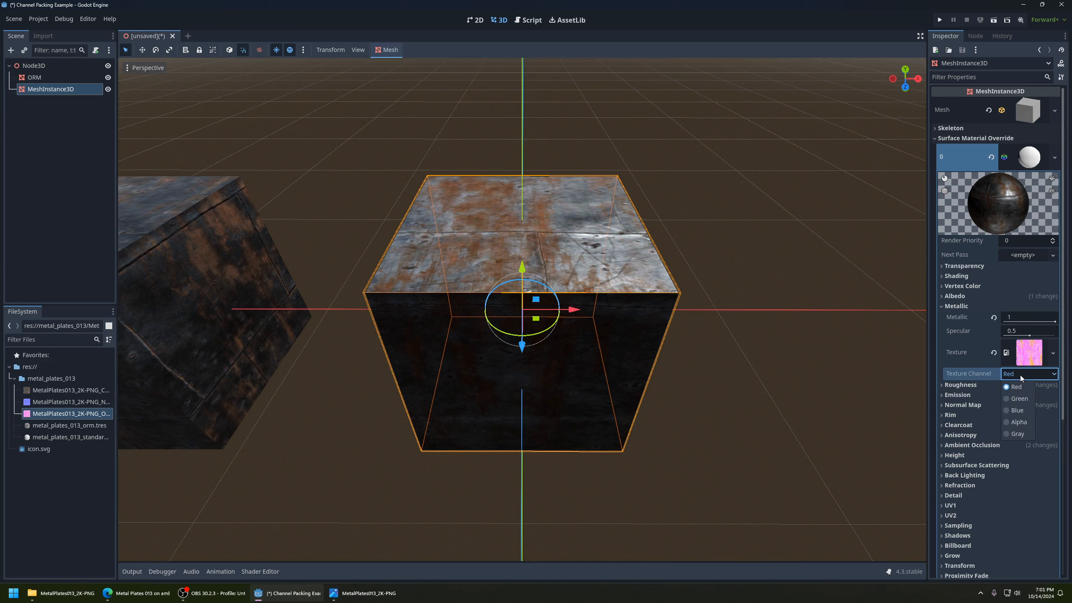
left_click(1024, 411)
scroll(488, 294, "down", 8)
middle_click_drag(530, 274, 527, 308)
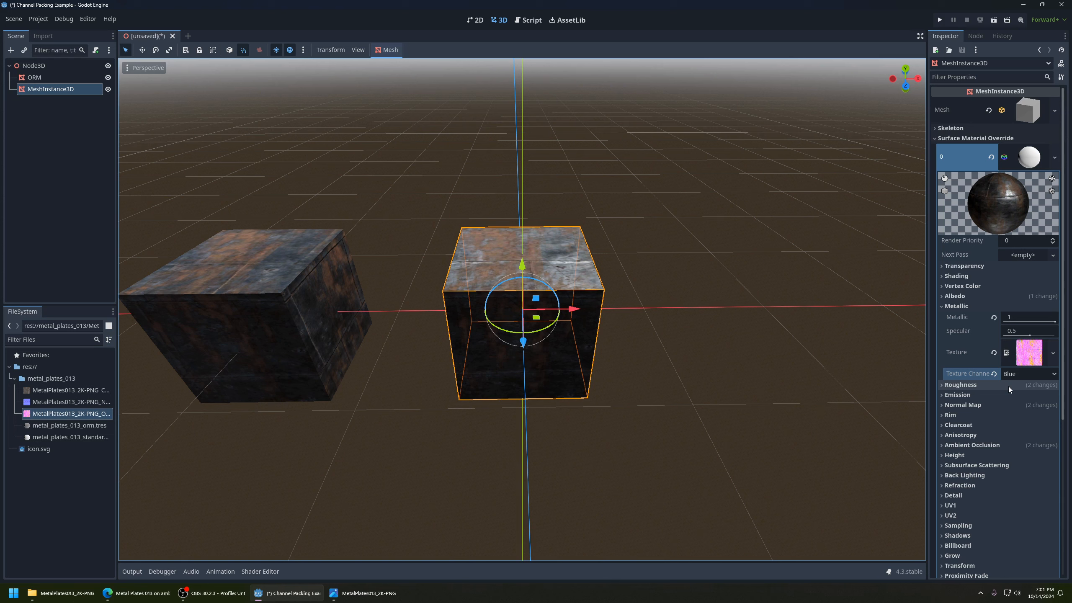
left_click(963, 306)
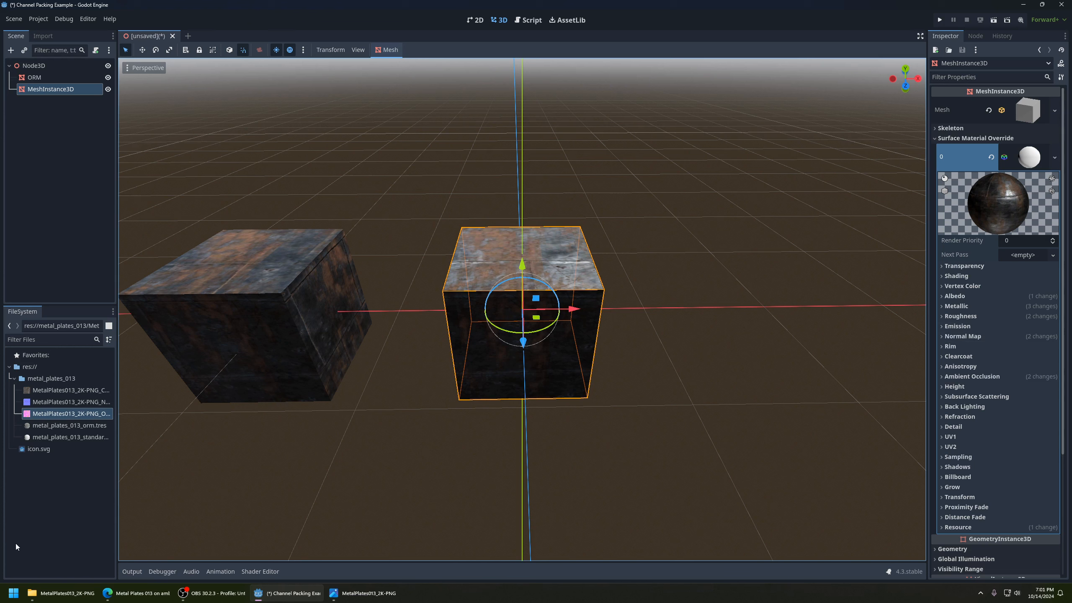
Create a ShaderMaterial resource in the metal_plates_013 folder and save it as metal.tres.
left_click(55, 379)
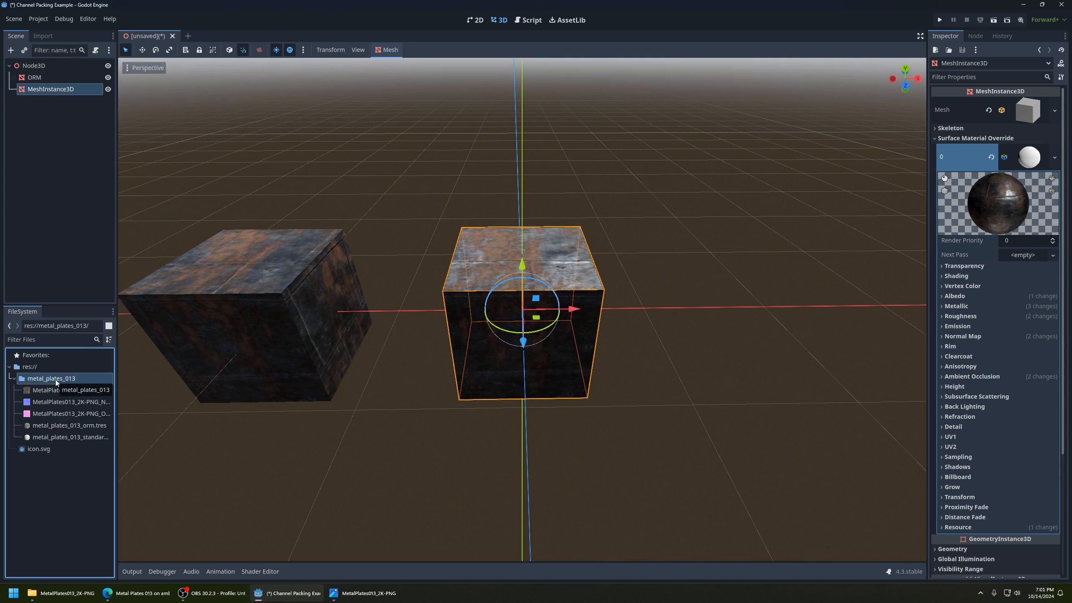
right_click(55, 379)
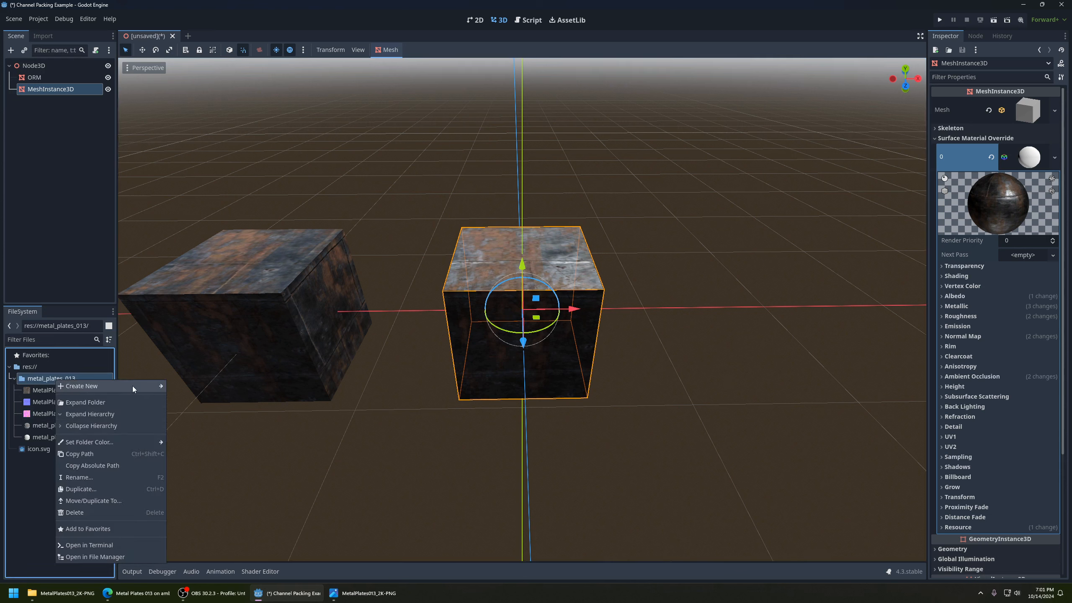
mouse_move(132, 385)
left_click(192, 422)
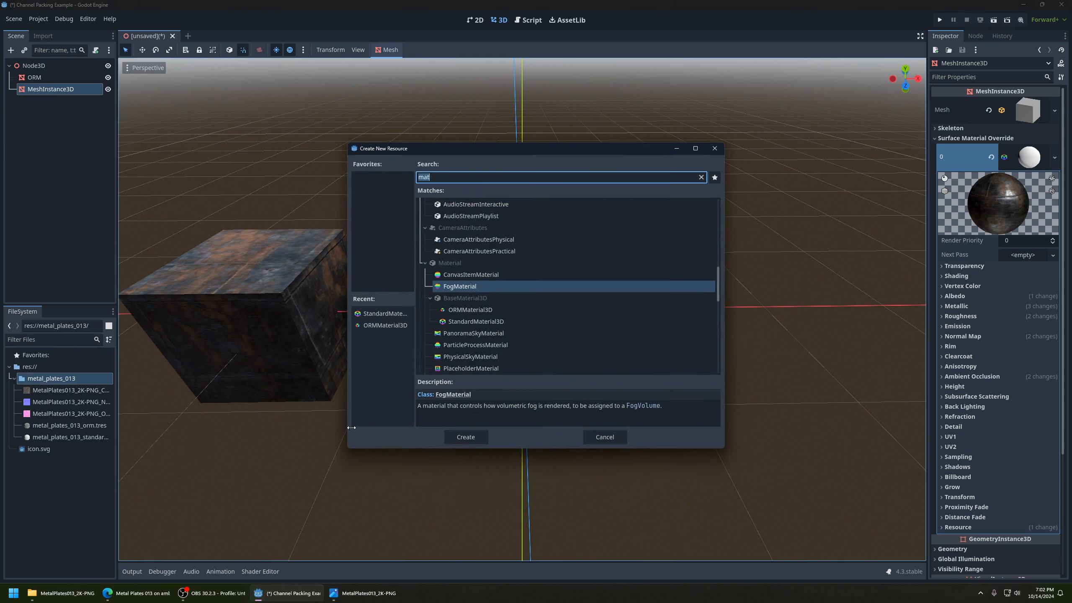
scroll(552, 329, "down", 2)
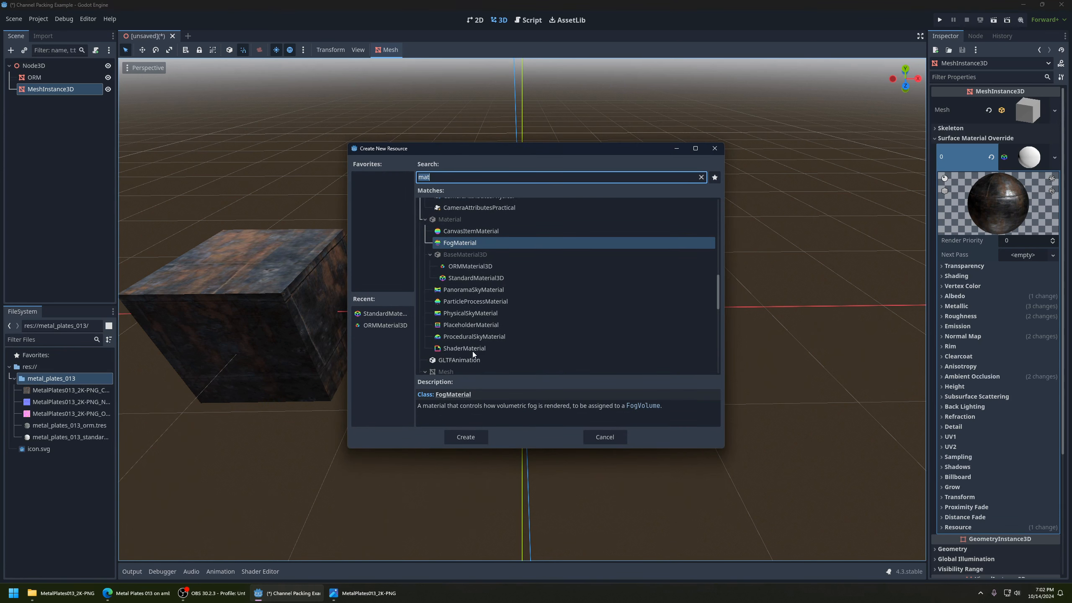
left_click(449, 349)
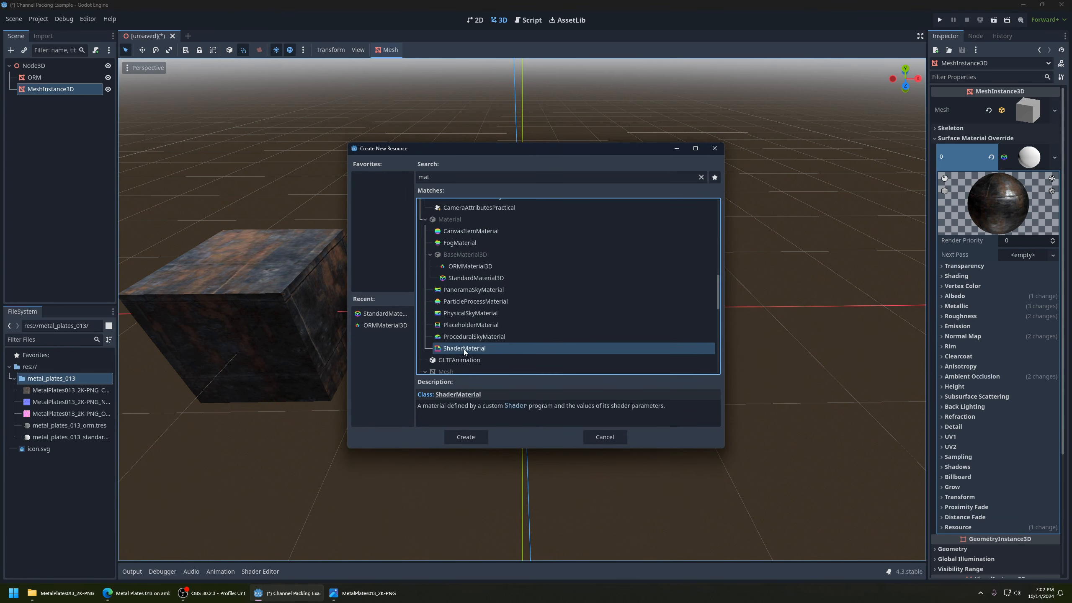
left_click(466, 437)
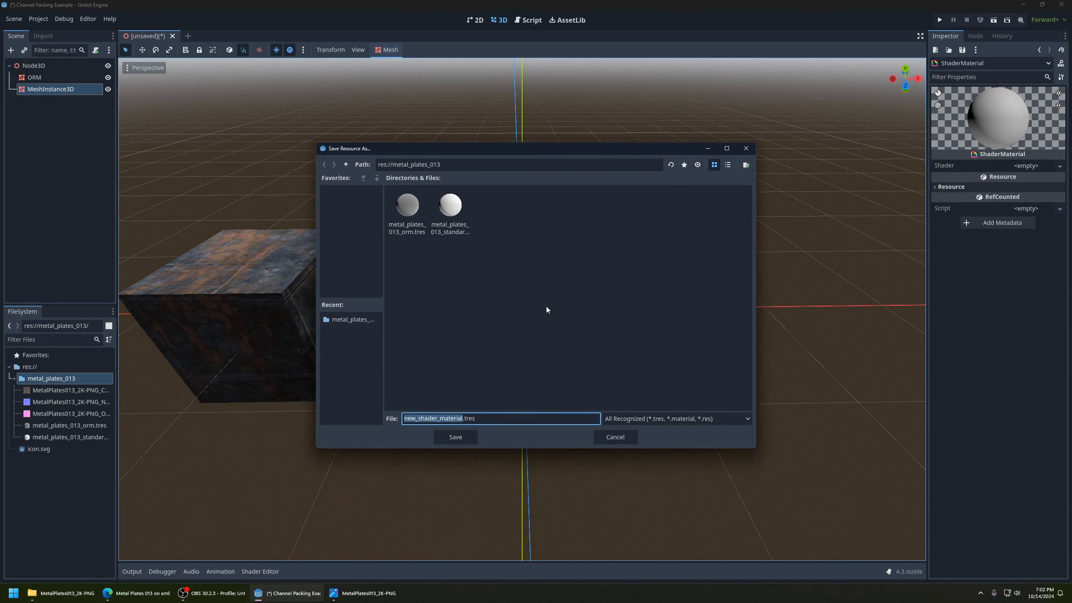
type("metal")
key("Return")
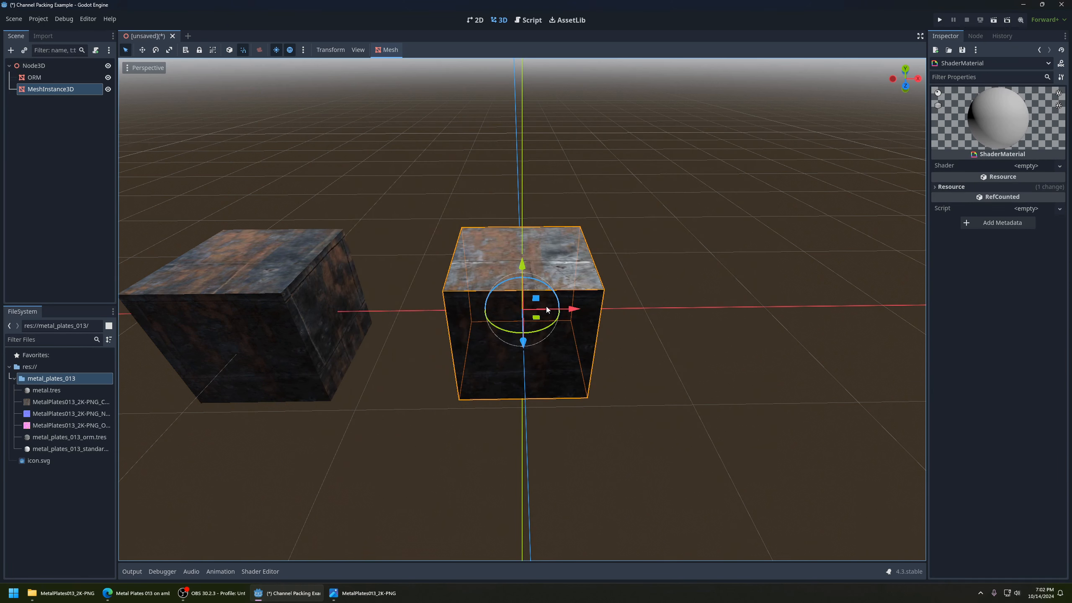
Rename the new metal.tres shader material file as metal_plates_013_shader.tres.
right_click(51, 391)
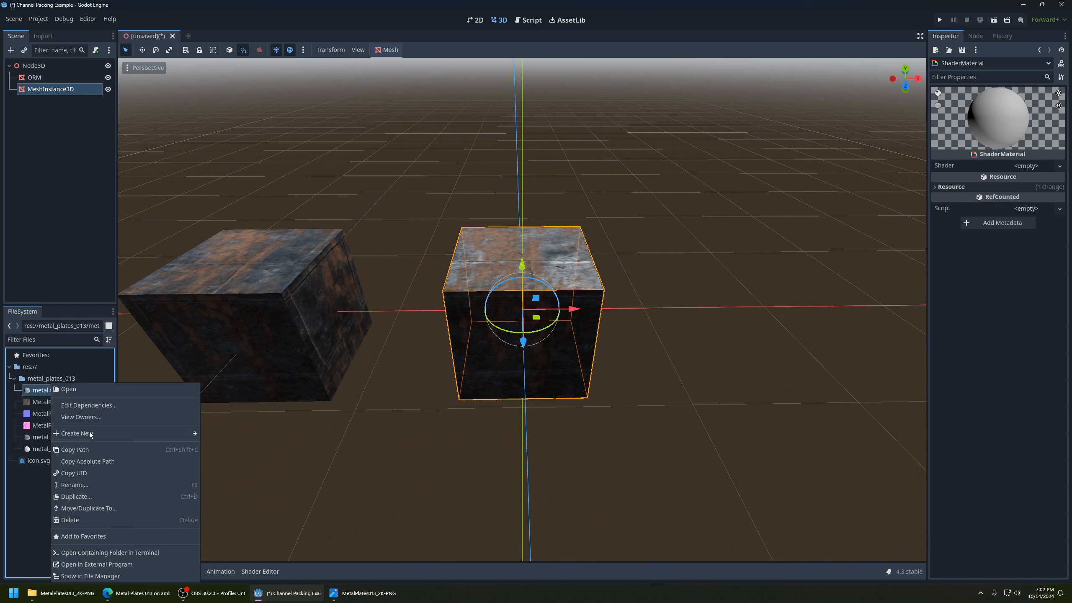
left_click(125, 488)
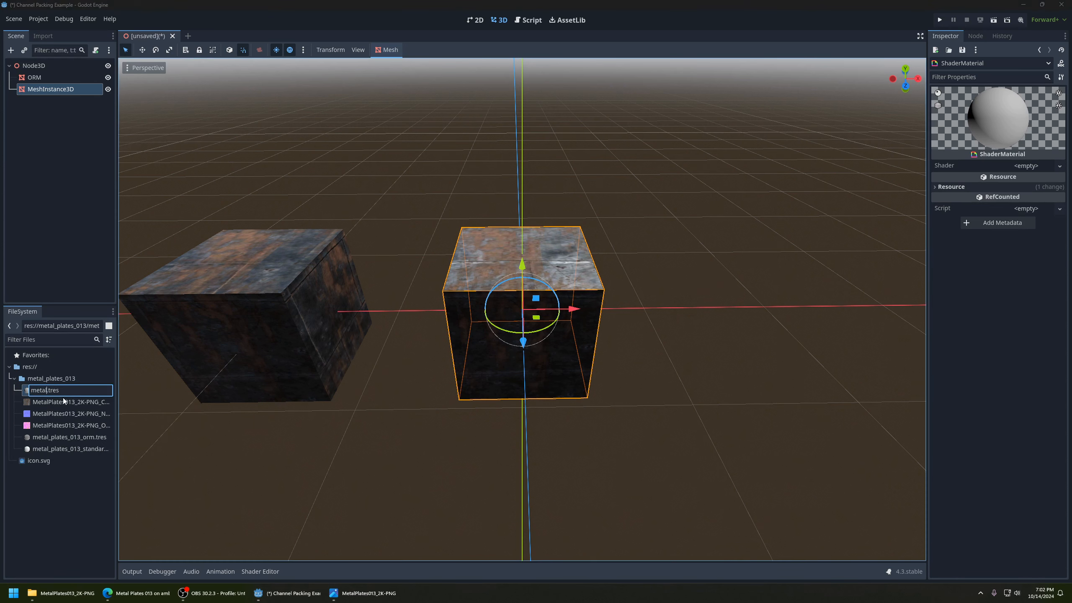
type("_plates_013_shader")
key("Return")
Rename the second box's node as Standard and move a new MeshInstance3D along the X axis, clear of that box.
double_click(50, 89)
type("Standard")
left_click_drag(574, 309, 865, 334)
middle_click_drag(778, 340, 592, 340, "shift")
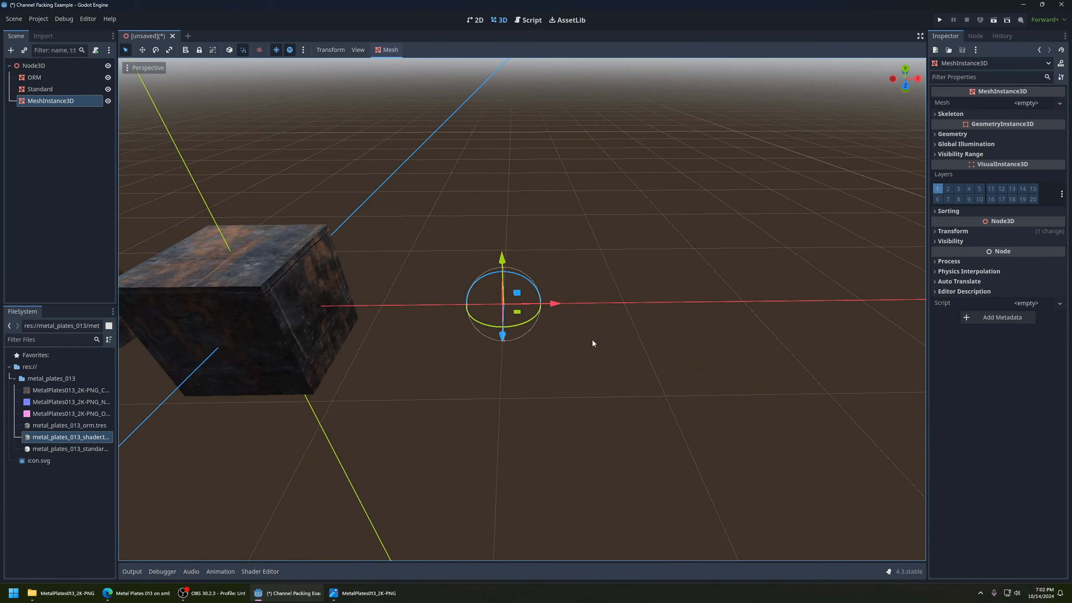
Give the new MeshInstance3D a BoxMesh and load metal_plates_013_shader.tres as its surface material override.
left_click(1060, 103)
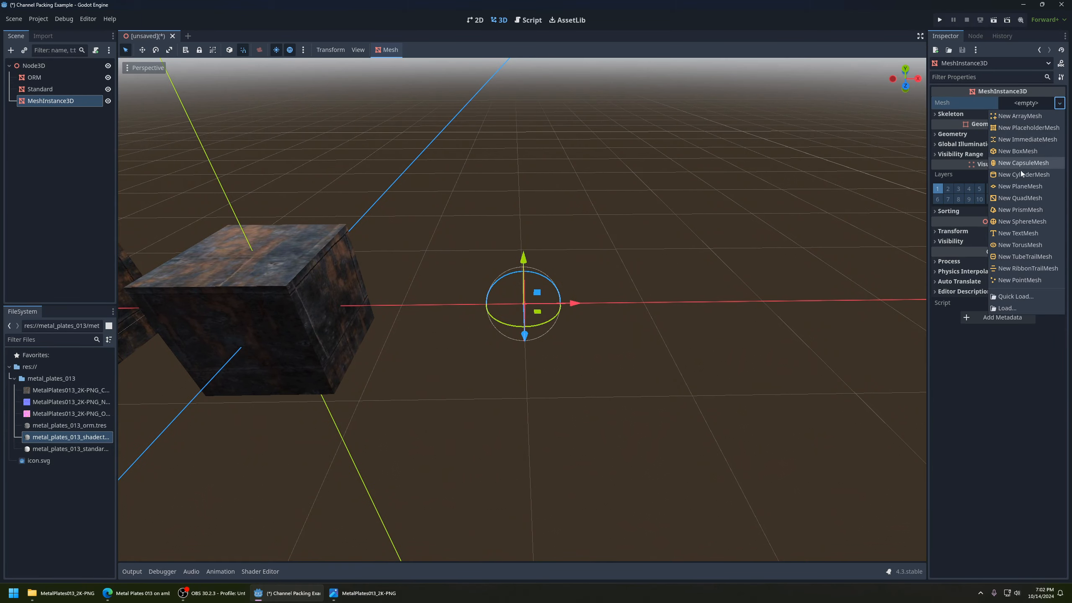
left_click(1035, 153)
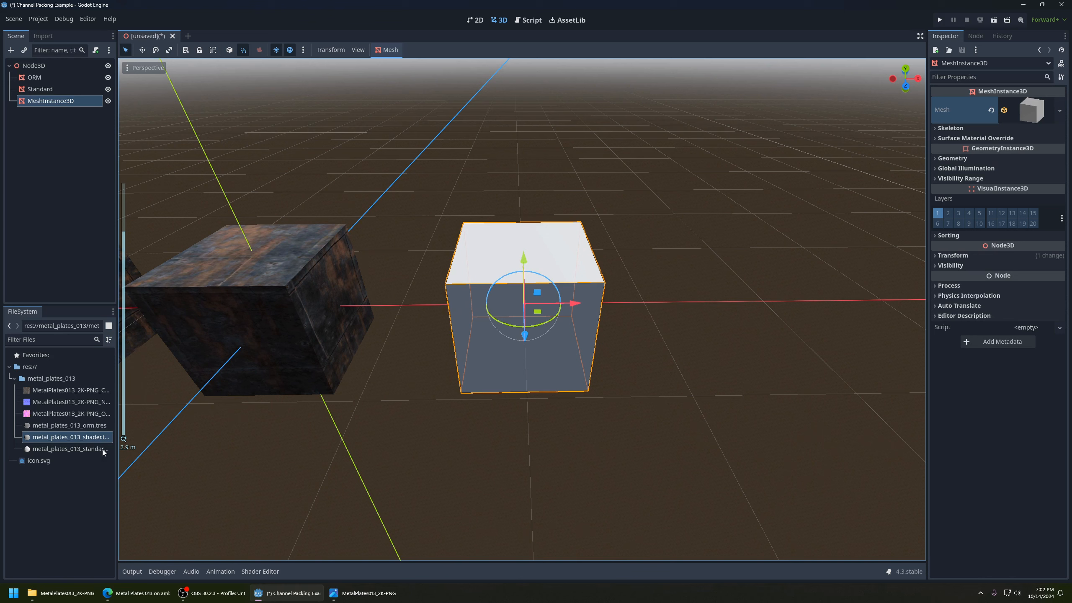
left_click(1006, 140)
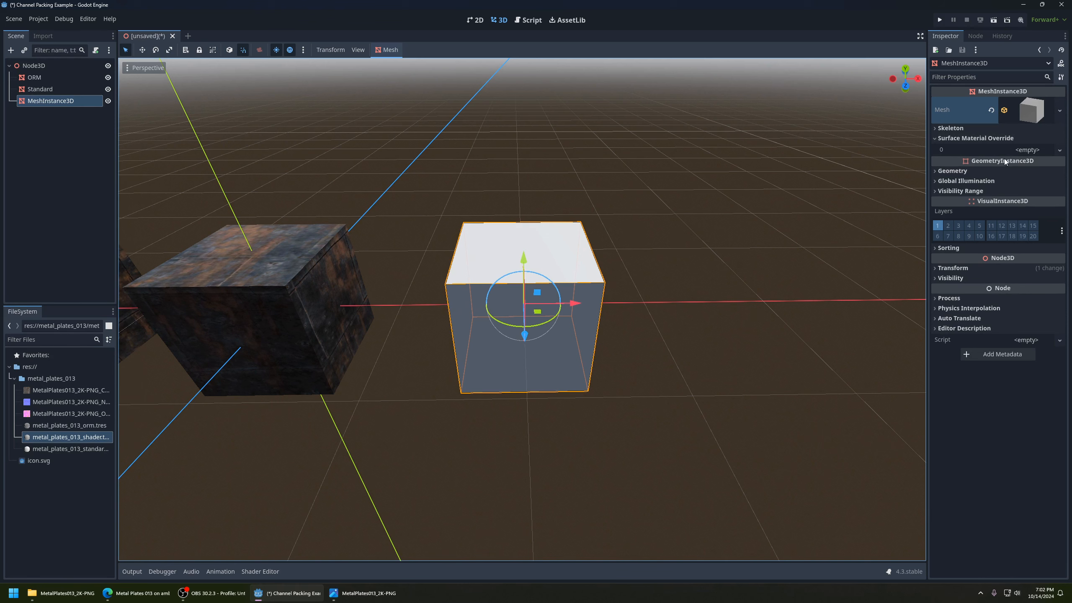
left_click(1060, 150)
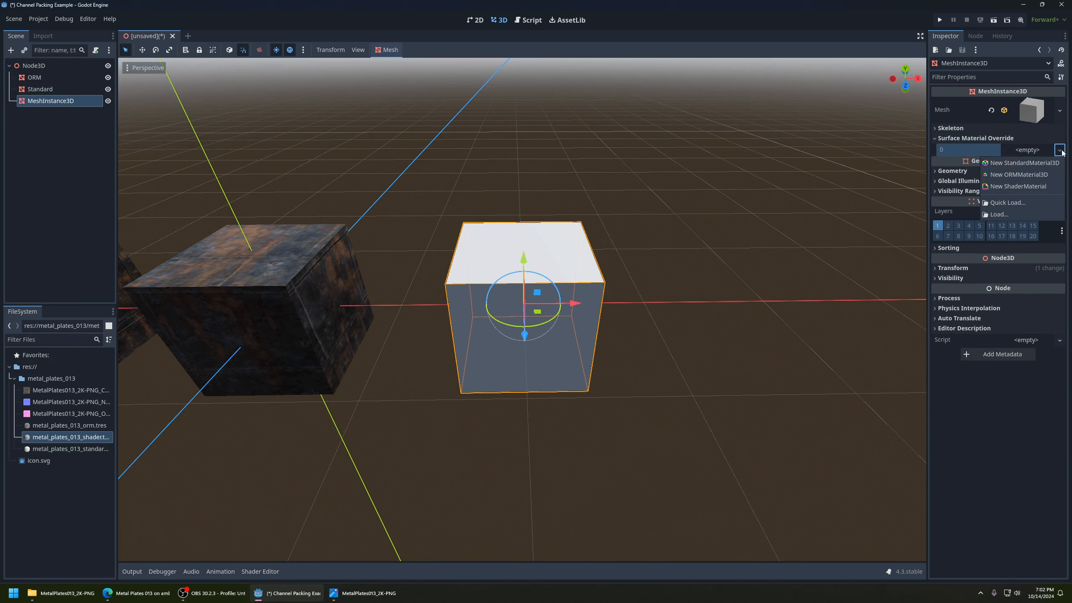
left_click(1019, 215)
double_click(408, 209)
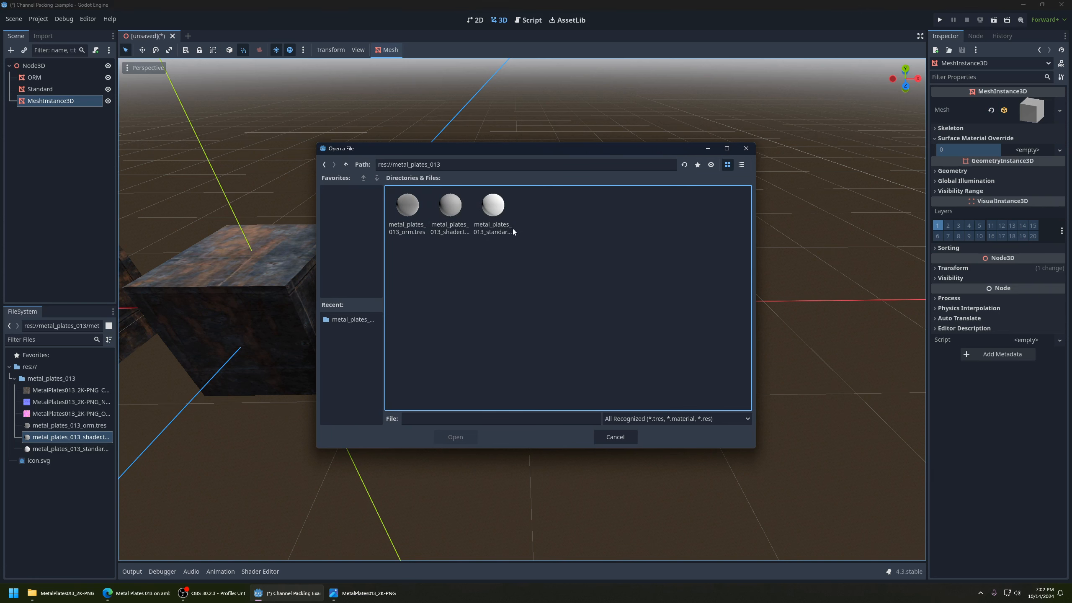
left_click(500, 226)
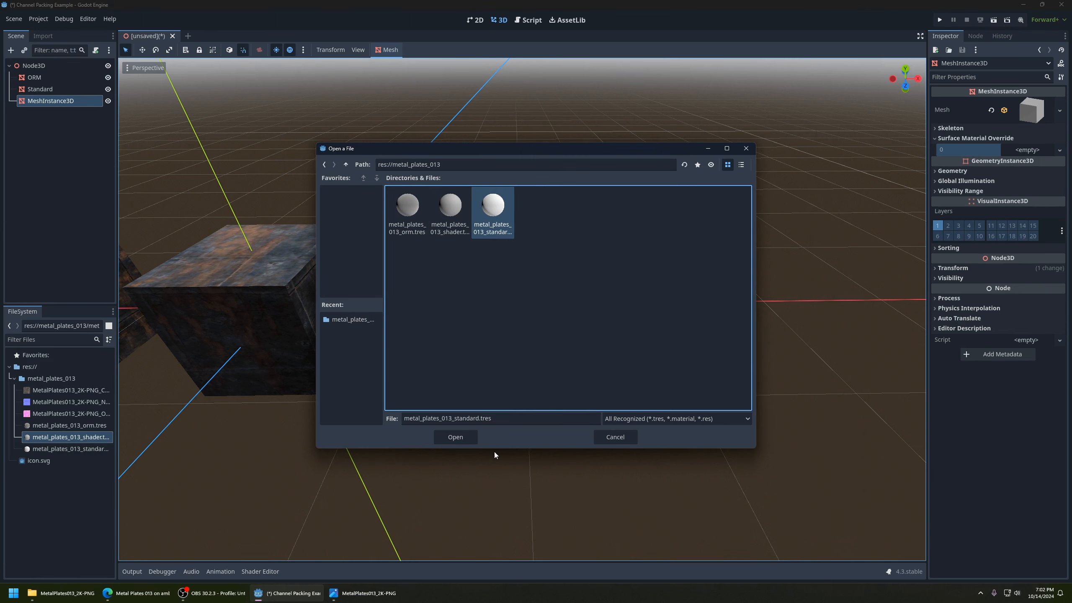
left_click(460, 237)
left_click(468, 439)
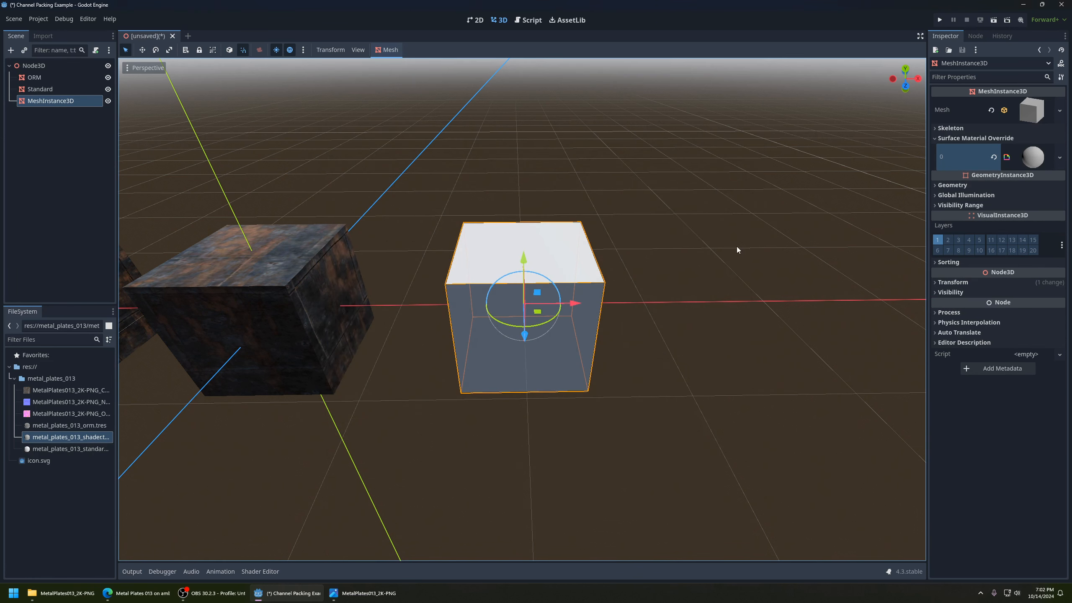
Expand the new box's shader material and start creating a new shader for it.
scroll(558, 321, "up", 2)
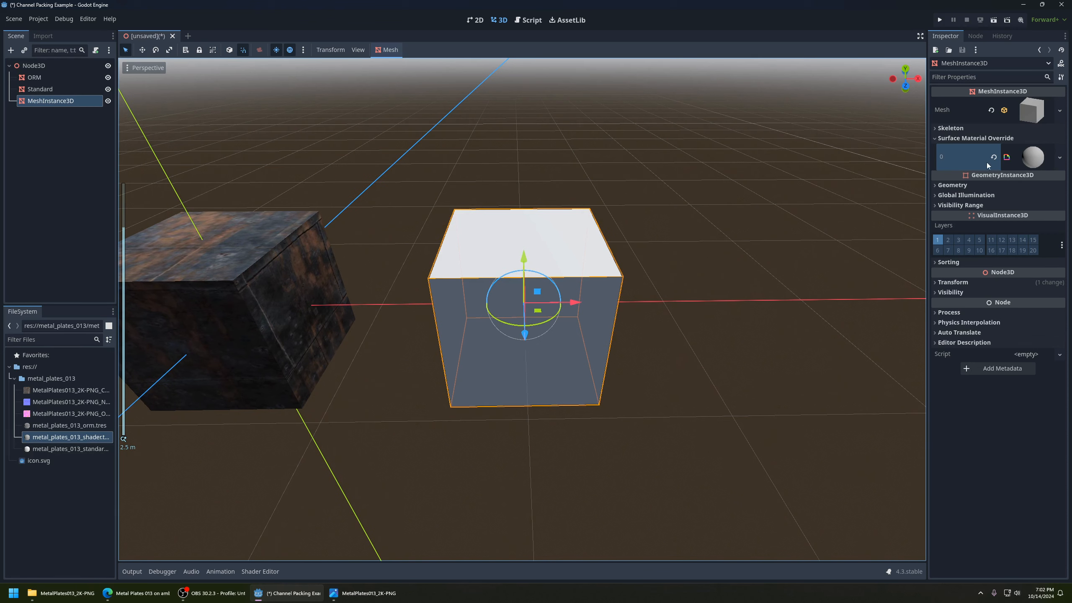
left_click(1032, 157)
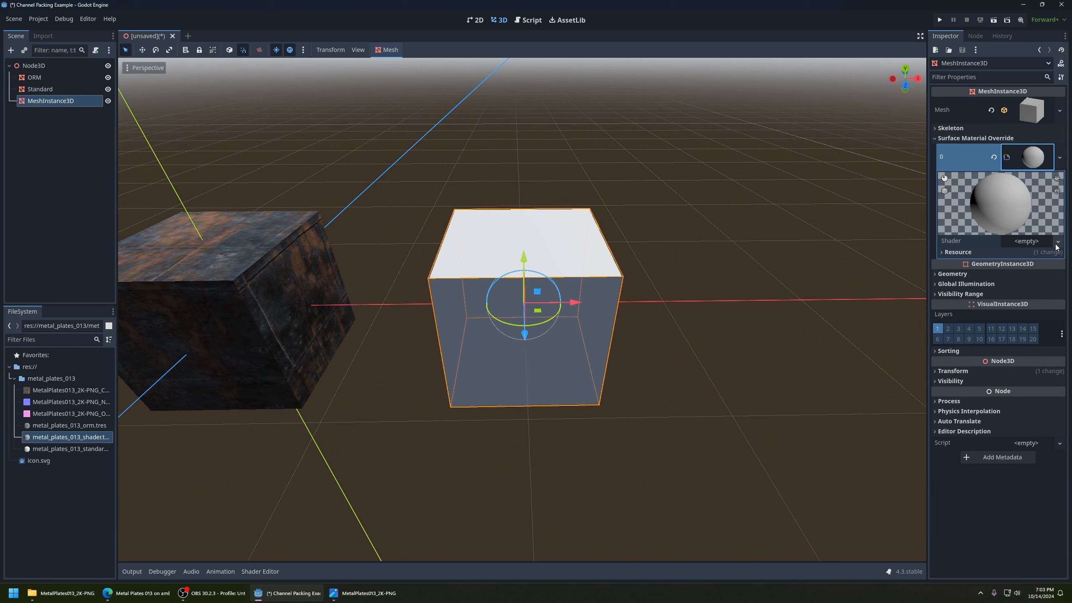
left_click(1058, 241)
left_click(1034, 258)
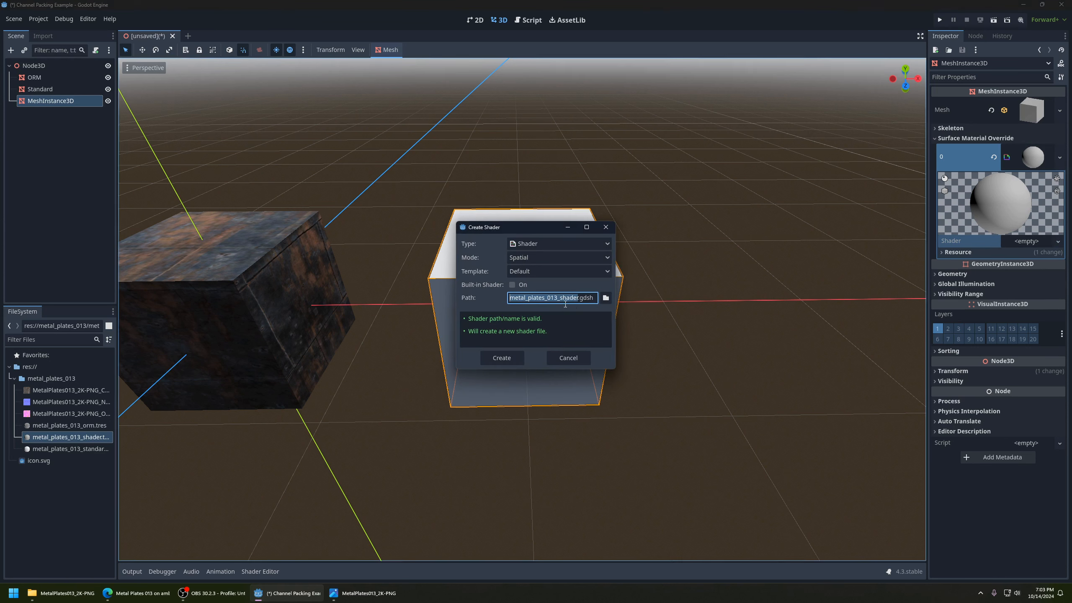
Read through the full file path proposed for the new shader.
left_click(541, 298)
key("Left")
key("Left")
key("Left")
key("Left")
key("Left")
key("Left")
key("Left")
key("Left")
key("Left")
key("Left")
key("Left")
key("Left")
key("Left")
key("Left")
key("Left")
key("Left")
key("Left")
key("Left")
key("Left")
key("Left")
key("Right")
key("Right")
key("Right")
key("Right")
key("Right")
key("Right")
key("Right")
key("Right")
key("Right")
key("Right")
key("Right")
key("Right")
key("Right")
key("Right")
key("Right")
key("Right")
key("Right")
key("Right")
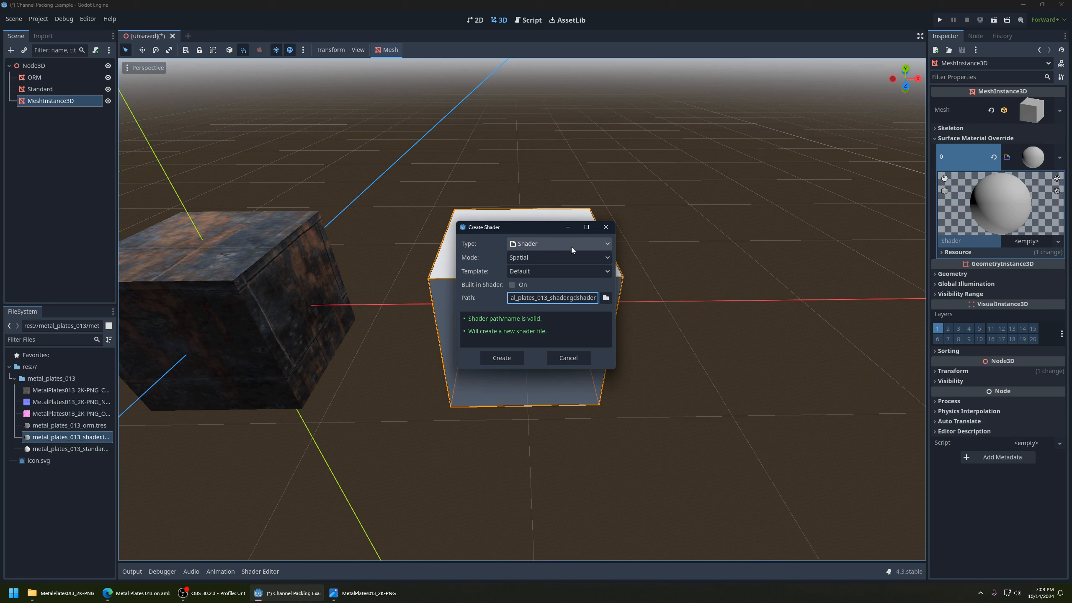
Set the new shader's type to VisualShader and review the available types and modes, keeping Spatial mode.
left_click(554, 241)
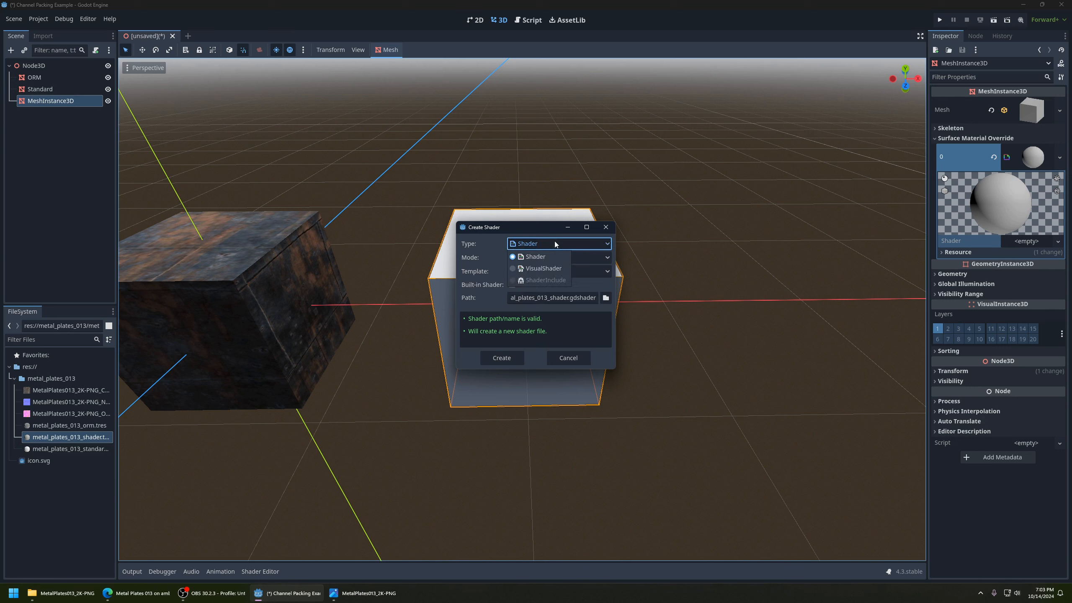
left_click(544, 270)
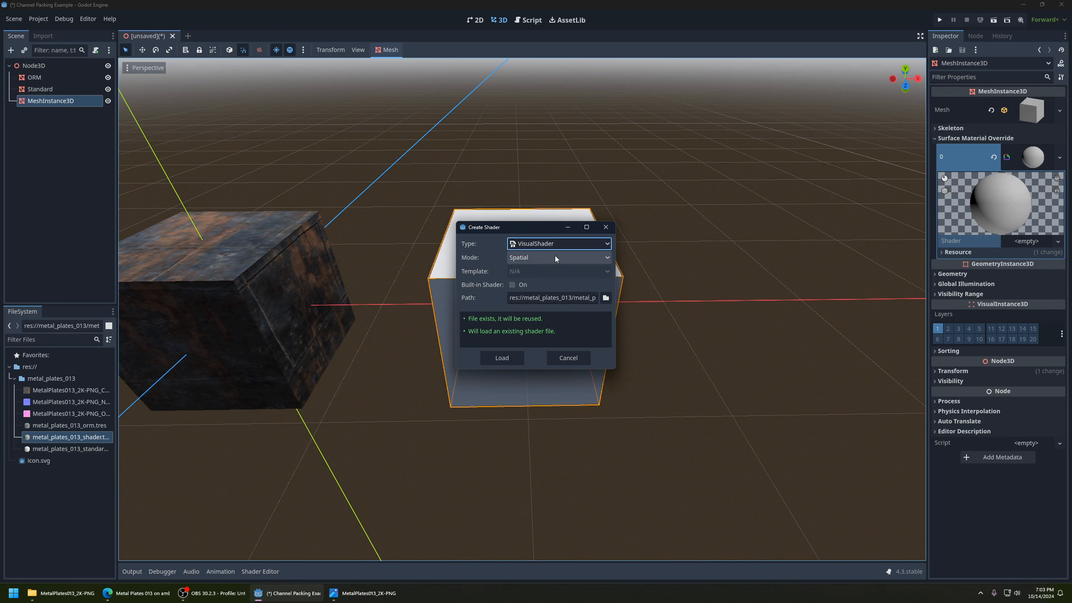
left_click(567, 244)
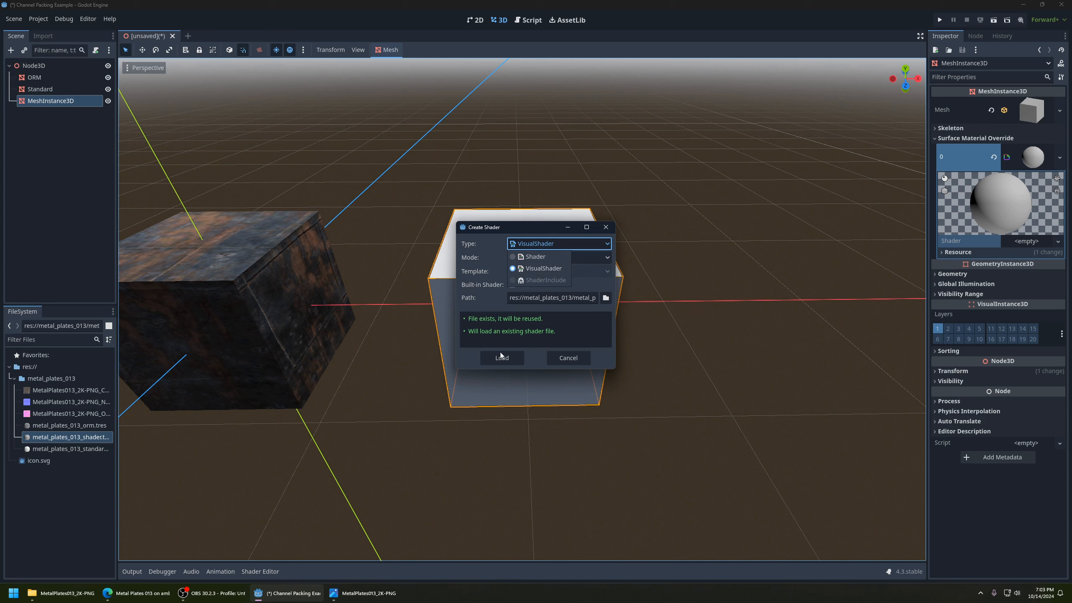
left_click(477, 301)
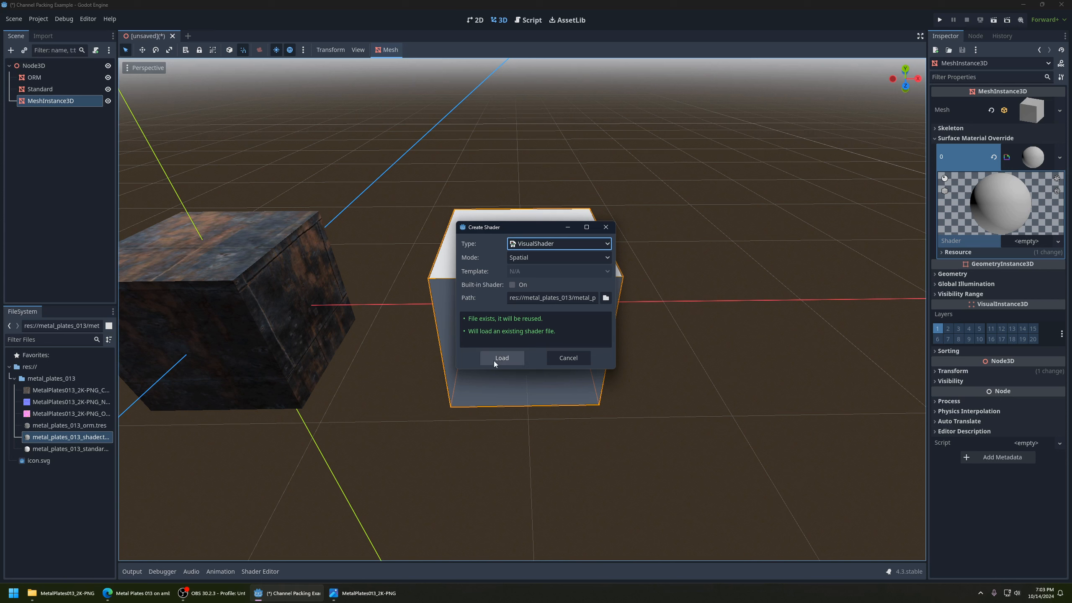
left_click(523, 258)
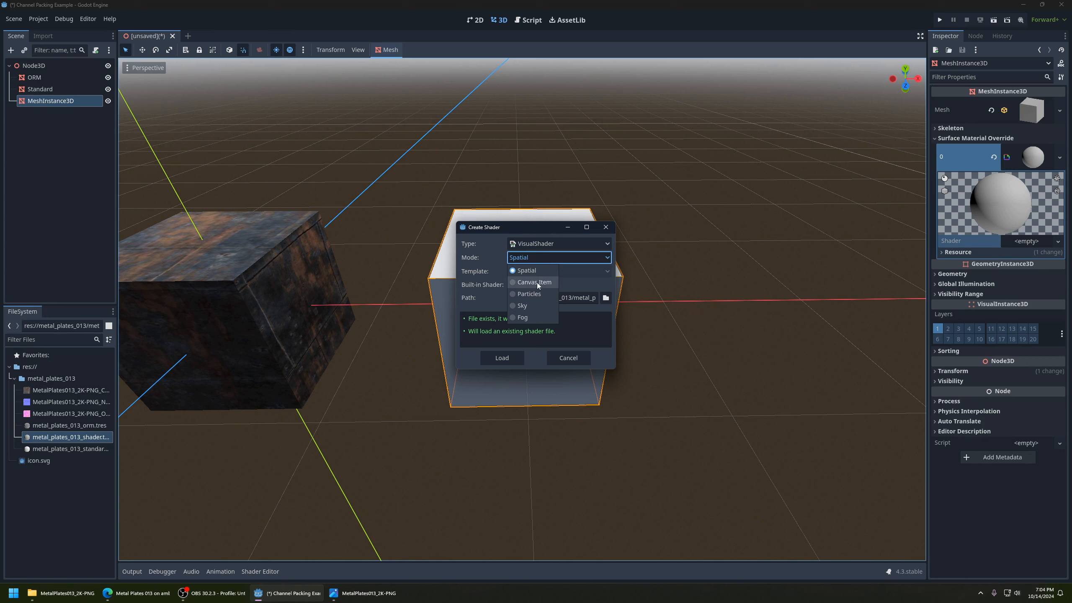
left_click(573, 255)
Add _graph to the shader's file name, making it metal_plates_013_shader_graph, and create the shader.
left_click(588, 298)
type("_graph")
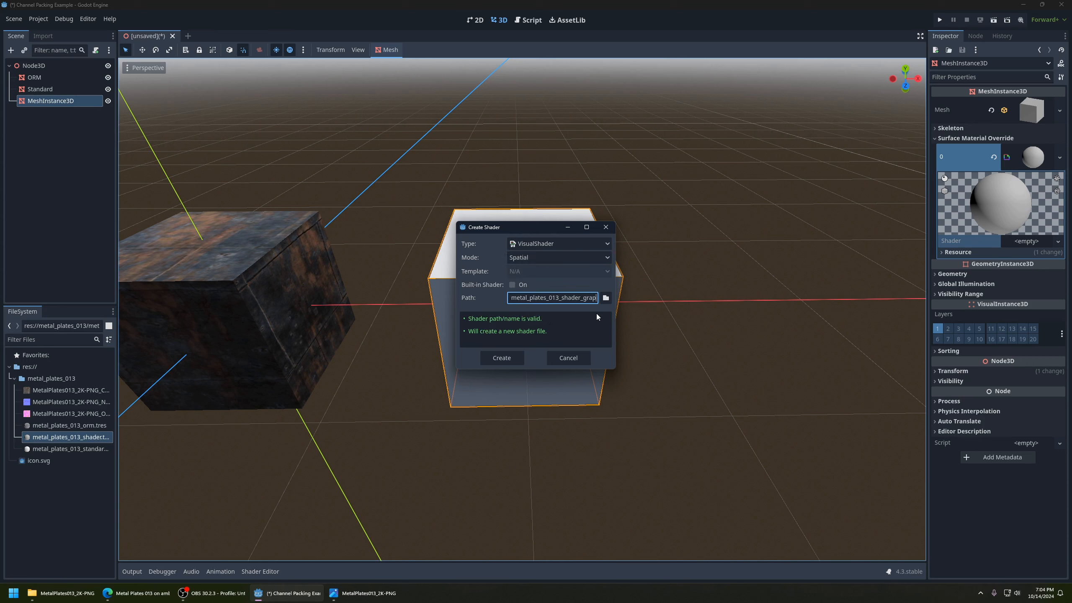
left_click(503, 358)
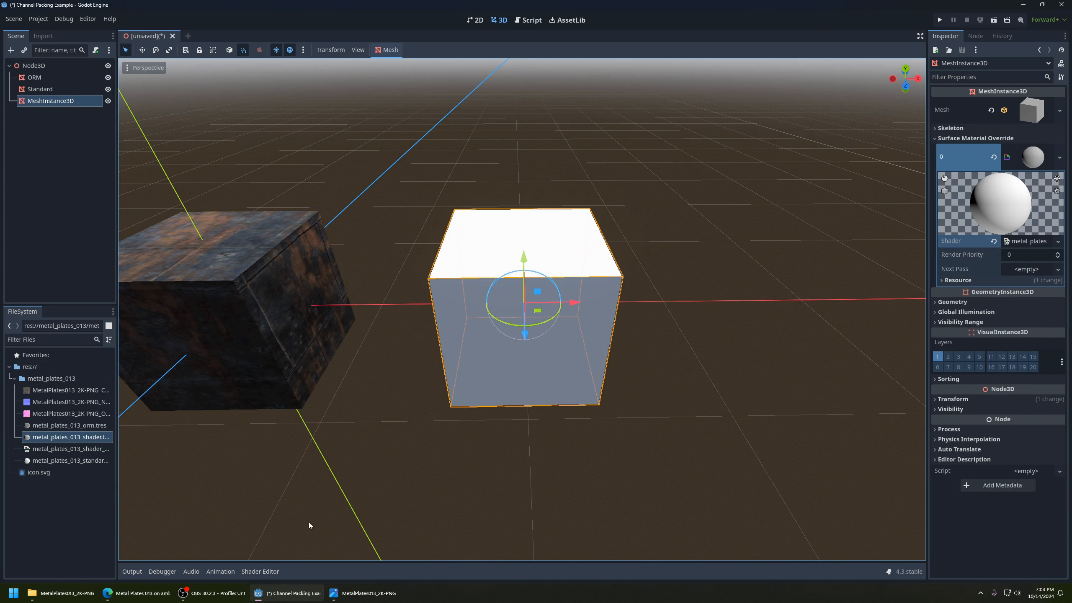
Open the new visual shader for editing, enlarge its graph area and bring the Output node's inputs into view.
left_click(266, 572)
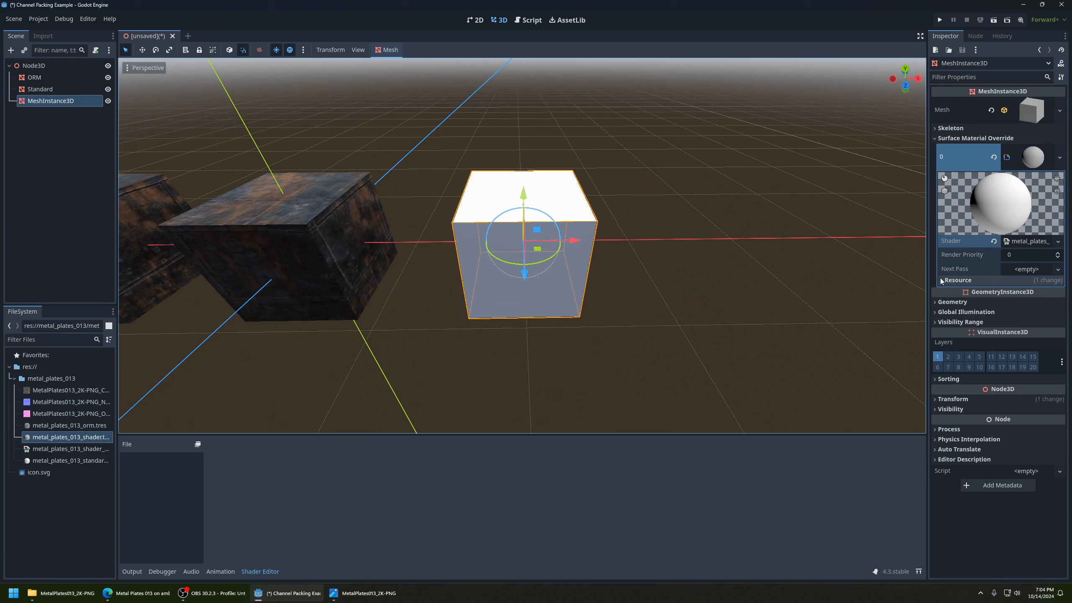
left_click(1030, 242)
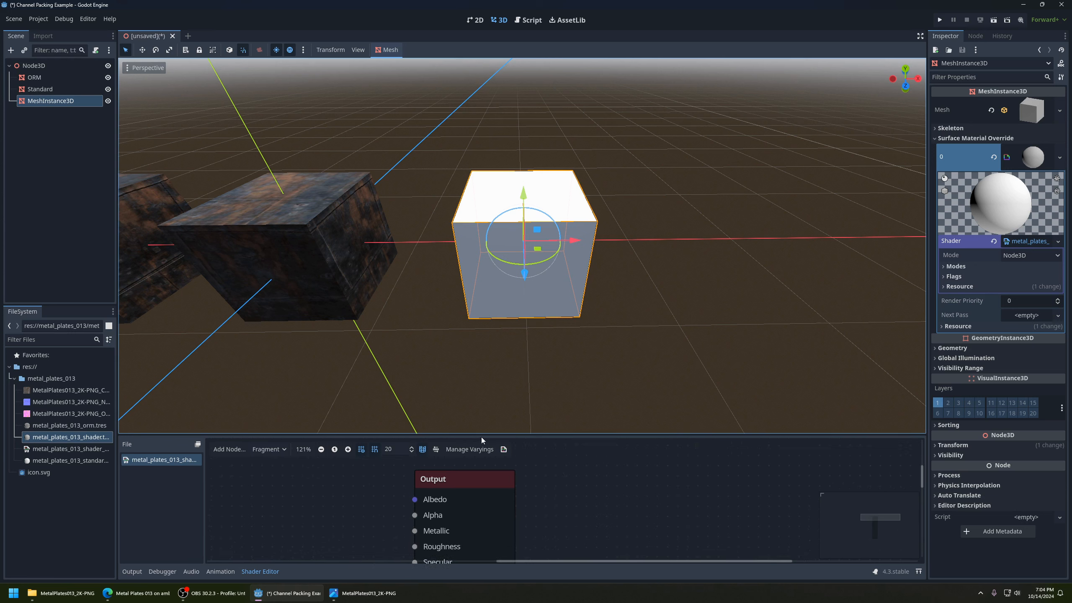
left_click_drag(506, 437, 485, 352)
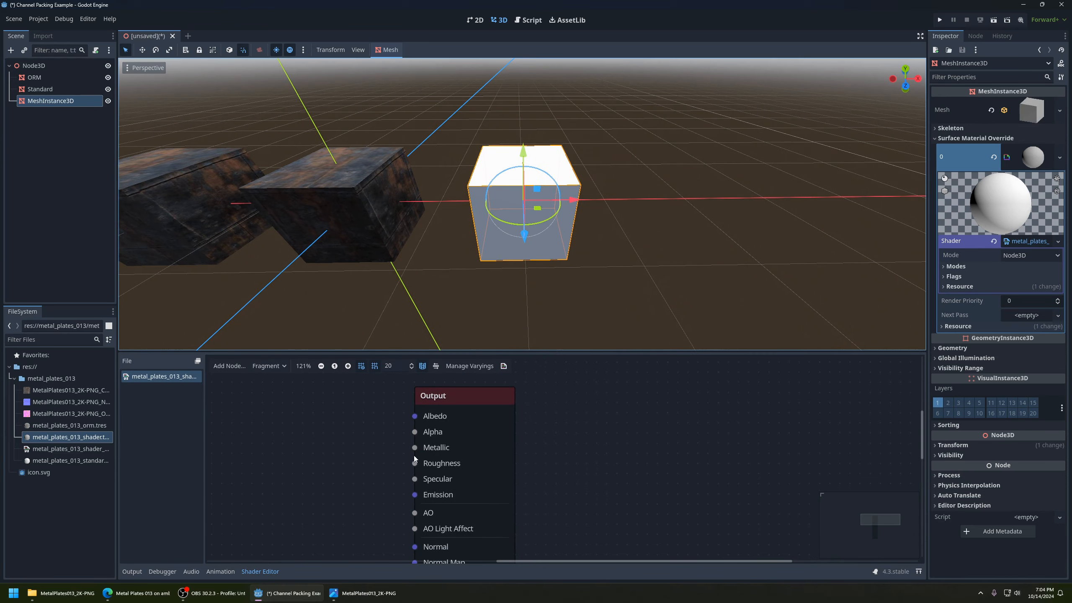
middle_click_drag(414, 456, 548, 433)
scroll(580, 454, "down", 5)
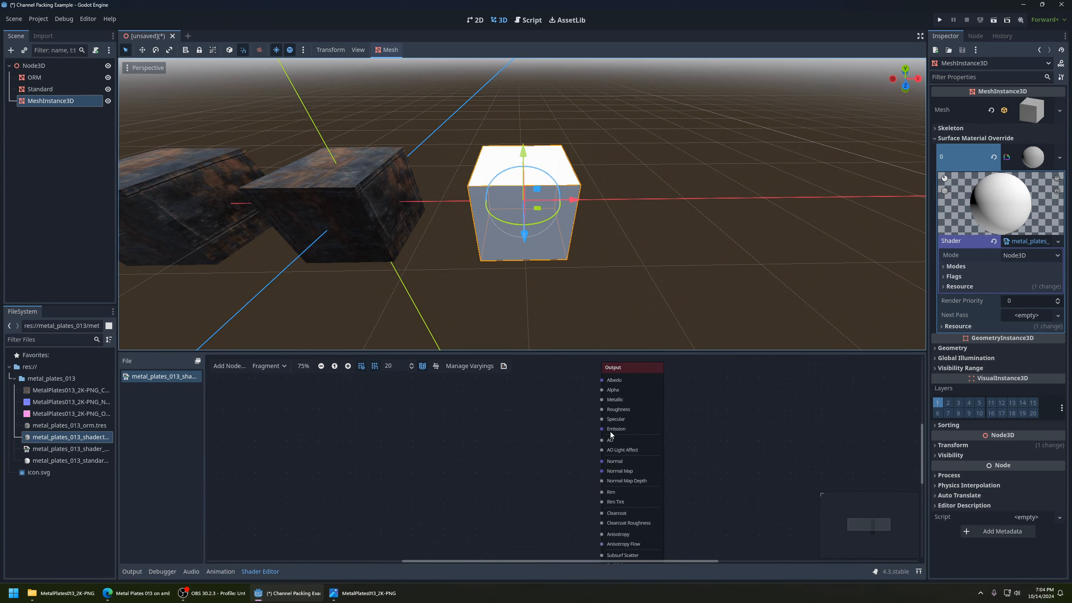
Add the MetalPlates013 color texture to the shader graph as a Texture2D node and set its texture type to Color.
scroll(611, 473, "down", 1)
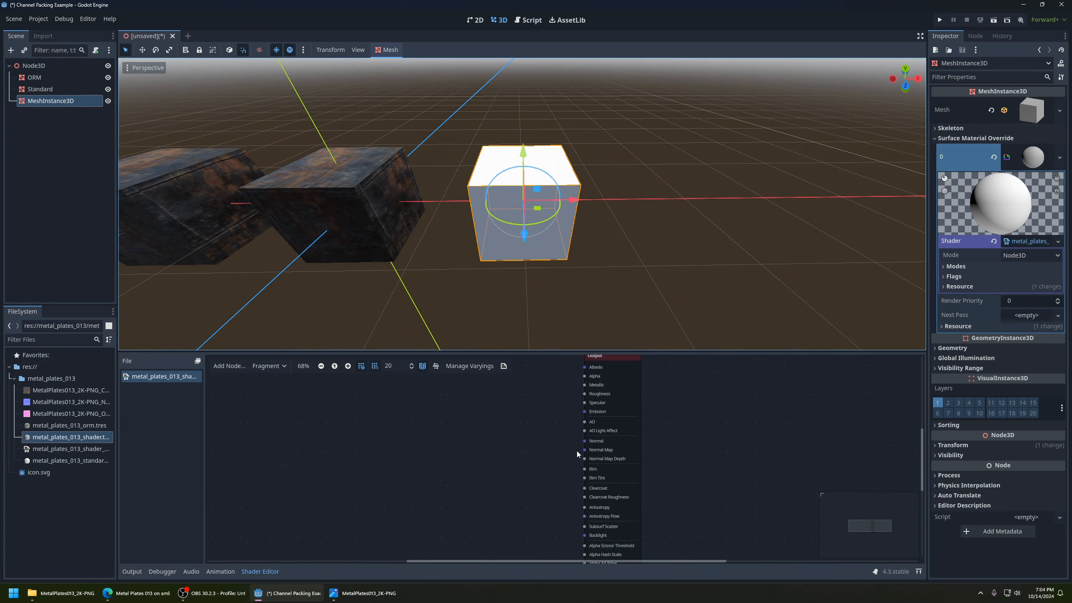
scroll(586, 462, "up", 1)
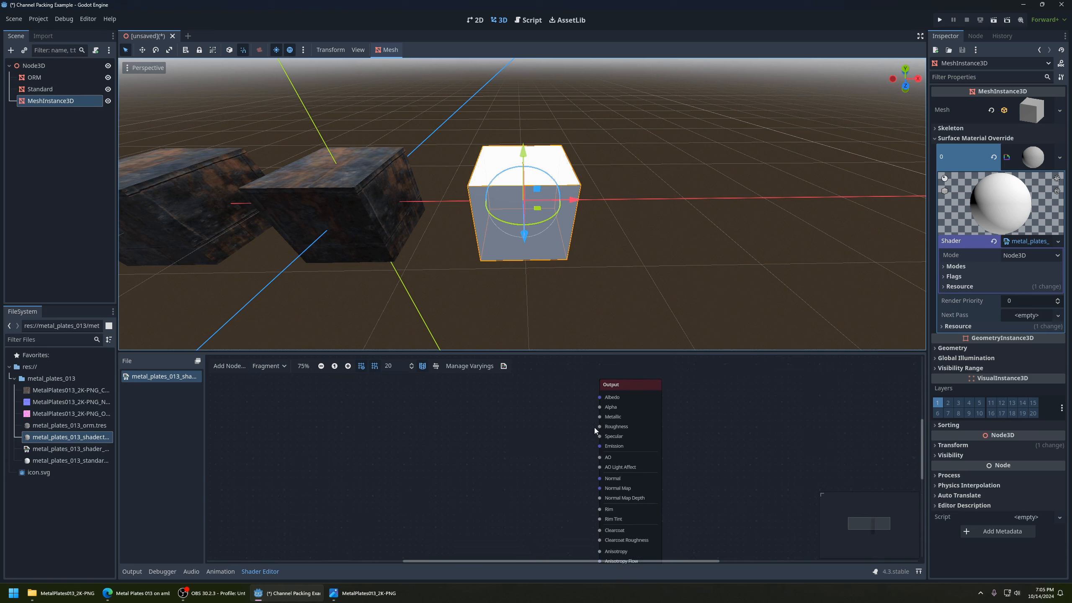
left_click(59, 392)
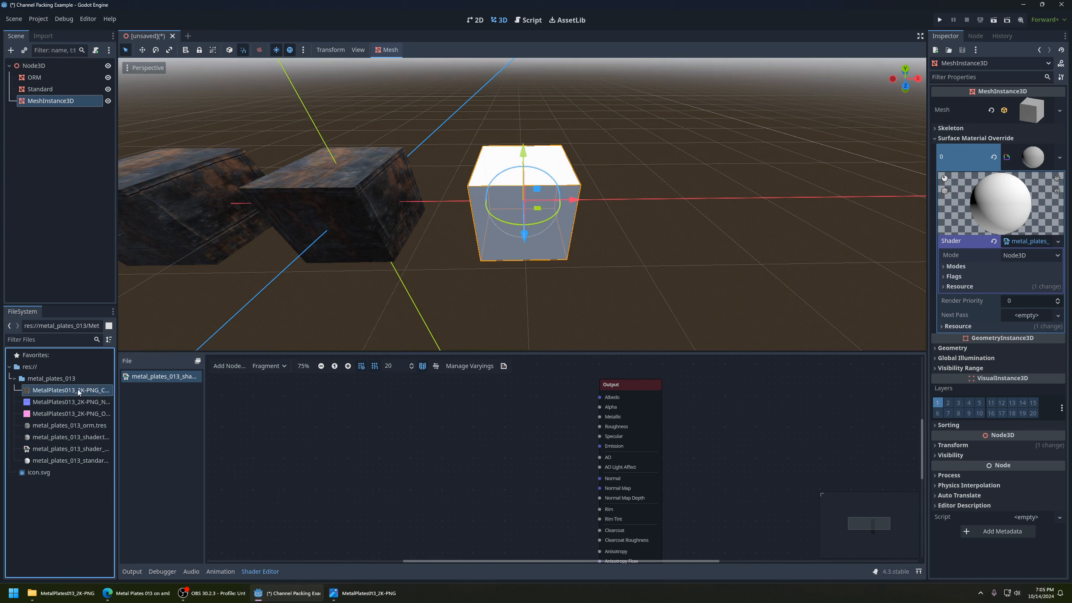
left_click_drag(78, 393, 439, 408)
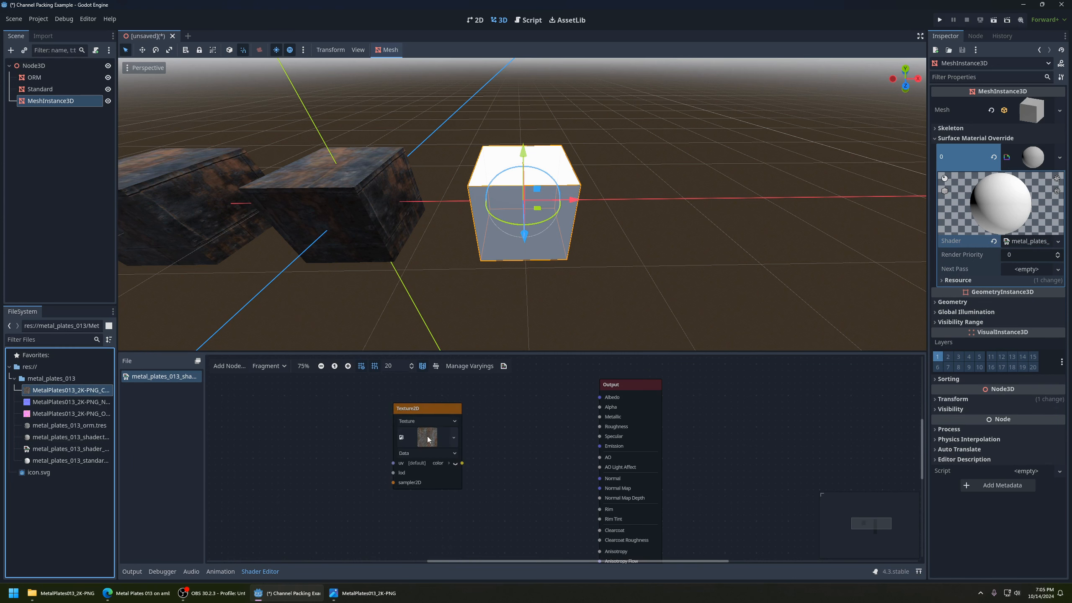
scroll(443, 444, "up", 2)
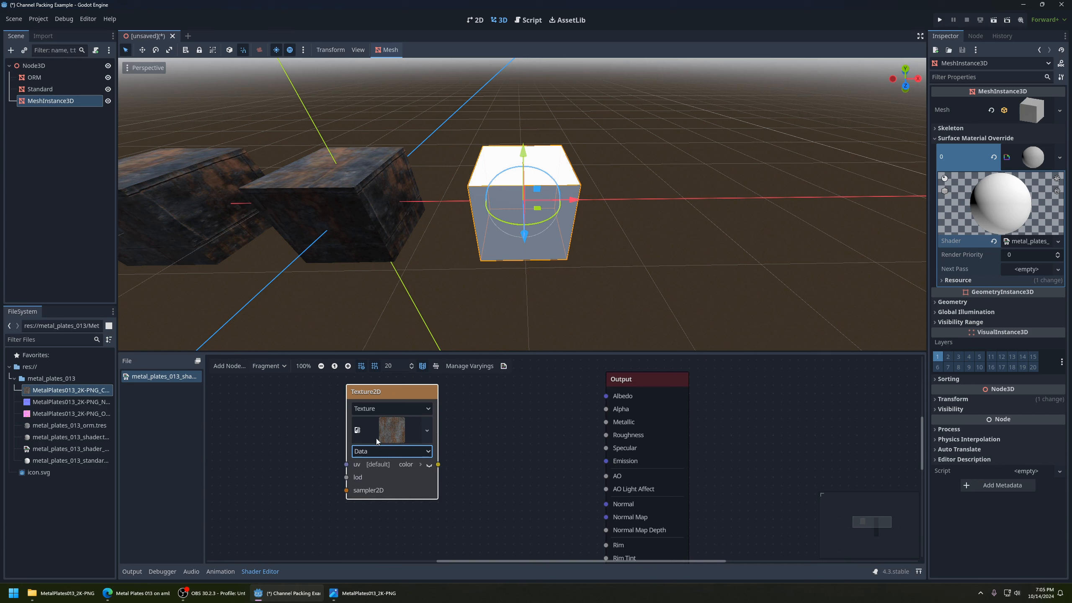
left_click(406, 451)
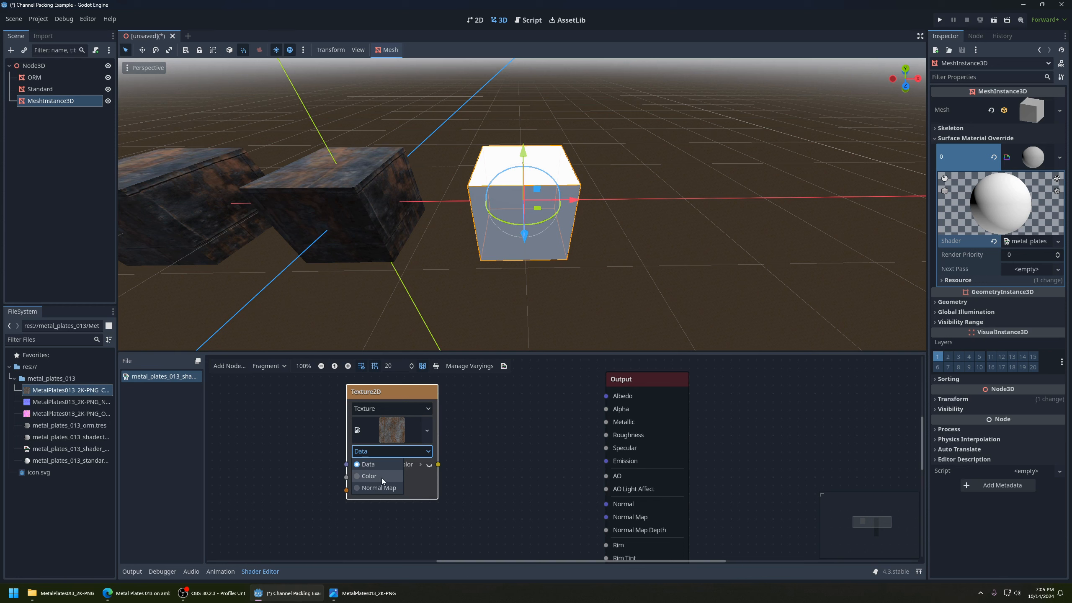
left_click(382, 478)
Connect the Texture2D node's color output to the Output node's Albedo input and view the textured box up close.
middle_click_drag(440, 472, 406, 473)
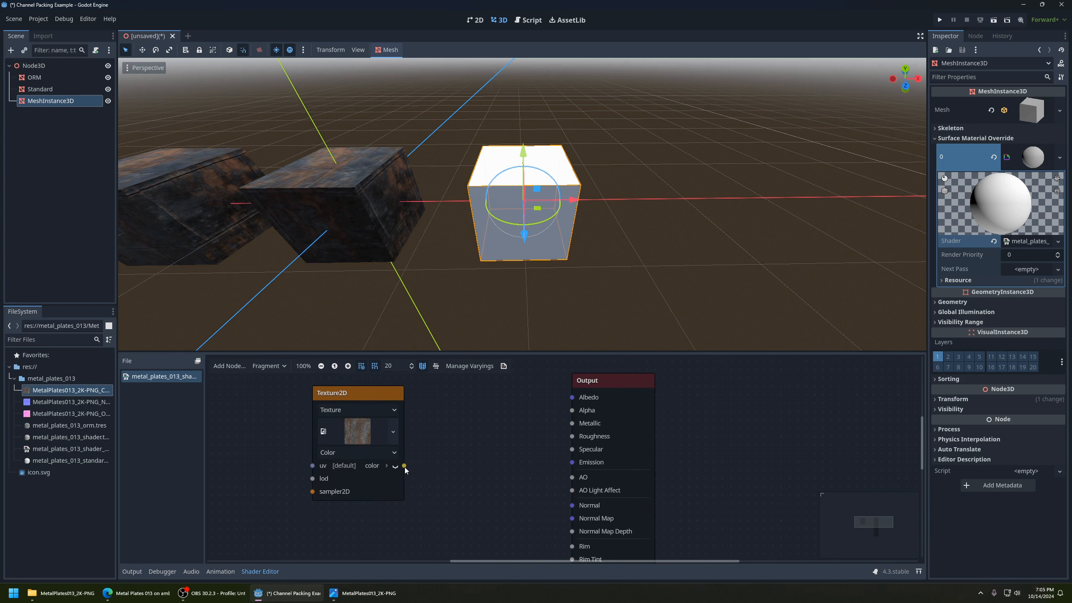
left_click_drag(442, 458, 570, 397)
scroll(555, 324, "up", 10)
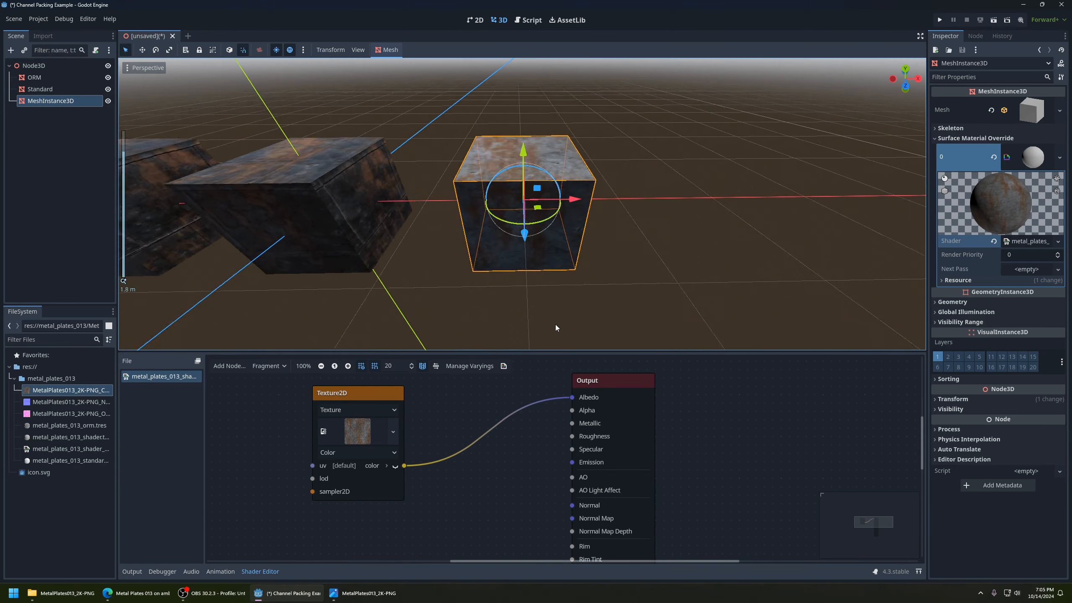
mouse_move(556, 270)
middle_mouse_down()
mouse_move(560, 313)
mouse_move(570, 264)
middle_mouse_up()
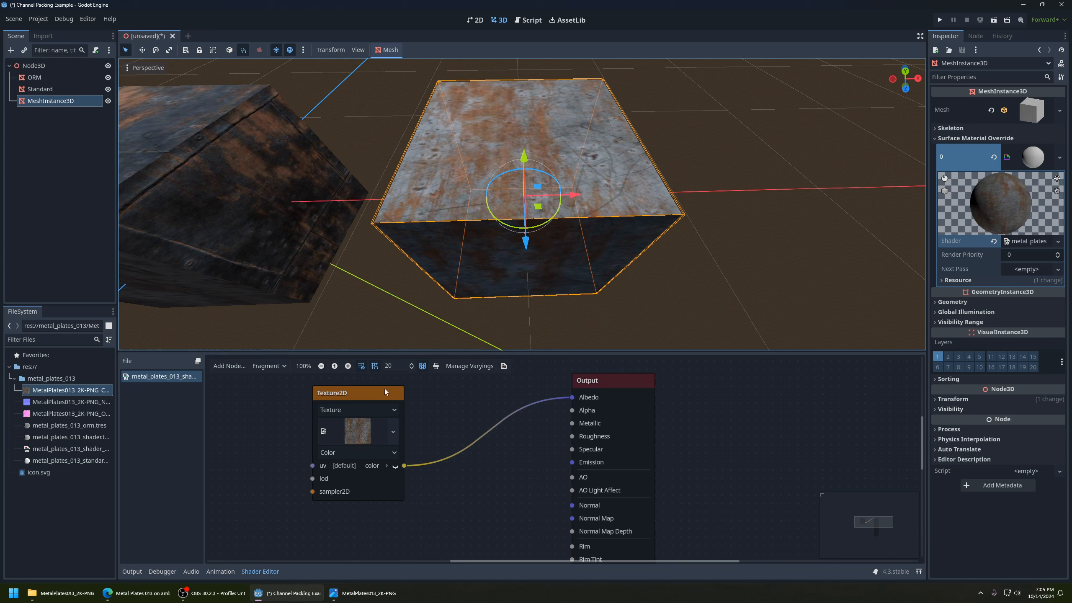
scroll(439, 466, "up", 3)
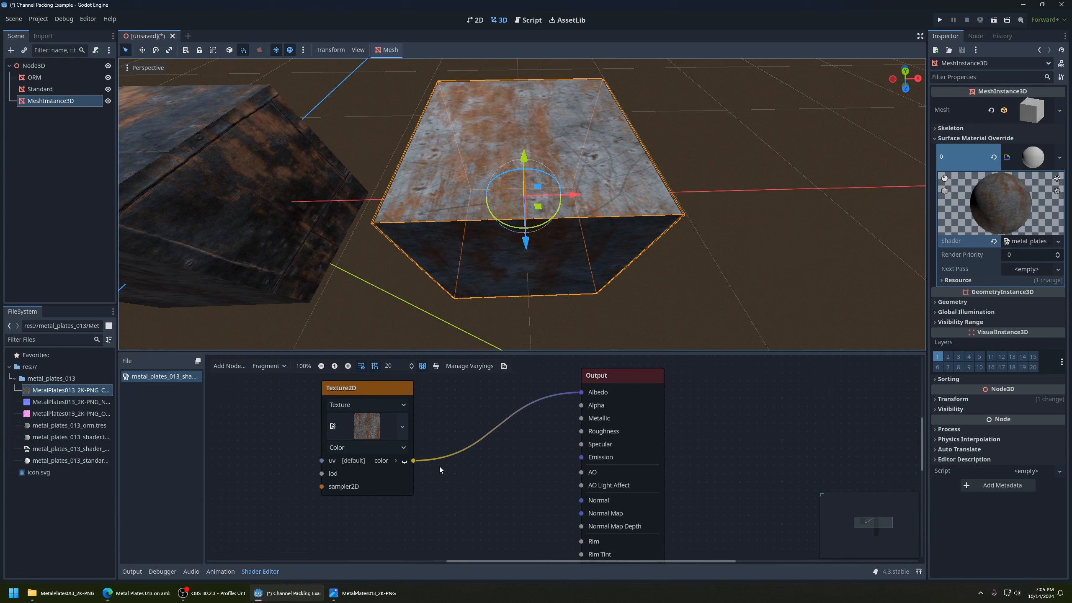
middle_click_drag(422, 459, 391, 493)
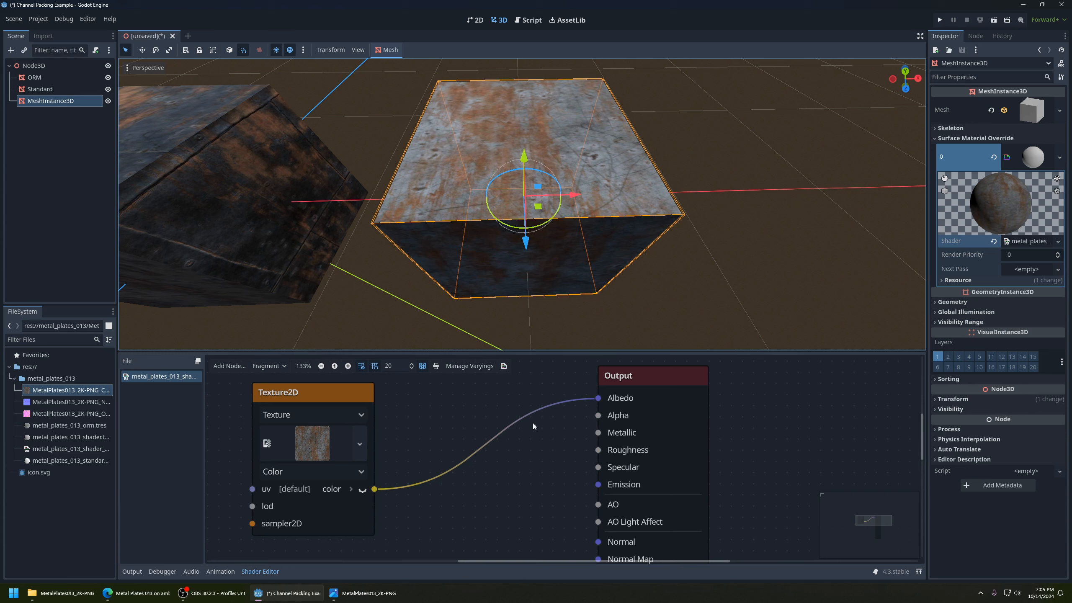
Examine the Texture2D node's separate red, green, blue and alpha outputs without connecting any, and collapse them again.
left_click(352, 489)
scroll(382, 486, "down", 1)
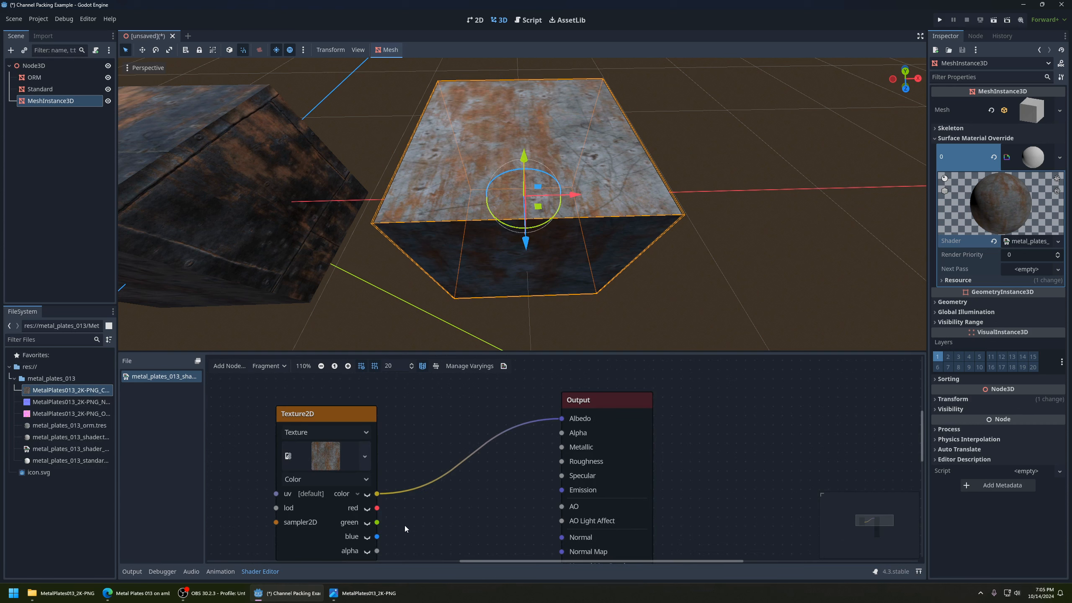
left_click(358, 460)
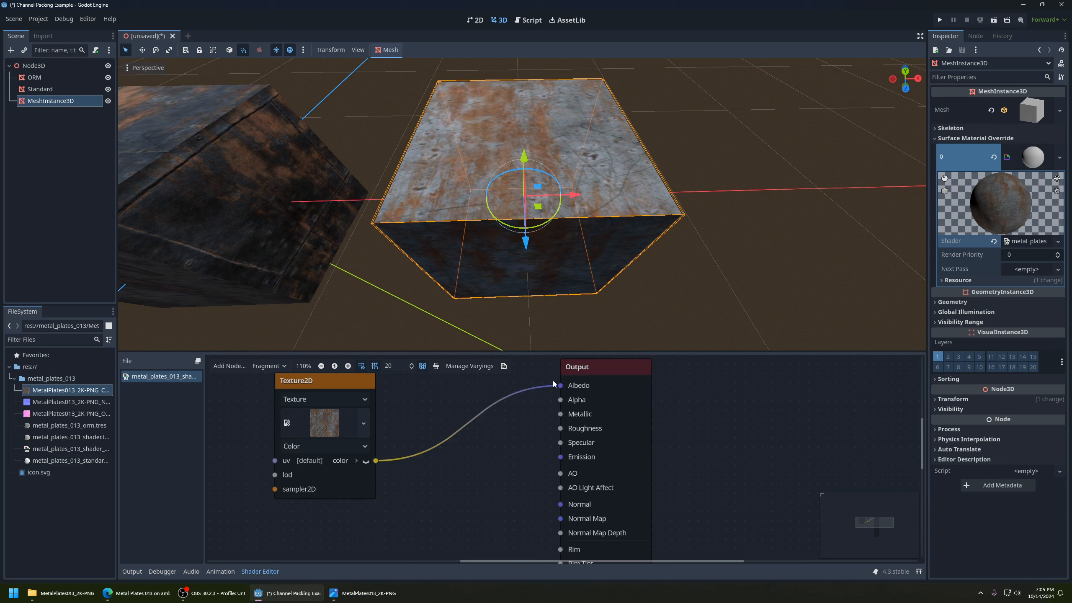
left_click(357, 461)
left_click(328, 392)
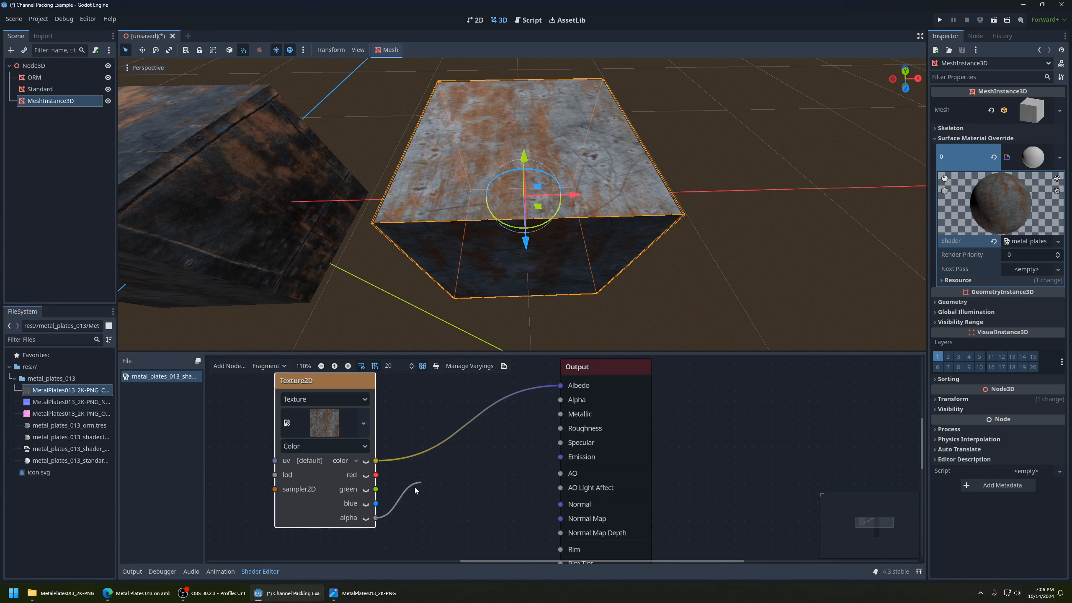
left_click_drag(414, 488, 533, 438)
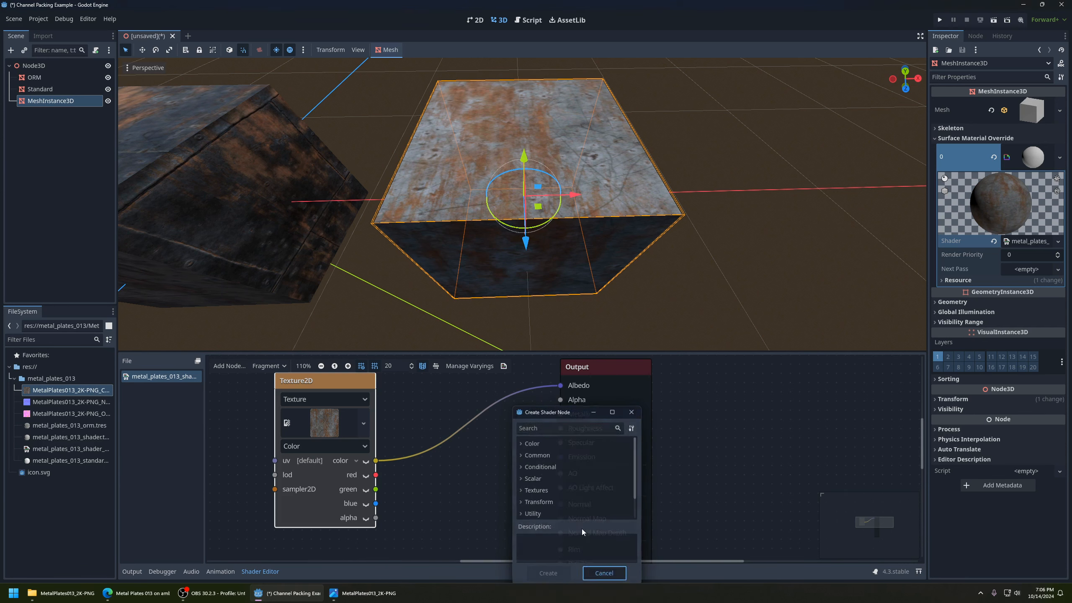
key("Escape")
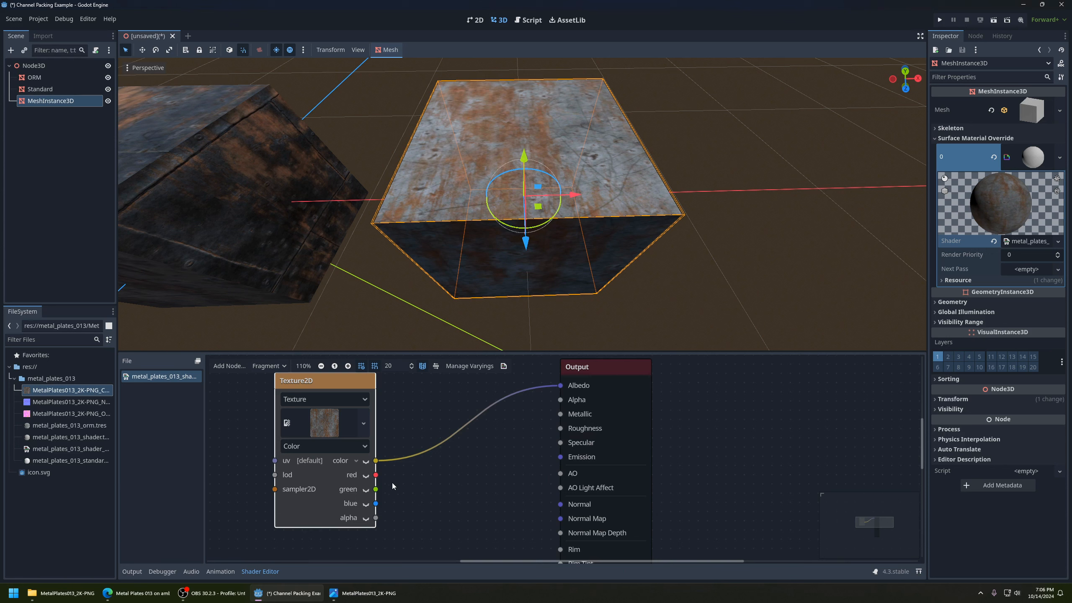
left_click(356, 461)
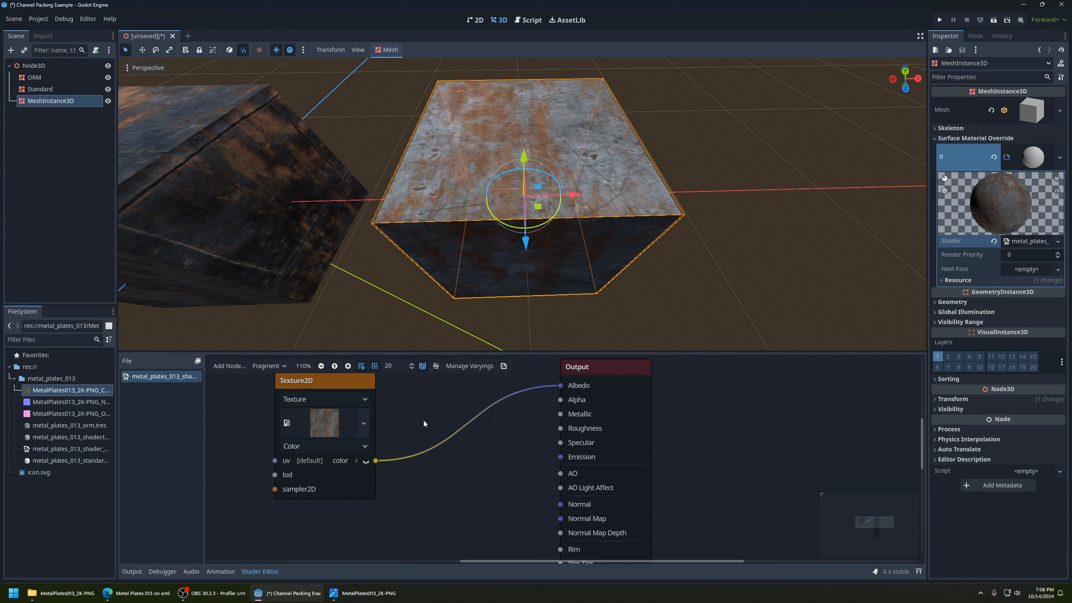
Make room in the graph, add a Vector3Compose node, and place it between the Texture2D node and the Output node.
middle_click_drag(377, 419, 362, 469)
left_click_drag(338, 436, 303, 428)
left_click(230, 366)
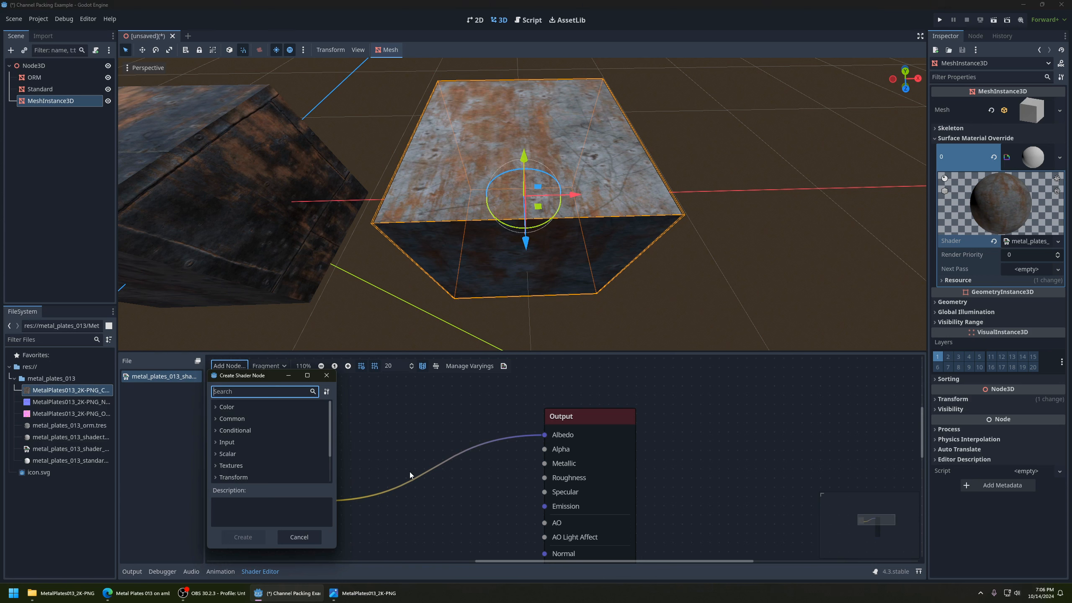
type("vector3")
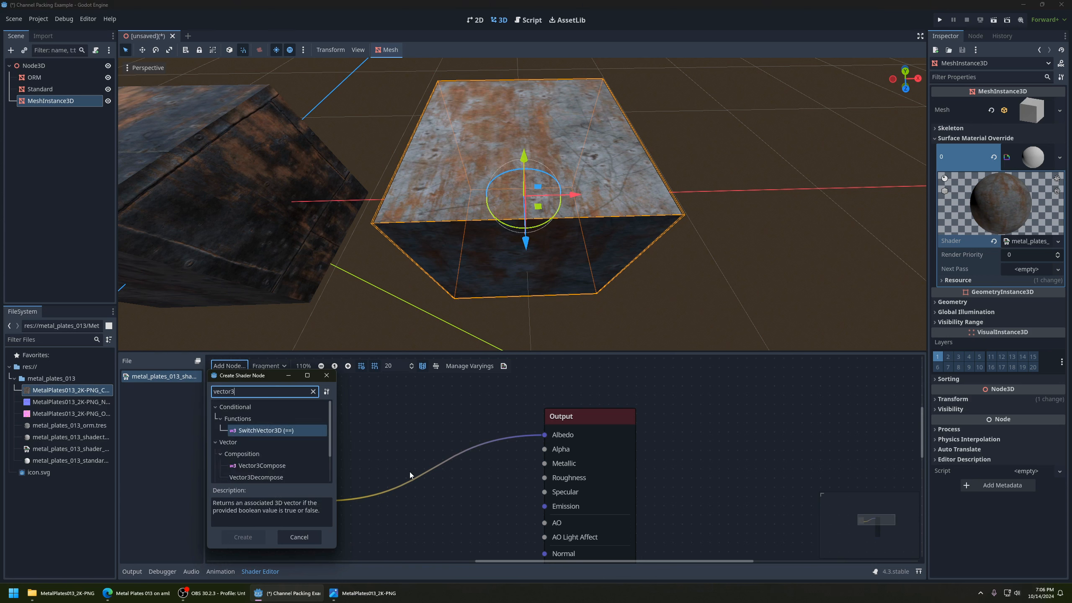
left_click(260, 465)
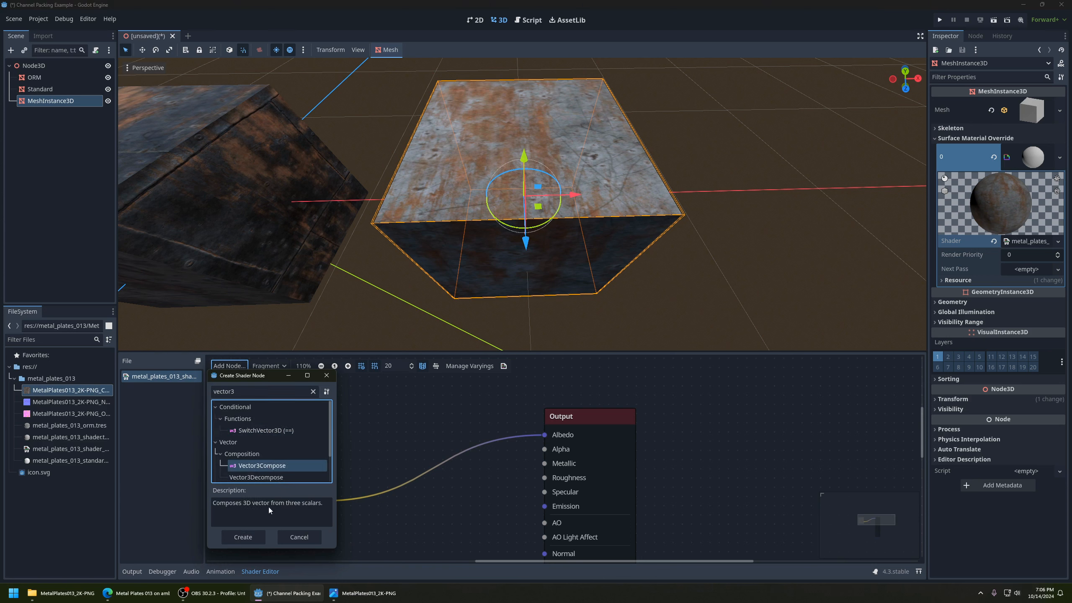
left_click(243, 537)
left_click_drag(615, 473, 438, 510)
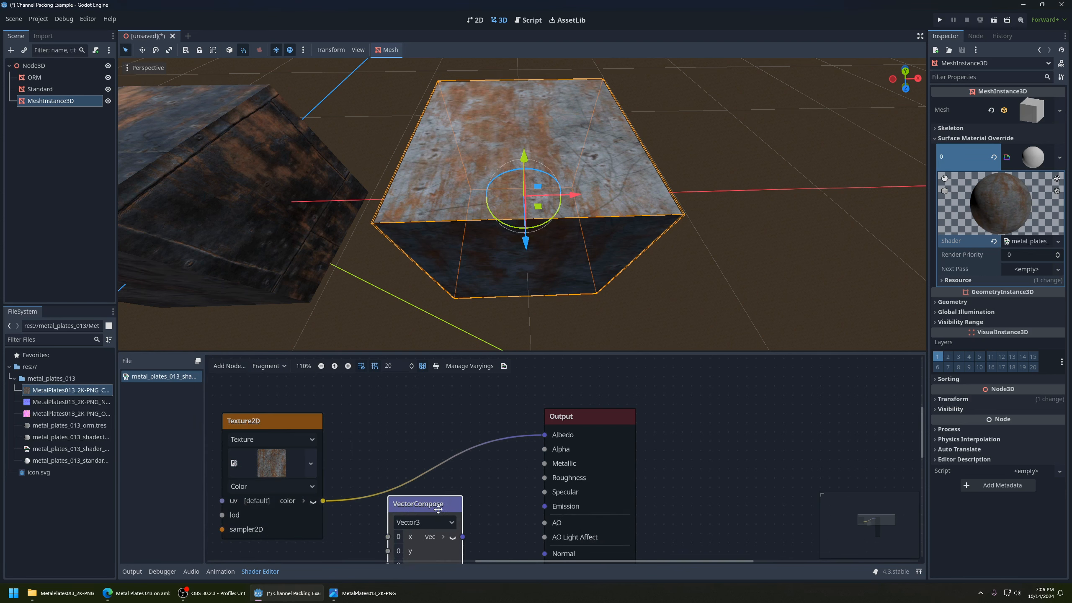
Wire the texture's red, green and blue outputs into VectorCompose's x, y and z, and its vec output into Albedo.
scroll(369, 394, "down", 3)
left_click(297, 428)
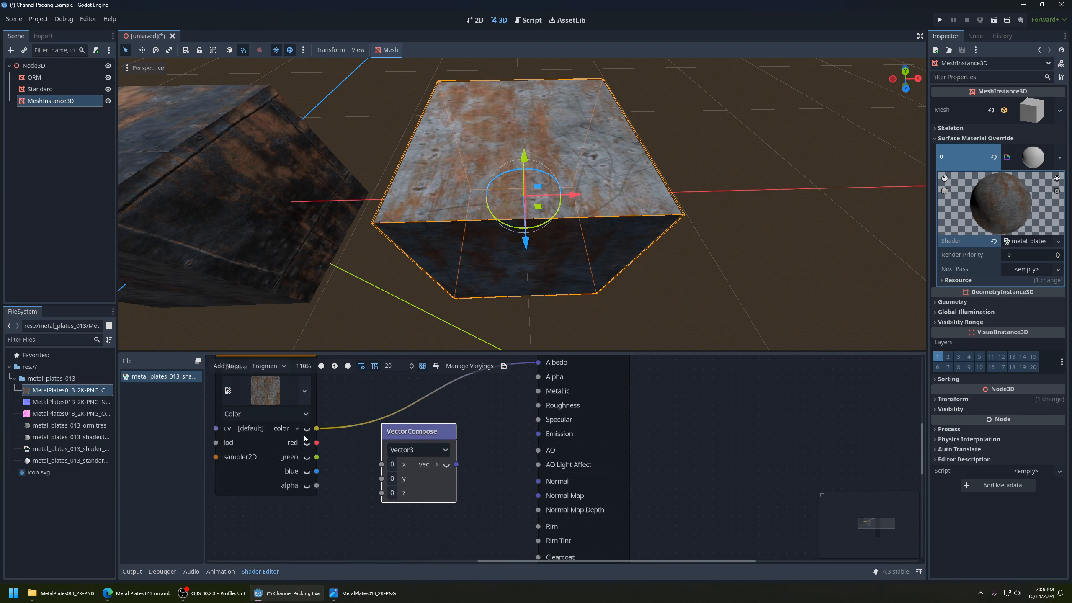
left_click_drag(317, 443, 381, 465)
left_click_drag(316, 457, 381, 478)
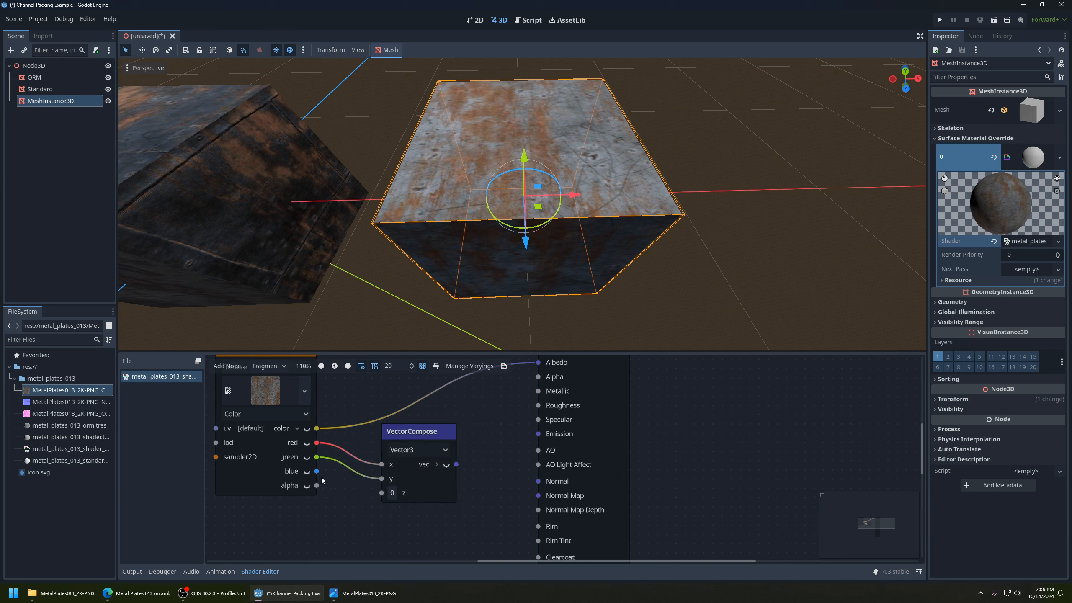
left_click_drag(317, 471, 382, 493)
left_click_drag(418, 434, 382, 379)
scroll(392, 430, "up", 3)
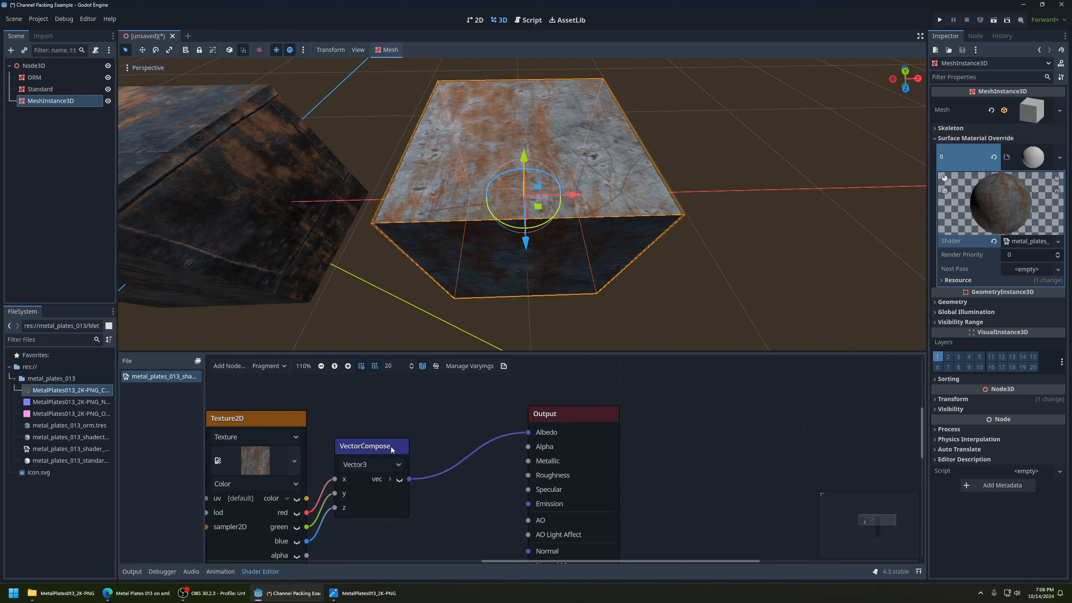
Move the VectorCompose and Texture2D nodes closer to the Output node, leaving a small gap so the channel wires stay readable.
left_click_drag(390, 447, 490, 421)
left_click_drag(273, 424, 392, 421)
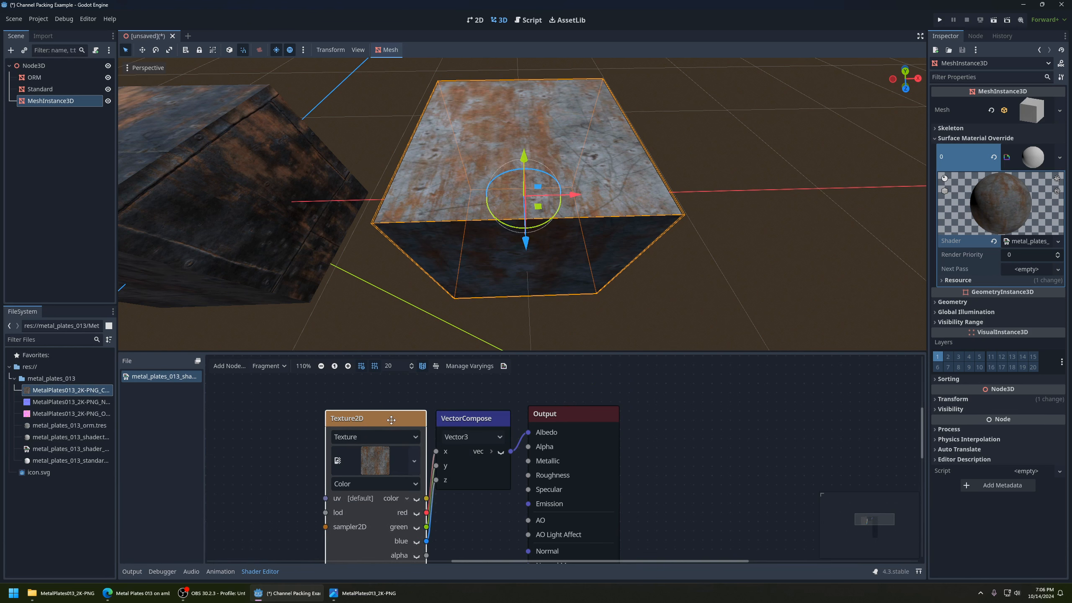
scroll(490, 280, "up", 3)
scroll(490, 280, "down", 3)
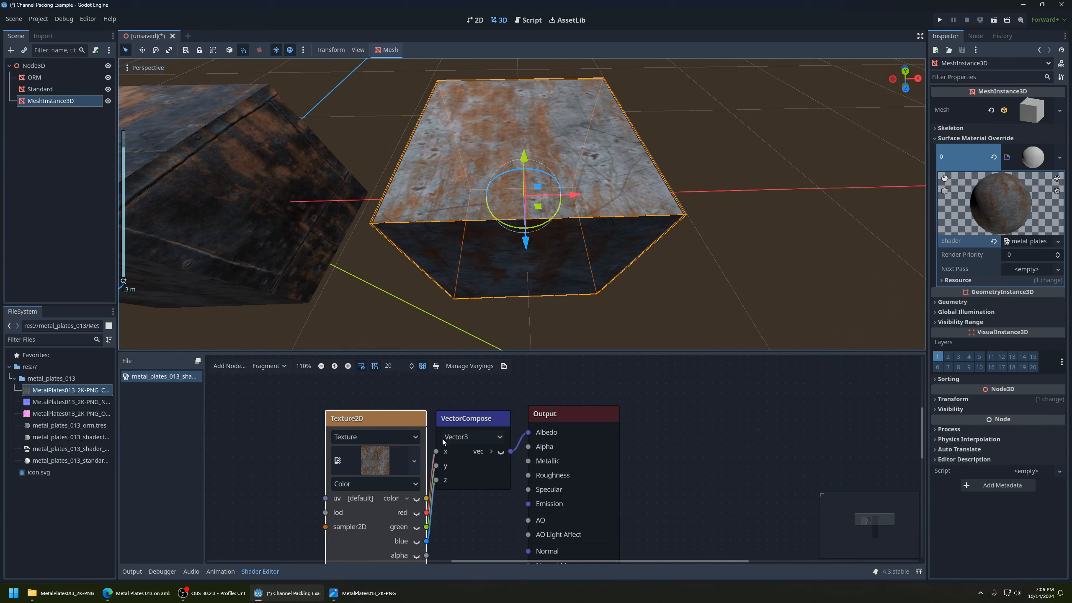
scroll(459, 502, "down", 3)
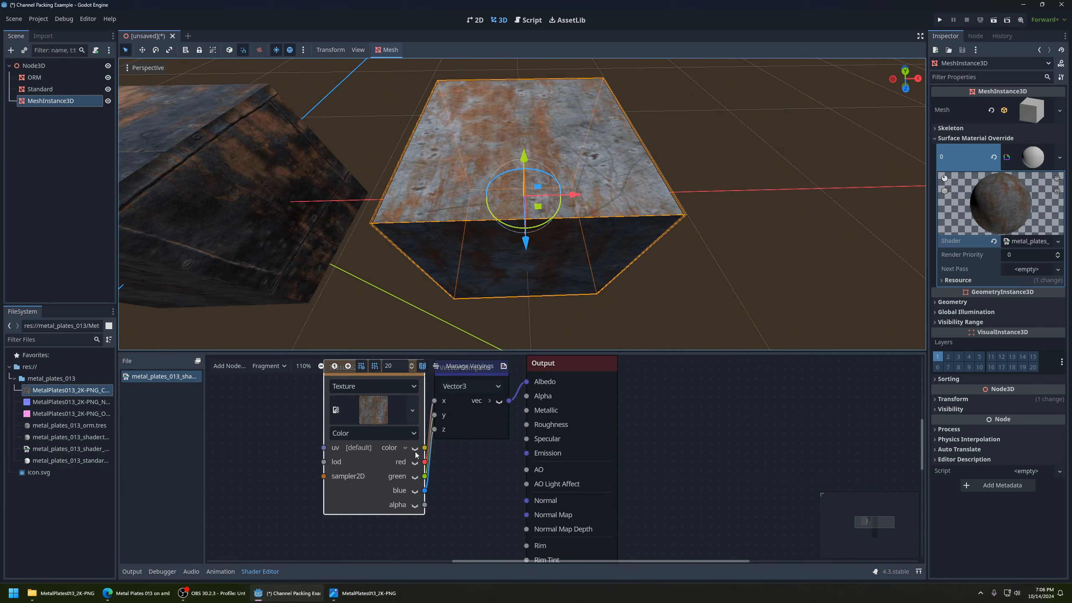
middle_click_drag(444, 436, 437, 480)
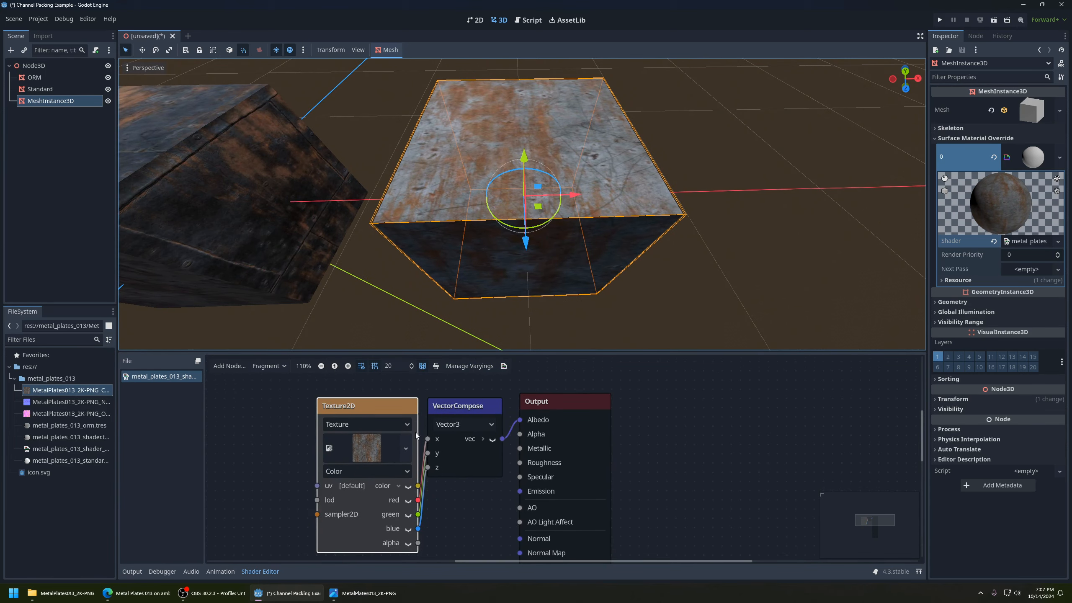
left_click(452, 458)
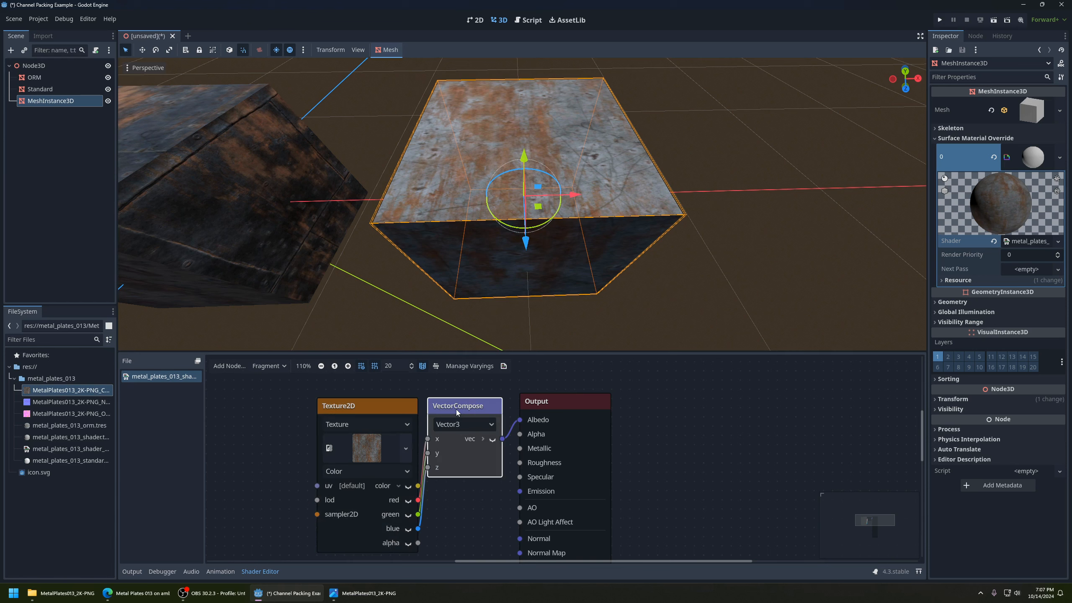
left_click_drag(400, 407, 390, 406)
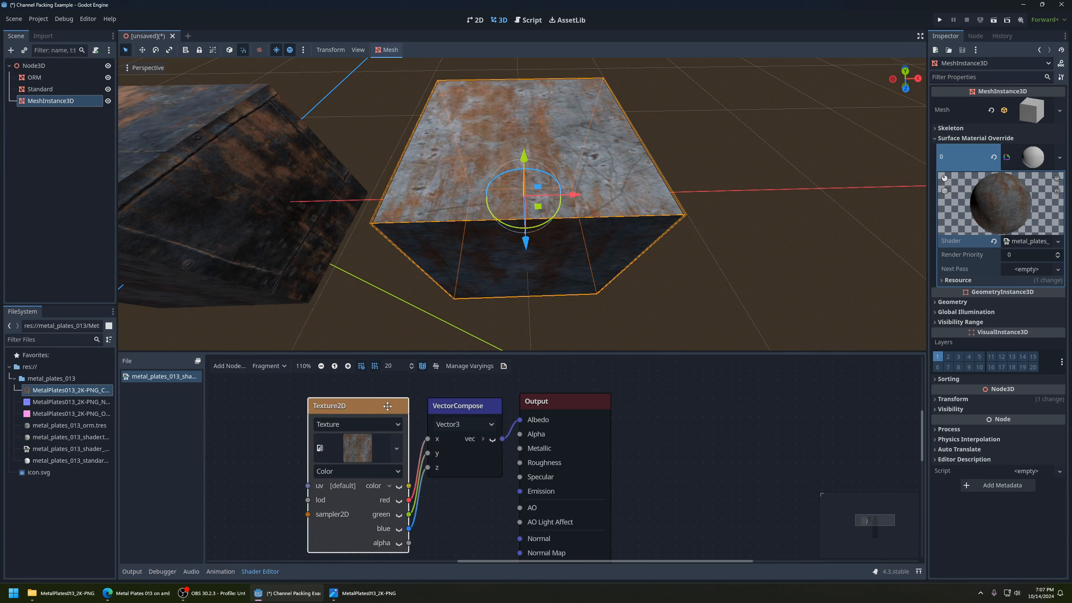
middle_click_drag(397, 405, 499, 458)
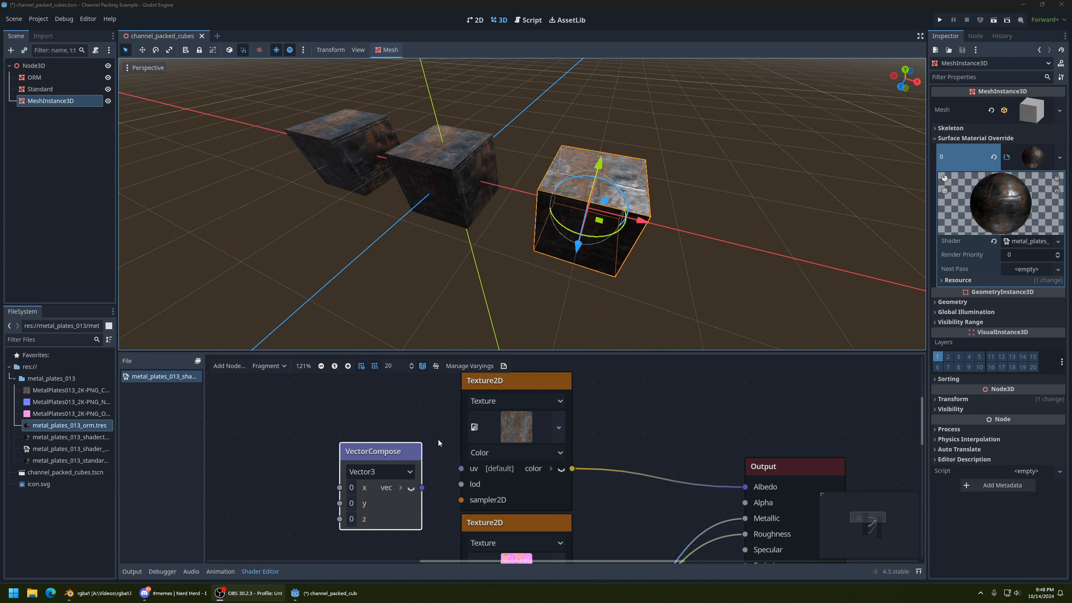
View the three boxes from another angle and move the unconnected VectorCompose node up beside the color Texture2D node.
middle_click_drag(461, 421, 504, 424)
scroll(511, 411, "down", 1)
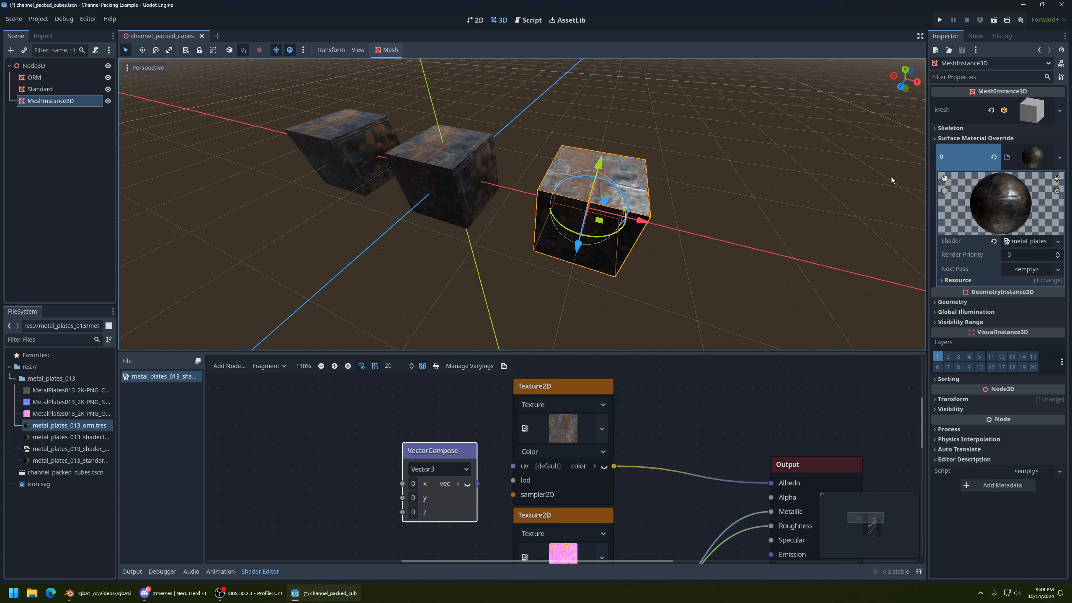
middle_click_drag(899, 157, 814, 180)
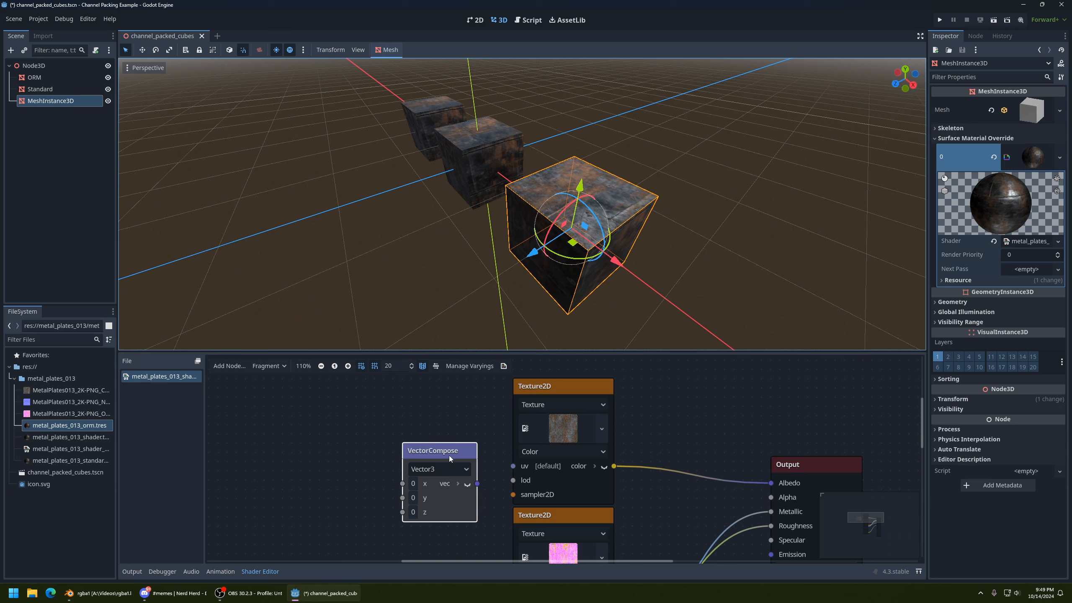
left_click_drag(449, 456, 476, 392)
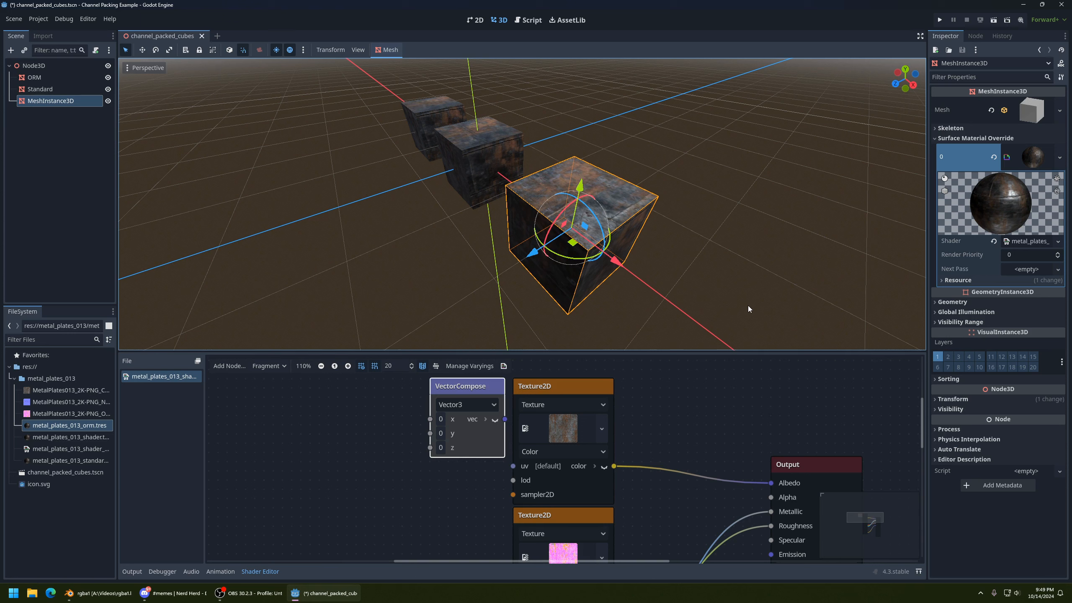
middle_click_drag(473, 458, 446, 502)
scroll(431, 473, "up", 4)
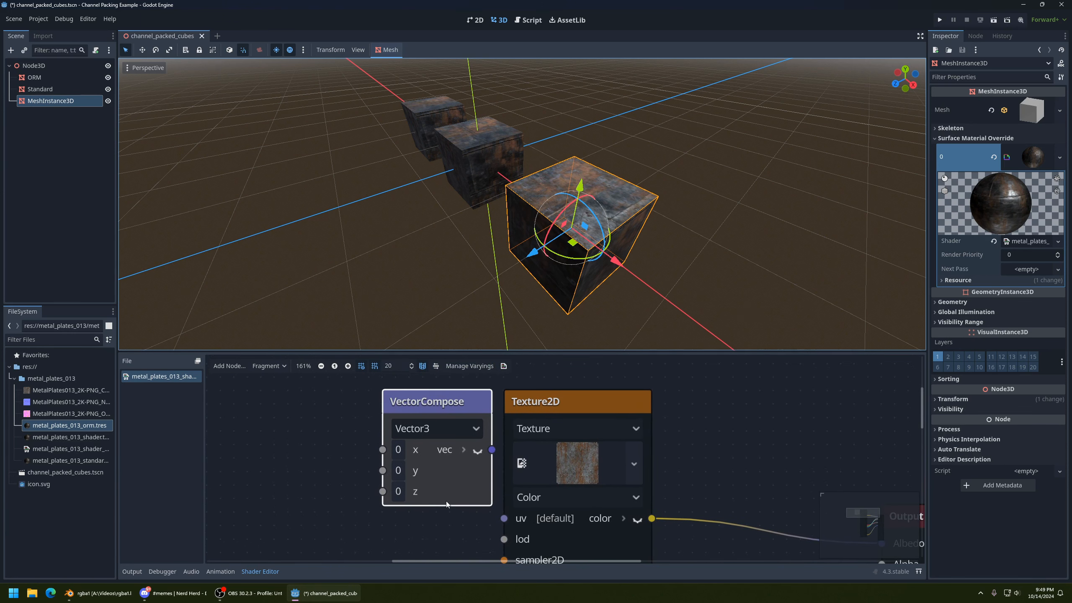
Spread the graph out by moving VectorCompose further left, the ORM Texture2D node down, and the color Texture2D node up.
left_click_drag(434, 402, 380, 402)
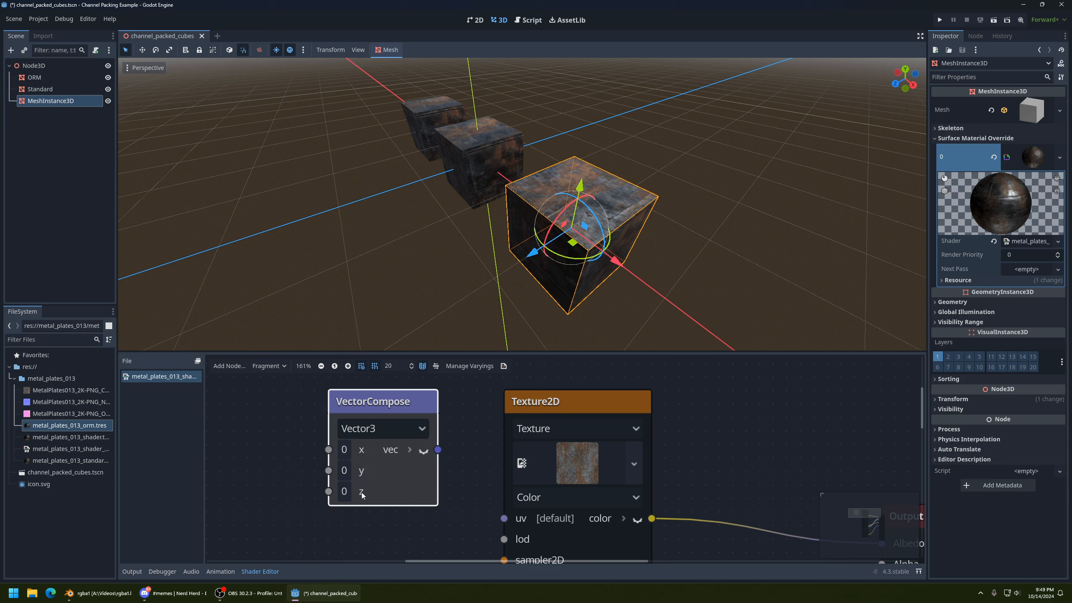
scroll(481, 506, "down", 2)
middle_click_drag(519, 485, 491, 452)
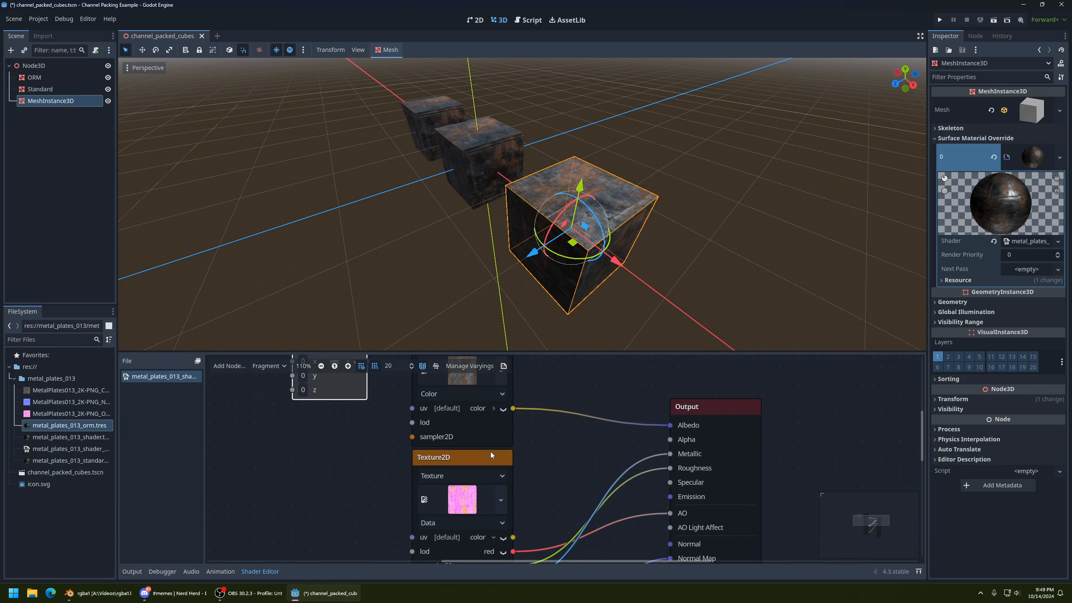
left_click_drag(477, 459, 472, 487)
middle_click_drag(496, 465, 495, 487)
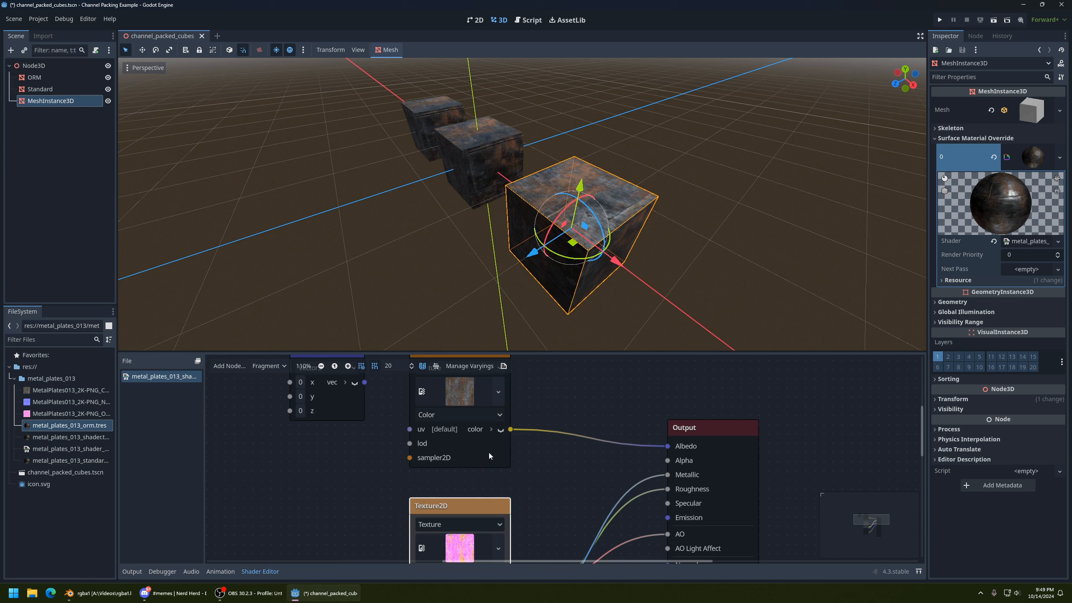
middle_click_drag(490, 447, 491, 483)
left_click_drag(476, 391, 477, 373)
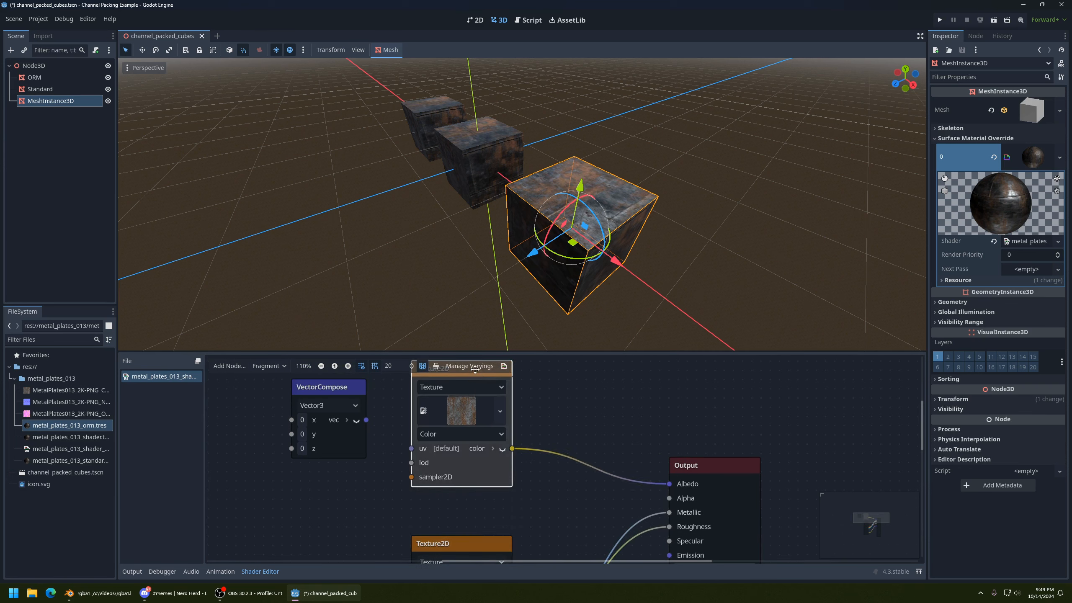
Expand the color Texture2D node's color output to examine its separate channel outputs, and collapse it again.
left_click(493, 447)
scroll(514, 474, "down", 1)
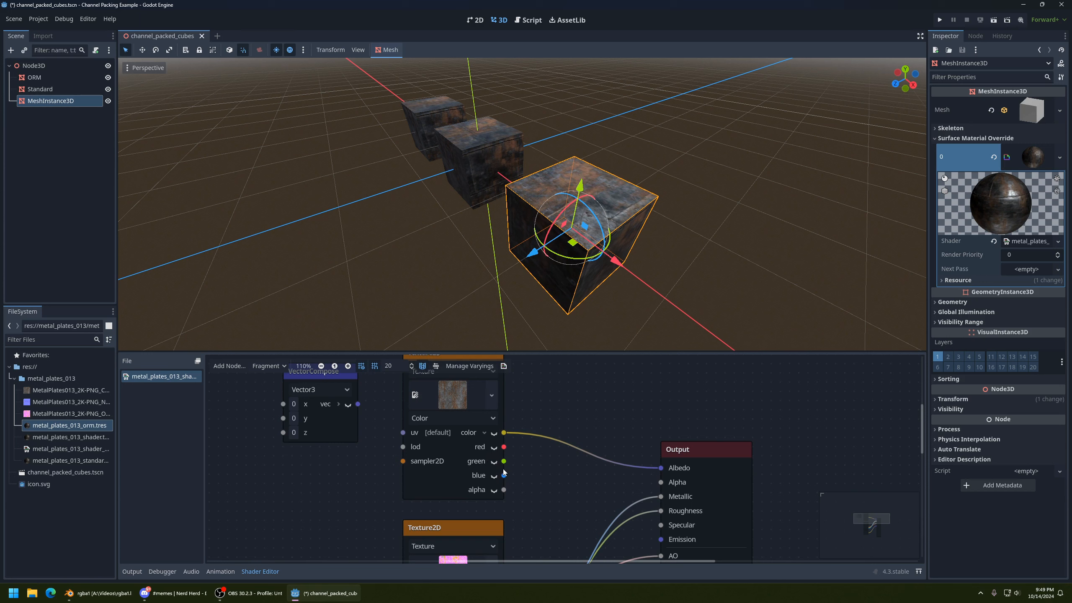
scroll(482, 418, "up", 1)
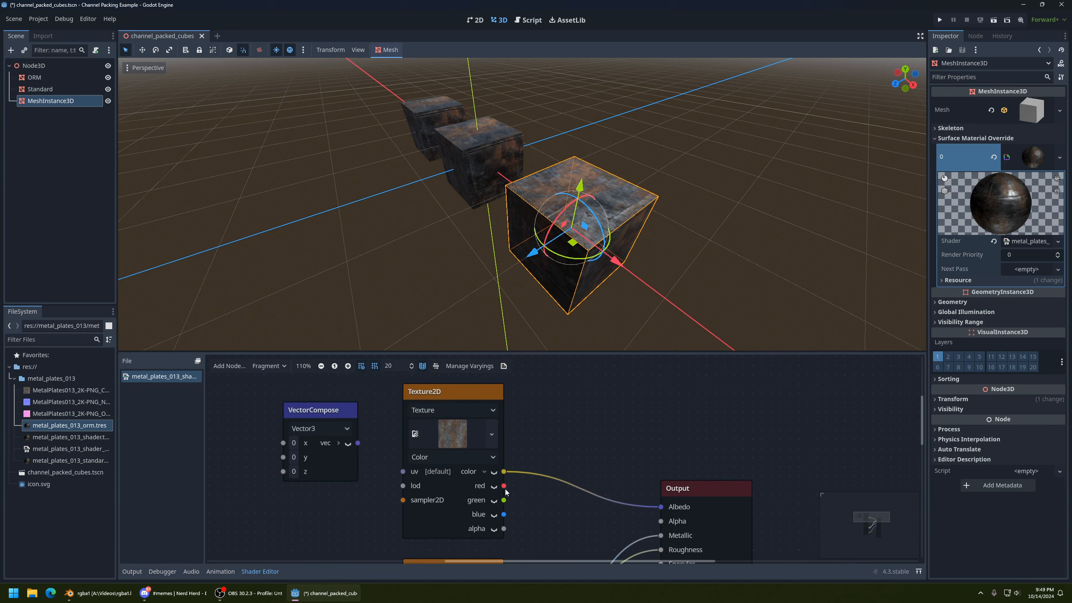
left_click(484, 471)
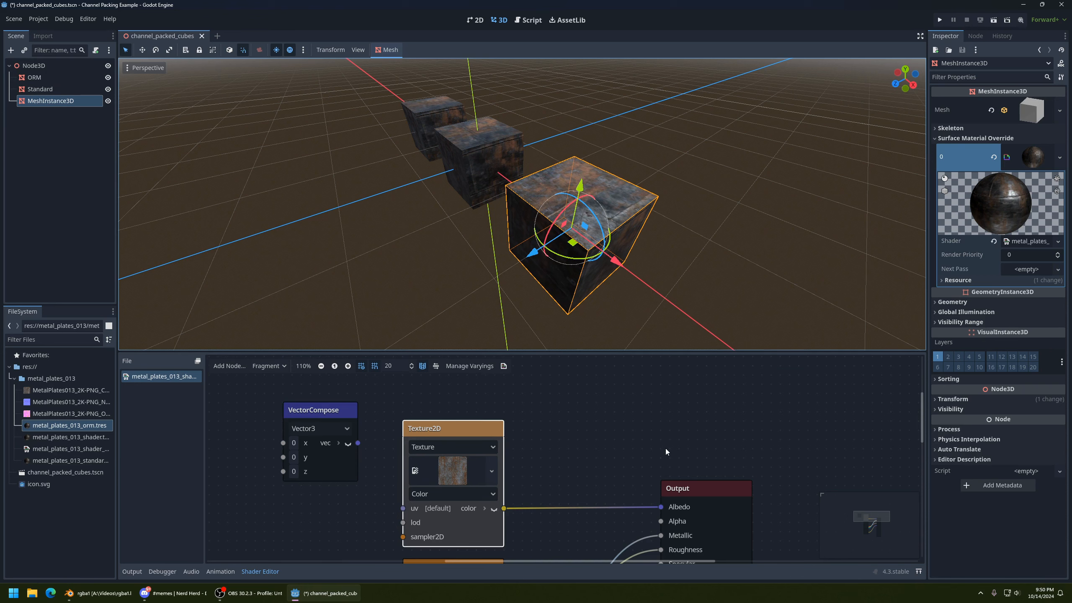
Add the metal plates normal texture below the color Texture2D node and set its texture type to Normal Map.
scroll(665, 448, "down", 5)
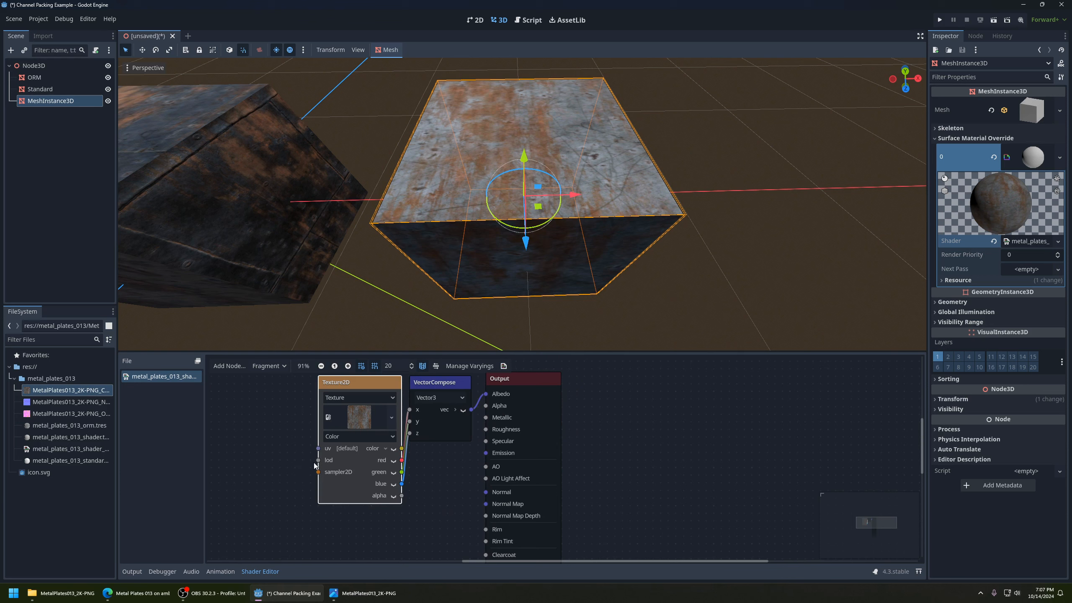
middle_click_drag(433, 457, 440, 421)
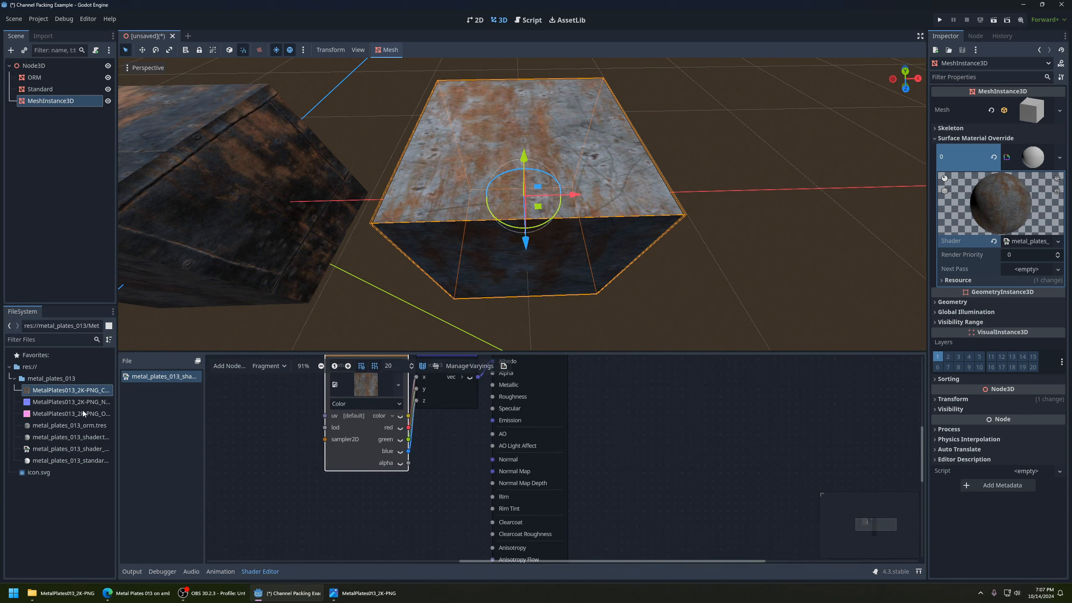
left_click_drag(76, 403, 316, 508)
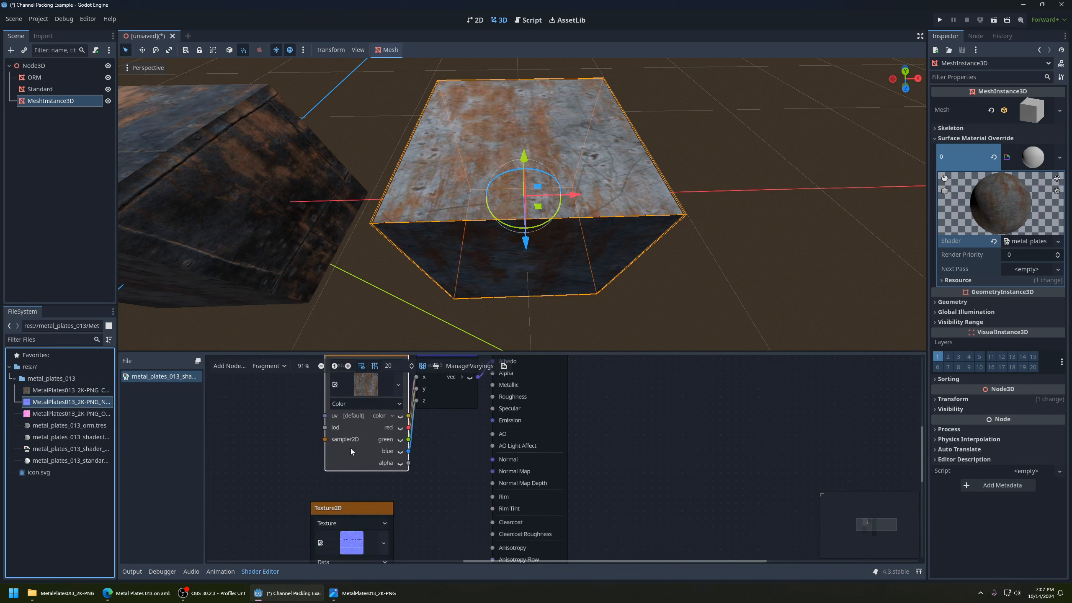
scroll(333, 427, "down", 3)
scroll(344, 516, "up", 2, "ctrl")
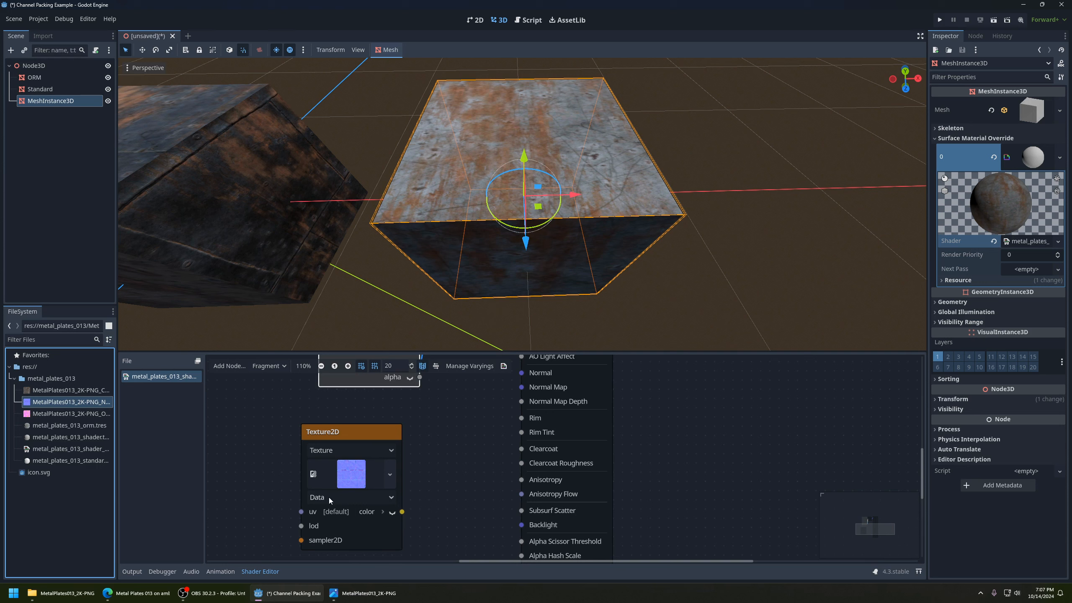
left_click(388, 498)
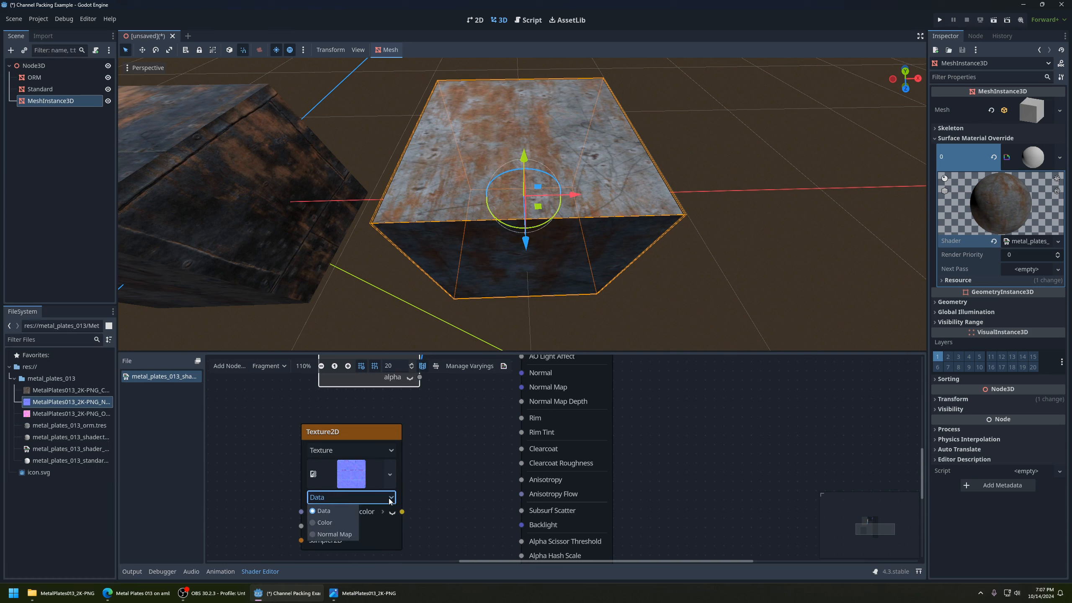
left_click(334, 535)
Wire the normal texture's color output into the Output node's Normal Map and inspect the box's surface relief from another angle.
scroll(377, 539, "down", 2, "ctrl")
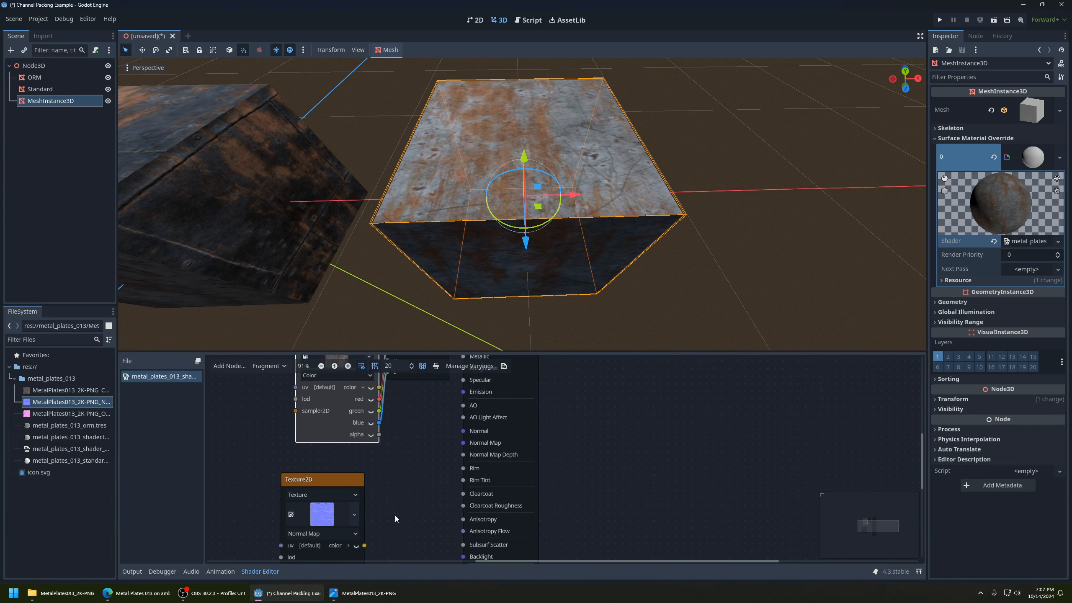
scroll(396, 515, "down", 1)
middle_click_drag(383, 490, 371, 501)
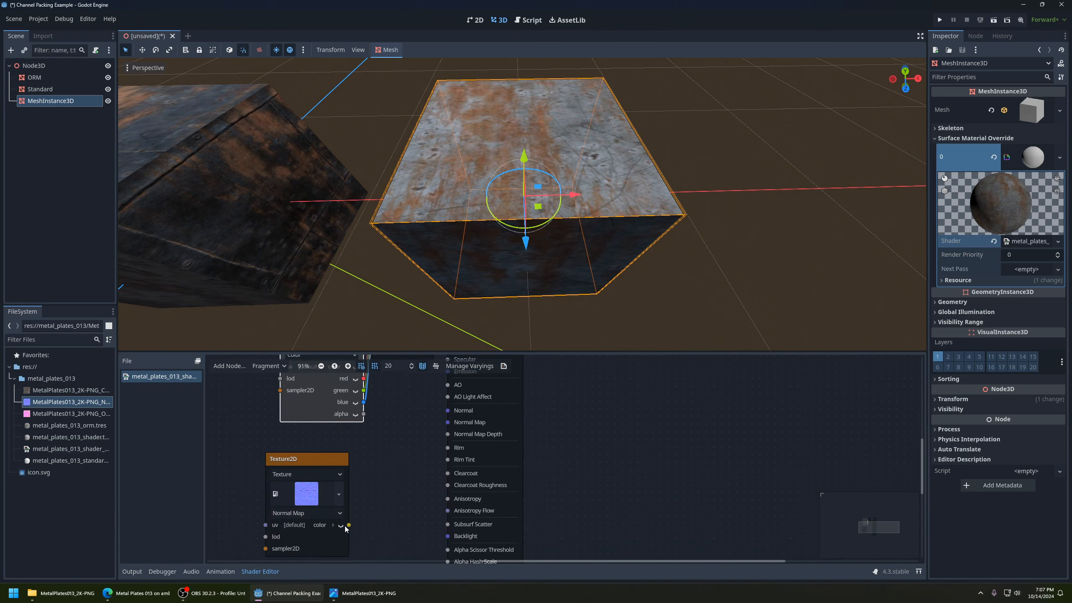
left_click_drag(366, 520, 443, 422)
scroll(502, 306, "up", 4)
middle_click_drag(502, 306, 393, 250)
scroll(418, 391, "down", 1)
middle_click_drag(419, 392, 401, 445)
mouse_move(615, 256)
middle_mouse_down()
mouse_move(580, 243)
mouse_move(620, 218)
middle_mouse_up()
middle_click_drag(383, 476, 396, 415)
Move the normal Texture2D node up directly below the color Texture2D node and check its Normal Map connection.
left_click_drag(326, 444, 338, 429)
middle_click_drag(353, 424, 343, 478)
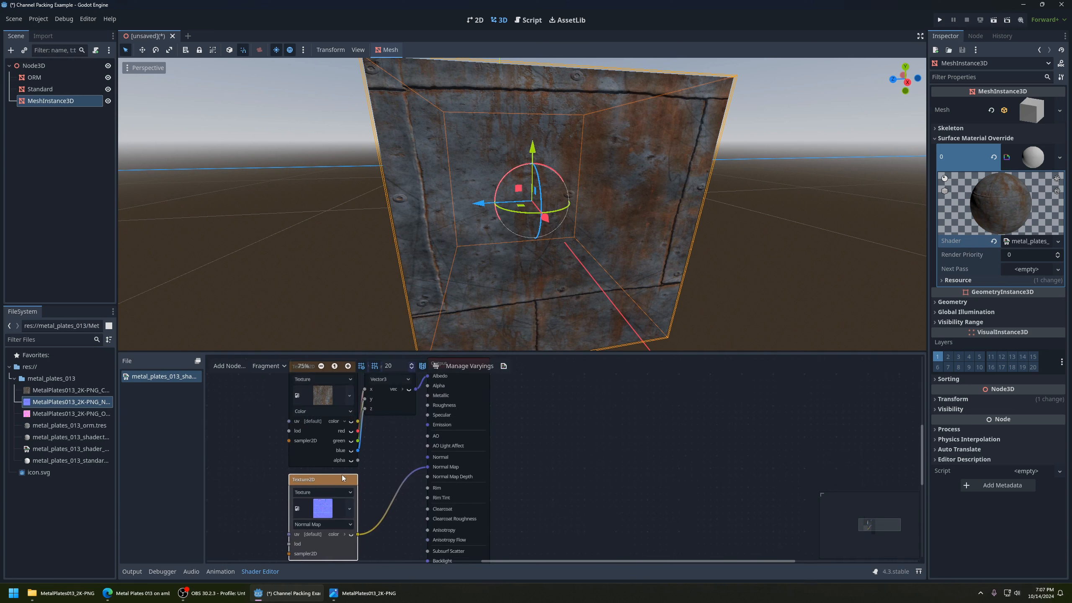
middle_click_drag(397, 409, 393, 442)
middle_click_drag(386, 480, 396, 405)
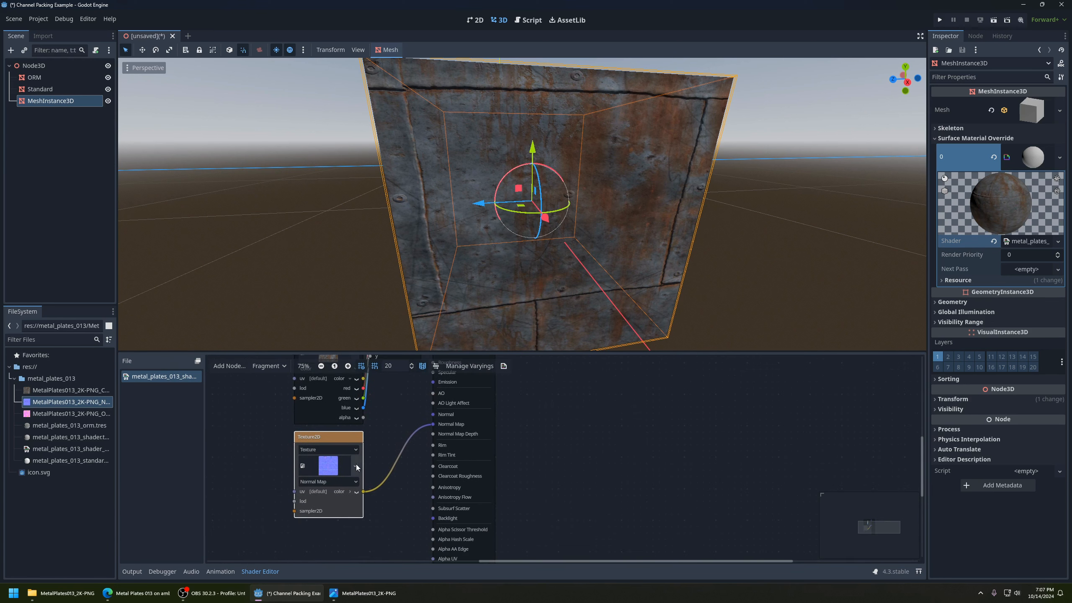
scroll(441, 425, "up", 2)
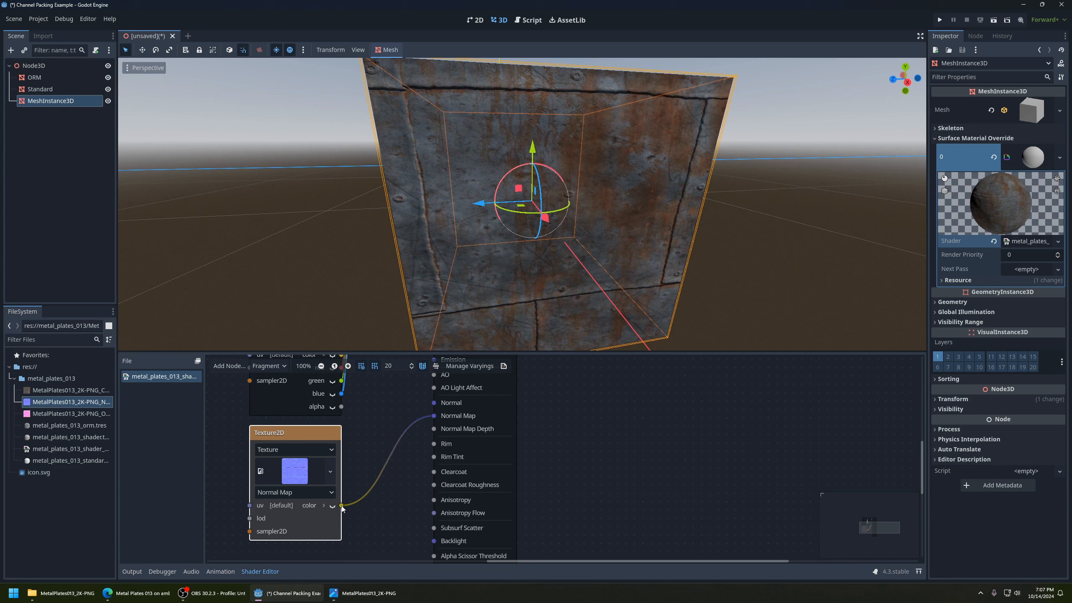
scroll(422, 451, "down", 1)
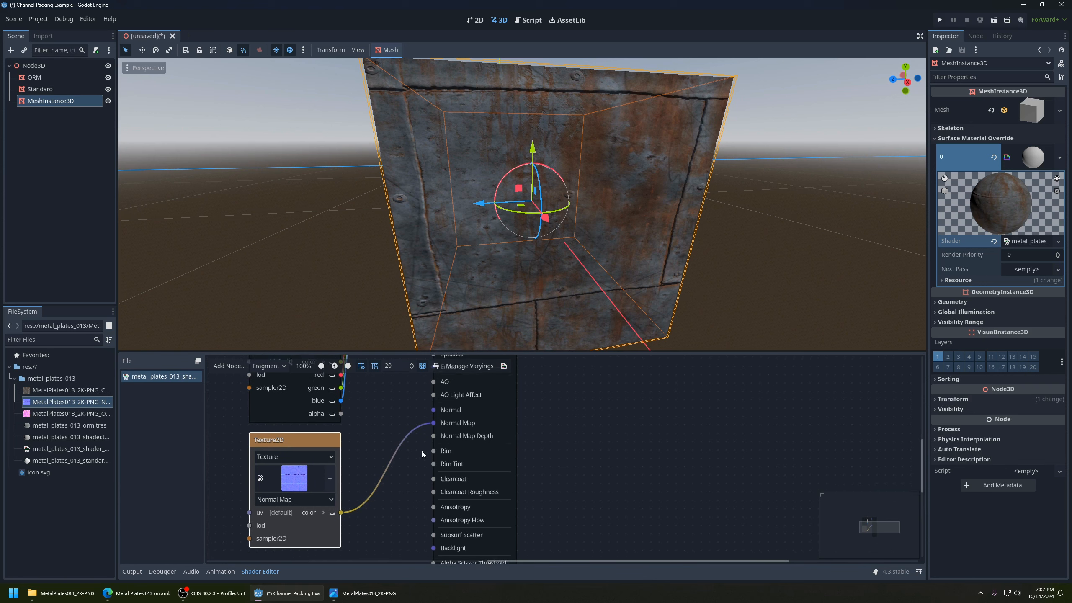
scroll(373, 463, "down", 2)
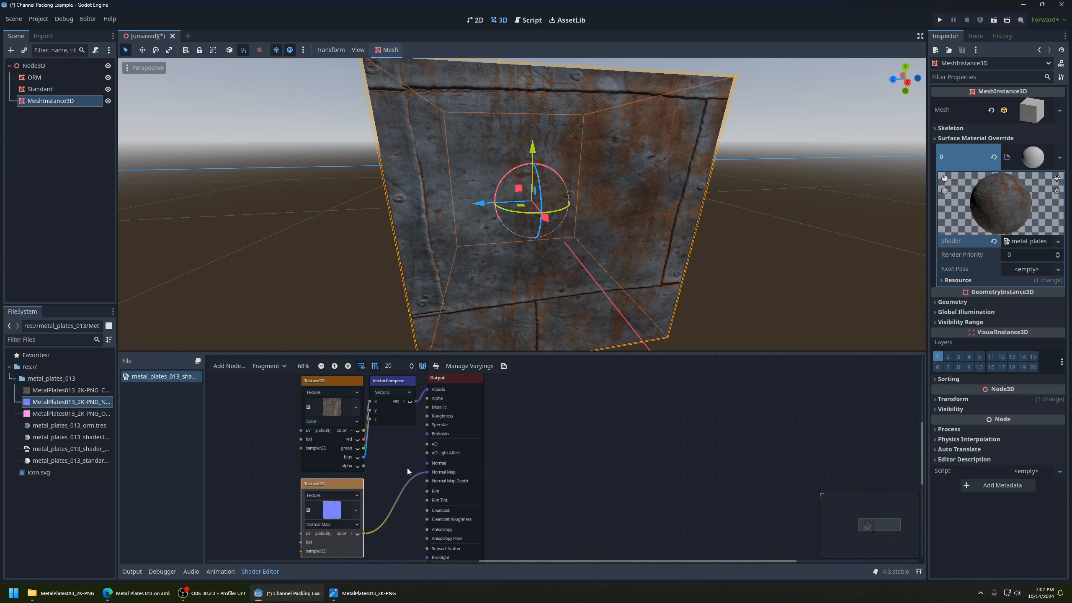
Replace the VectorCompose node with a direct wire from the color texture's color output to Albedo, and collapse its channel outputs.
left_click(397, 385)
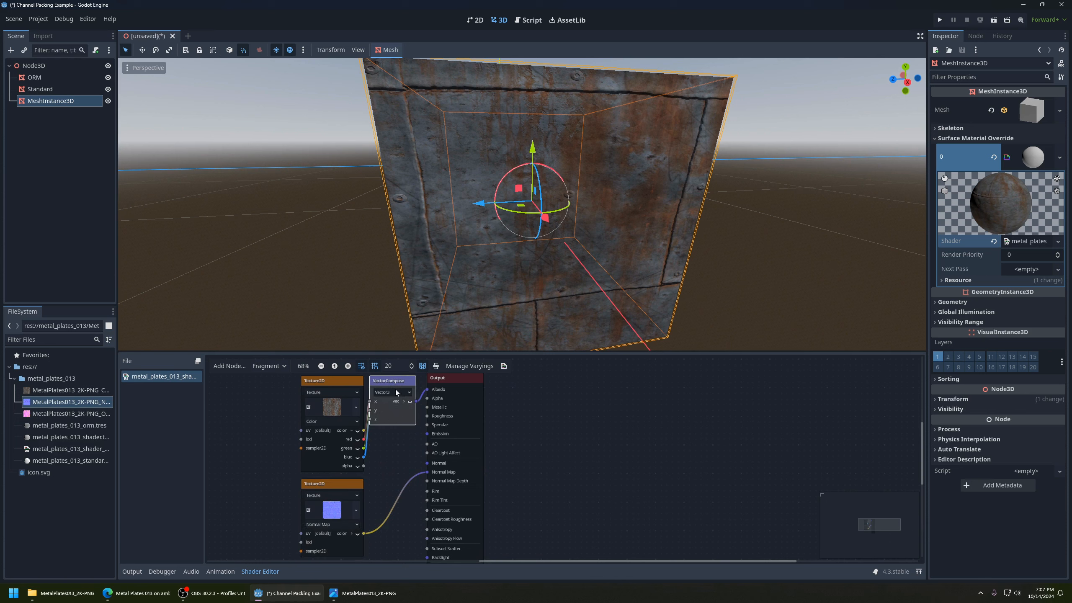
key("Delete")
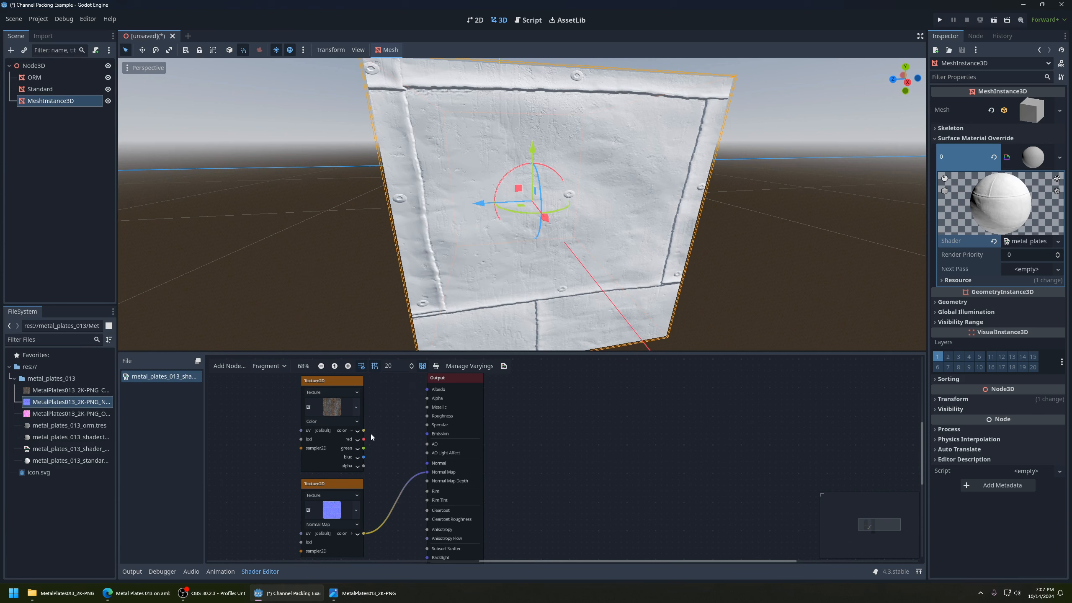
left_click_drag(364, 431, 427, 389)
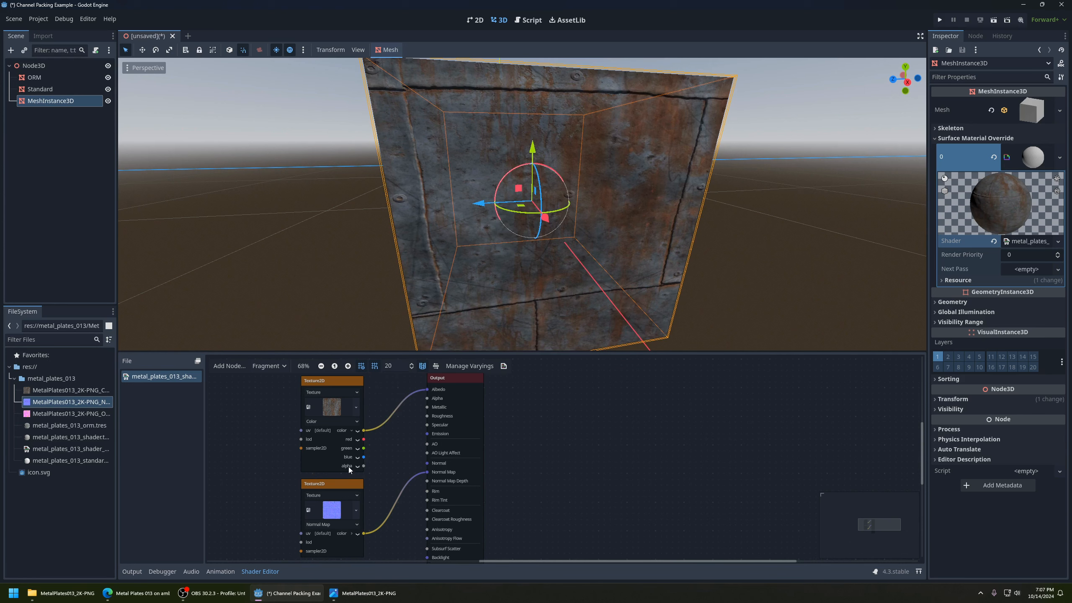
left_click(351, 430)
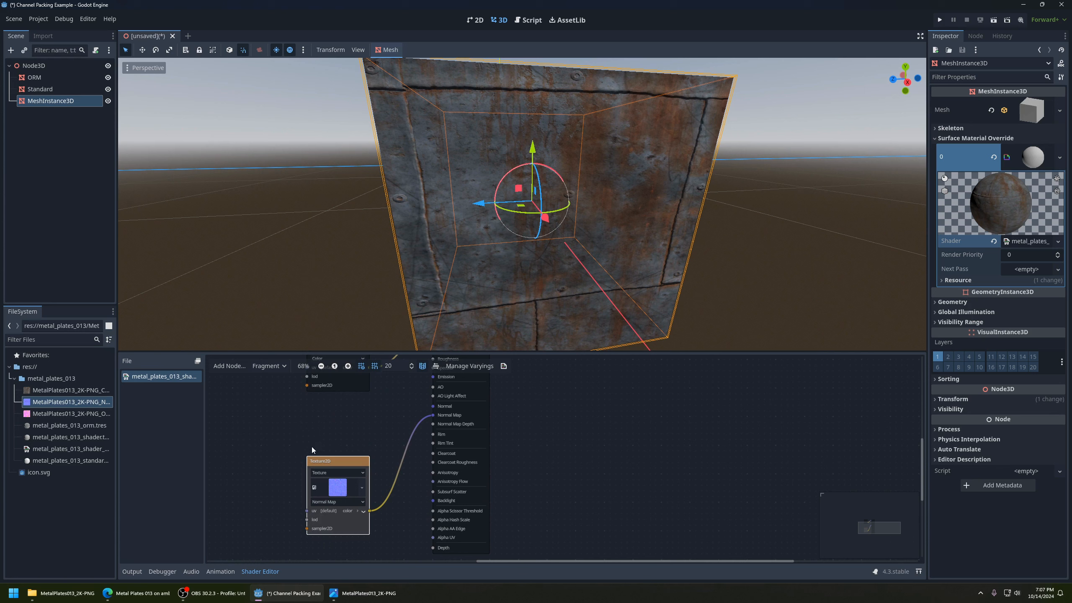
Add the packed ORM texture to the graph as a Texture2D node and place it up and left of the normal texture node.
left_click(98, 417)
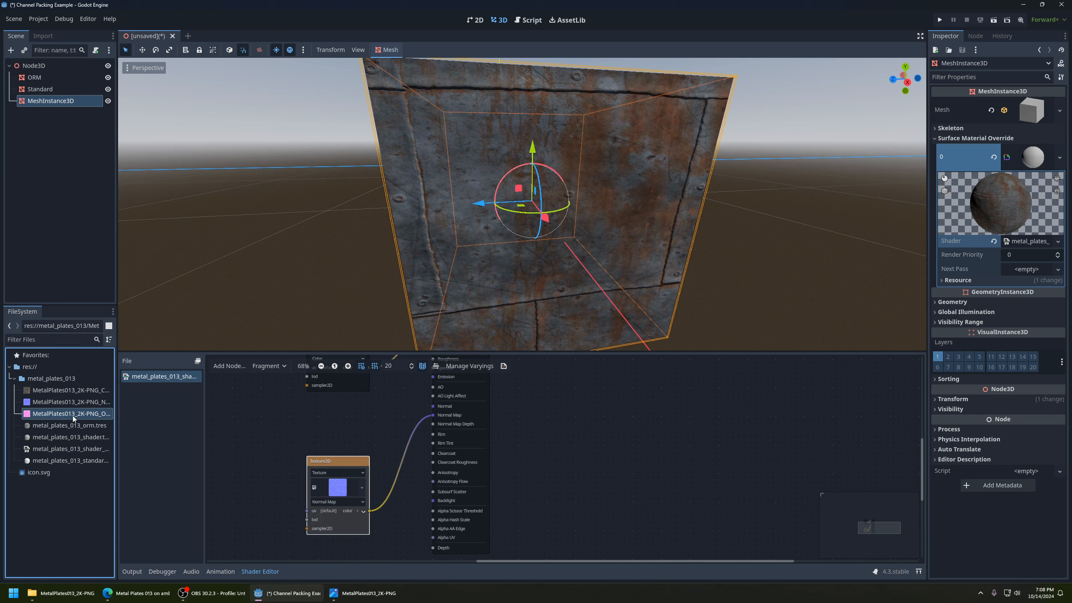
left_click_drag(72, 416, 270, 412)
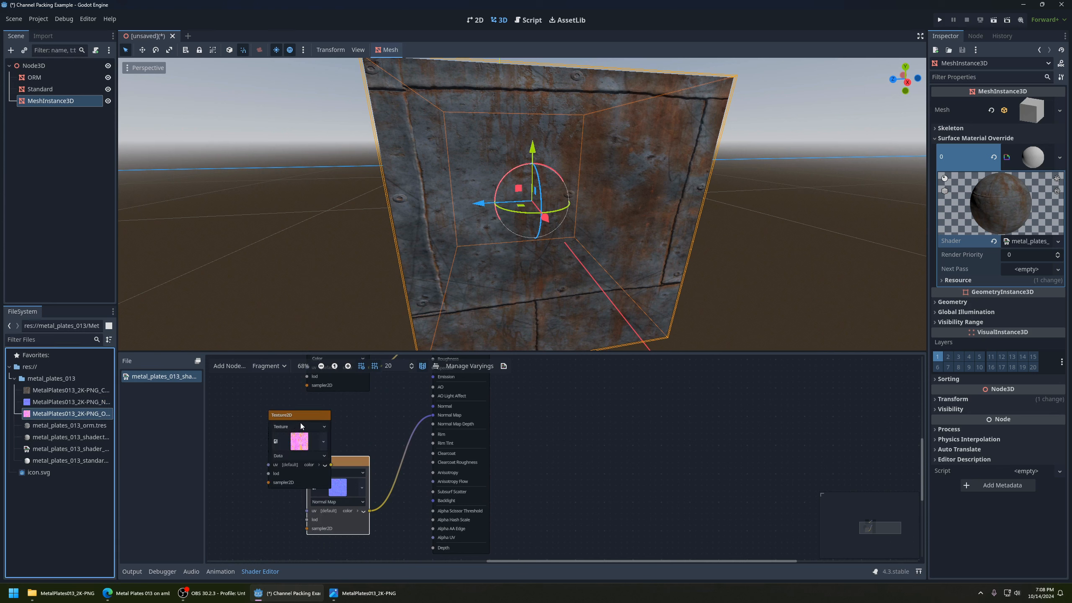
scroll(289, 465, "up", 2)
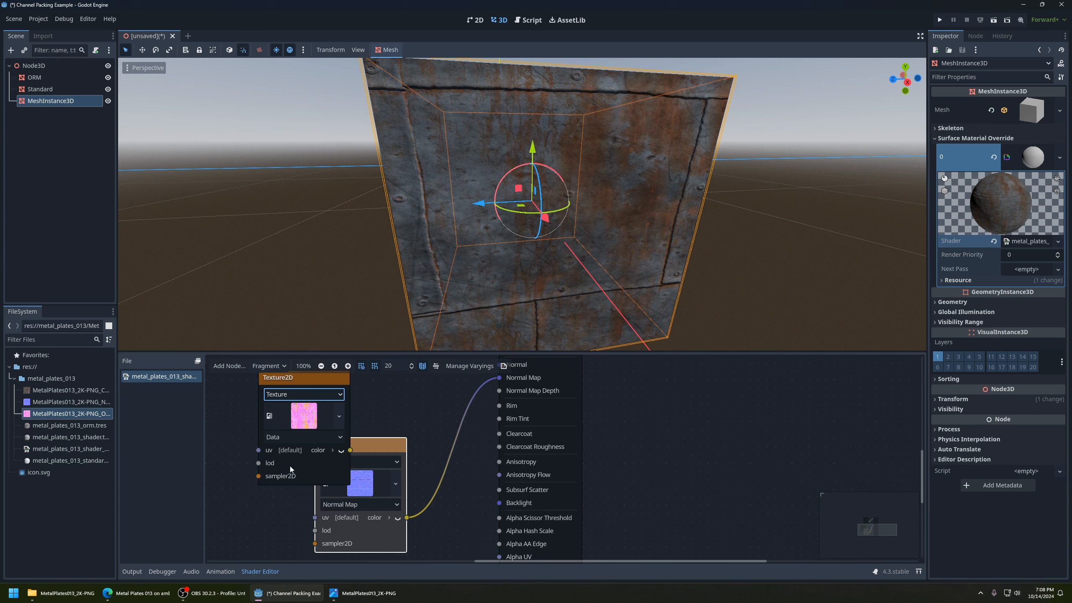
left_click_drag(314, 379, 278, 388)
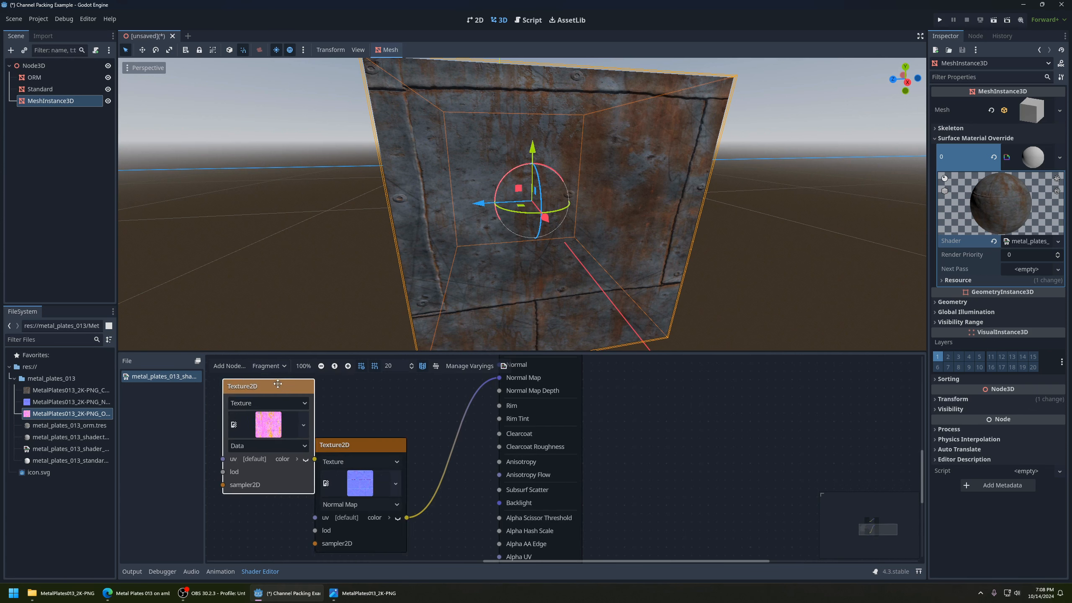
middle_click_drag(260, 457, 262, 499)
left_click_drag(273, 433, 265, 391)
Expand the ORM Texture2D node's color output into separate channels and move the node clear of the normal texture node.
scroll(303, 484, "down", 1)
left_click(281, 476)
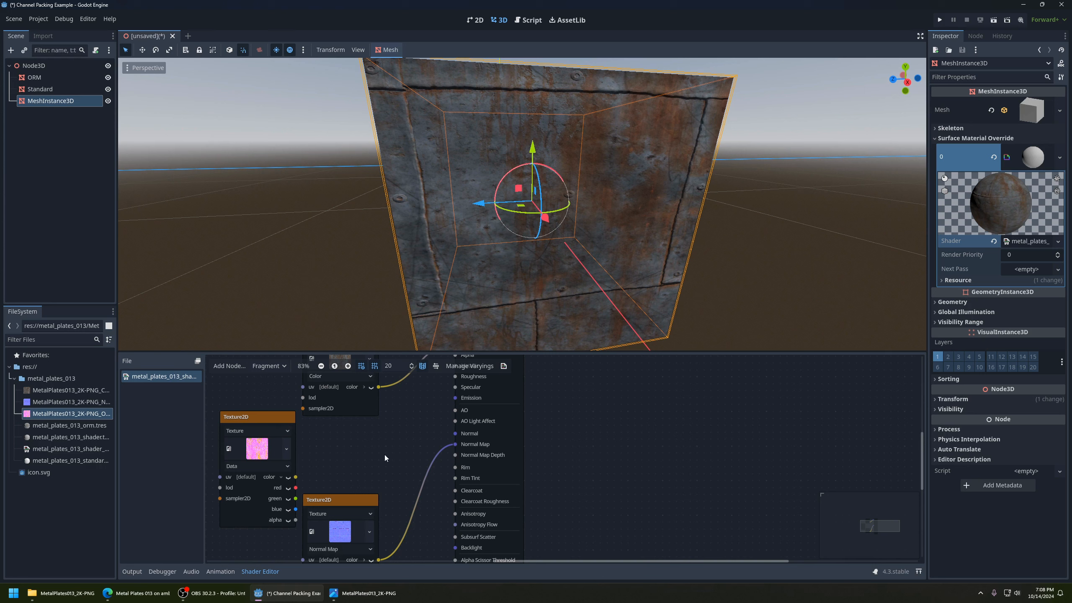
left_click_drag(272, 426, 265, 399)
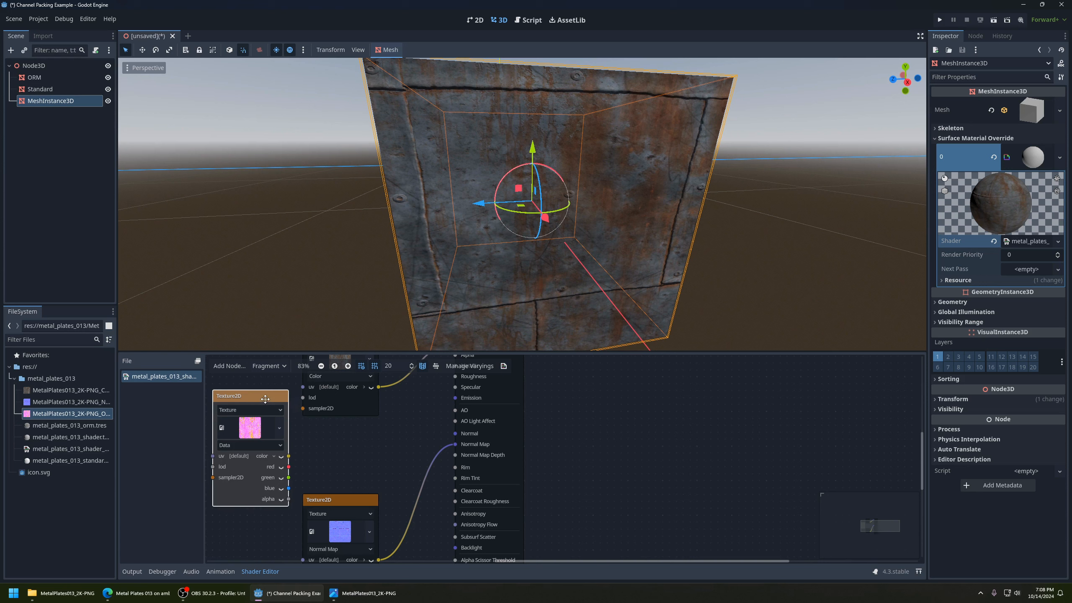
Wire the ORM texture's red output into the Output node's AO input.
right_click(304, 469)
left_click(270, 471)
left_click_drag(289, 466, 419, 414)
left_click(373, 449)
left_click_drag(288, 467, 455, 410)
left_click(416, 437)
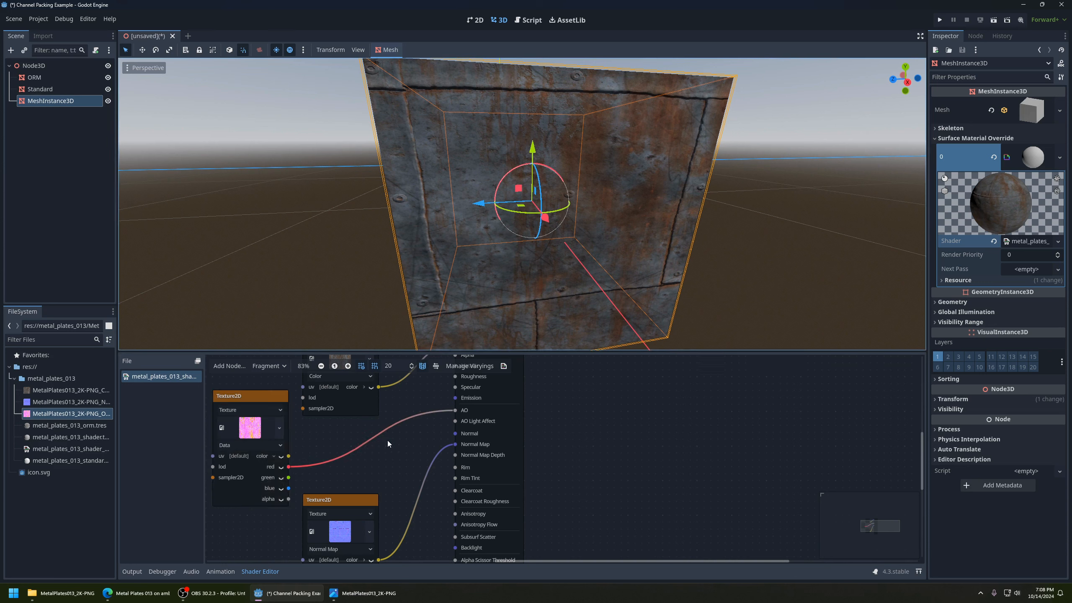
Wire the ORM texture's green output into Roughness and blue into Metallic, and shift its node further from the Output node.
middle_click_drag(359, 453, 349, 470)
mouse_move(279, 495)
left_mouse_down()
mouse_move(427, 418)
mouse_move(446, 394)
left_mouse_up()
middle_click_drag(498, 270, 670, 243)
left_click_drag(280, 506, 449, 384)
middle_click_drag(573, 227, 695, 232)
scroll(360, 456, "down", 1)
middle_click_drag(359, 456, 396, 438)
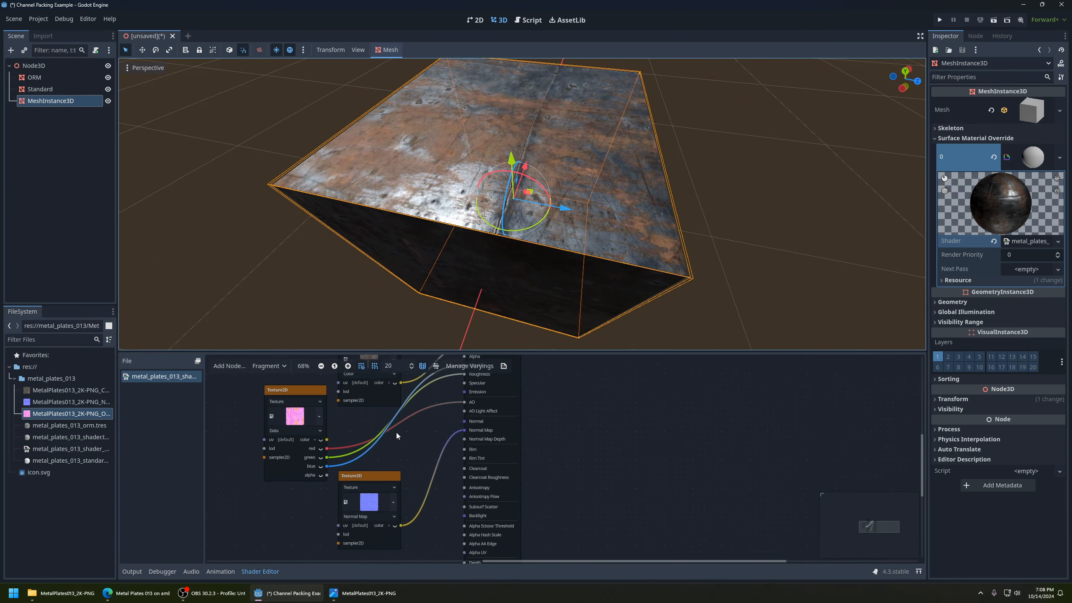
left_click_drag(285, 404, 259, 413)
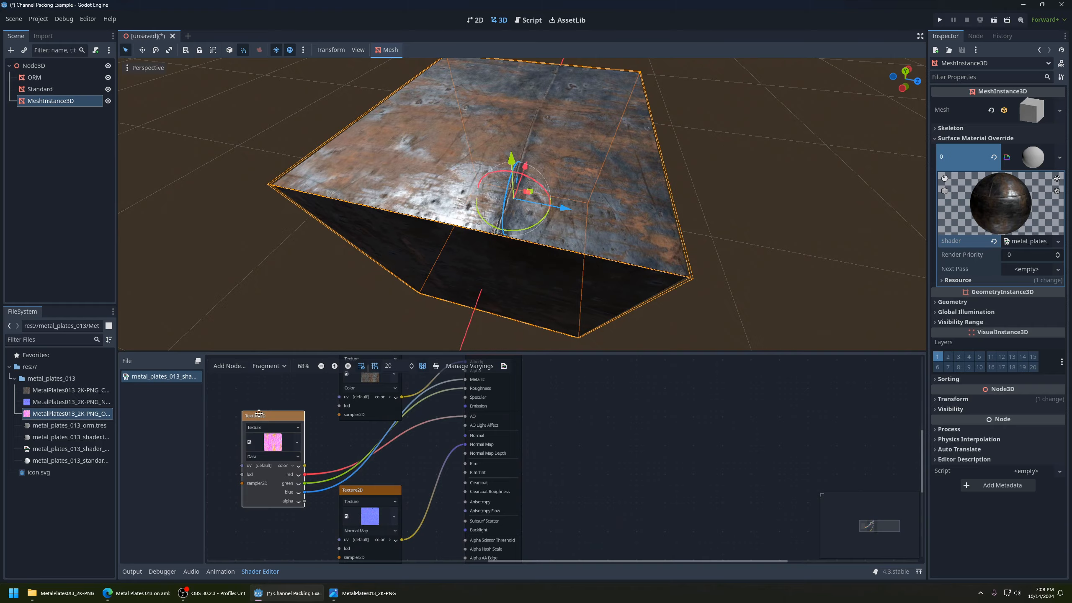
View all three boxes side by side from several angles to compare the shader material with the other two.
scroll(483, 248, "down", 12)
middle_click_drag(483, 248, 401, 273)
middle_click_drag(374, 183, 430, 286)
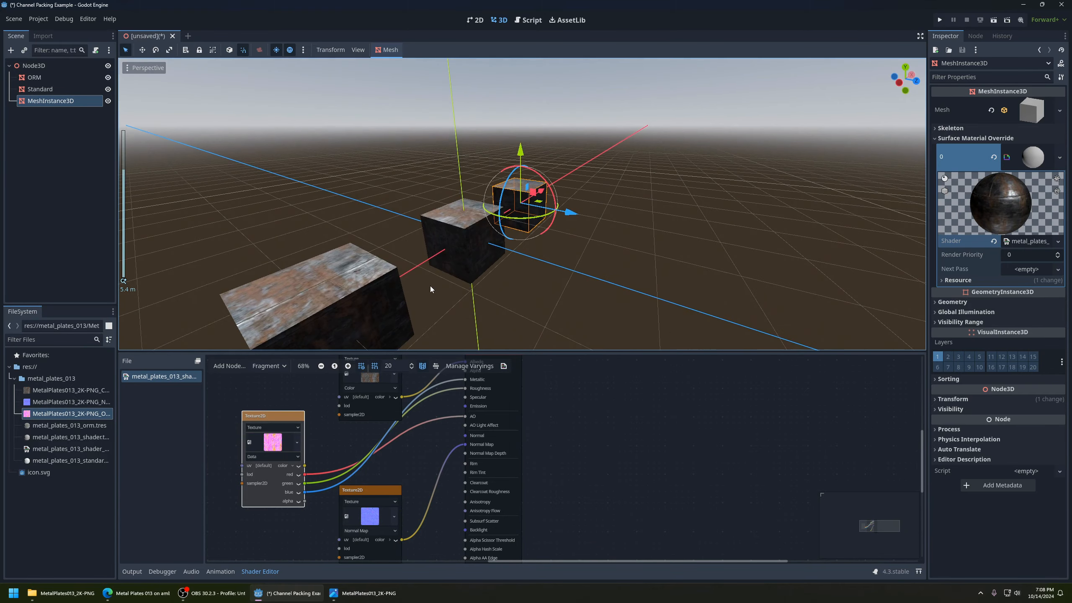
middle_click_drag(499, 257, 414, 301)
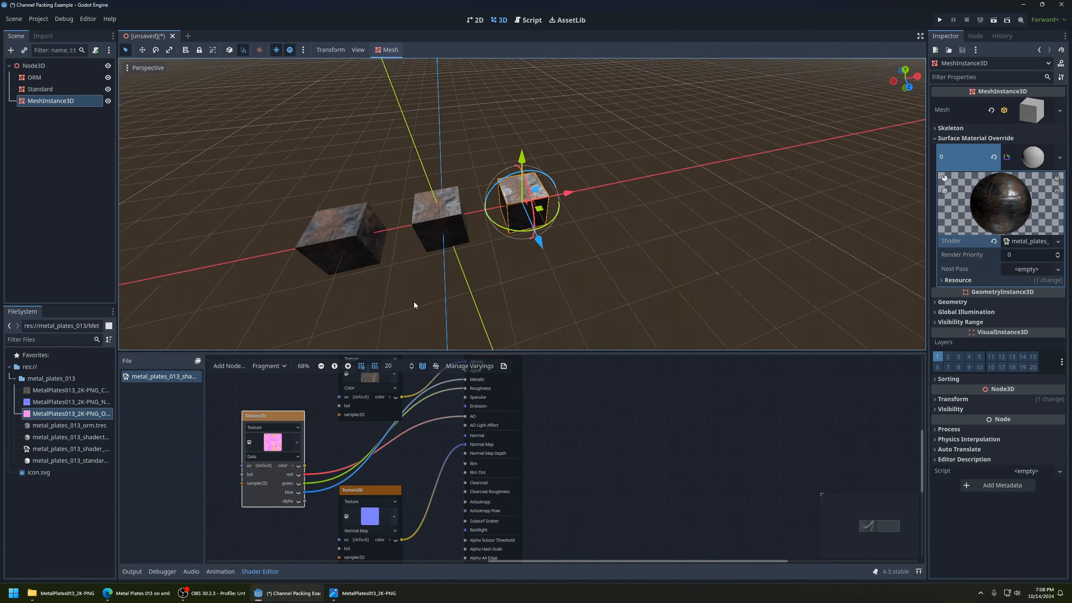
scroll(536, 247, "up", 10)
middle_click_drag(536, 247, 533, 271)
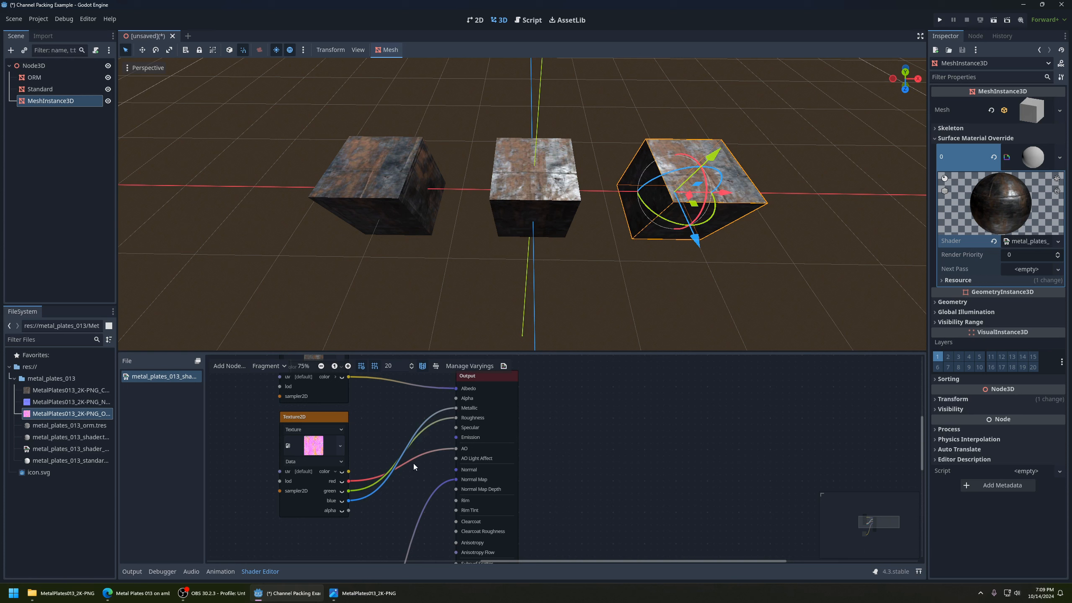
Tidy the shader graph by moving the normal map Texture2D node closer below the ORM texture node and shifting the ORM node slightly up.
scroll(397, 503, "down", 1)
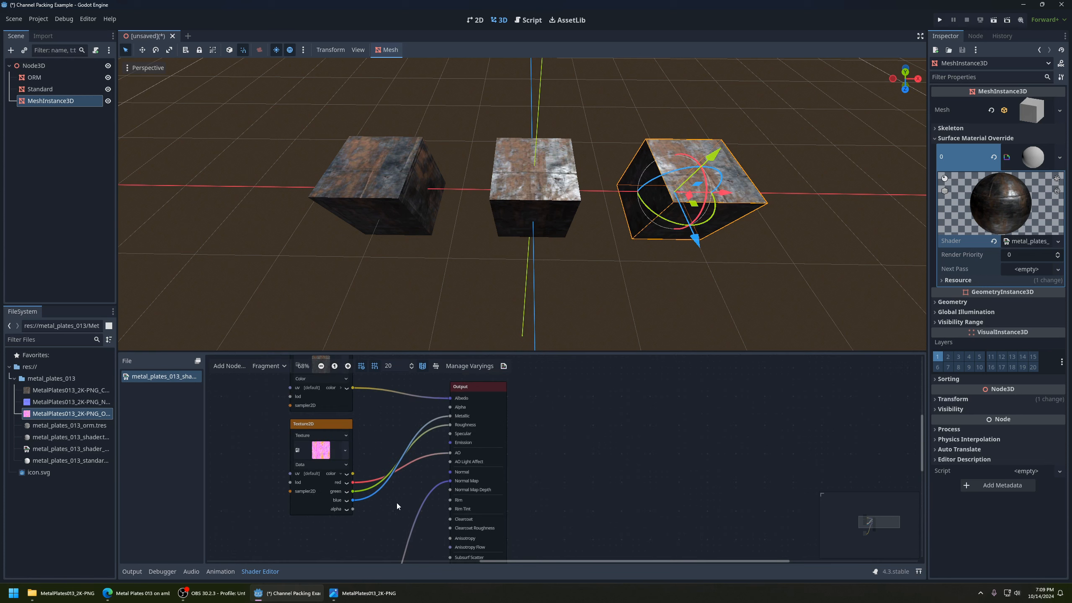
scroll(422, 441, "down", 3, "ctrl")
left_click_drag(331, 531, 345, 436)
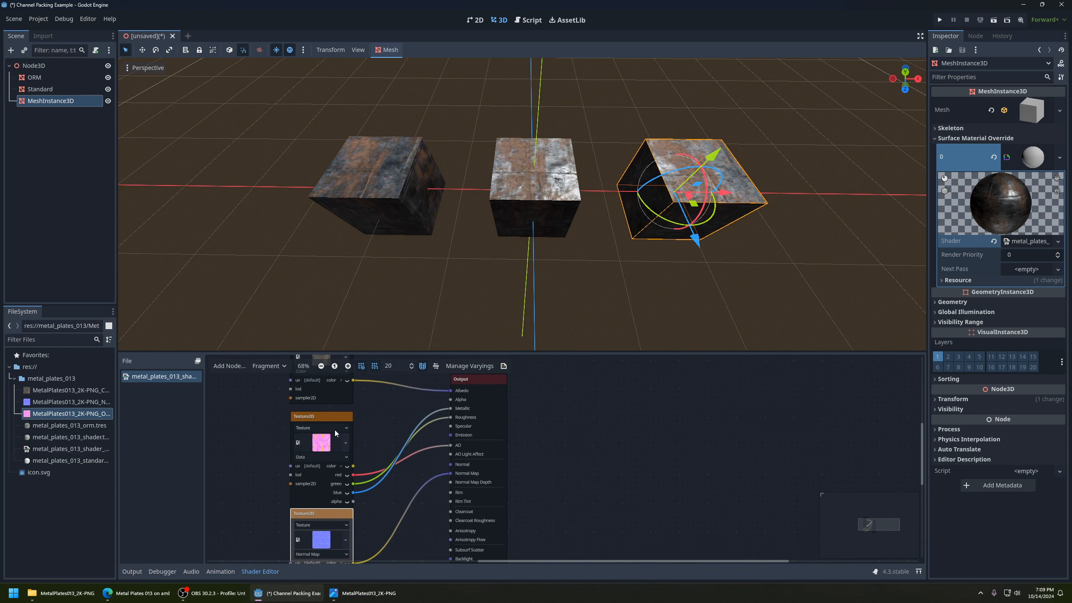
left_click_drag(331, 415, 330, 406)
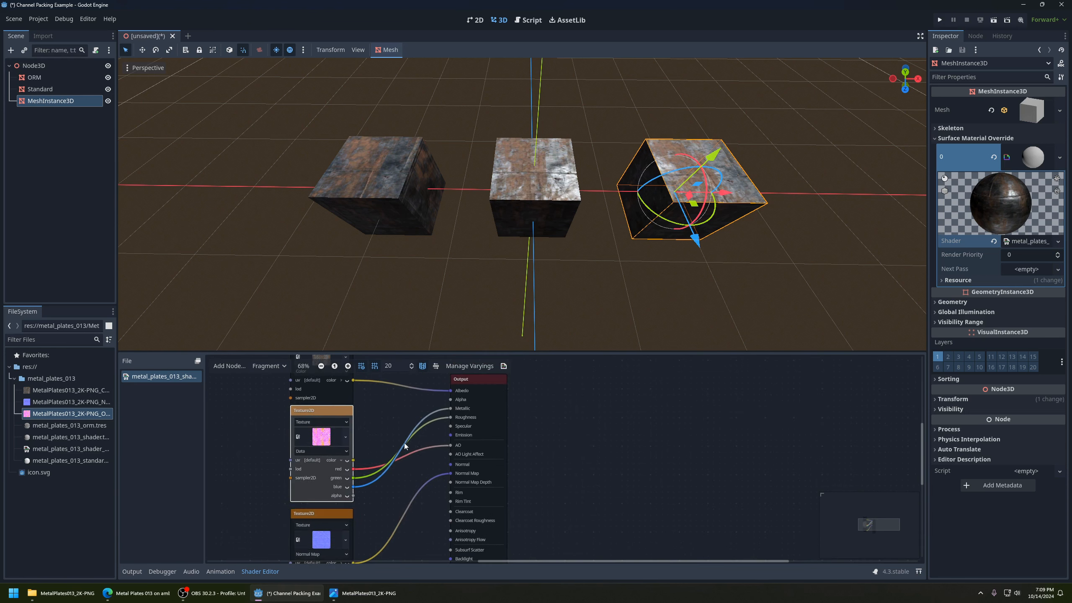
scroll(364, 491, "up", 3)
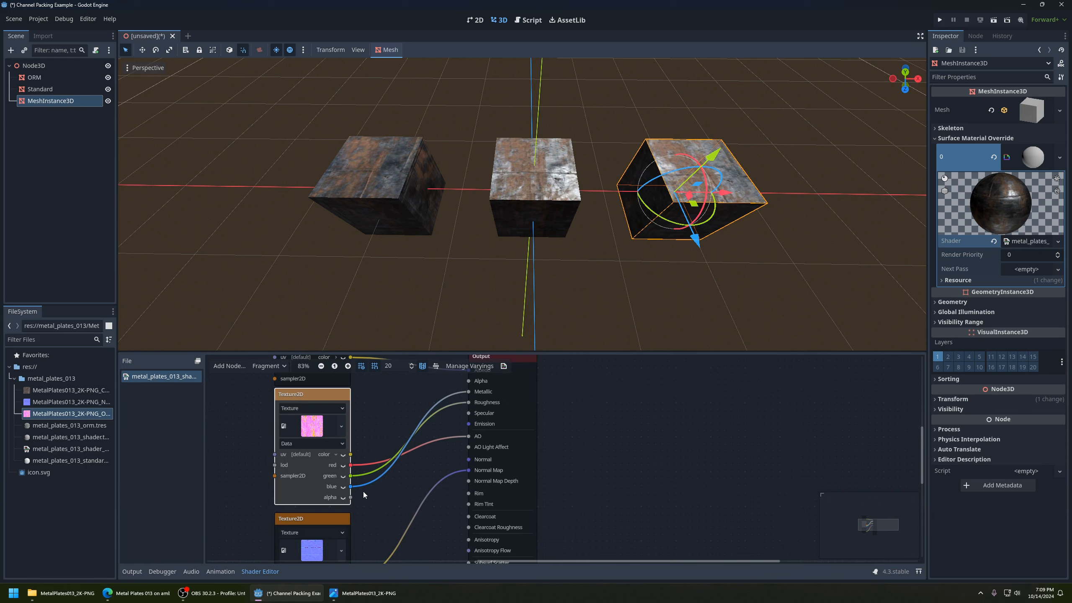
left_click(331, 527)
scroll(371, 509, "down", 2)
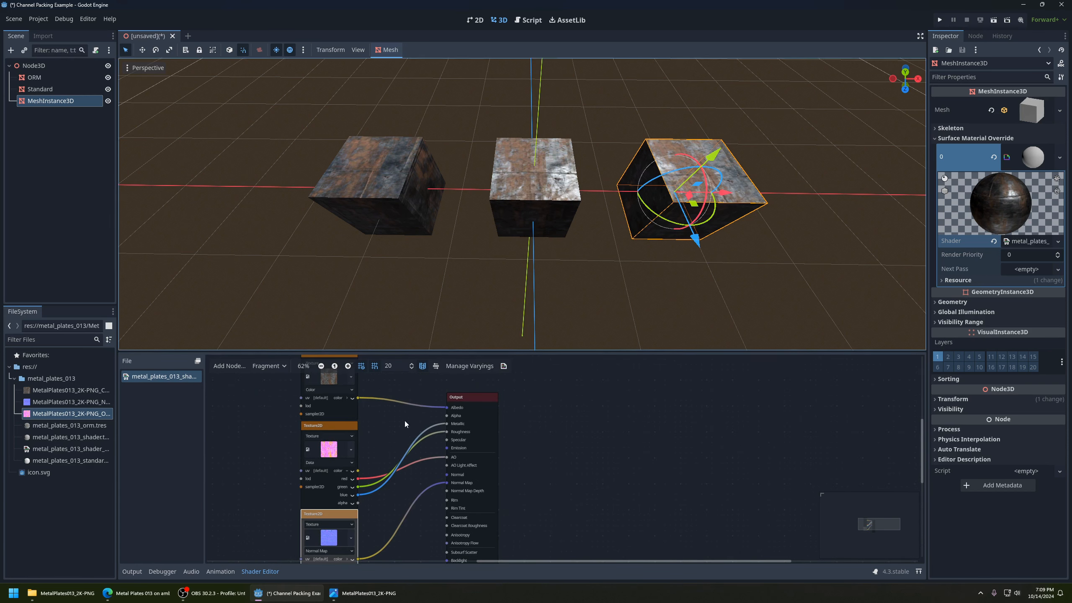
Examine the Detail settings of the metal_plates_013_orm.tres material and compare its property groups with the shader graph.
left_click(89, 426)
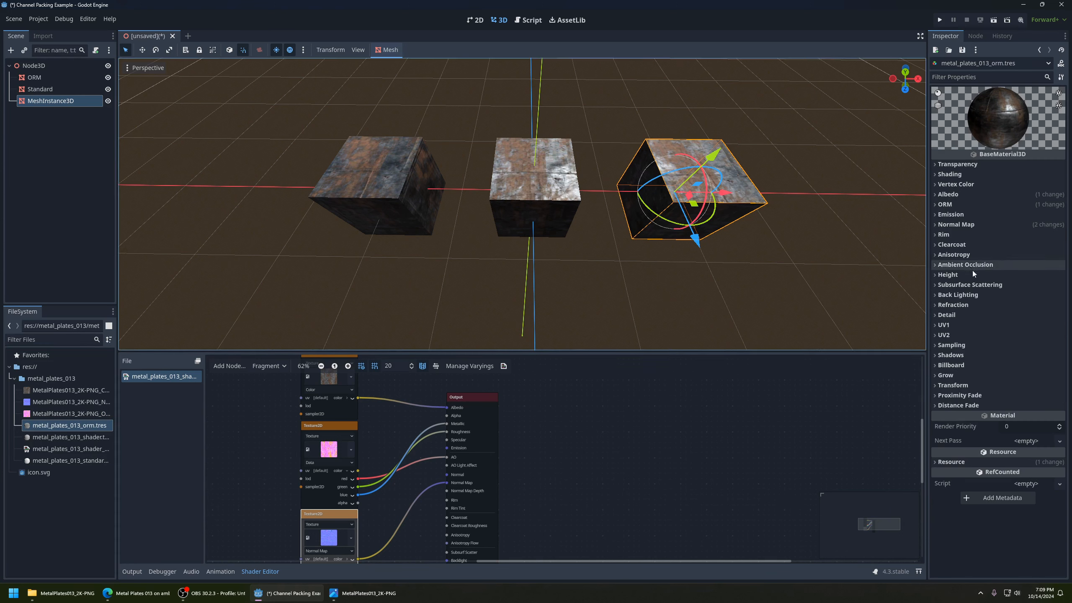
left_click(967, 317)
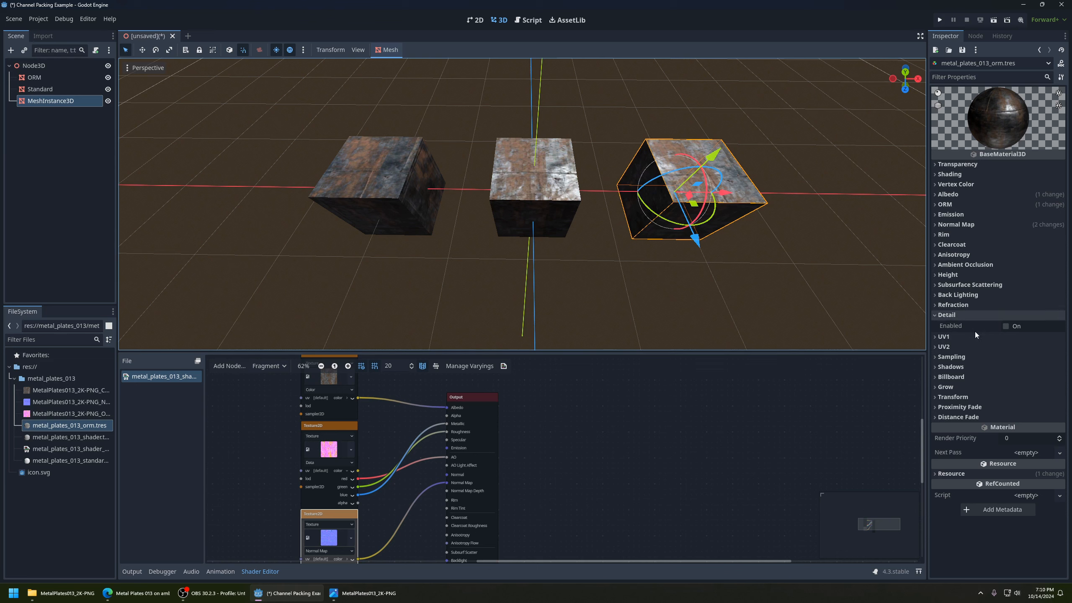
left_click(955, 316)
left_click(947, 314)
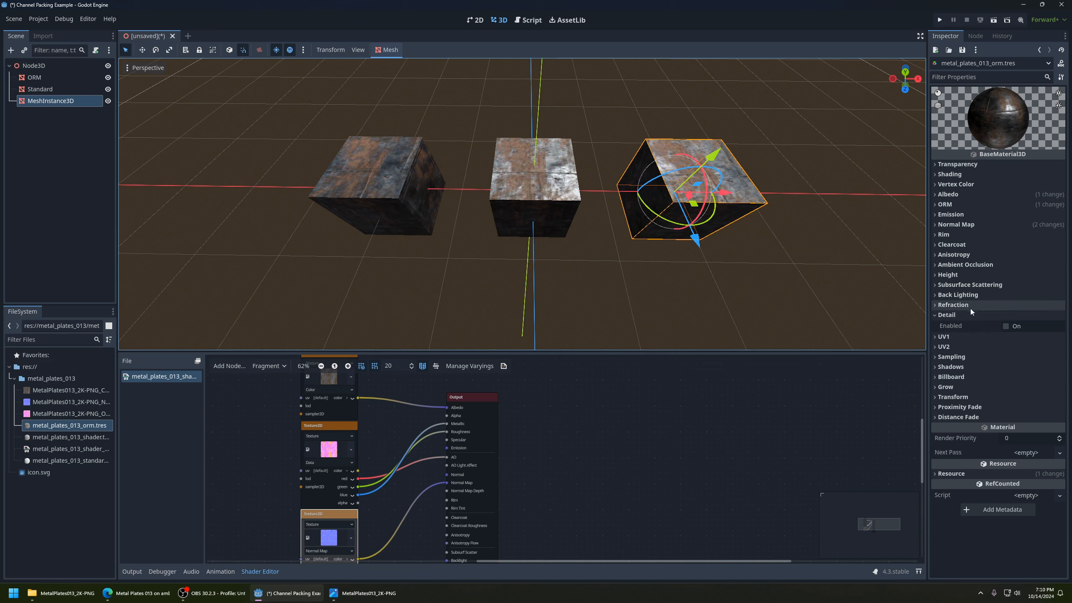
middle_click_drag(513, 473, 575, 480)
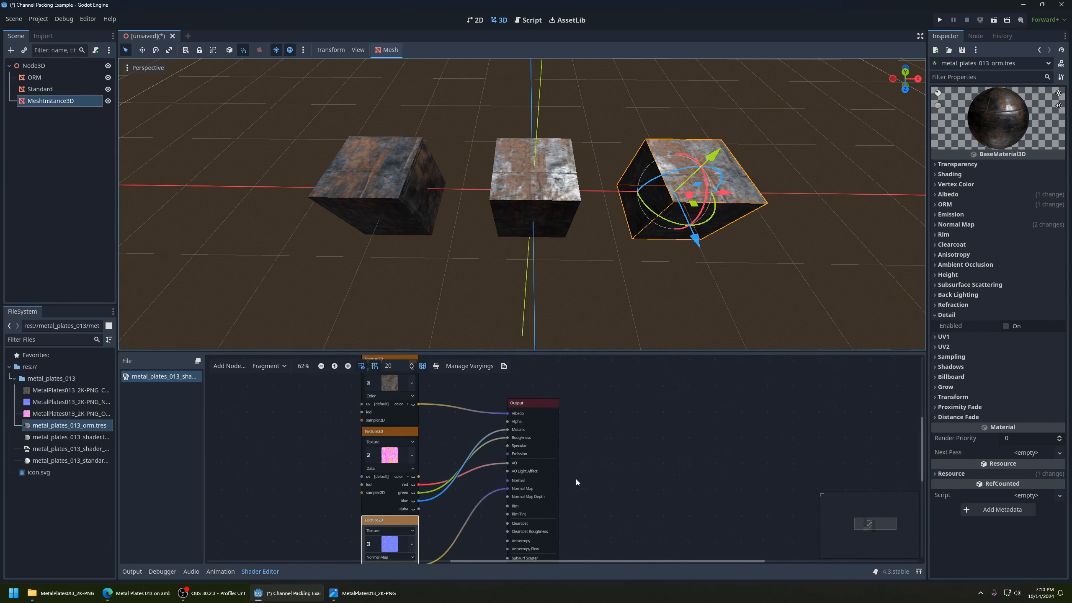
left_click(952, 315)
left_click(960, 315)
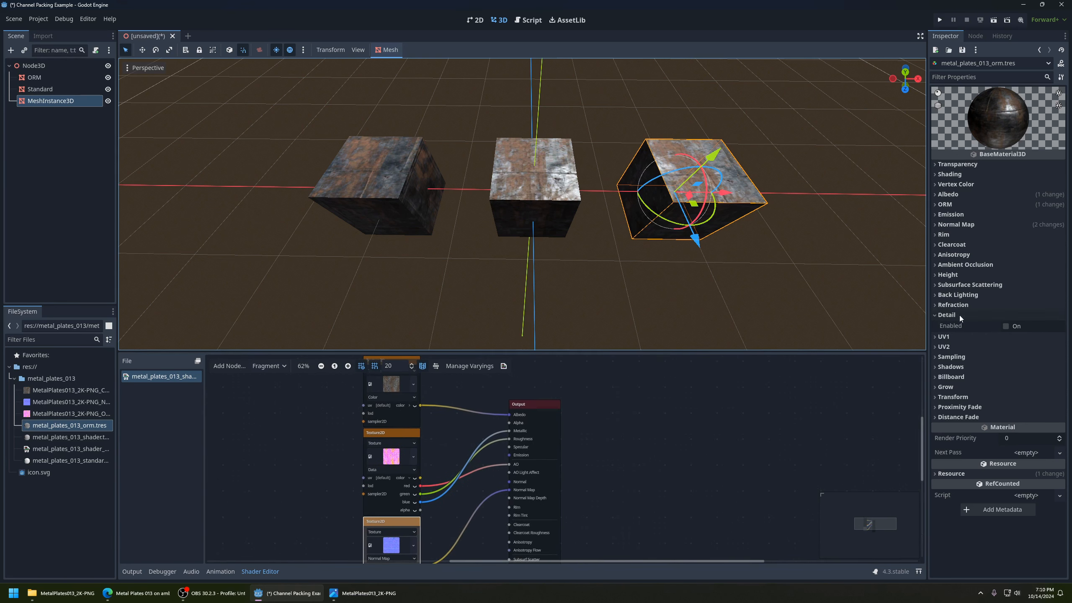
left_click(953, 315)
scroll(457, 426, "up", 1)
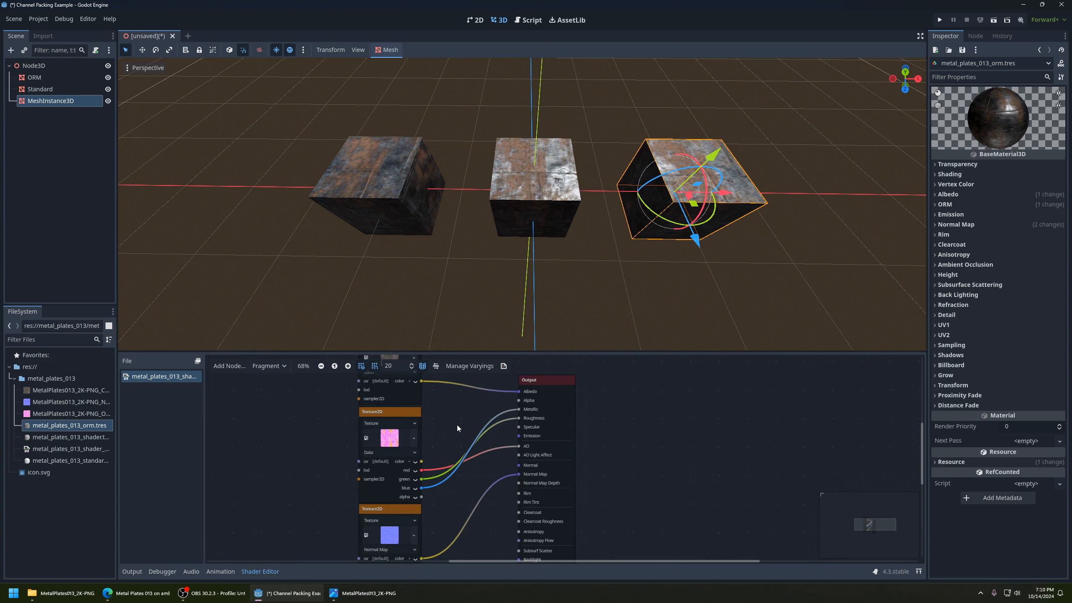